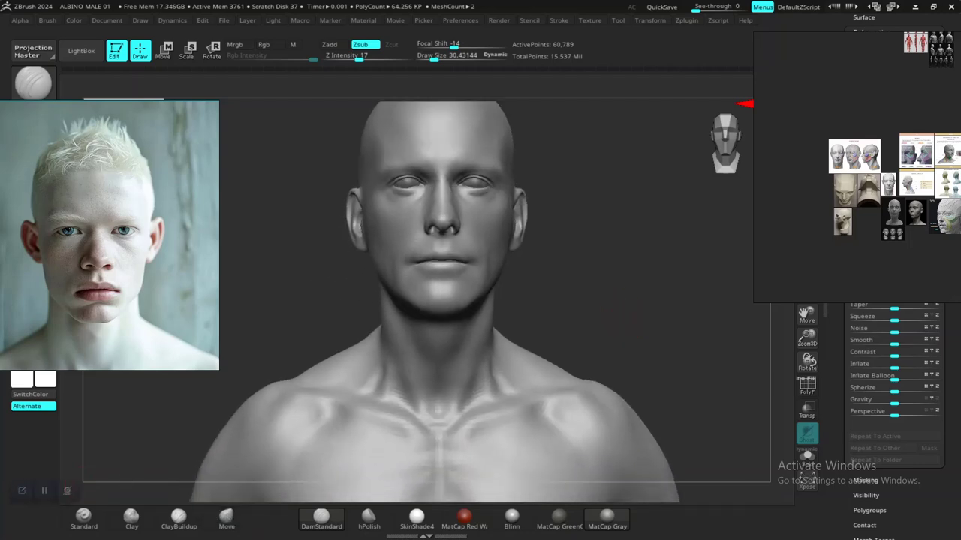
Turn the bust and move the floating reference thumbnails out of the way
mouse_move(626, 323)
mouse_down()
mouse_move(668, 324)
mouse_move(633, 326)
mouse_up()
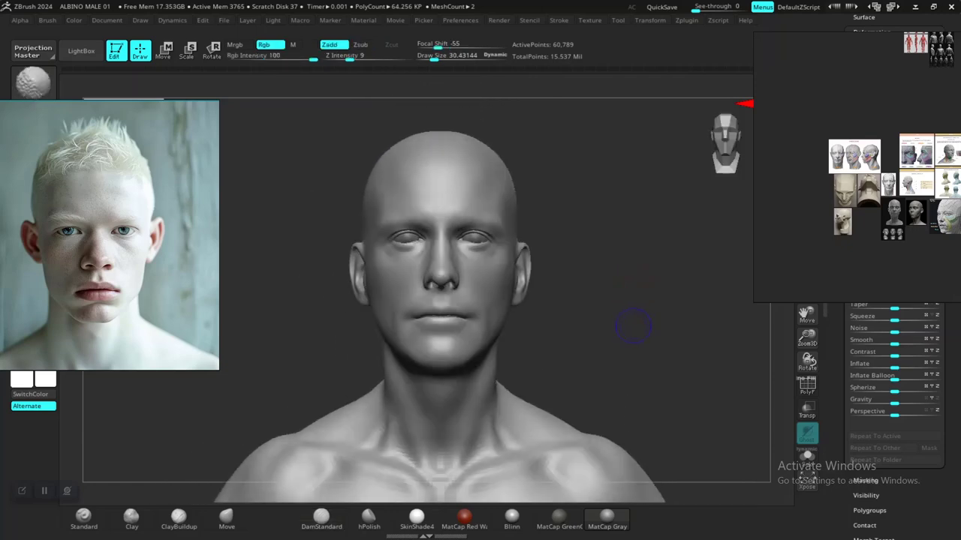
drag(751, 113, 684, 79)
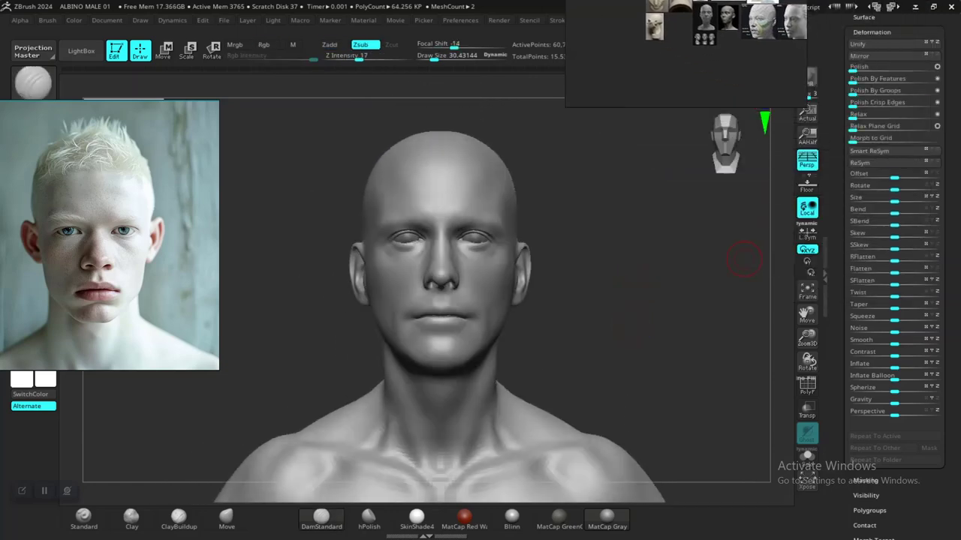
drag(744, 259, 645, 278)
Step the bust up to its highest subdivision level, about 15.53 million points
key(ctrl+d)
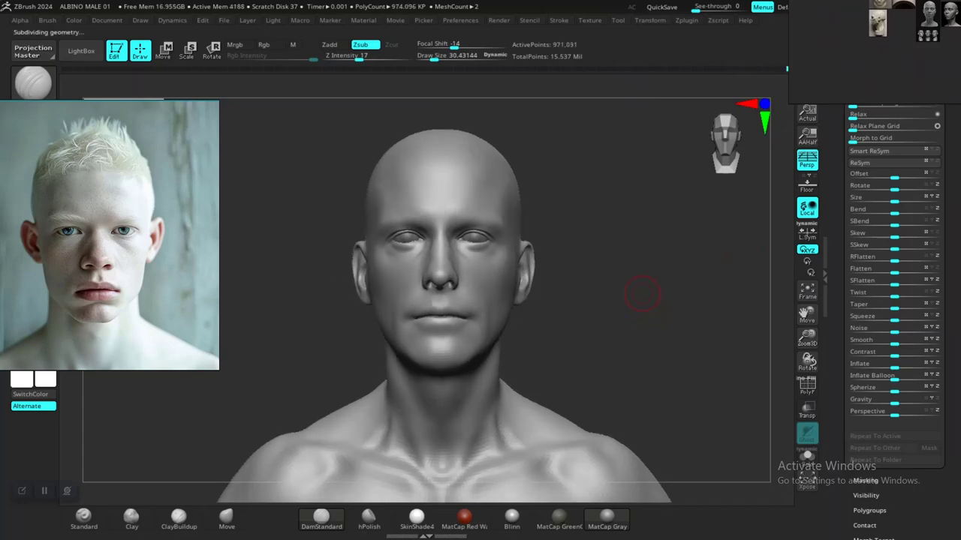
key(ctrl+d)
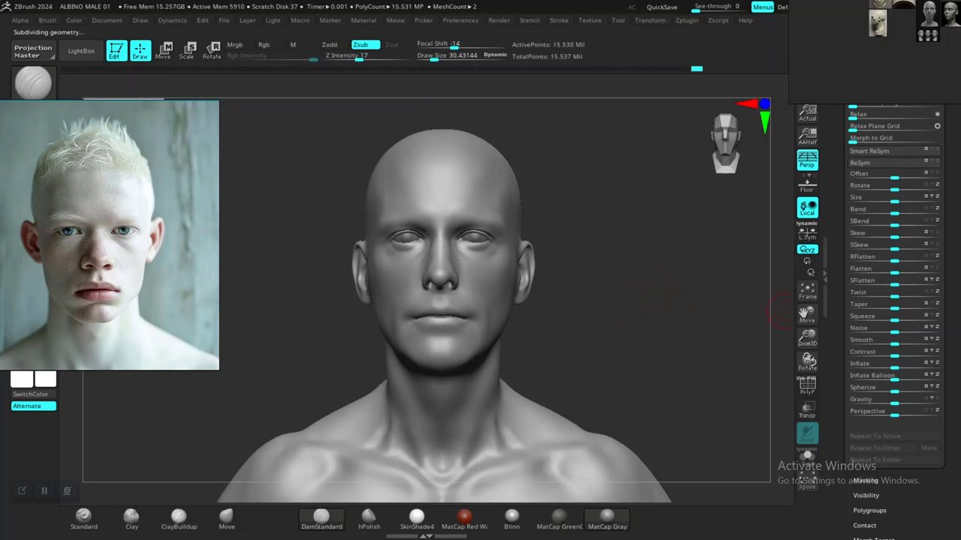
scroll(893, 300, down, 3)
scroll(893, 300, down, 2)
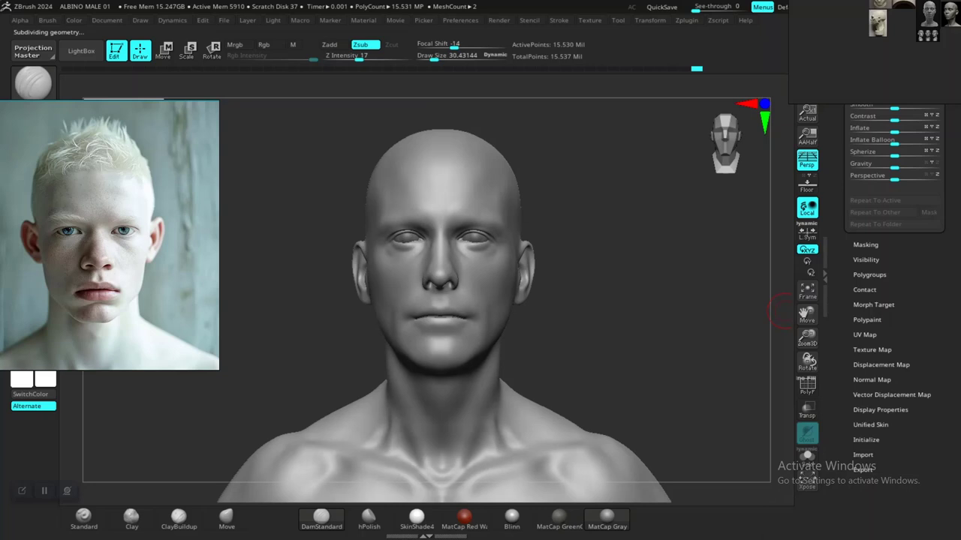
scroll(893, 300, up, 1)
scroll(893, 300, up, 2)
scroll(893, 300, up, 2)
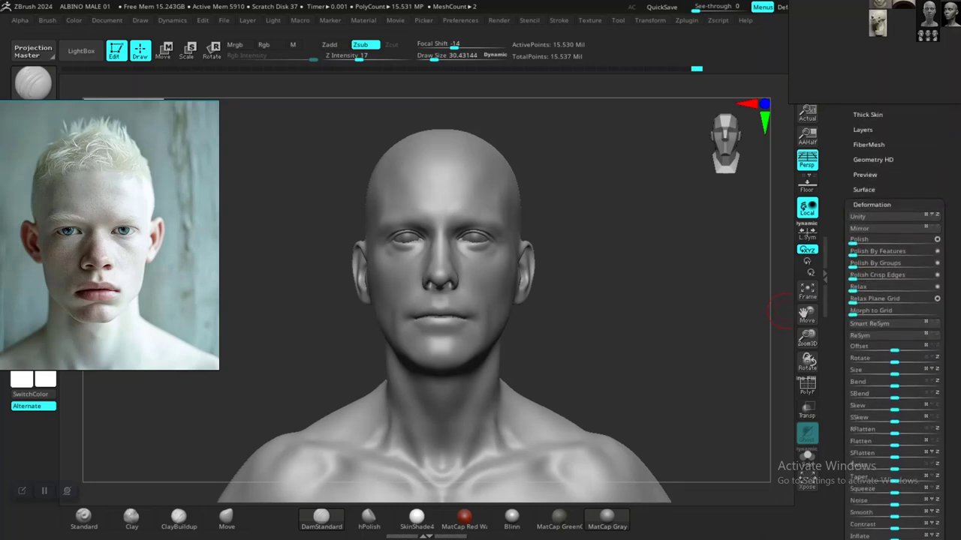
scroll(893, 300, up, 2)
Show the Layers panel, drop to a lower subdivision level and frame the neck closely
click(863, 234)
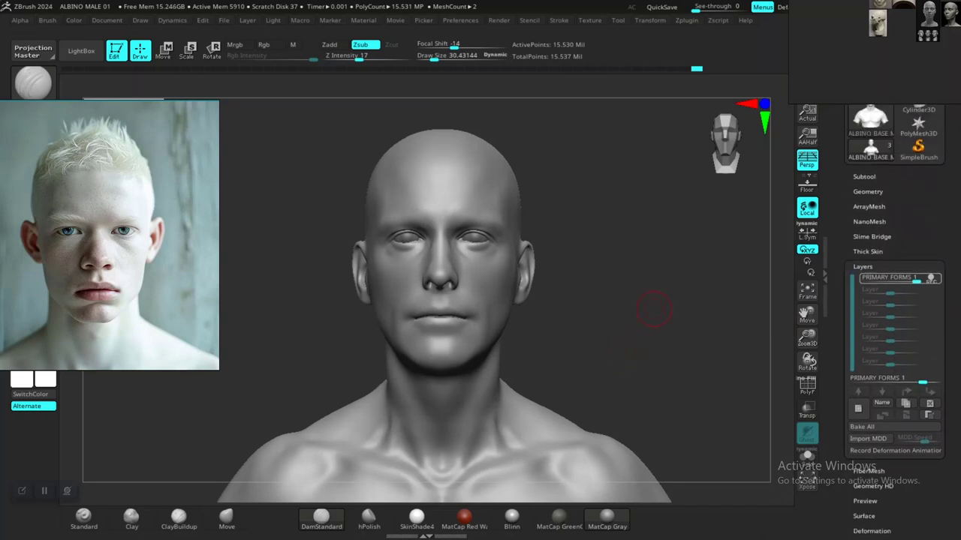
mouse_move(653, 307)
ctrl+right_down()
mouse_move(640, 361)
mouse_move(688, 346)
mouse_move(629, 367)
mouse_move(620, 333)
ctrl+right_up()
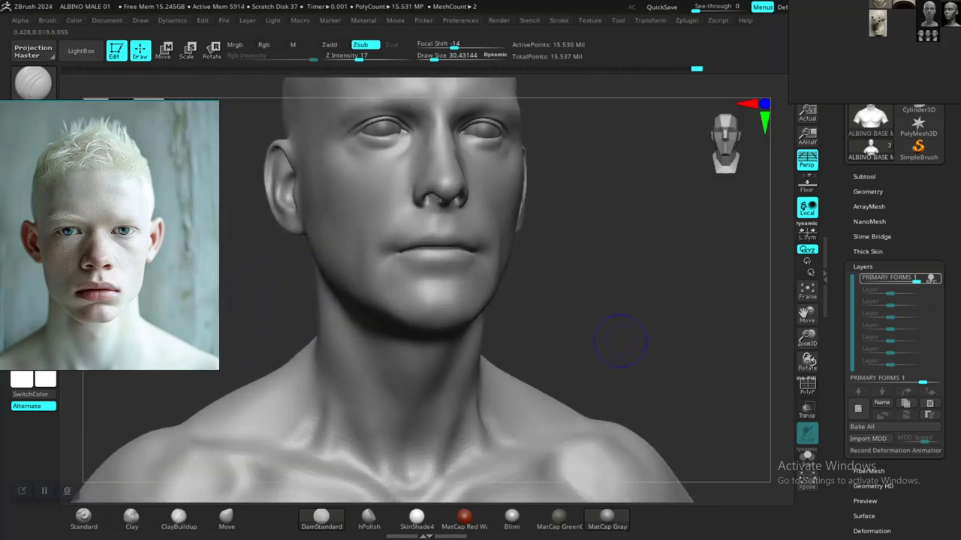
key(b)
key(c)
key(b)
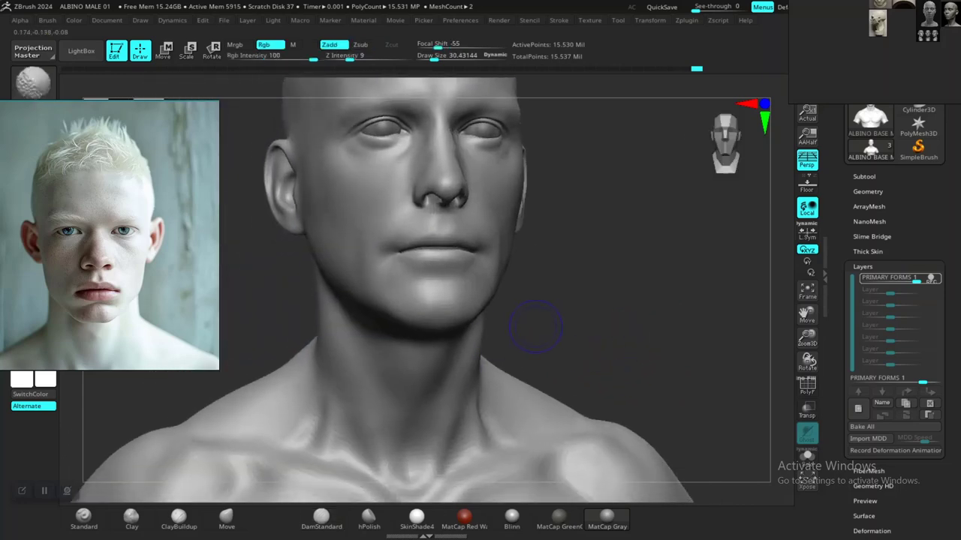
key(shift+d)
shift+right_drag(543, 325, 537, 301)
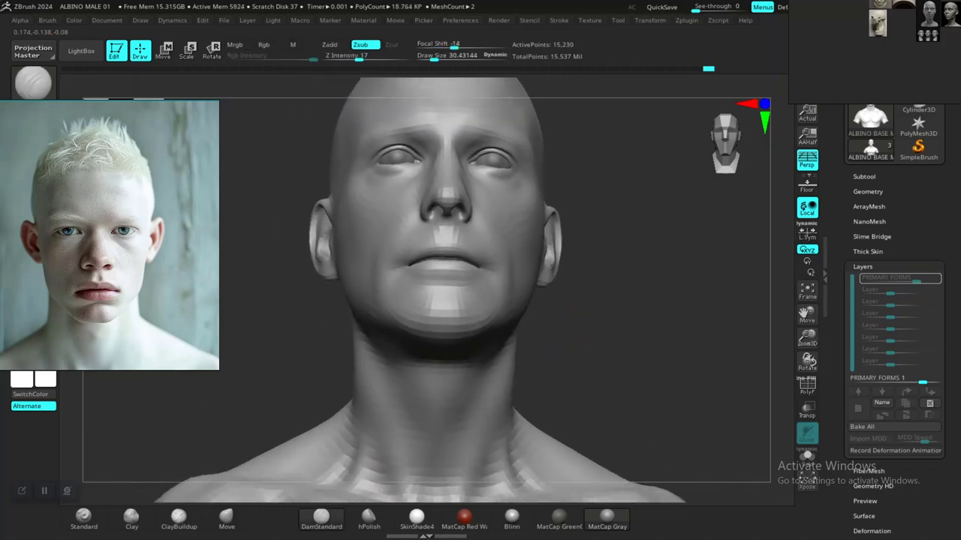
mouse_move(593, 353)
alt+right_down()
mouse_move(597, 225)
mouse_move(611, 279)
alt+right_up()
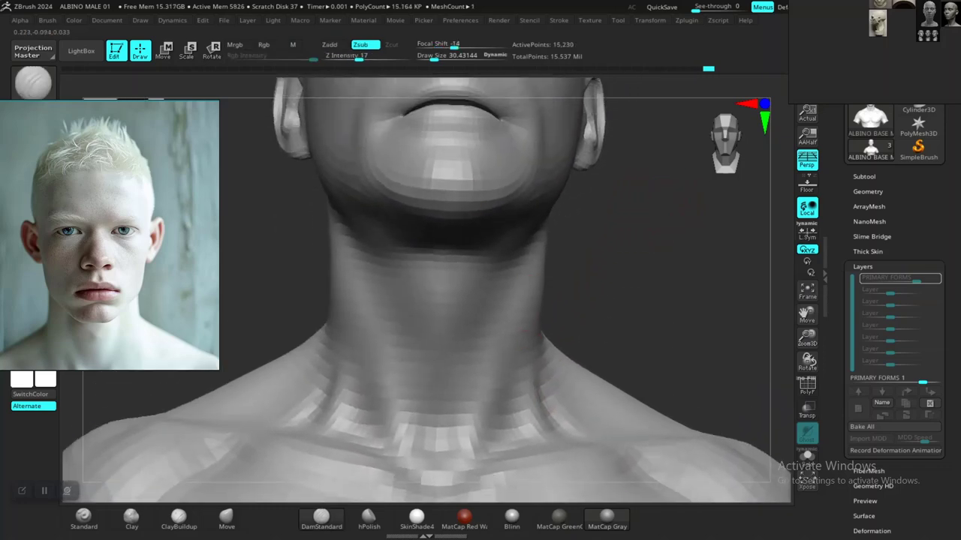
Build up the Adam's apple on the throat with the Clay brush at size about 54
click(131, 515)
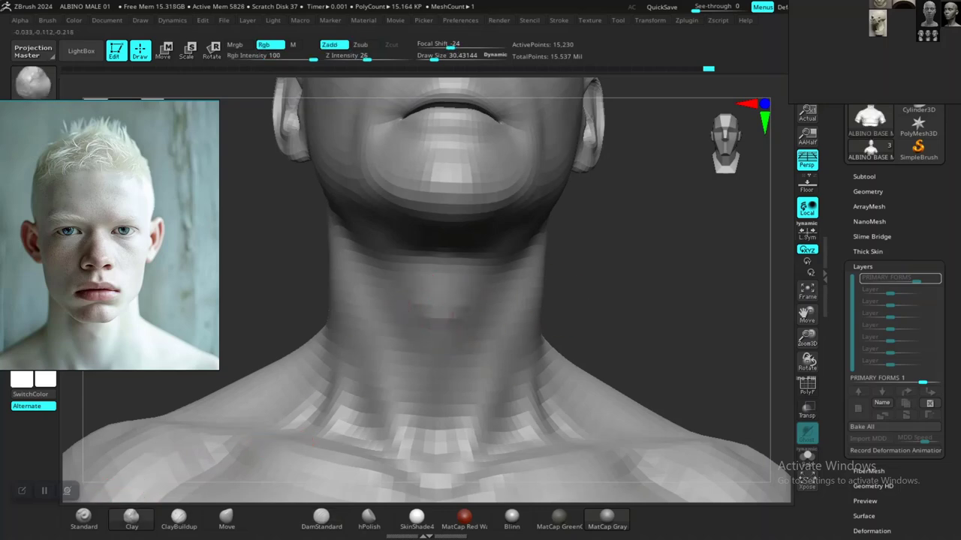
key(space)
mouse_move(441, 306)
mouse_down()
mouse_move(425, 305)
mouse_move(435, 332)
mouse_move(514, 323)
mouse_up()
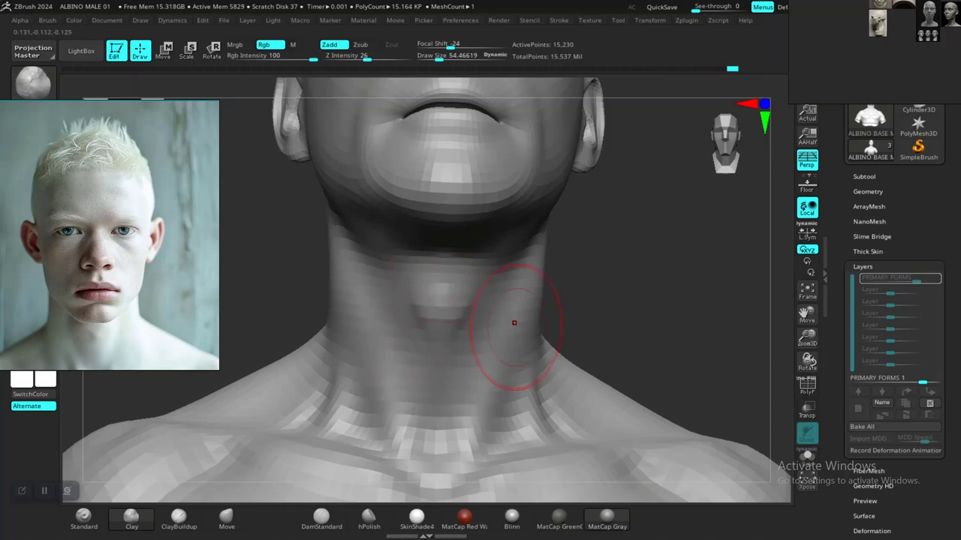
mouse_move(660, 319)
mouse_down()
mouse_move(459, 307)
mouse_move(481, 309)
mouse_up()
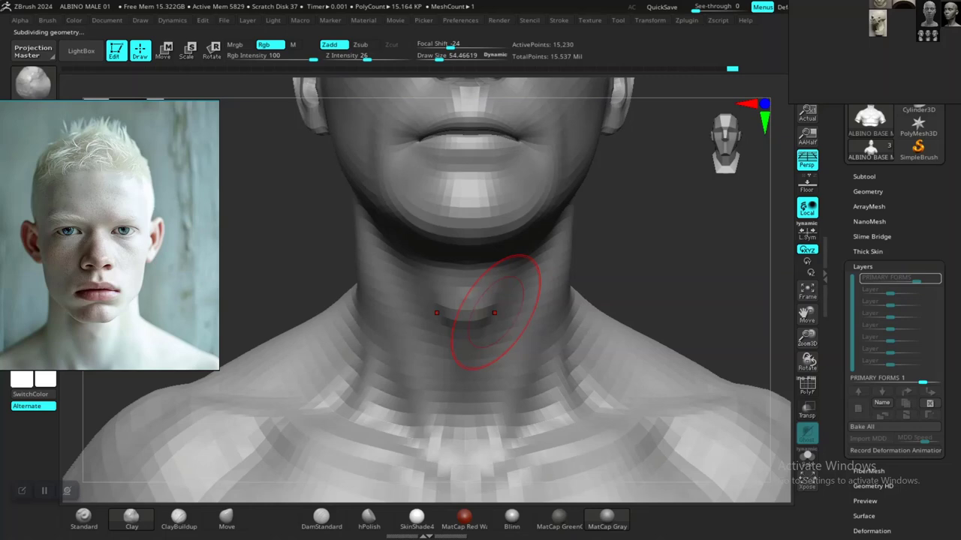
key(d)
key(bracketleft)
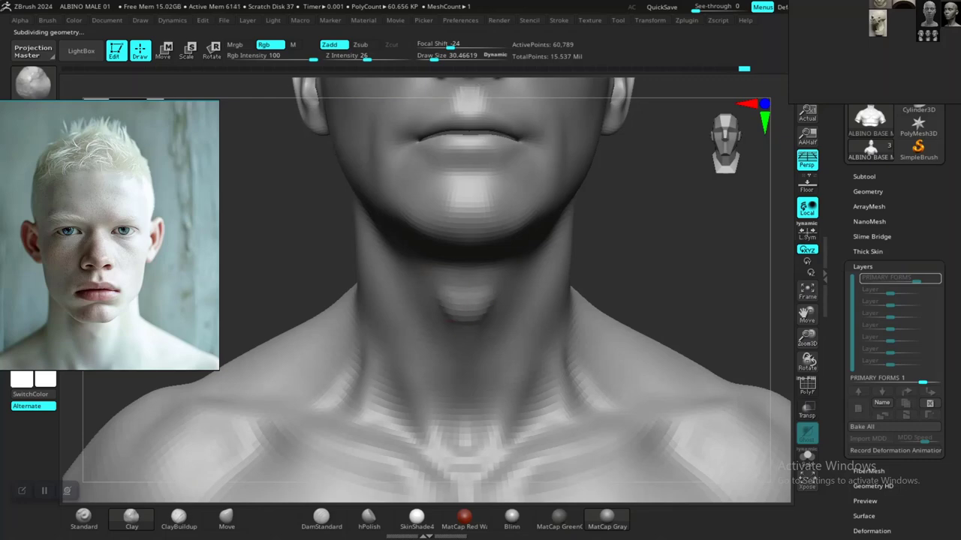
drag(625, 282, 451, 352)
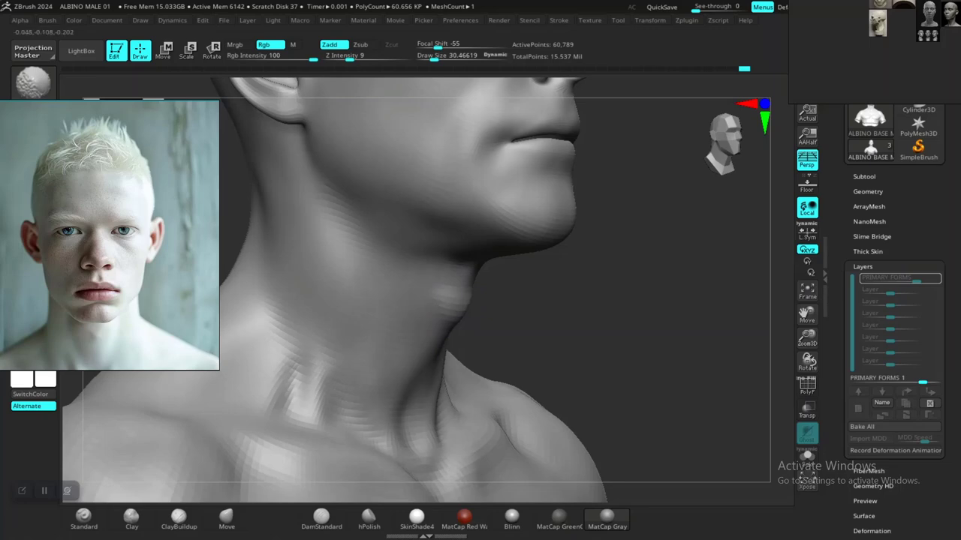
shift+drag(660, 315, 478, 300)
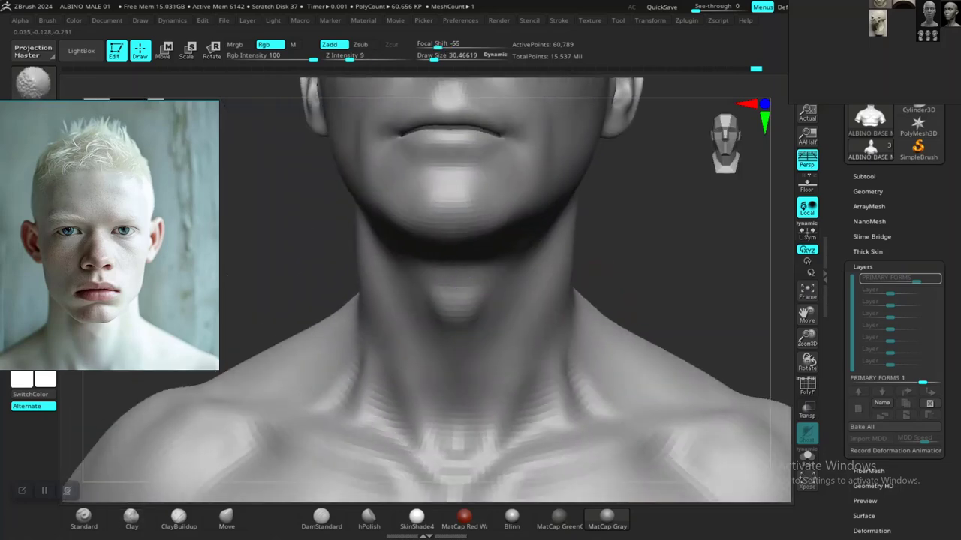
Smooth the throat and step the bust back up to 15.53 million points
click(131, 515)
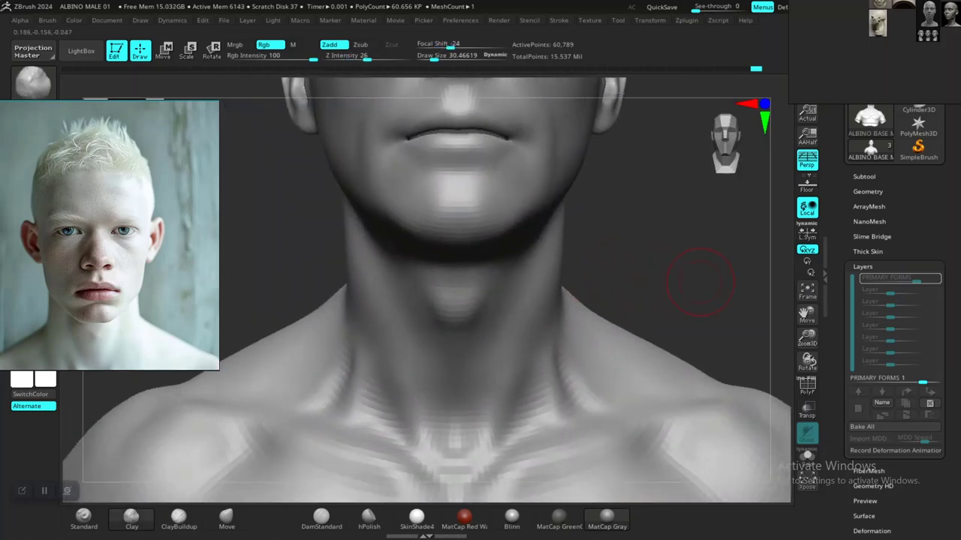
mouse_move(697, 332)
alt+mouse_down()
mouse_move(552, 238)
mouse_move(568, 272)
mouse_move(611, 317)
mouse_move(579, 275)
alt+mouse_up()
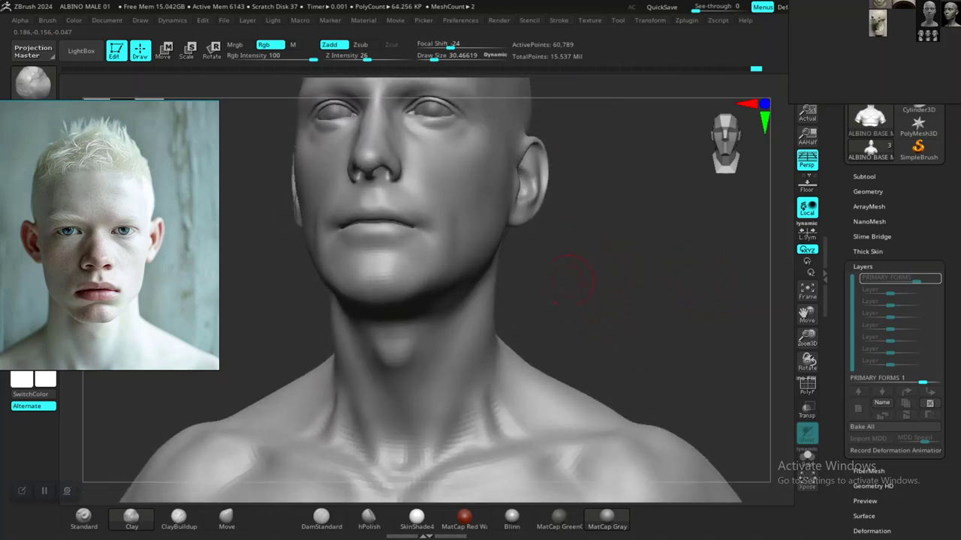
click(132, 516)
key(b)
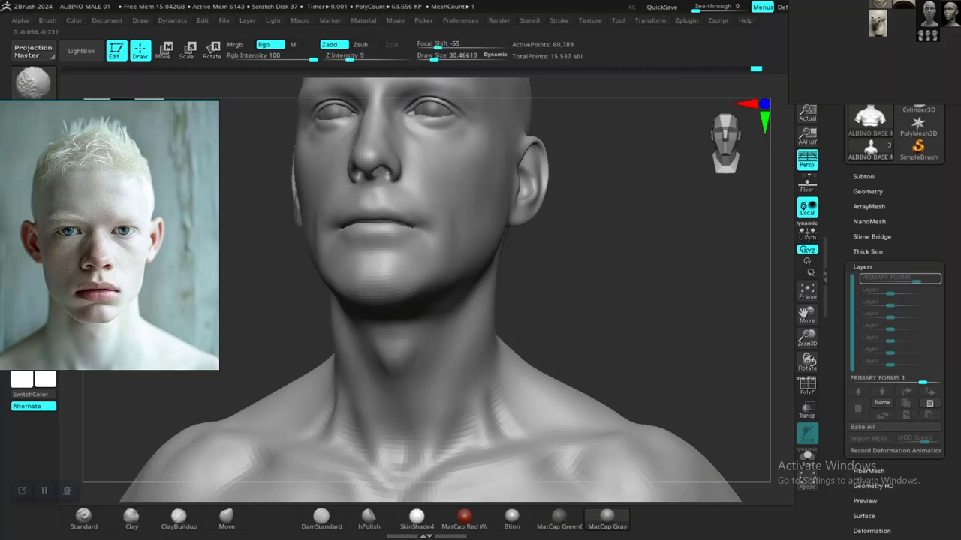
shift+drag(585, 285, 596, 293)
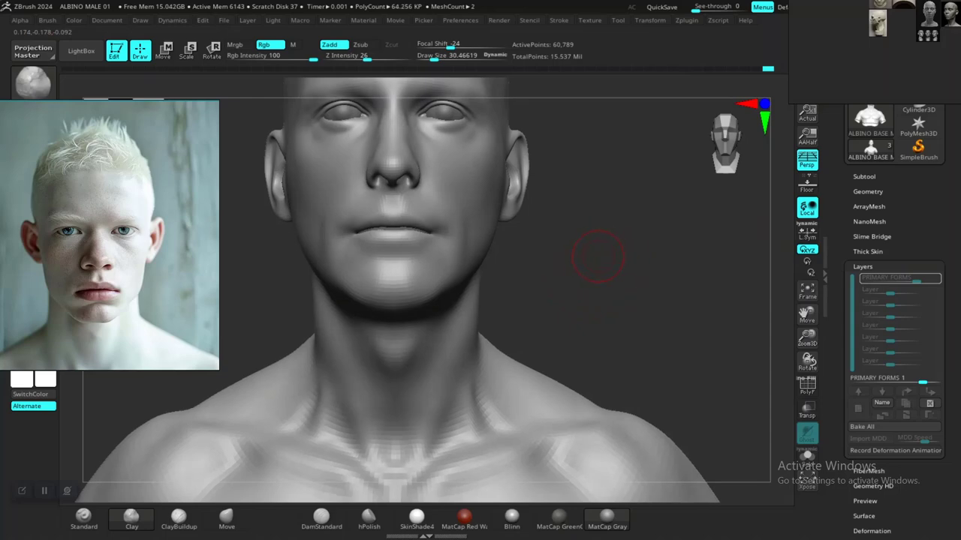
key(ctrl+d)
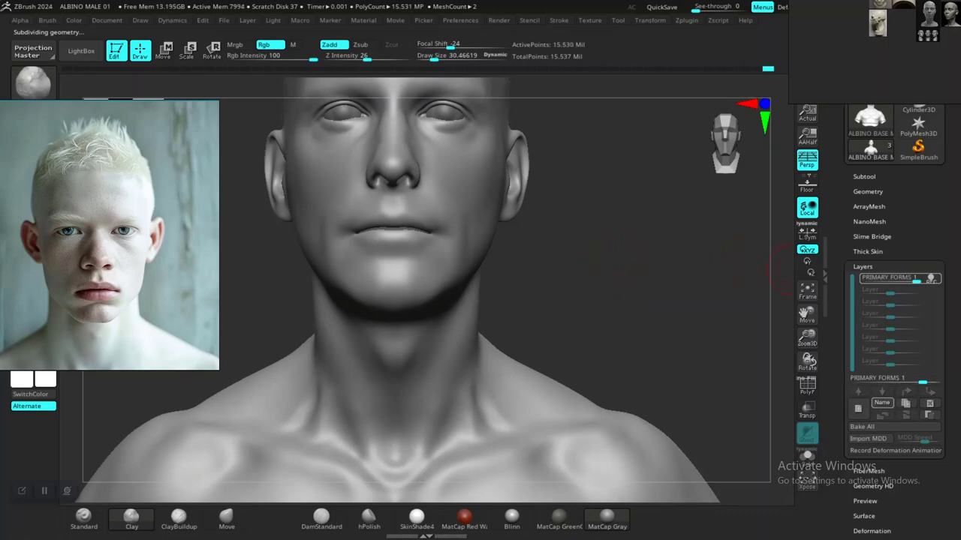
Edit the PRIMARY FORMS 1 layer name, correcting the mistyped letters
click(882, 403)
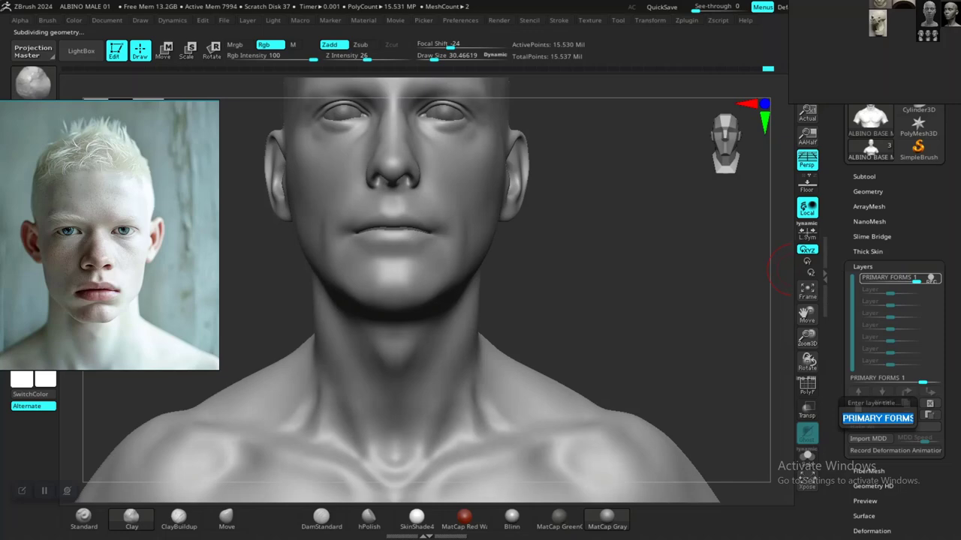
click(912, 418)
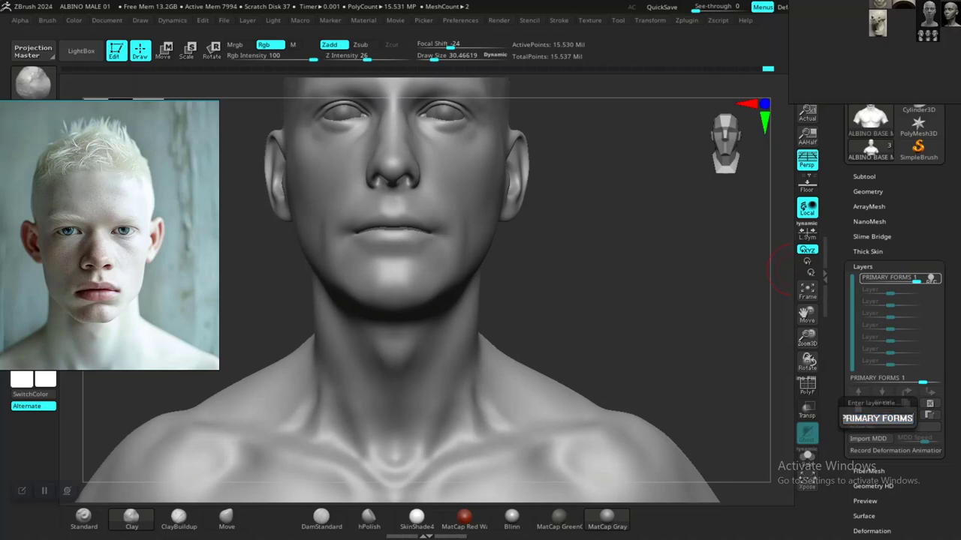
text(TOS)
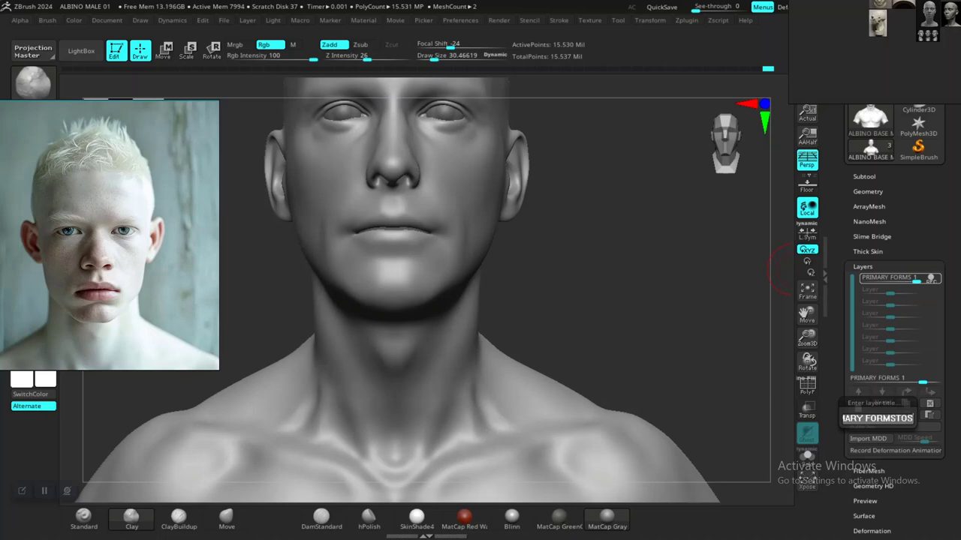
text(RO)
key(BackSpace)
key(BackSpace)
key(BackSpace)
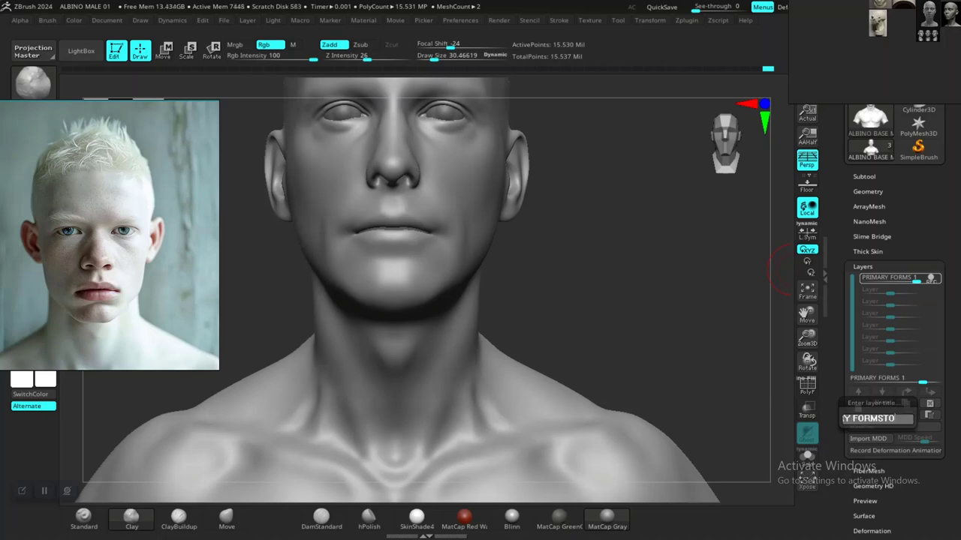
key(Return)
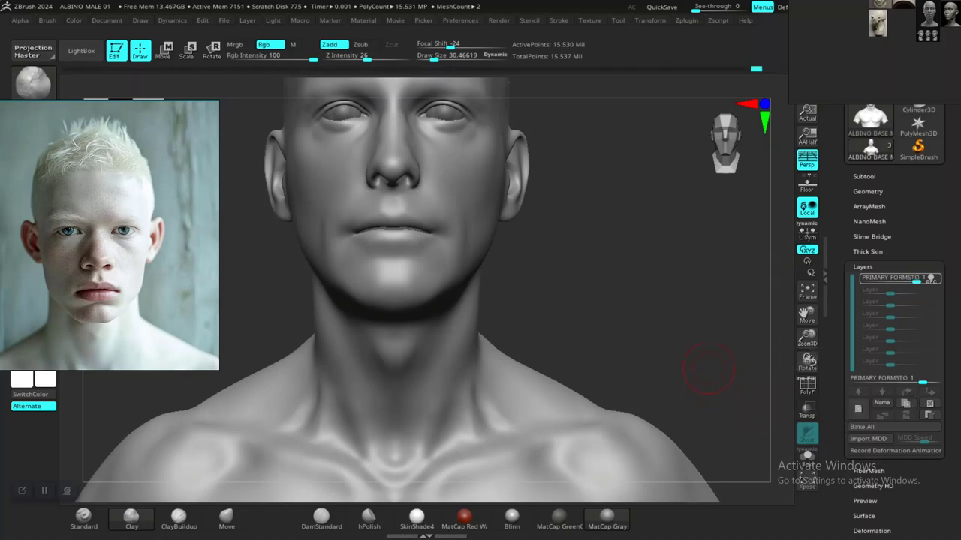
drag(665, 322, 667, 342)
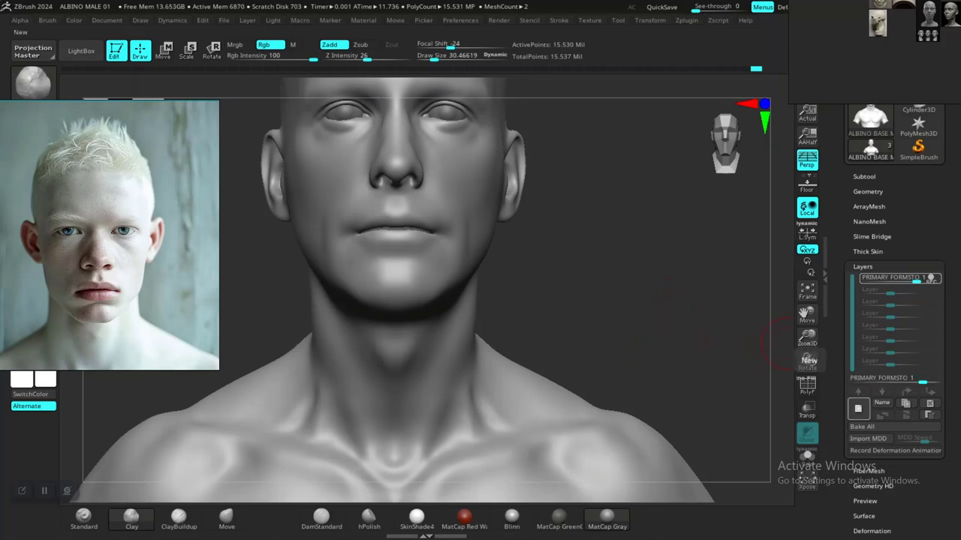
Add a new sculpting layer and name it PRIMARY HEAD FORMS
click(858, 408)
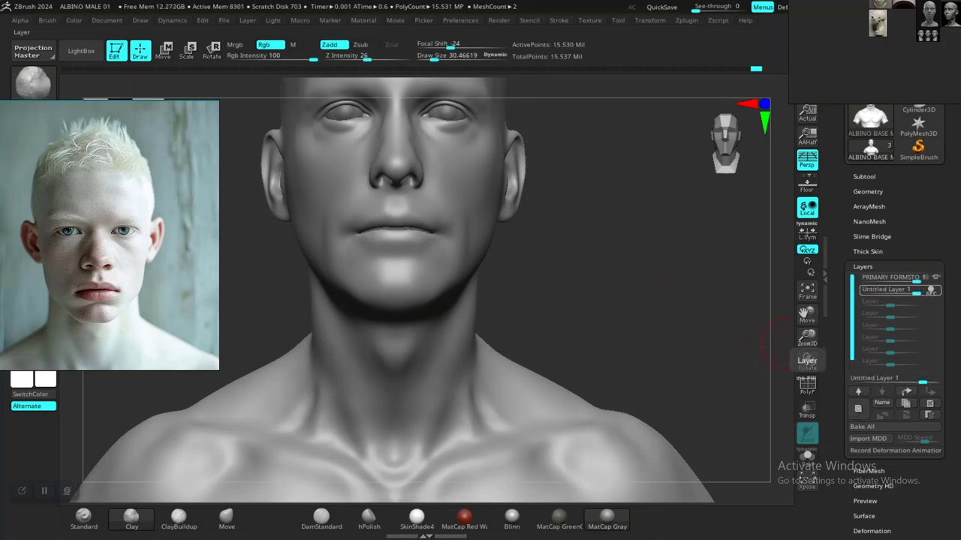
click(882, 403)
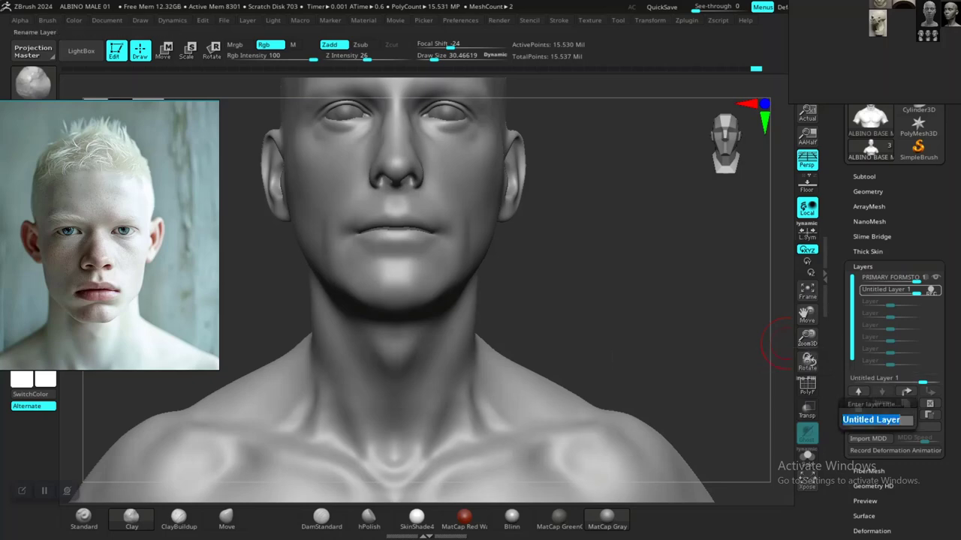
text(PRI)
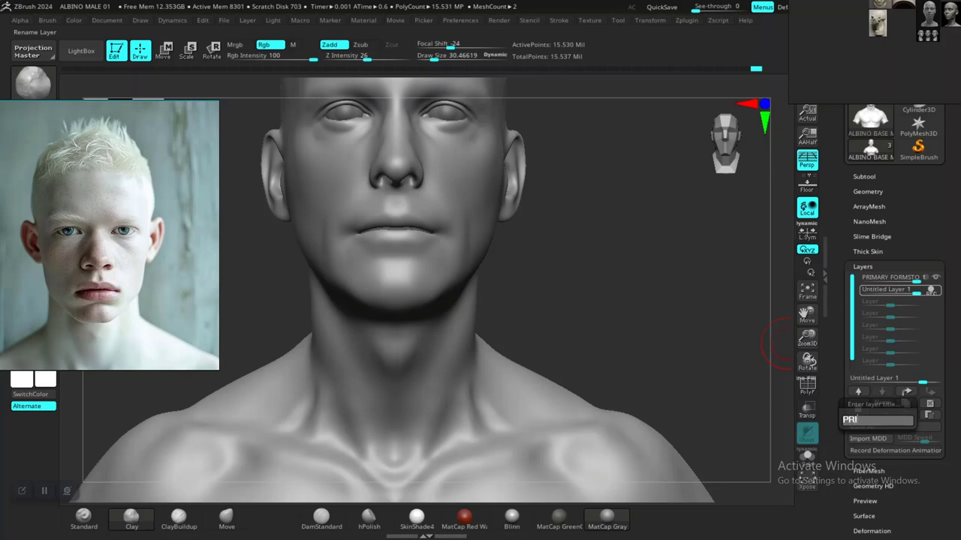
text(MAY)
key(BackSpace)
text(RY)
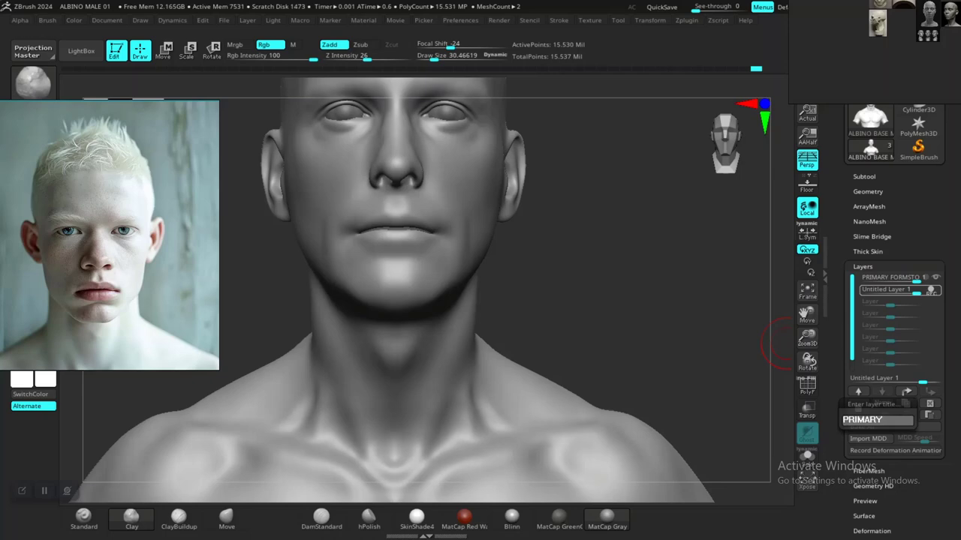
text( HEAD)
text( FORMS)
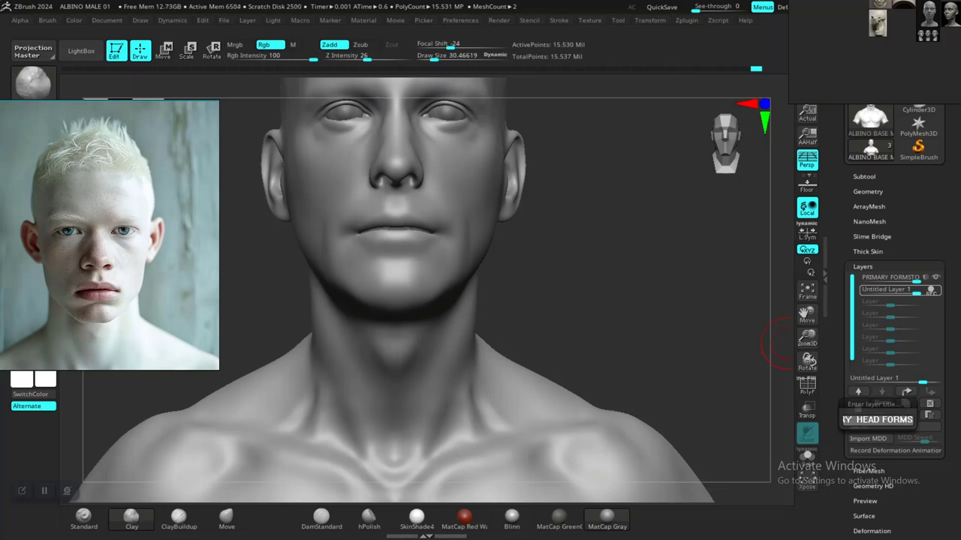
key(Return)
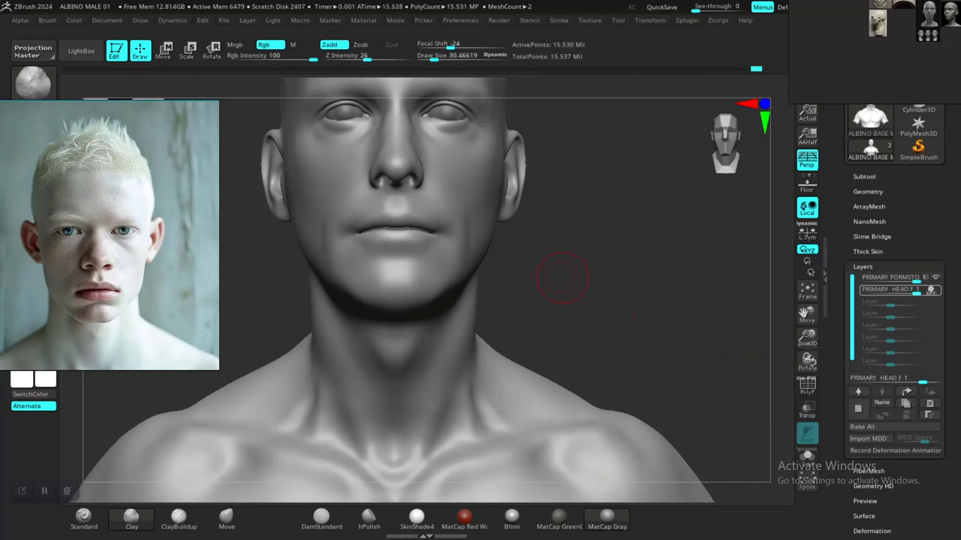
Zoom out to frame the full skull, shoulders and chest of the bust
alt+drag(594, 343, 601, 324)
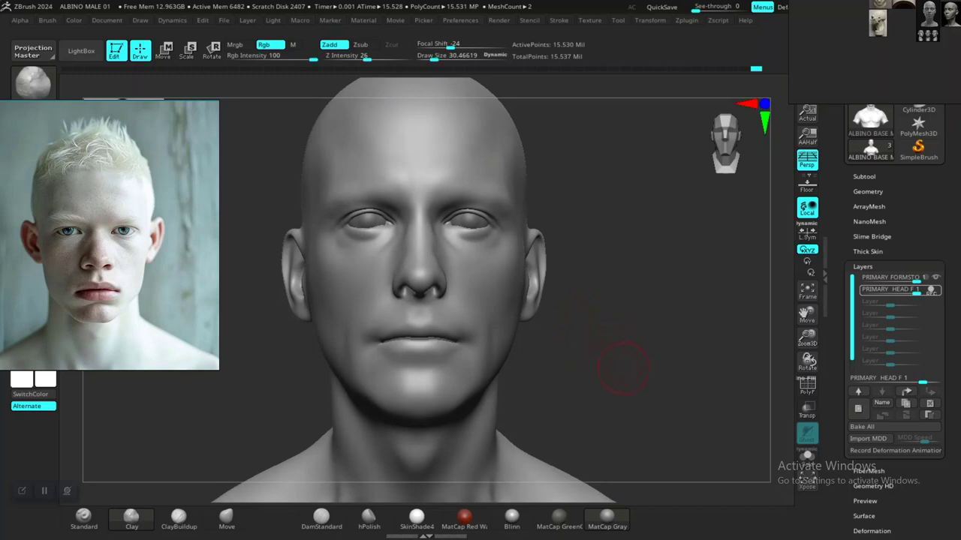
alt+drag(623, 368, 621, 347)
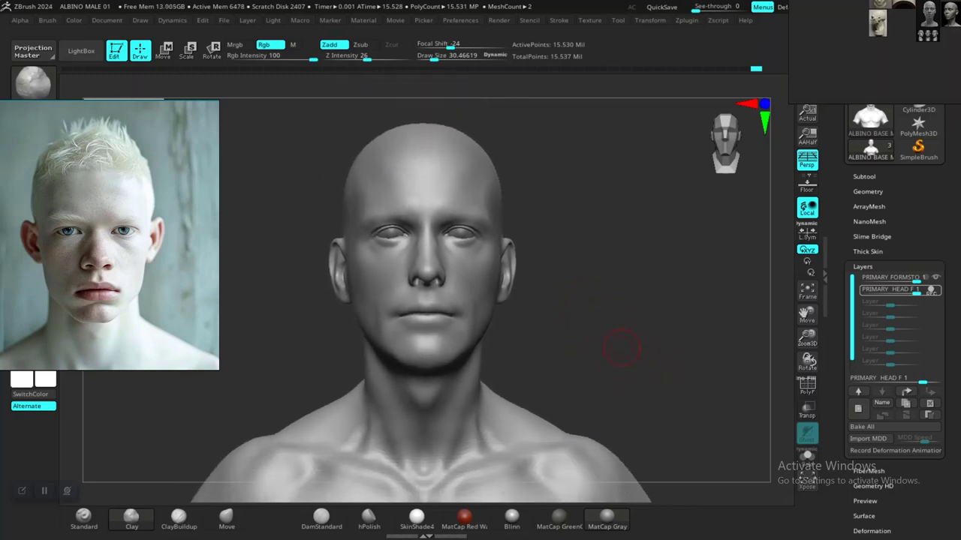
drag(369, 259, 416, 259)
mouse_move(606, 311)
mouse_down()
mouse_move(617, 307)
mouse_move(599, 337)
mouse_move(593, 328)
mouse_move(604, 336)
mouse_move(590, 337)
mouse_up()
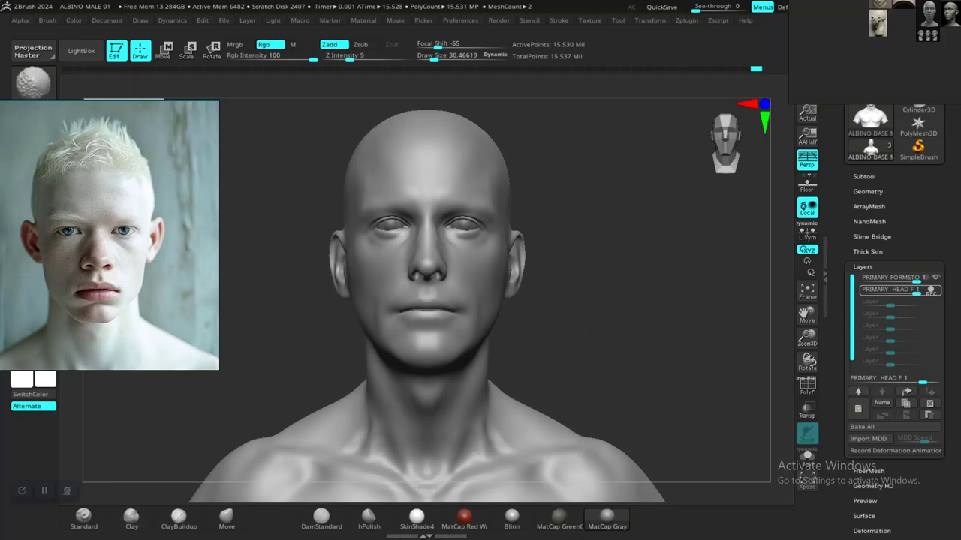
Select the ClayBuildup brush (B-C-L) and orbit the bust to a right-side profile
key(b)
key(c)
key(l)
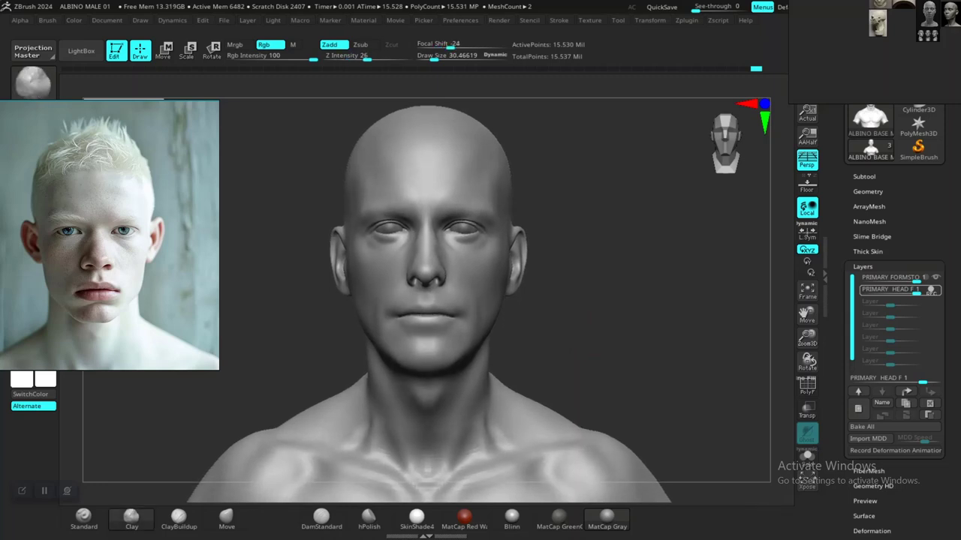
drag(593, 344, 595, 348)
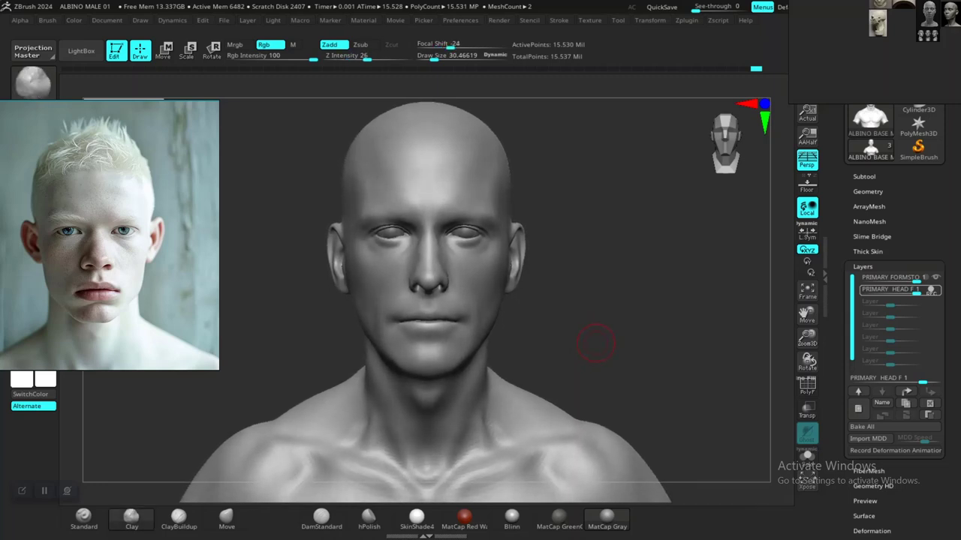
mouse_move(596, 344)
mouse_down()
mouse_move(596, 354)
mouse_move(617, 295)
mouse_move(629, 337)
mouse_move(601, 359)
mouse_move(620, 300)
mouse_move(625, 325)
mouse_up()
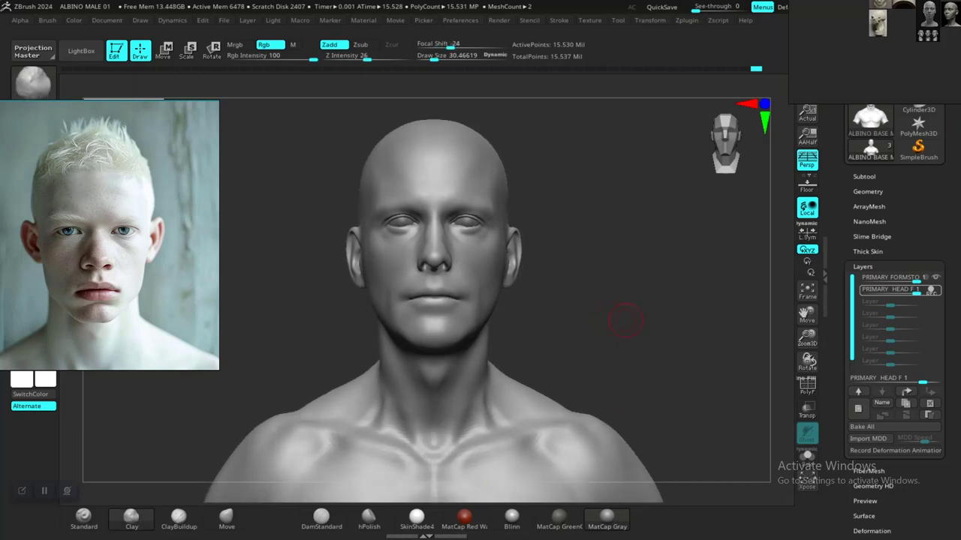
mouse_move(624, 318)
shift+mouse_down()
mouse_move(651, 330)
mouse_move(583, 326)
mouse_move(713, 332)
shift+mouse_up()
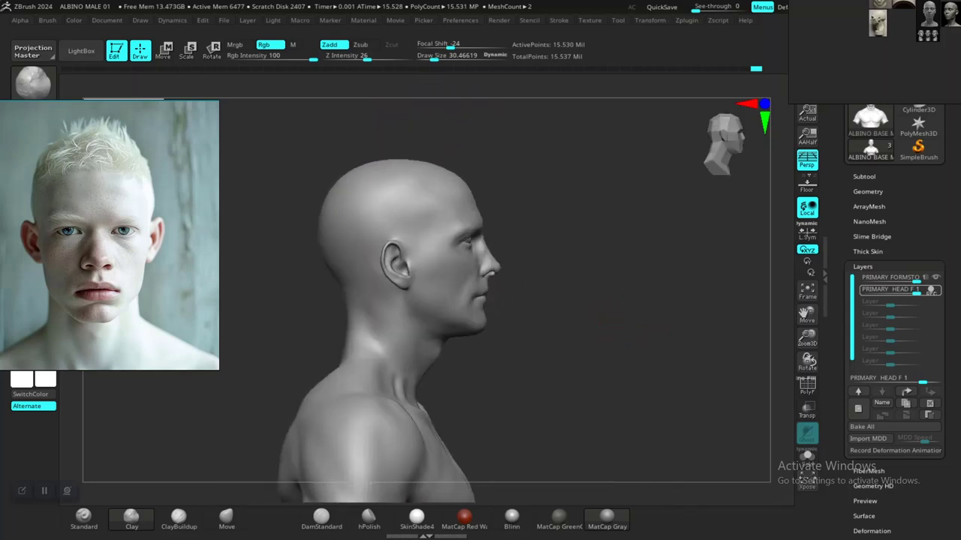
Zoom in on the head profile, drop to lowest subdivision and mask the body below the head
mouse_move(601, 314)
alt+mouse_down()
mouse_move(616, 326)
mouse_move(598, 304)
mouse_move(526, 307)
mouse_move(635, 315)
mouse_move(575, 279)
mouse_move(630, 281)
alt+mouse_up()
ctrl+right_drag(605, 325, 382, 186)
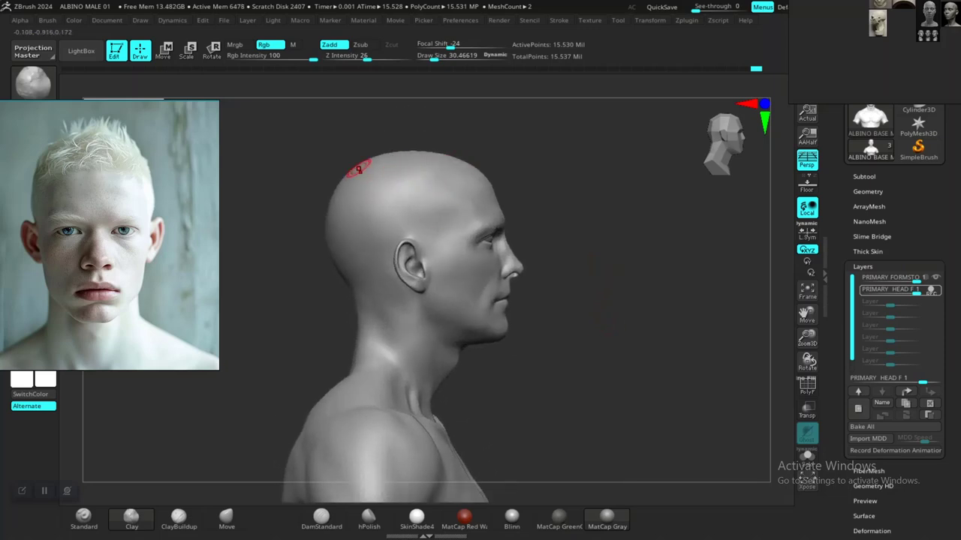
key(b)
key(c)
key(l)
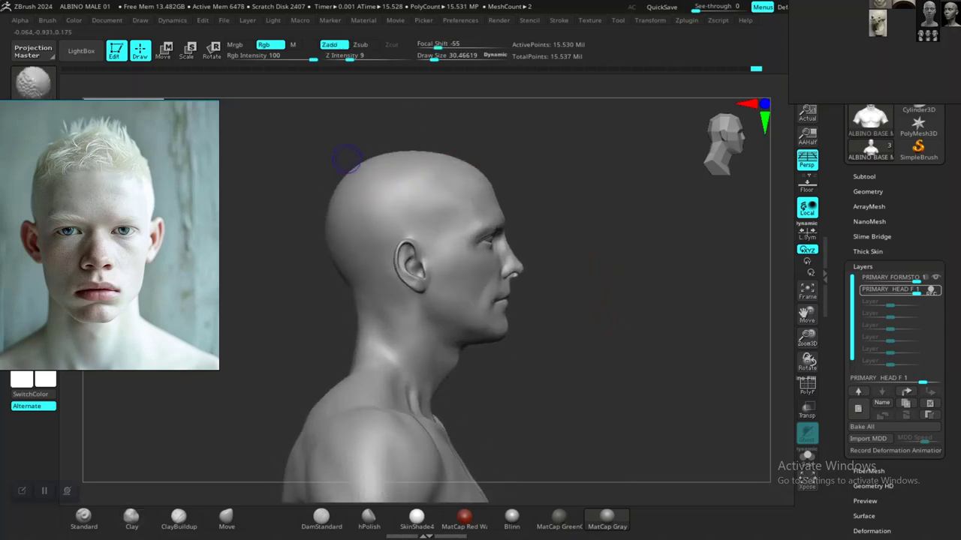
key(shift+d)
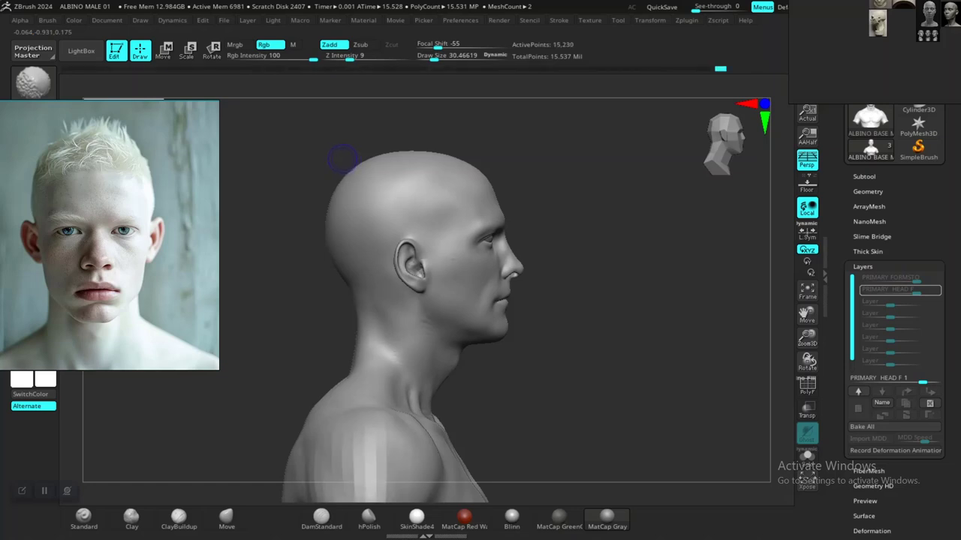
mouse_move(356, 129)
ctrl+mouse_down()
mouse_move(379, 308)
mouse_move(397, 289)
mouse_move(515, 322)
mouse_move(740, 407)
mouse_move(428, 214)
ctrl+mouse_up()
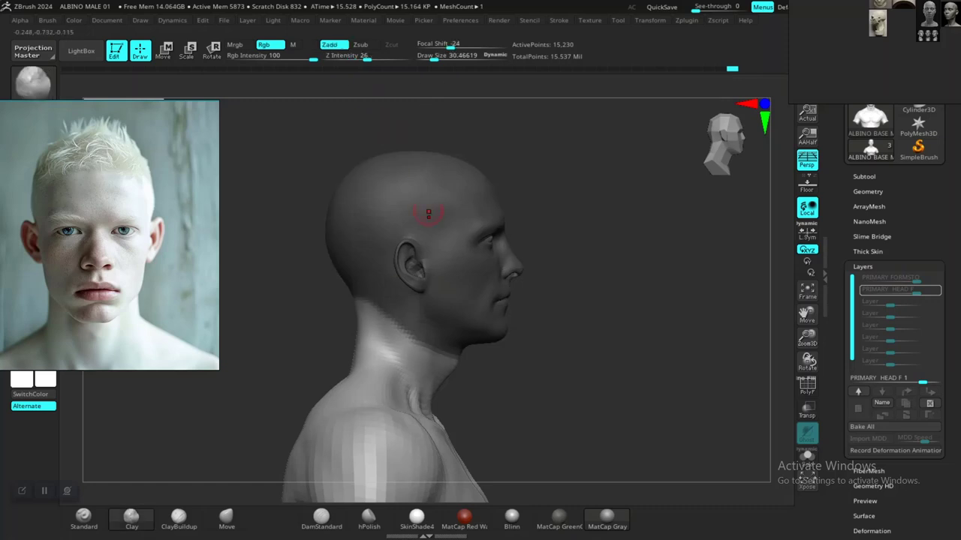
key(ctrl)
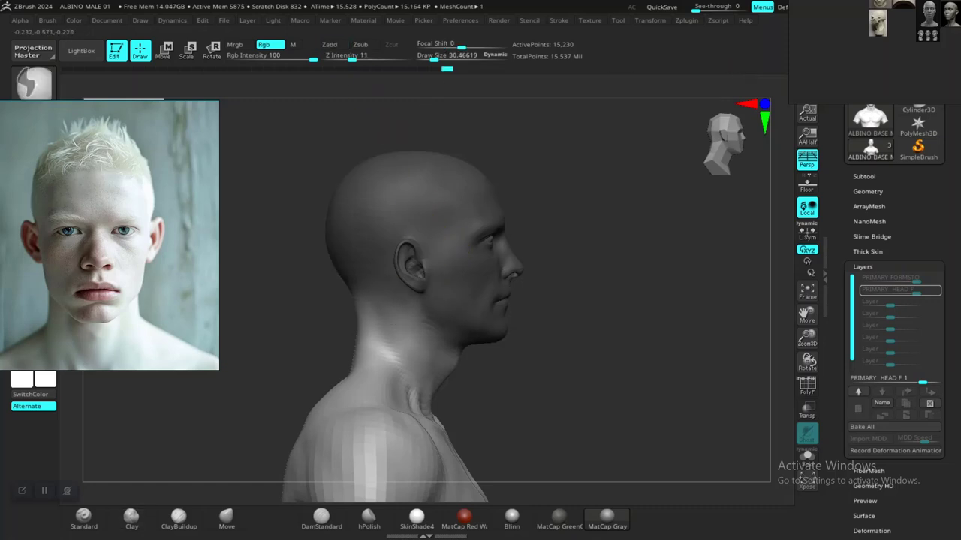
Invert the mask, pivot the gizmo at the neck and tilt the head slightly
ctrl+click(598, 298)
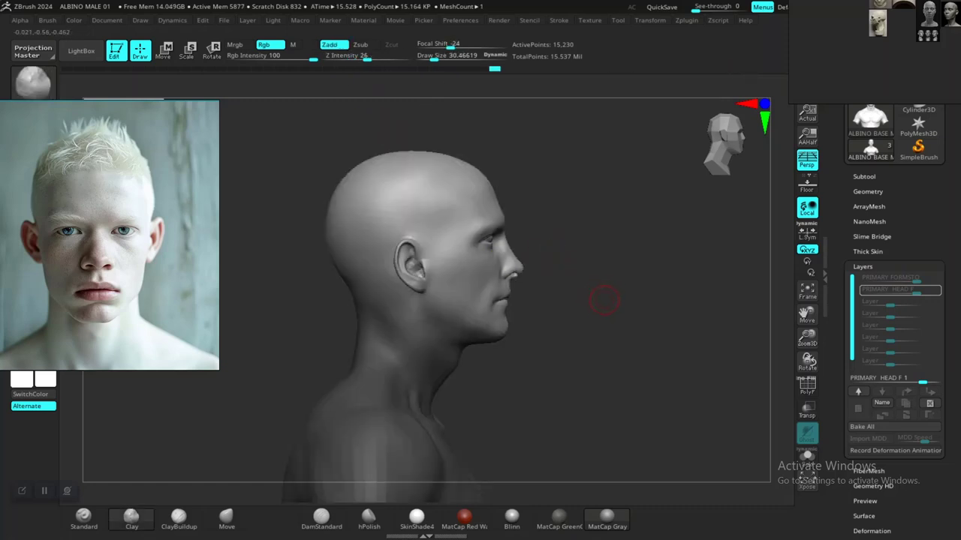
key(e)
click(393, 382)
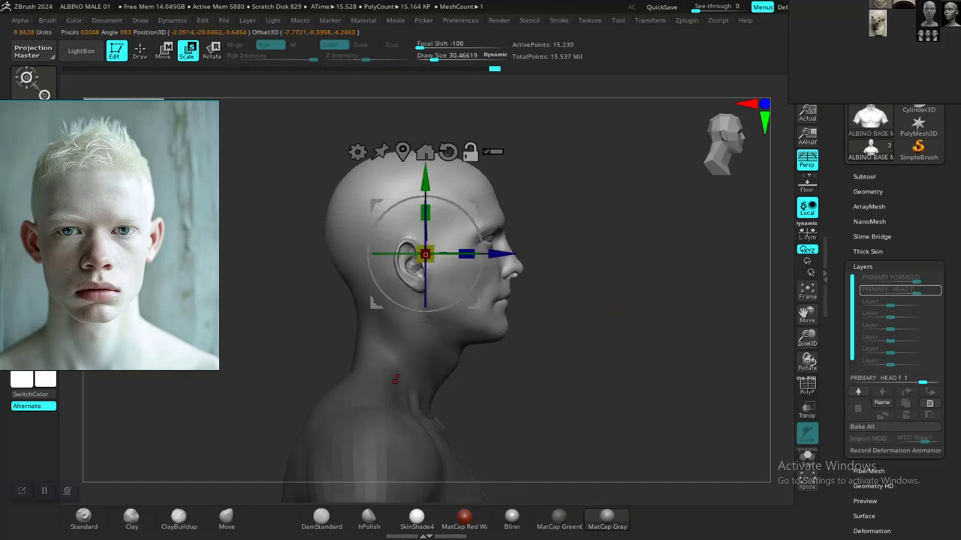
mouse_move(442, 216)
alt+mouse_down()
mouse_move(466, 311)
mouse_move(492, 337)
alt+mouse_up()
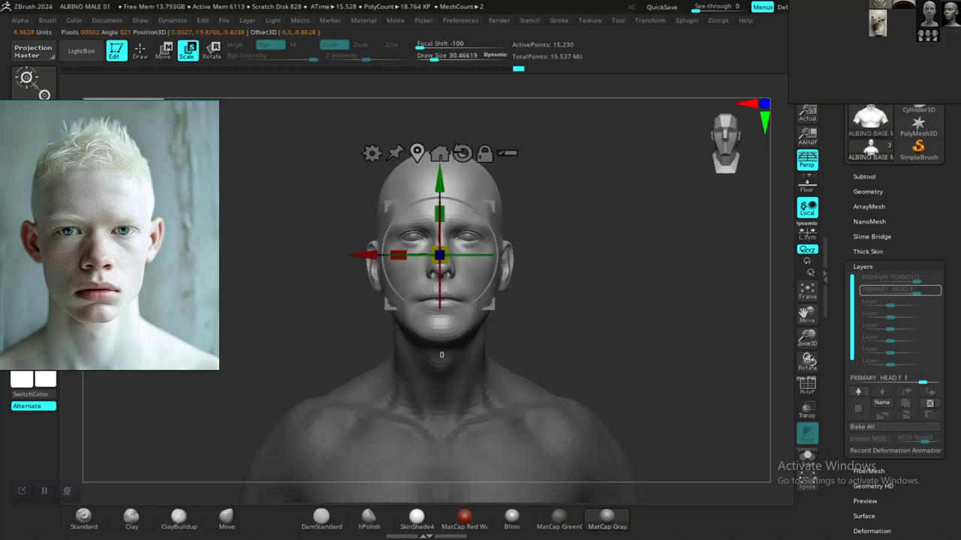
alt+click(439, 255)
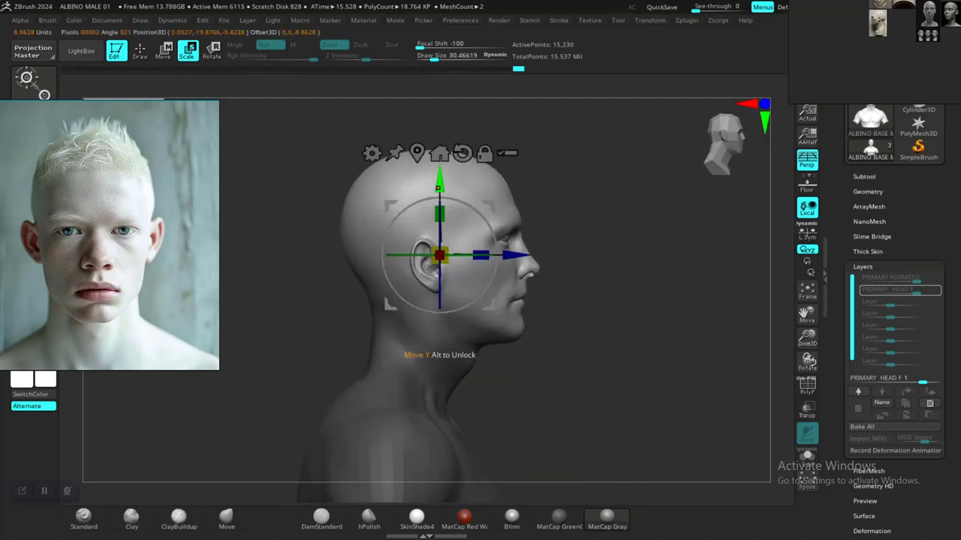
drag(436, 178, 424, 265)
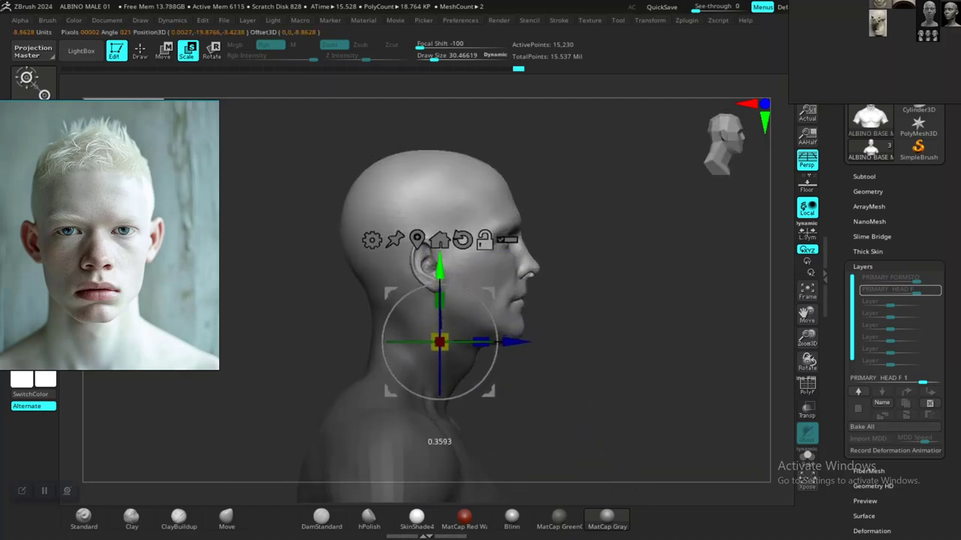
drag(439, 399, 450, 397)
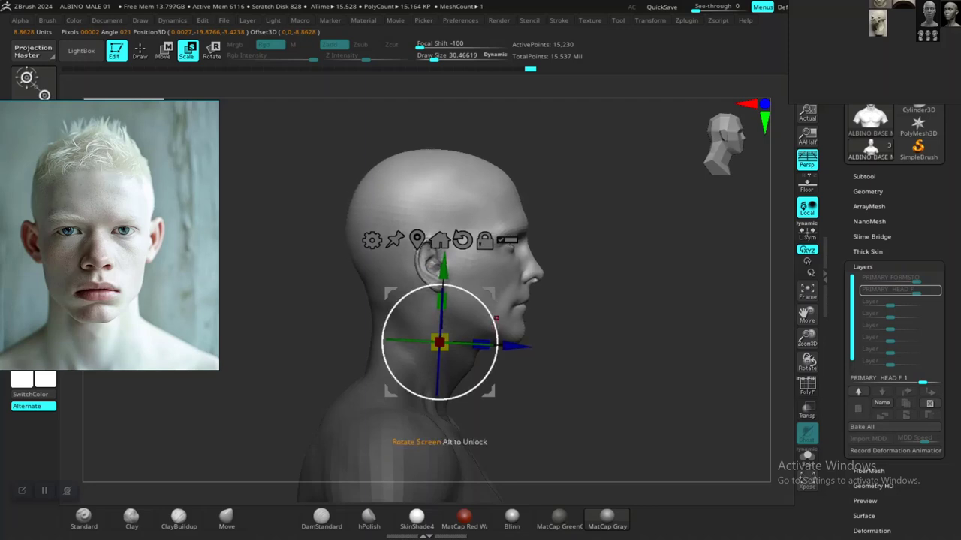
drag(495, 318, 375, 319)
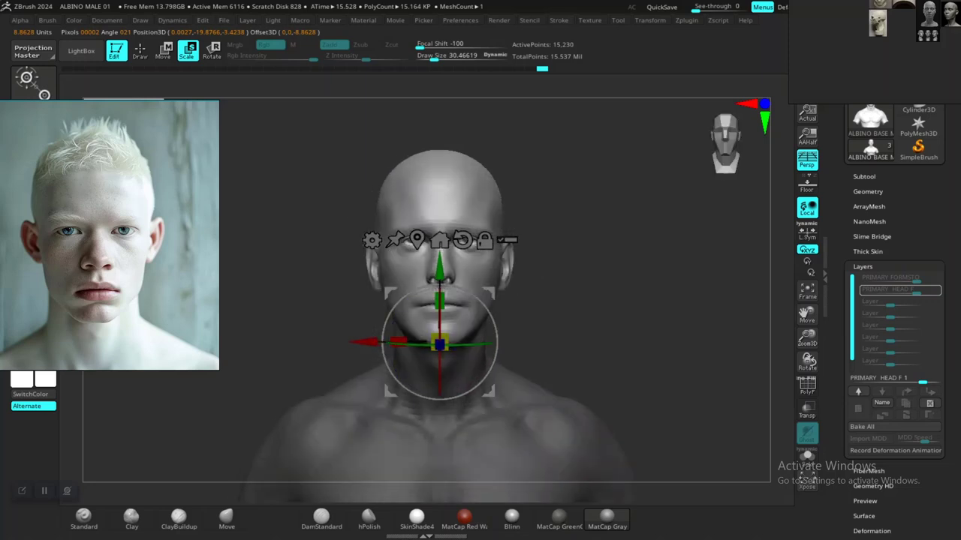
key(q)
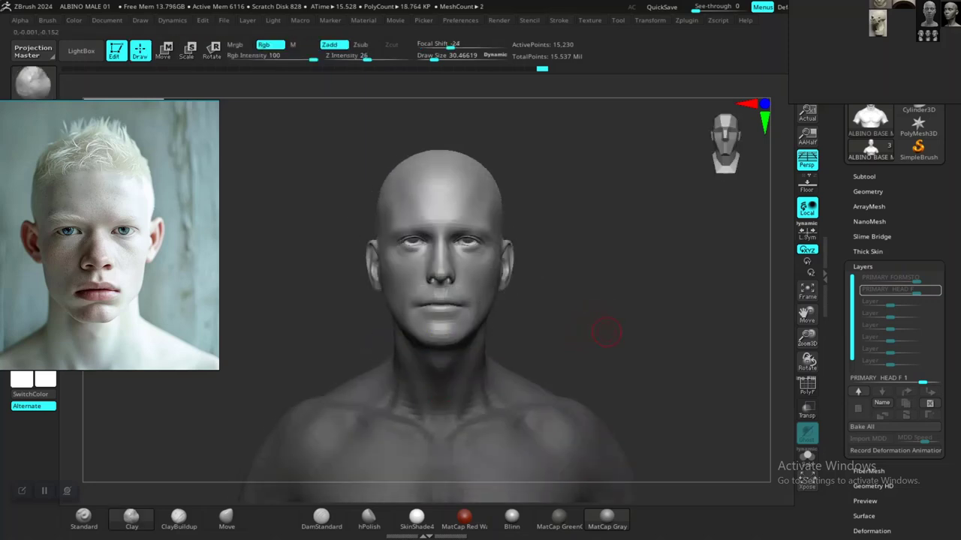
ctrl+right_drag(606, 331, 607, 300)
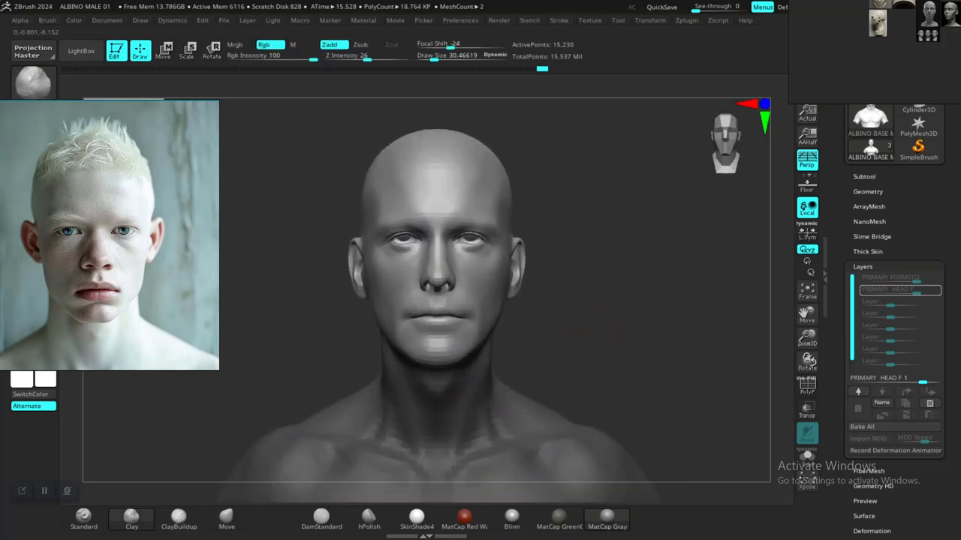
mouse_move(578, 311)
mouse_down()
mouse_move(626, 324)
mouse_move(611, 337)
mouse_move(720, 346)
mouse_up()
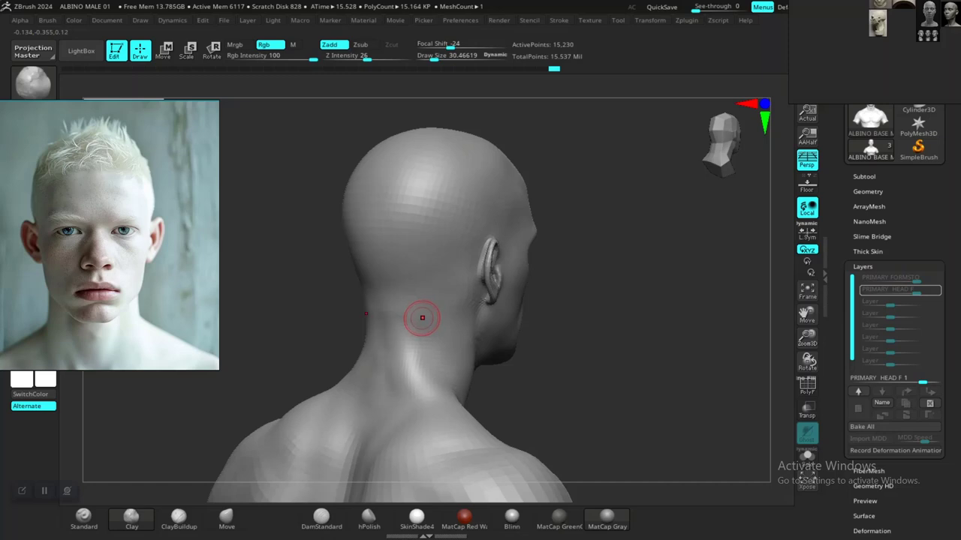
click(130, 516)
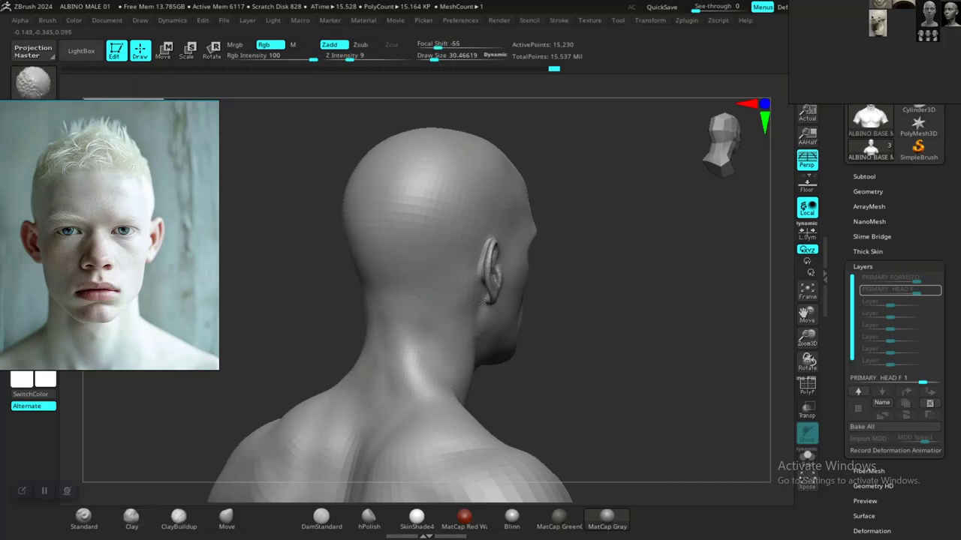
mouse_move(720, 337)
mouse_down()
mouse_move(537, 331)
mouse_move(440, 205)
mouse_move(559, 330)
mouse_move(638, 324)
mouse_move(562, 300)
mouse_move(667, 313)
mouse_up()
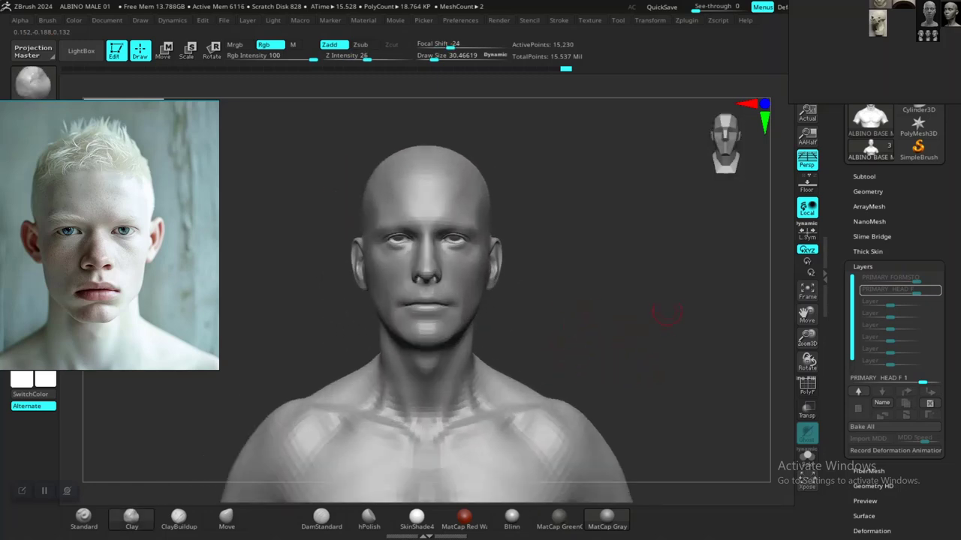
Select the OUTER EYES subtool and shift the eyes down slightly with the move gizmo
scroll(893, 301, up, 5)
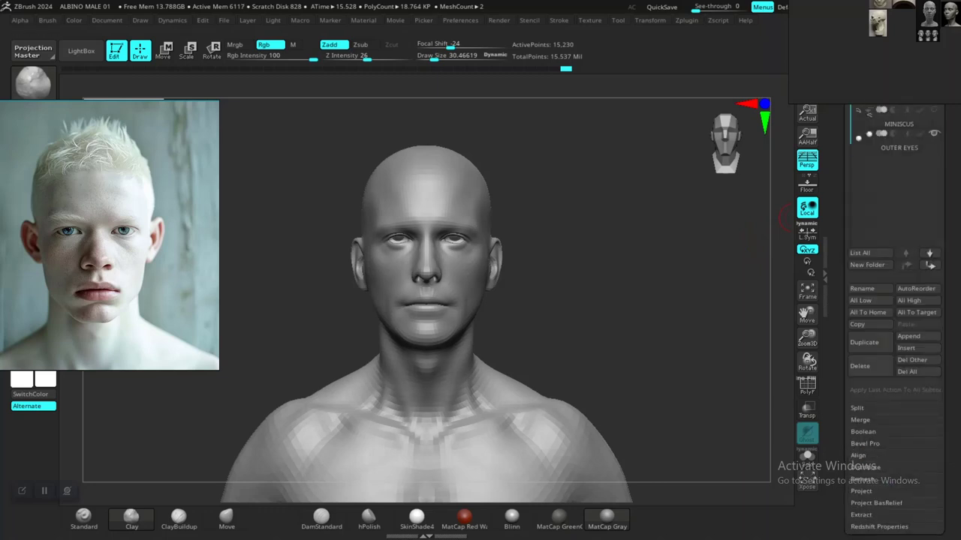
scroll(893, 301, up, 3)
scroll(894, 301, up, 2)
click(859, 286)
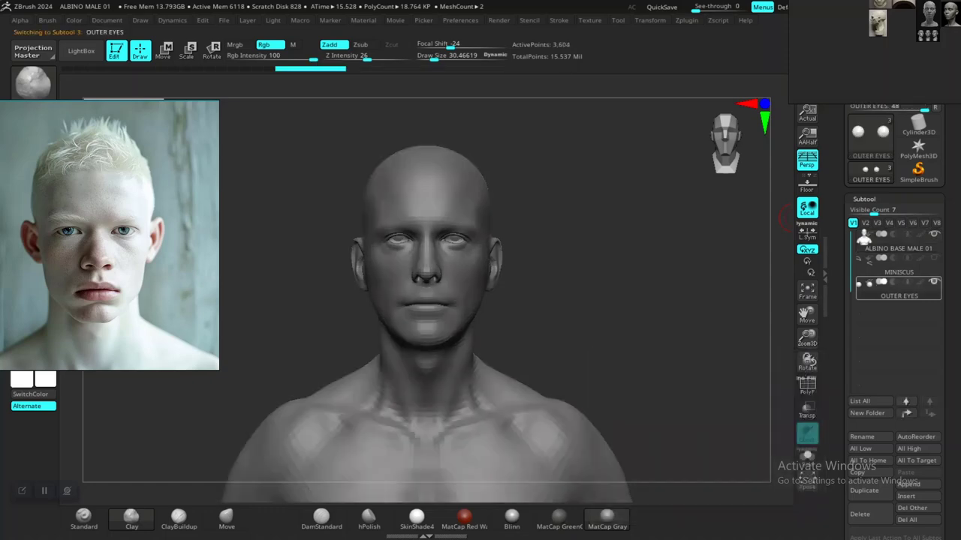
key(w)
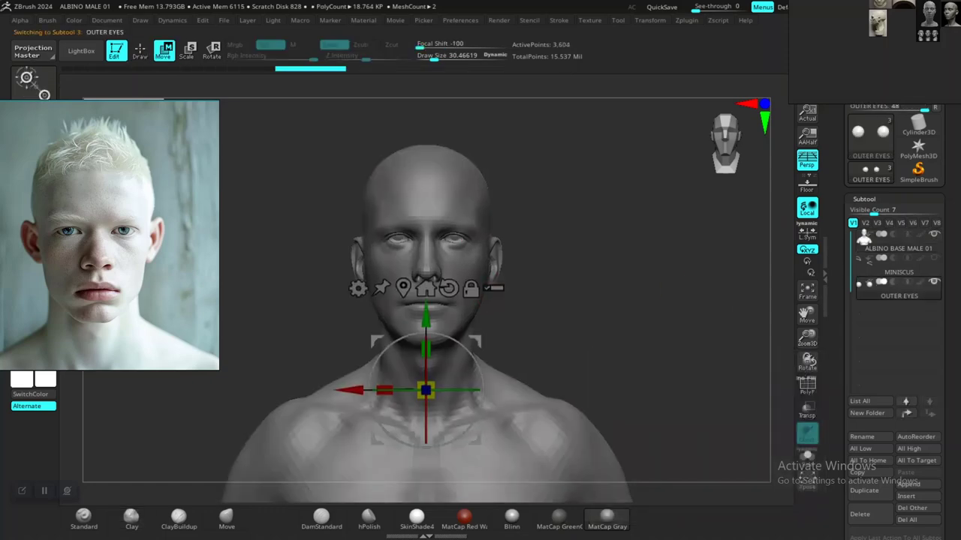
drag(426, 316, 425, 324)
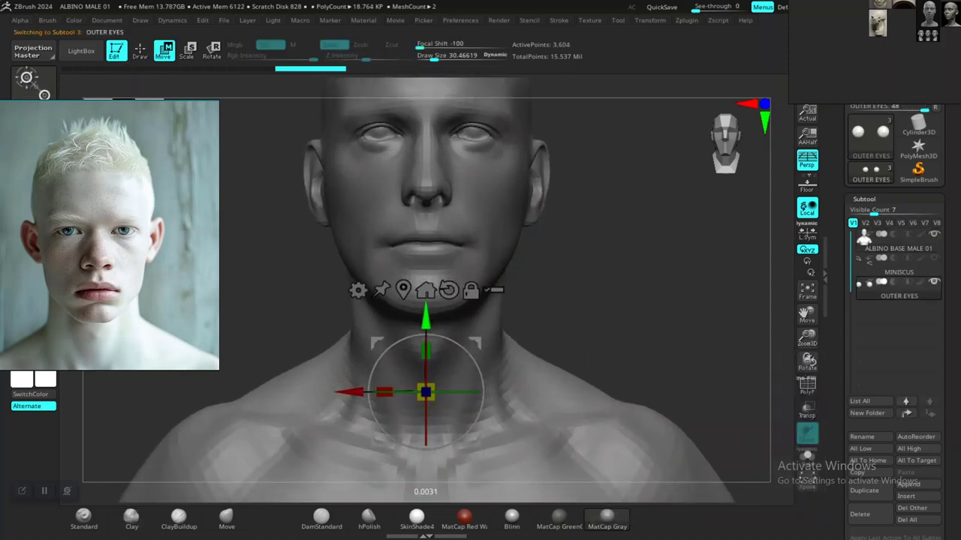
Place the scale gizmo on the eyes, turn to front view and select ALBINO BASE MALE 01
shift+drag(474, 156, 593, 158)
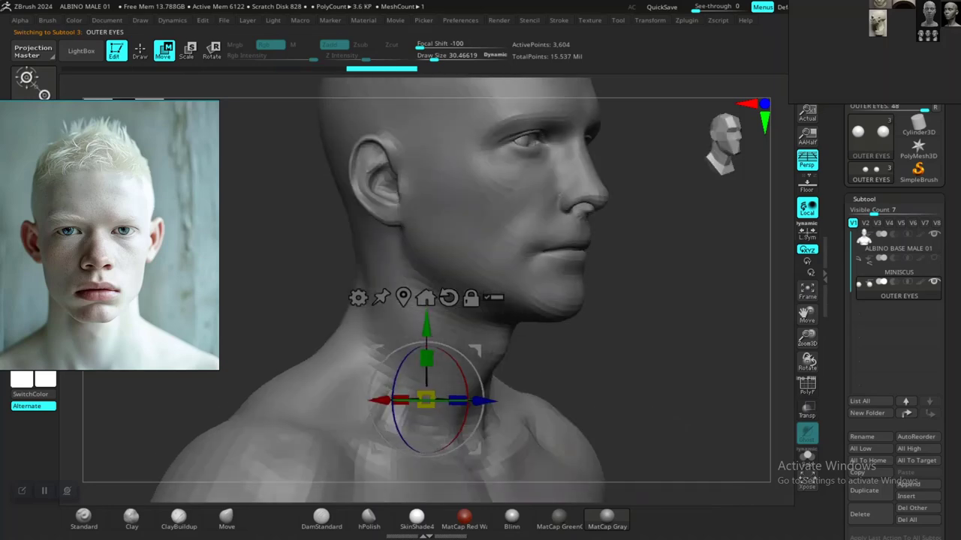
key(e)
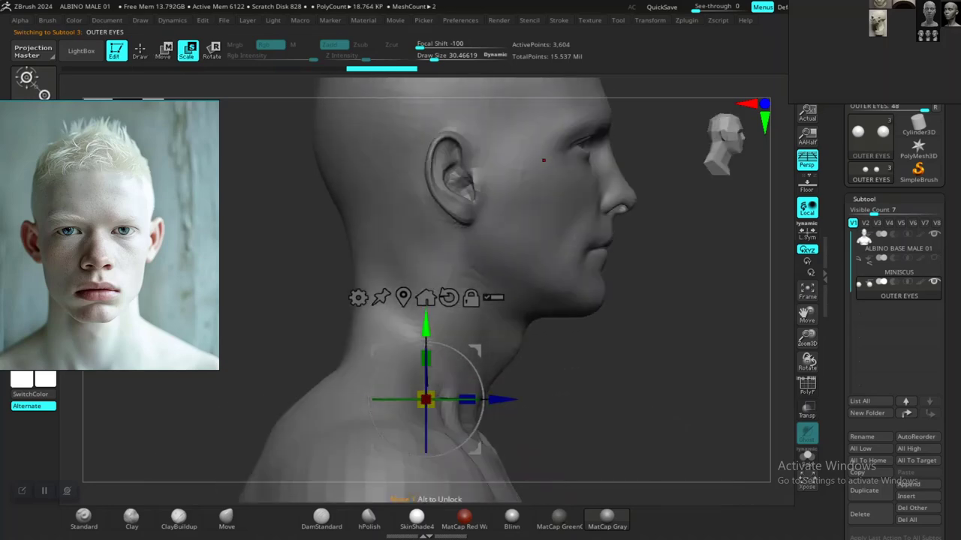
drag(425, 400, 535, 197)
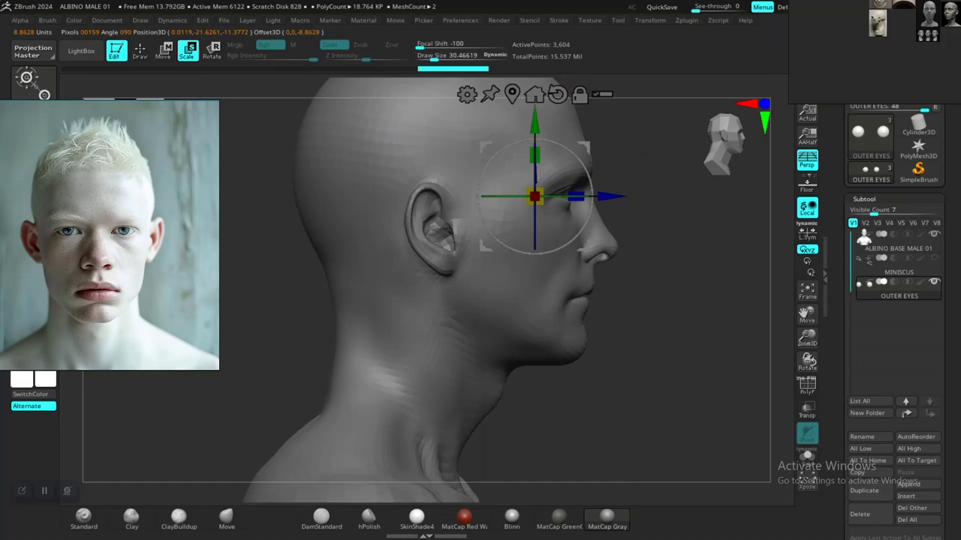
shift+drag(676, 301, 571, 301)
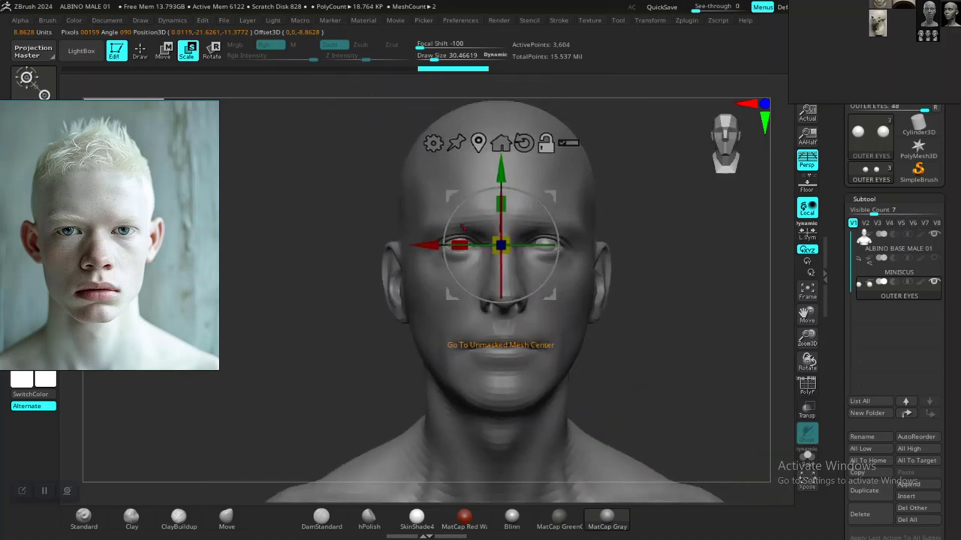
click(500, 143)
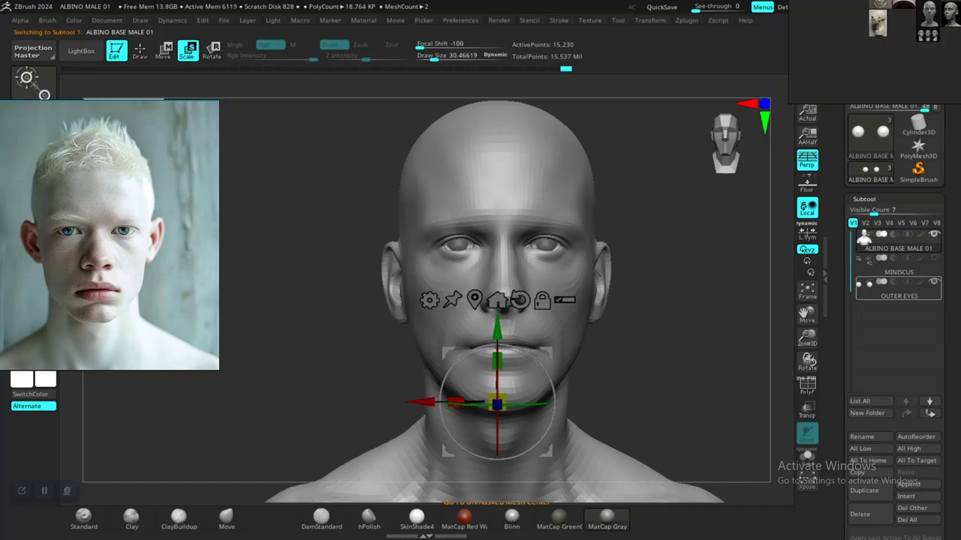
Reselect OUTER EYES, frame the eye and nose in profile, and place the gizmo on the eye
click(900, 296)
shift+drag(638, 375, 743, 375)
scroll(529, 216, up, 2)
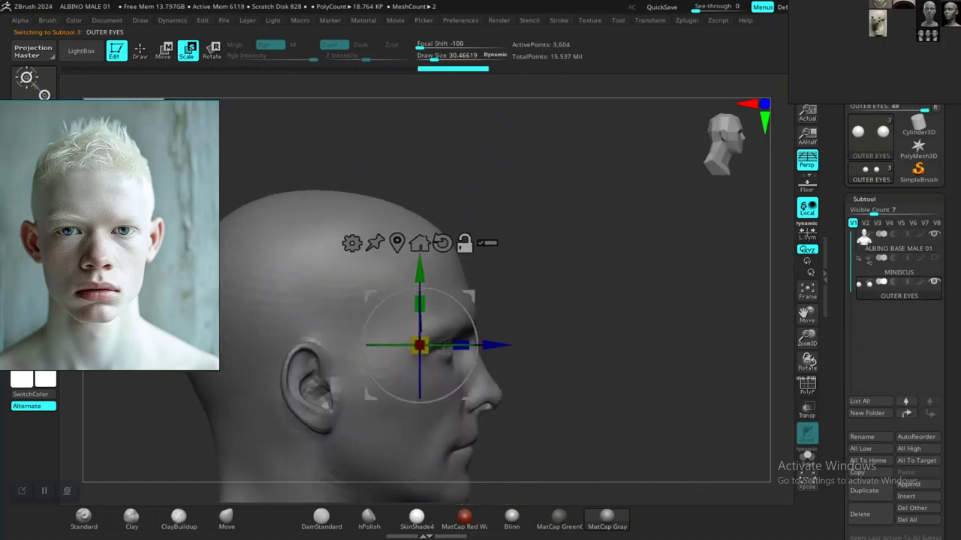
scroll(529, 216, up, 2)
scroll(529, 216, up, 2)
scroll(529, 216, up, 2)
alt+drag(480, 375, 460, 290)
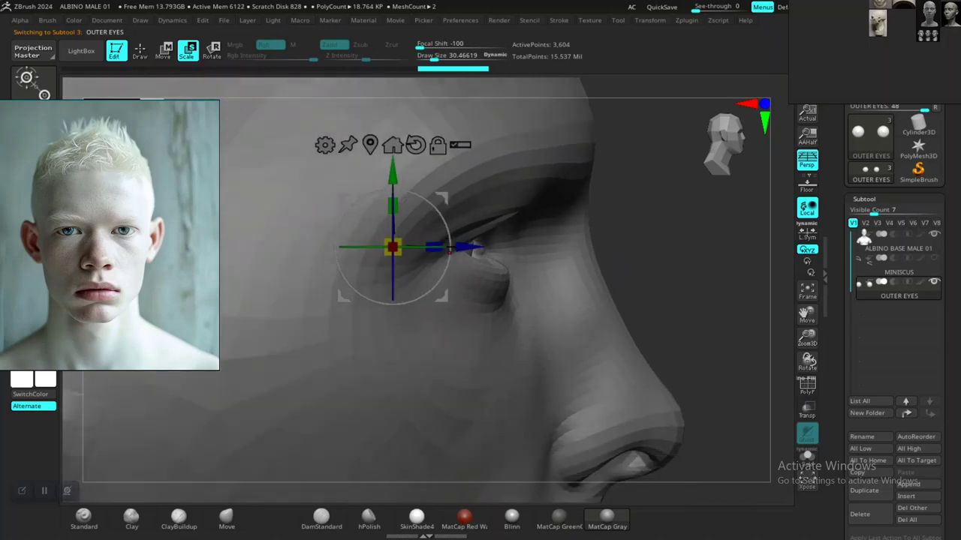
alt+drag(466, 246, 492, 247)
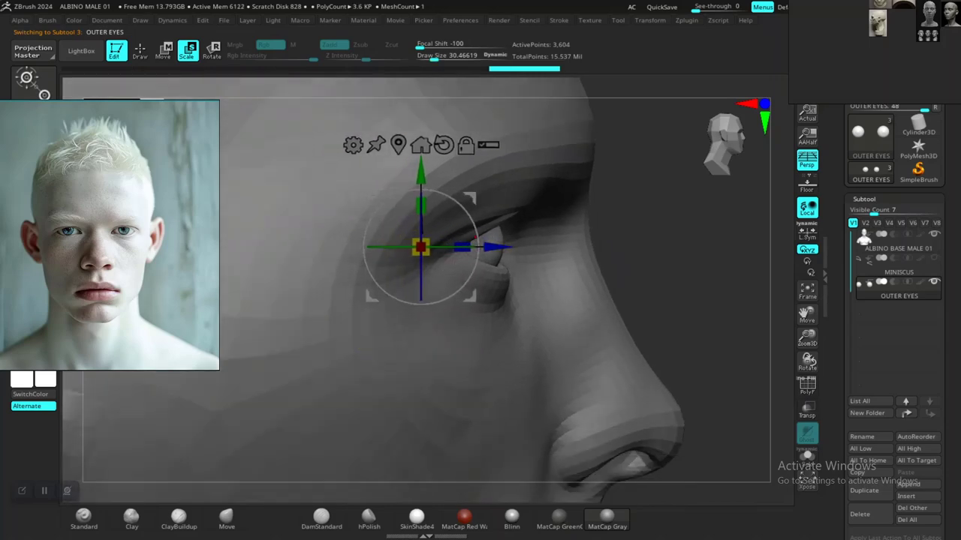
Scale the outer eyes slightly down then up, checking from front and side views
drag(638, 360, 570, 360)
mouse_move(676, 262)
shift+mouse_down()
mouse_move(626, 262)
mouse_move(633, 315)
mouse_move(633, 270)
shift+mouse_up()
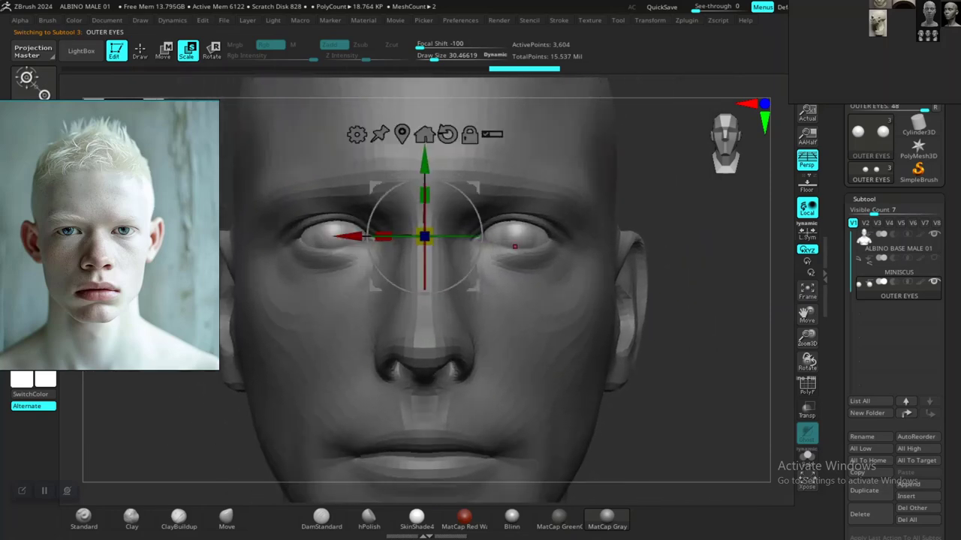
drag(368, 235, 353, 235)
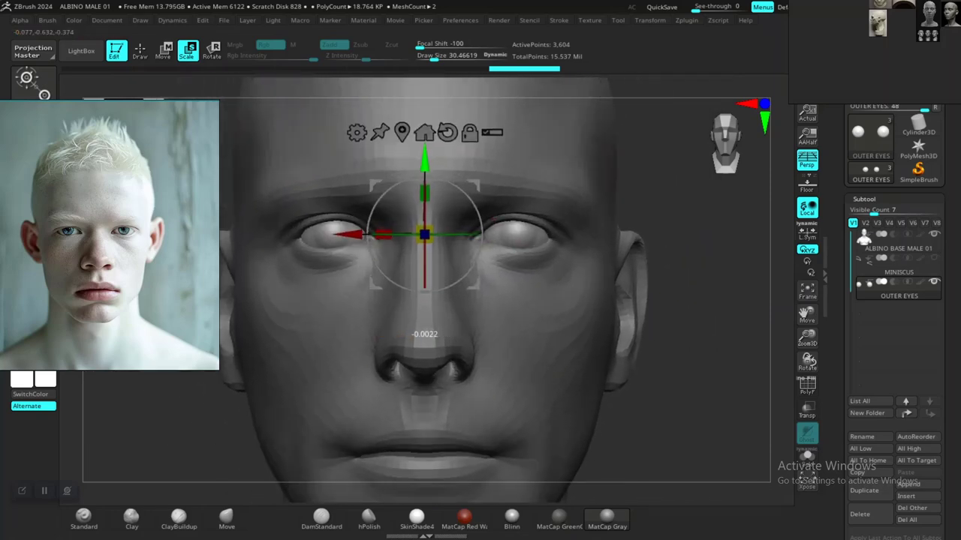
drag(630, 300, 721, 300)
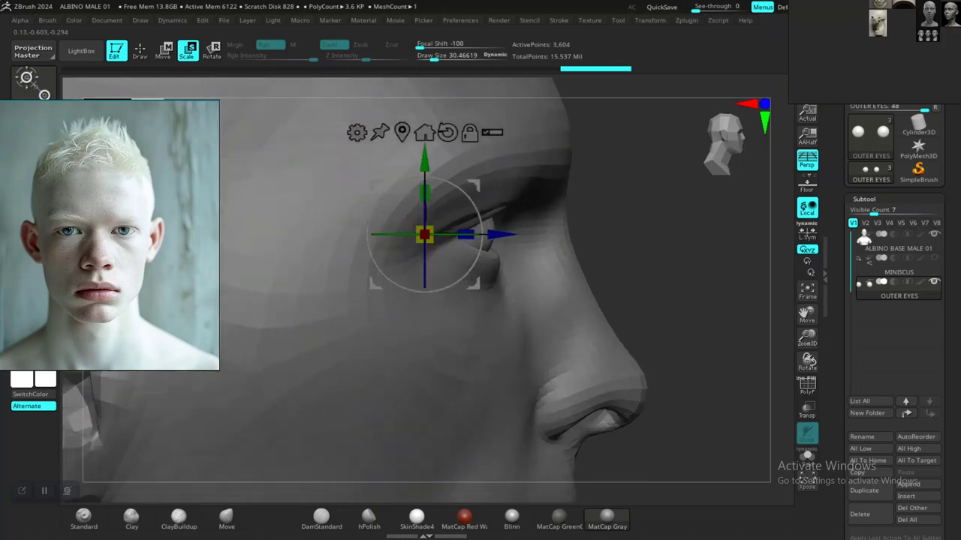
drag(503, 234, 512, 234)
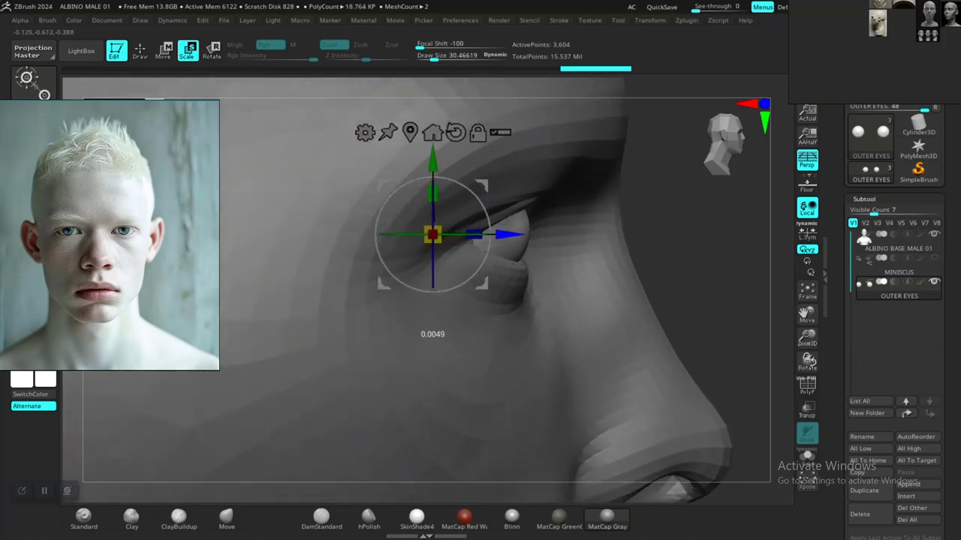
drag(758, 271, 680, 271)
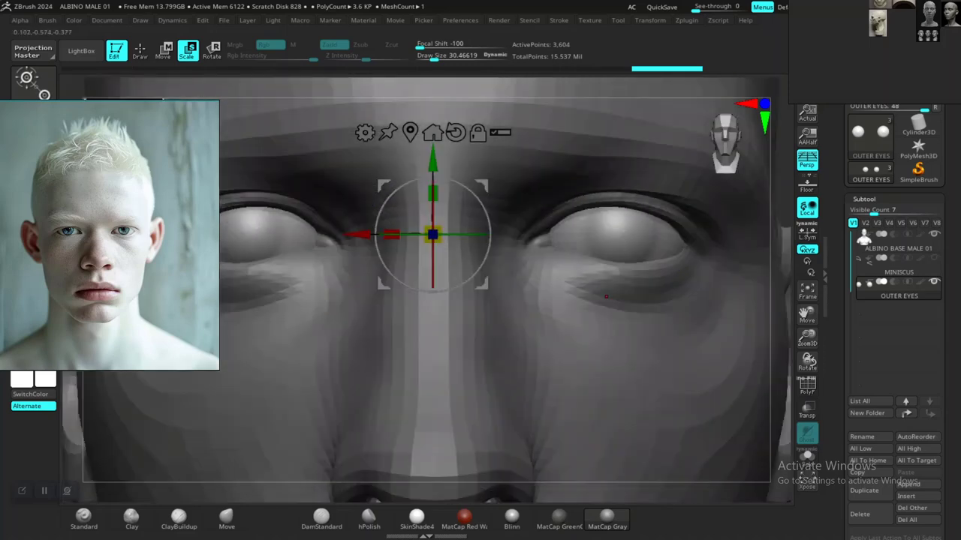
Sculpt the right lower eyelid downward to expose more eyeball
key(q)
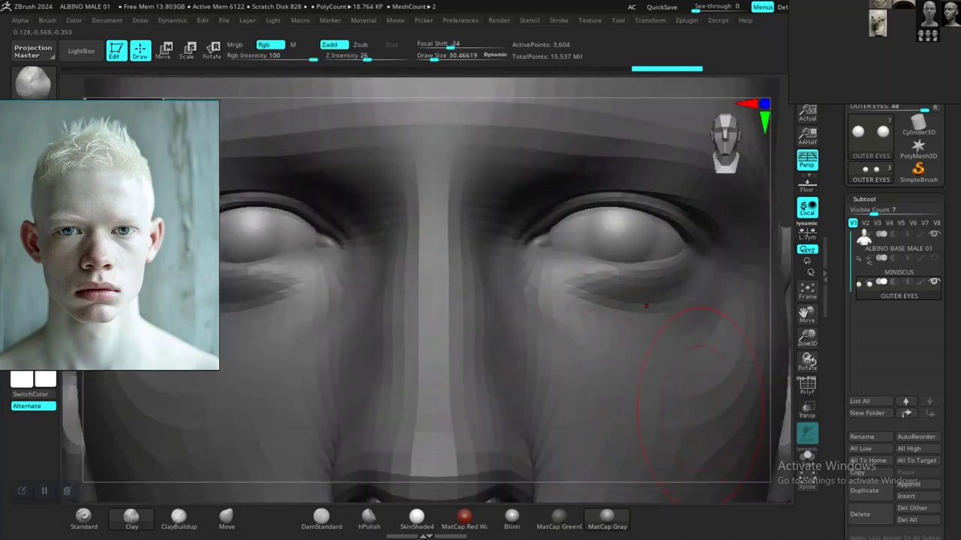
alt+right_drag(646, 305, 664, 372)
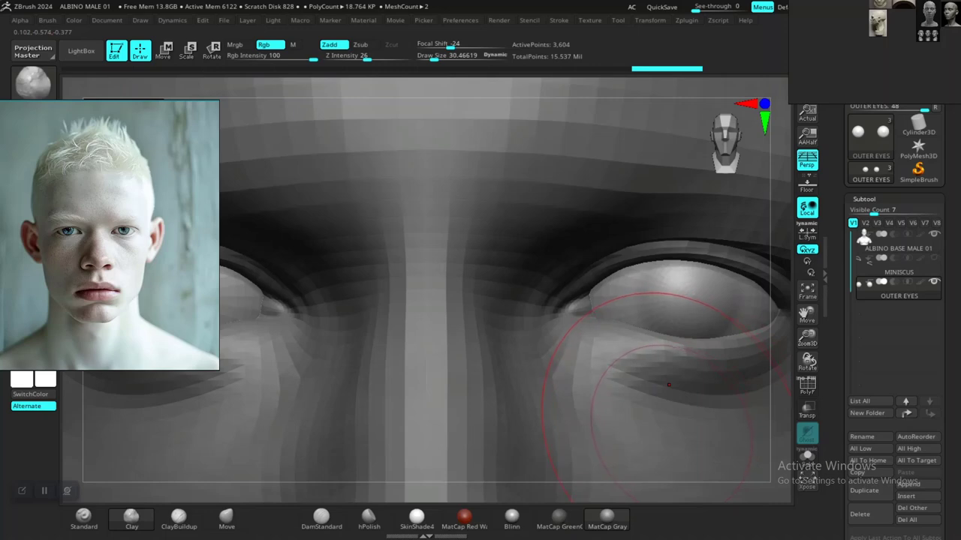
mouse_move(669, 385)
mouse_down()
mouse_move(653, 349)
mouse_move(691, 341)
mouse_up()
drag(631, 345, 659, 337)
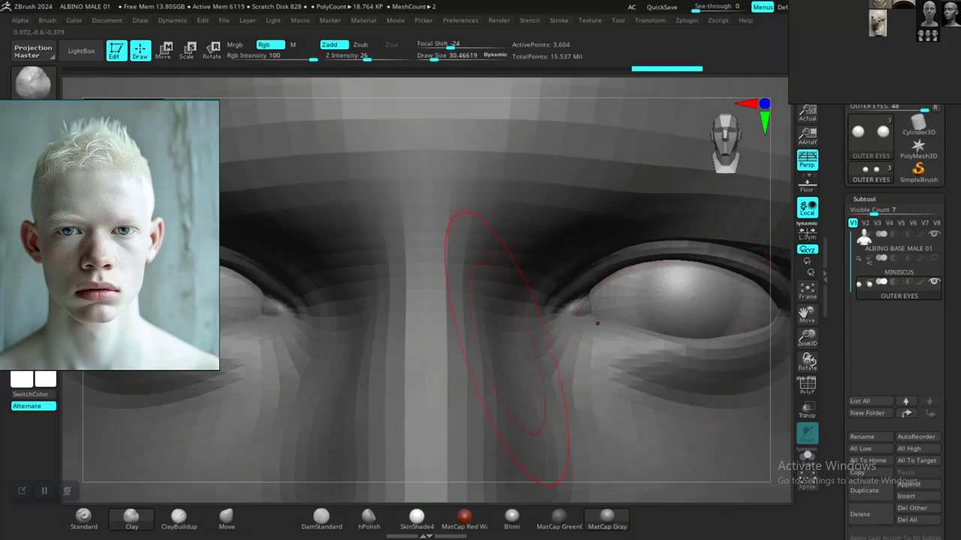
Fit the whole bust in view, then recentre and zoom in from the front
key(f)
alt+click(521, 318)
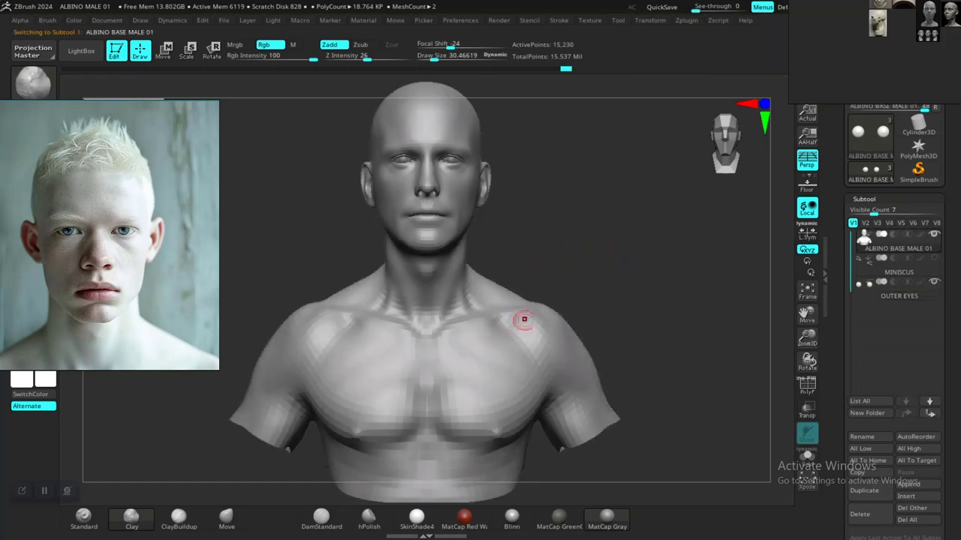
alt+drag(496, 330, 496, 367)
scroll(589, 267, up, 2)
scroll(574, 261, up, 2)
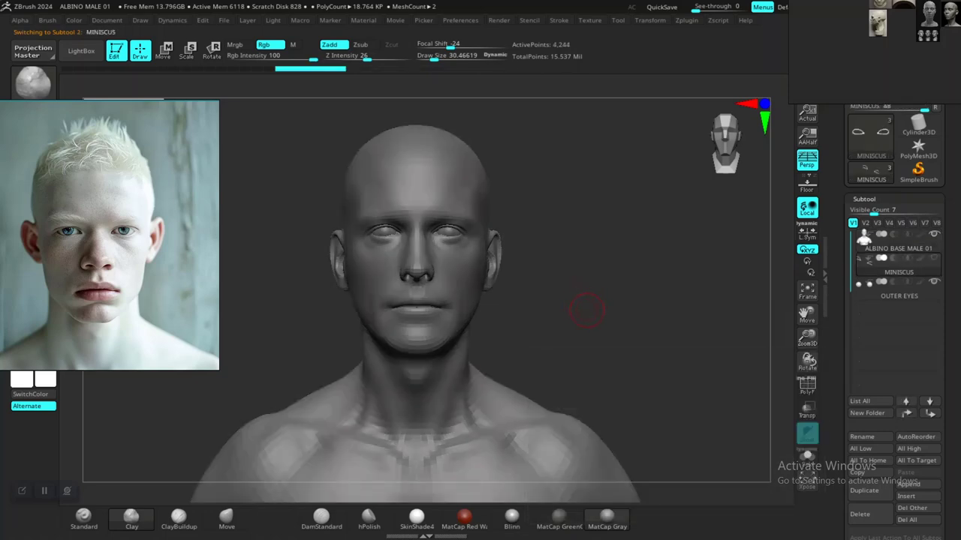
With Transp and Ghost on in profile, move MINISCUS down and forward using the move gizmo
key(w)
shift+drag(587, 309, 514, 234)
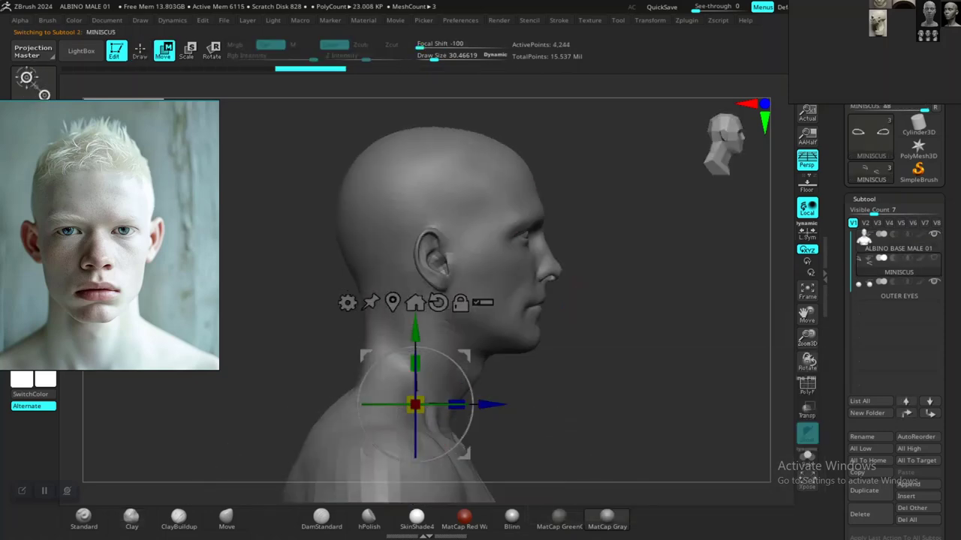
click(807, 409)
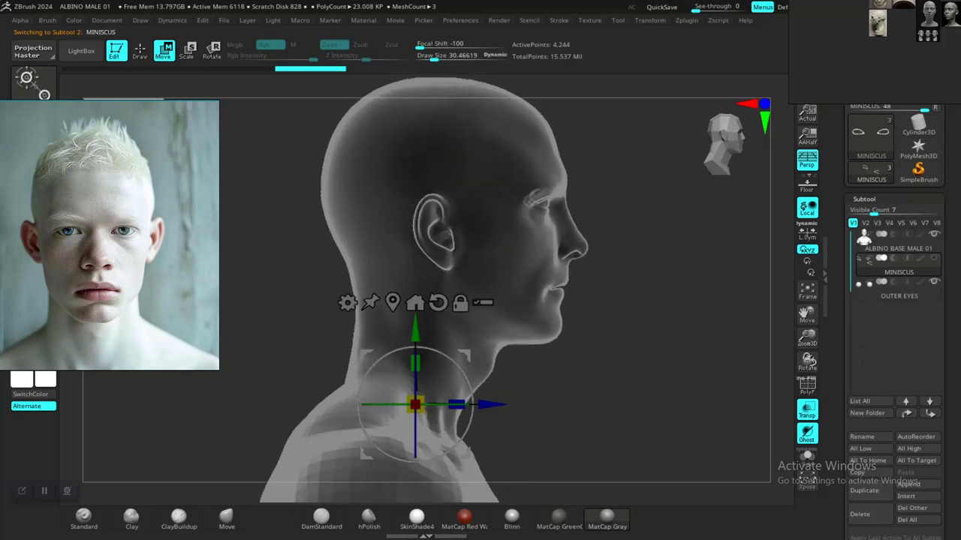
click(529, 201)
scroll(480, 300, up, 2)
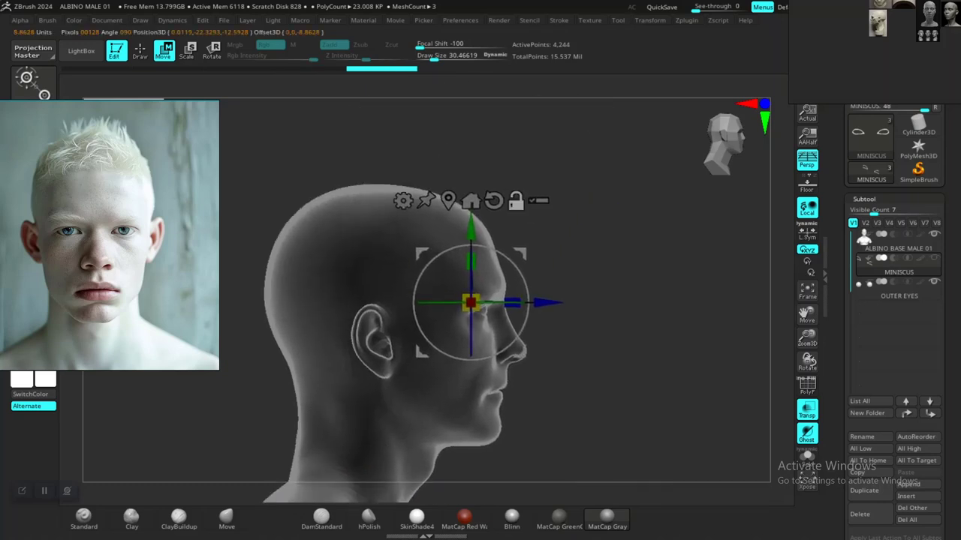
scroll(480, 300, up, 2)
scroll(481, 300, up, 2)
scroll(480, 301, up, 2)
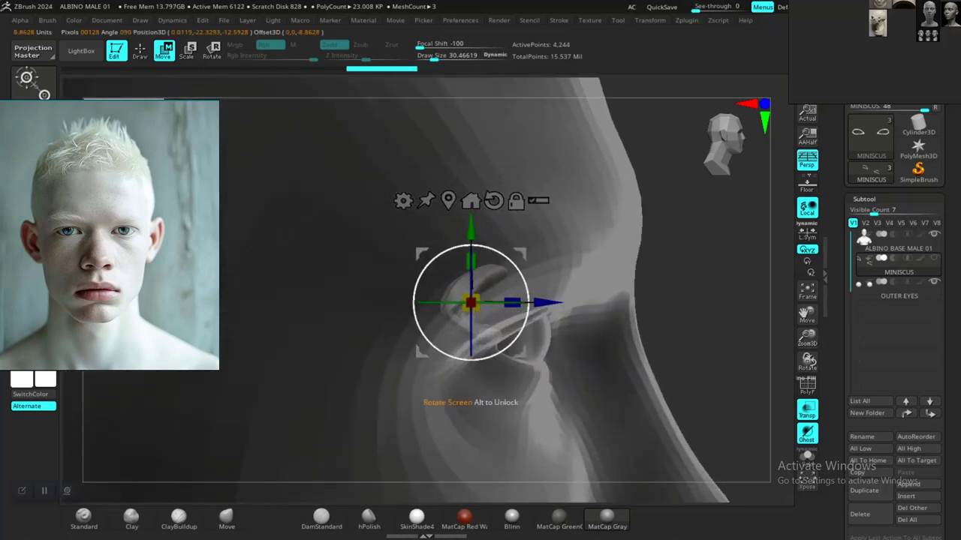
drag(471, 223, 471, 278)
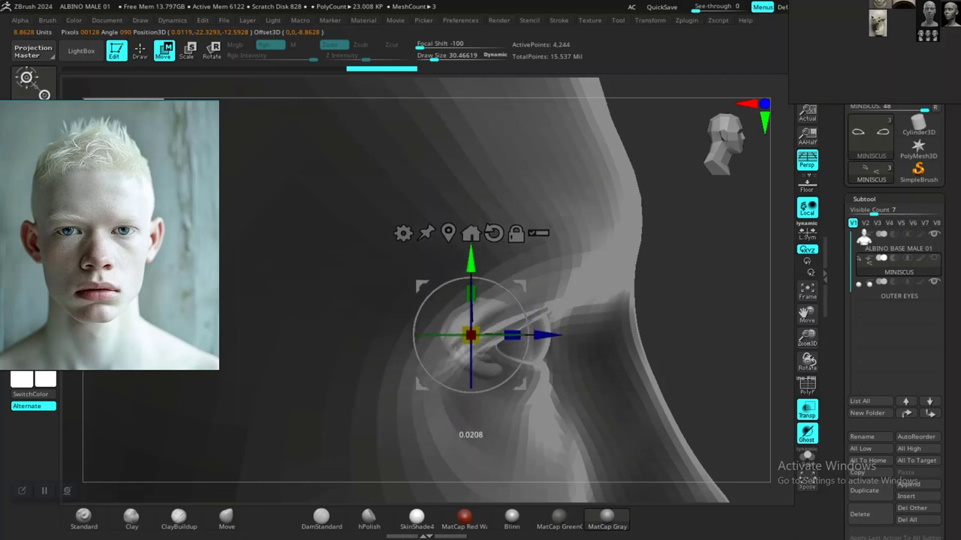
drag(512, 336, 641, 322)
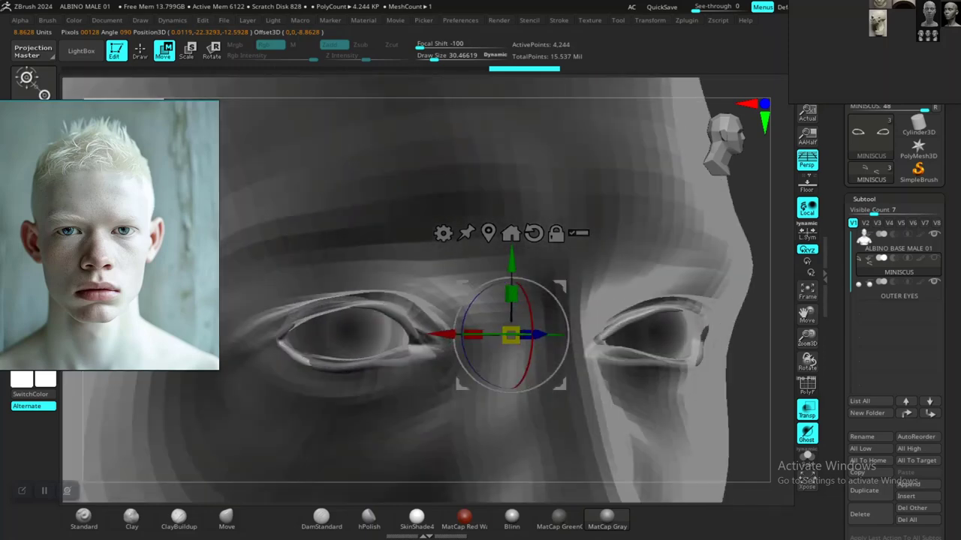
Turn Transp off, reselect ALBINO BASE MALE 01, fit the bust in view and pick hPolish (B-H-P)
key(b)
key(c)
key(l)
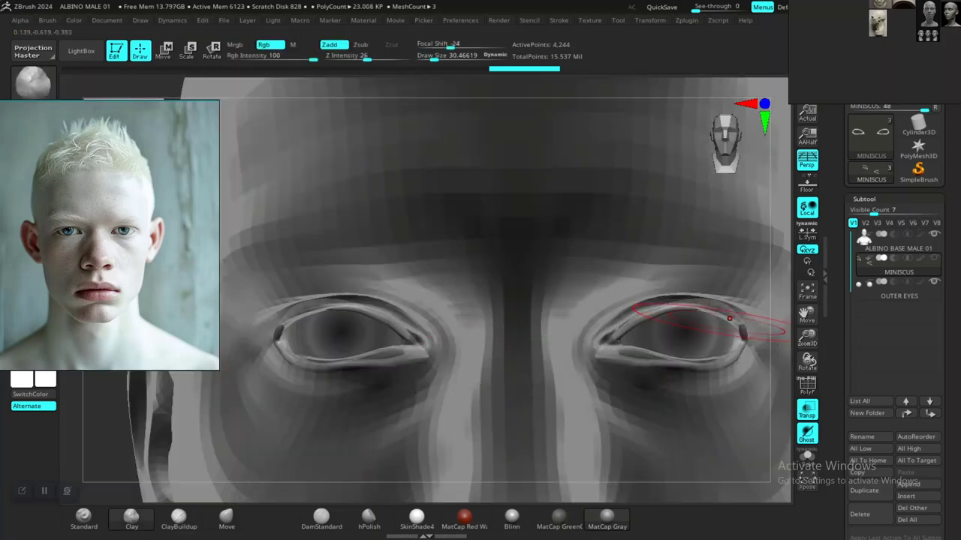
click(807, 409)
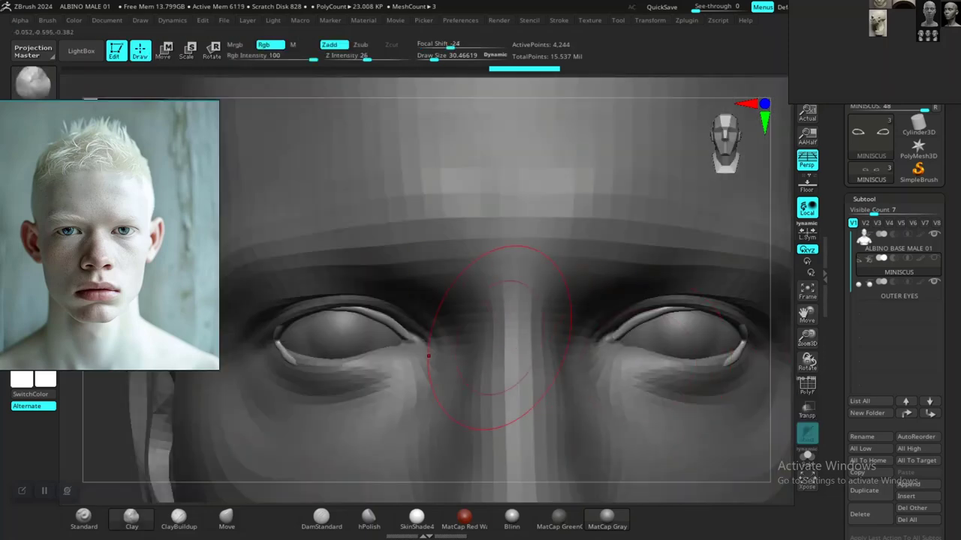
alt+click(665, 233)
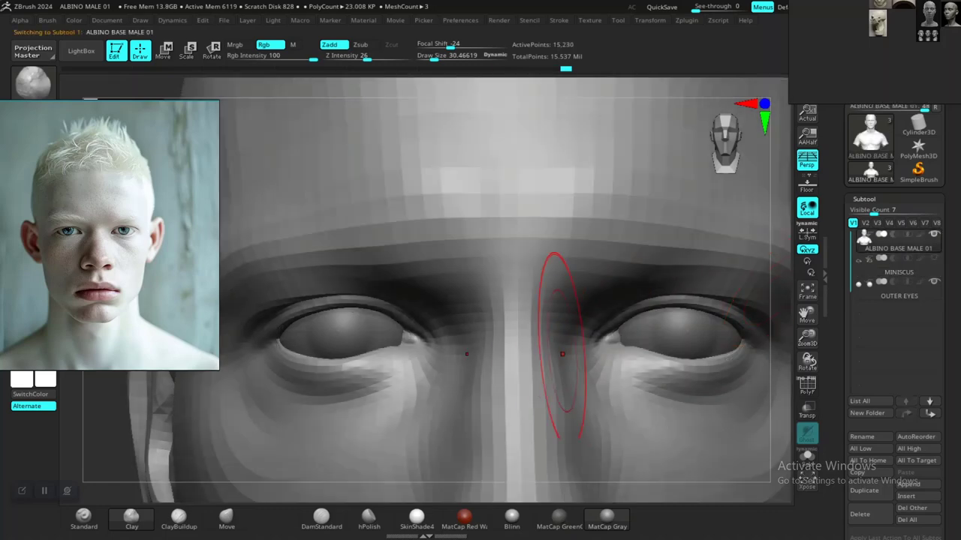
key(f)
scroll(553, 266, up, 1)
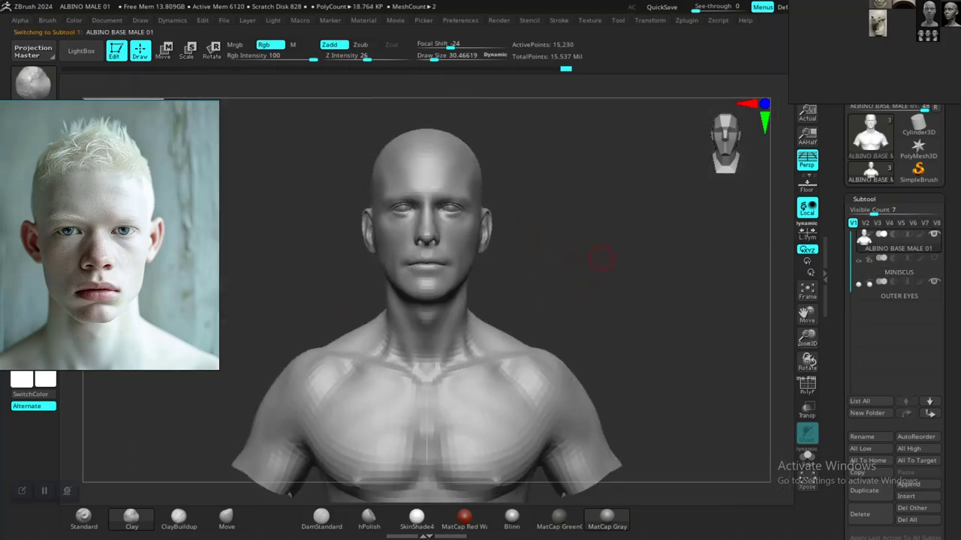
scroll(600, 262, up, 1)
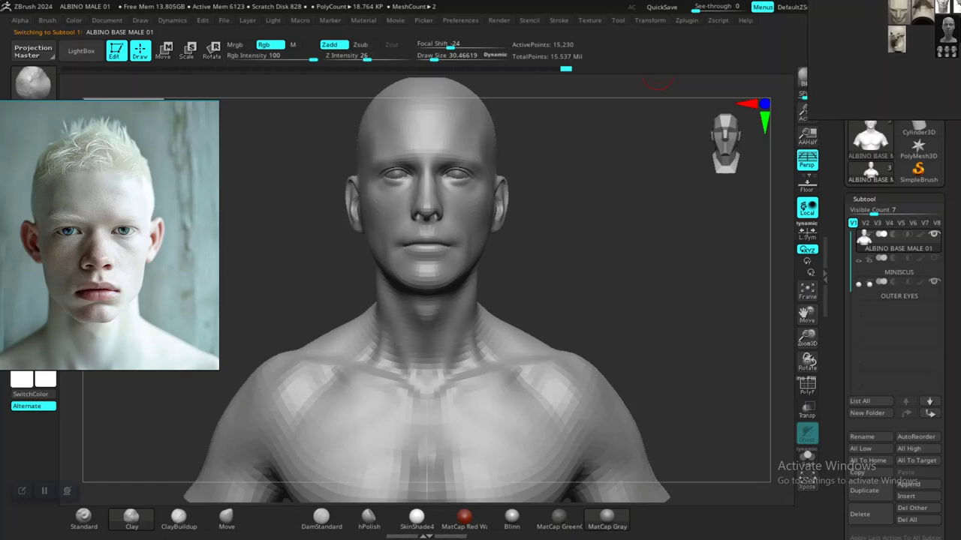
key(b)
key(h)
key(p)
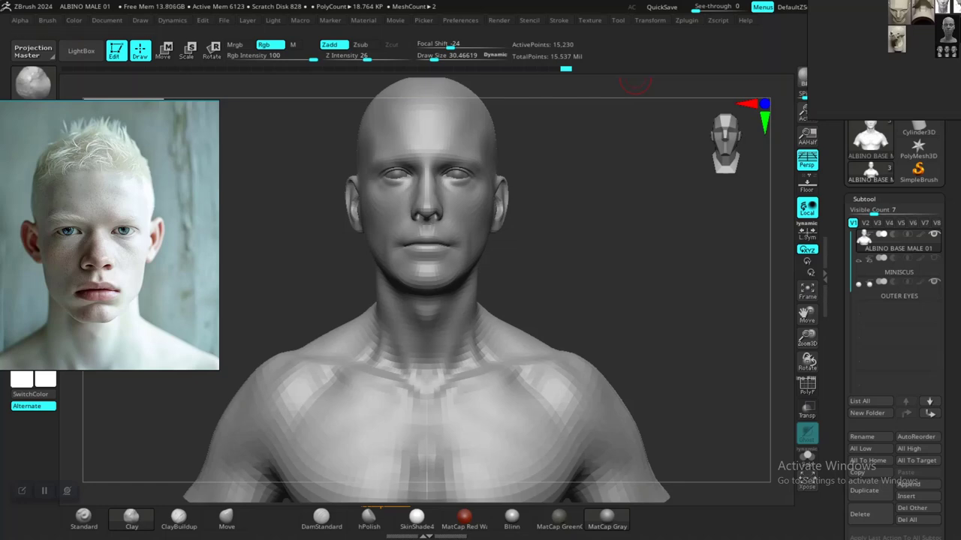
click(589, 20)
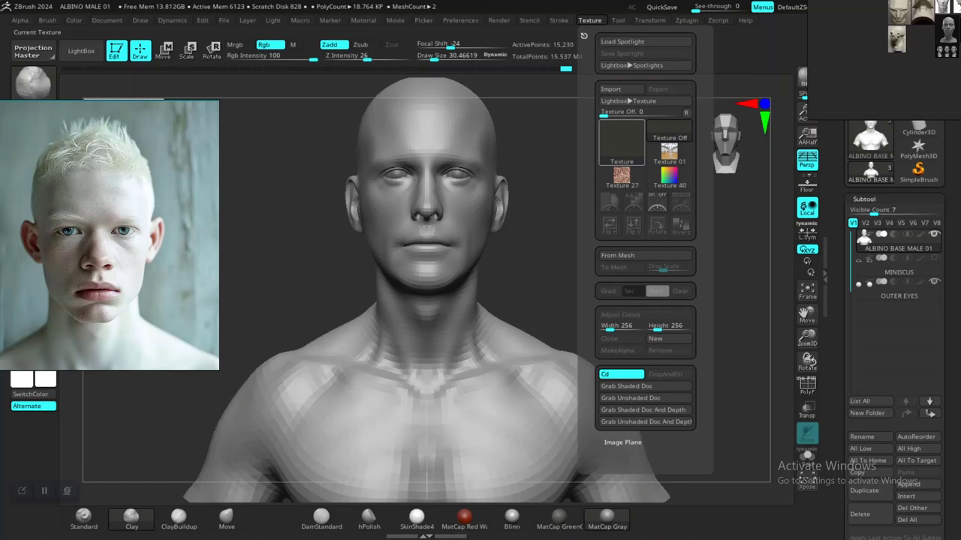
click(622, 141)
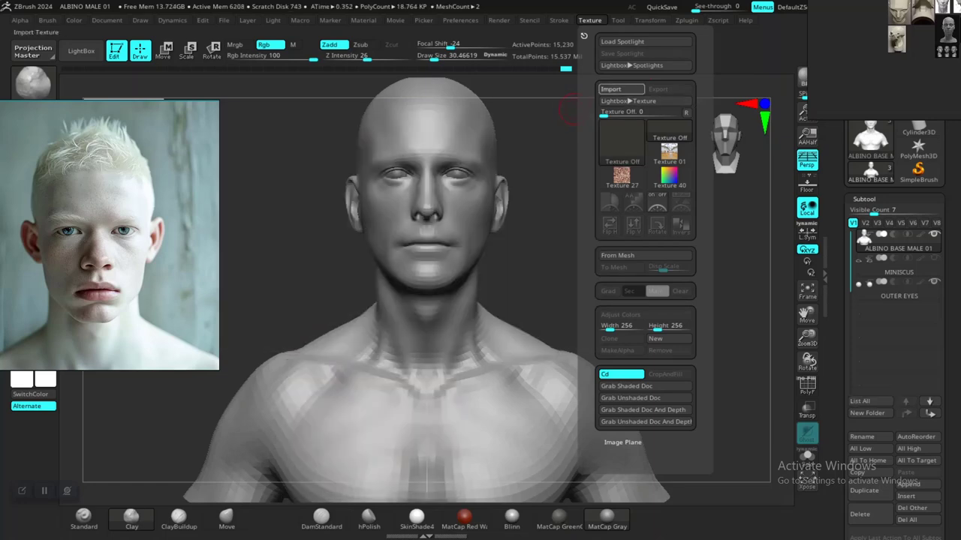
click(621, 89)
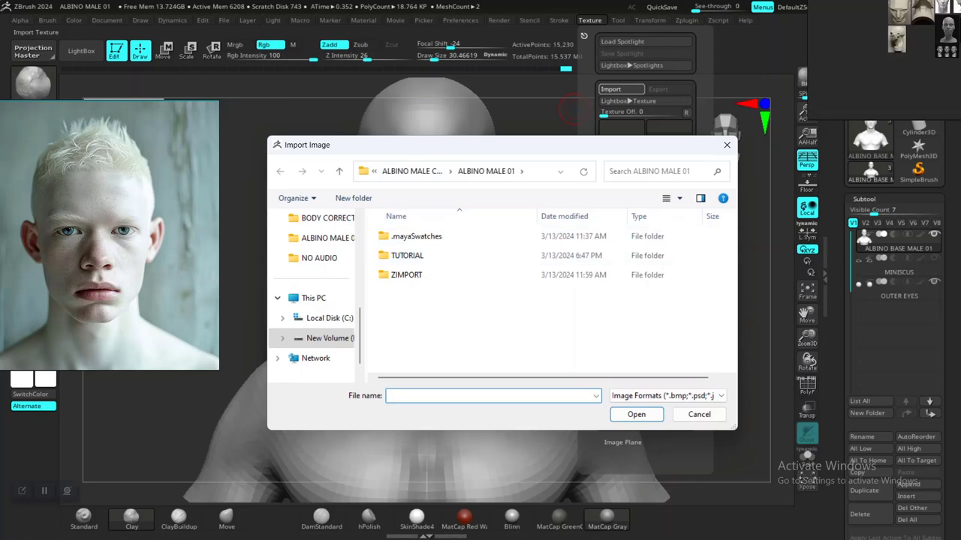
click(411, 171)
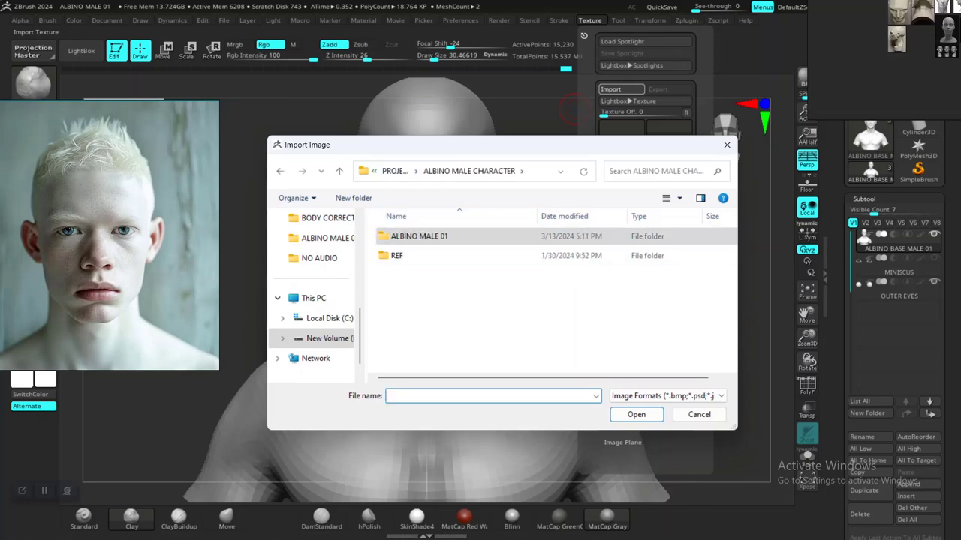
double_click(396, 255)
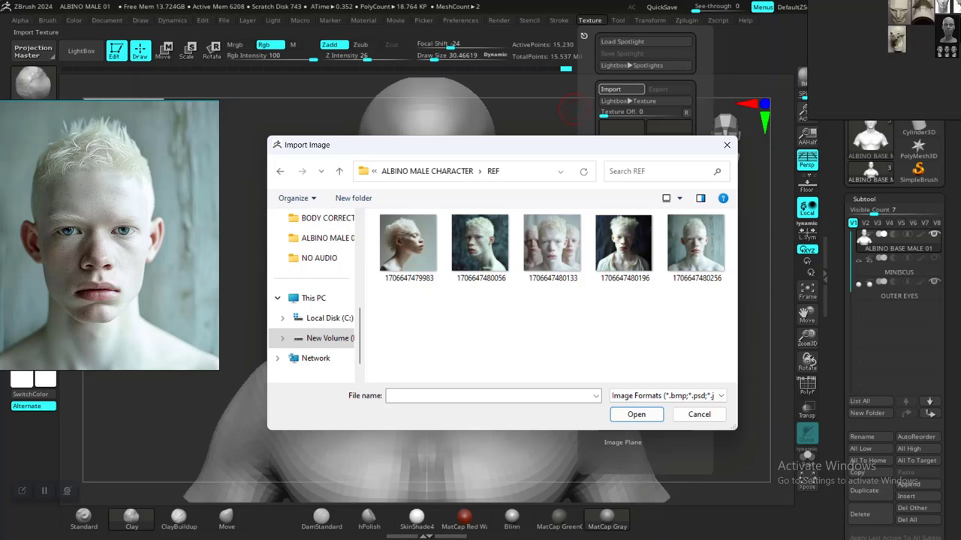
double_click(697, 242)
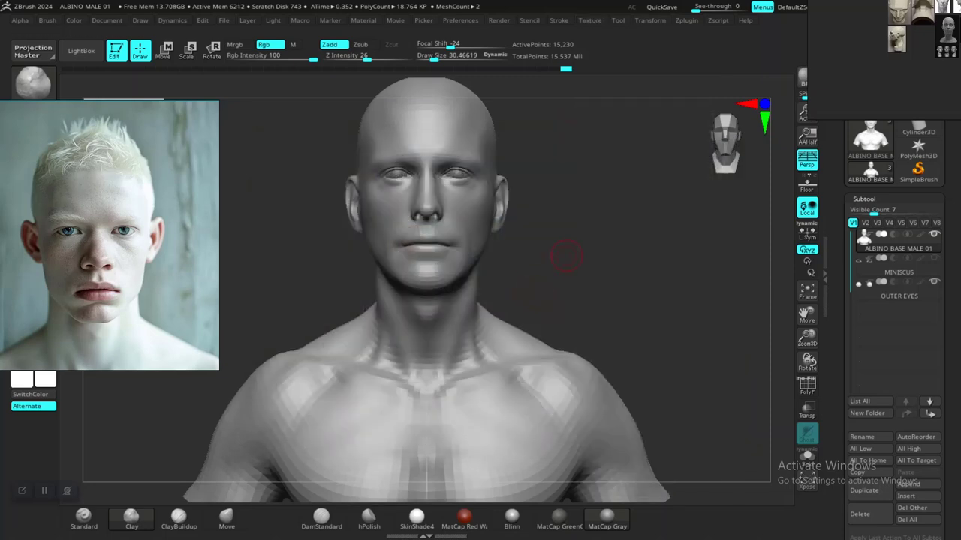
Make the imported 1023 by 1020 photo the current texture
mouse_move(109, 235)
mouse_down()
mouse_move(282, 219)
mouse_move(875, 222)
mouse_up()
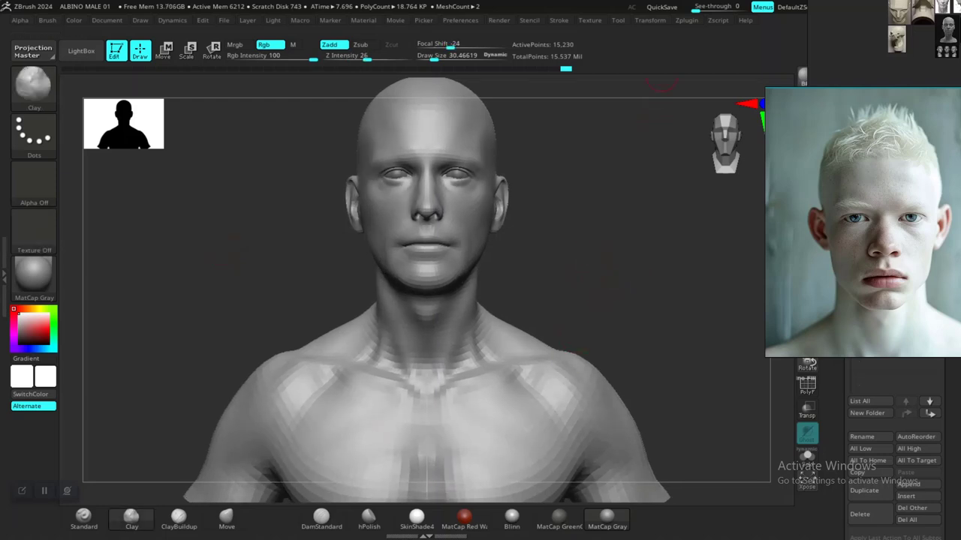
click(686, 20)
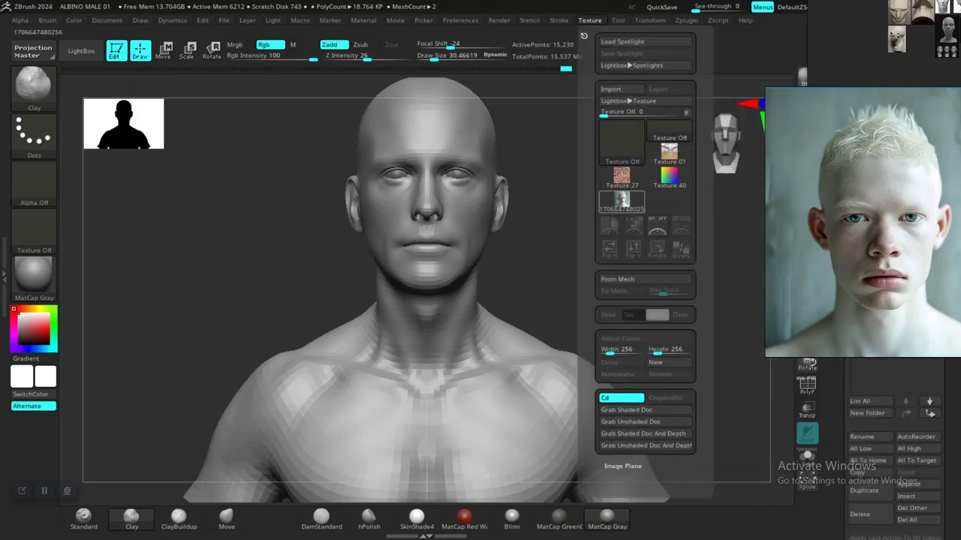
click(621, 199)
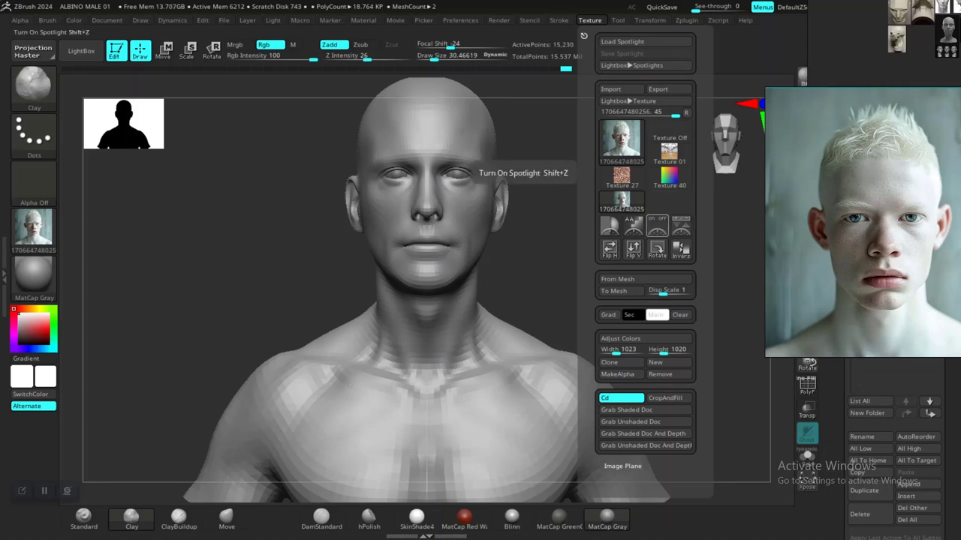
Add the photo to Spotlight, move and scale it over the face, then hide the dial with Z
click(632, 225)
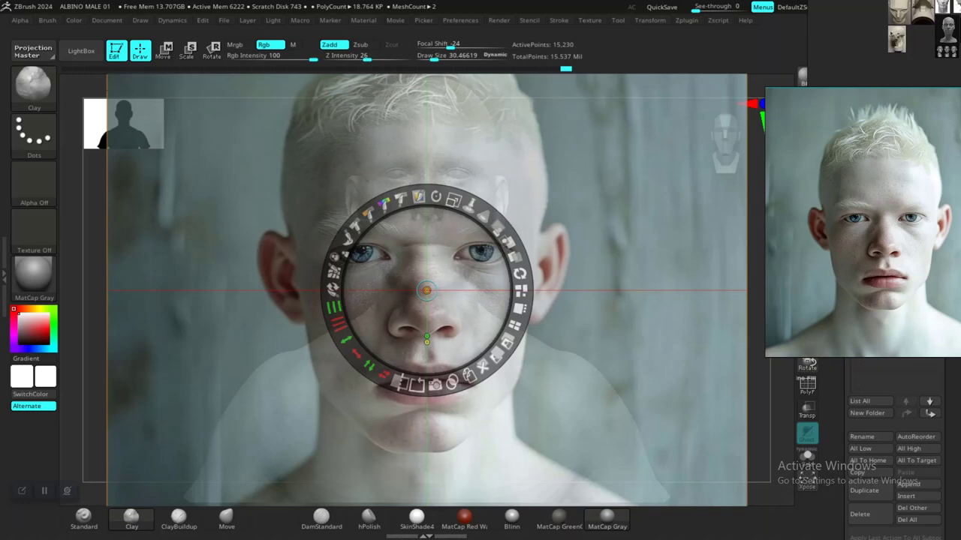
click(618, 311)
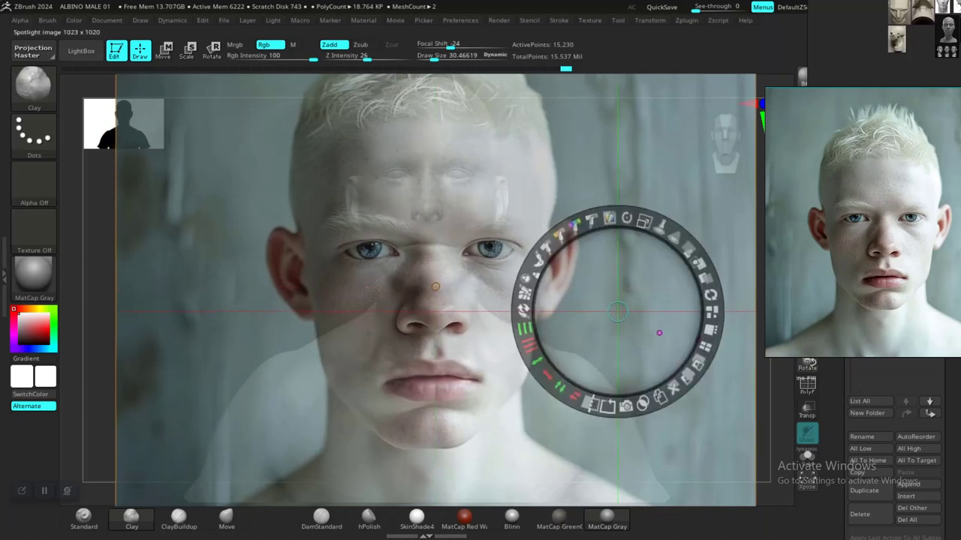
drag(644, 222, 668, 224)
click(434, 289)
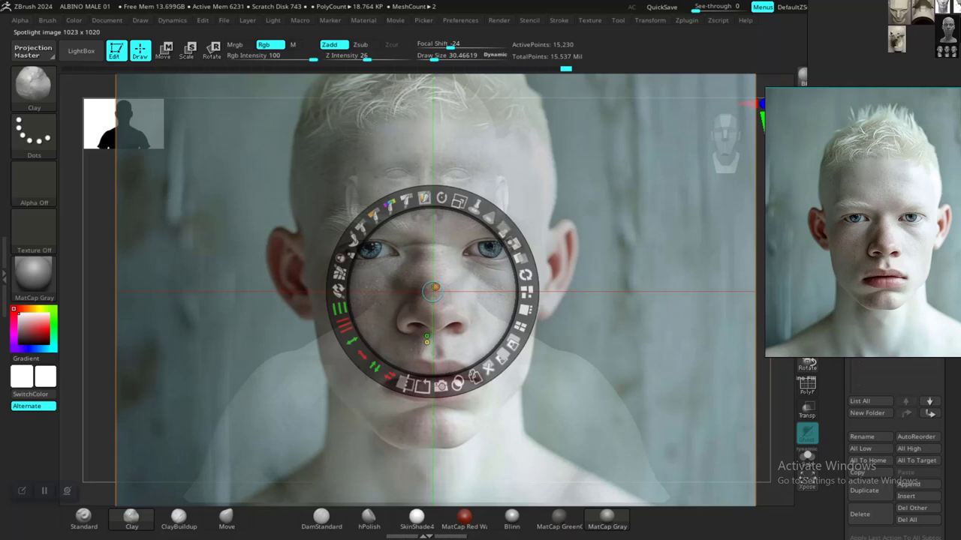
mouse_move(459, 201)
mouse_down()
mouse_move(424, 196)
mouse_move(459, 202)
mouse_up()
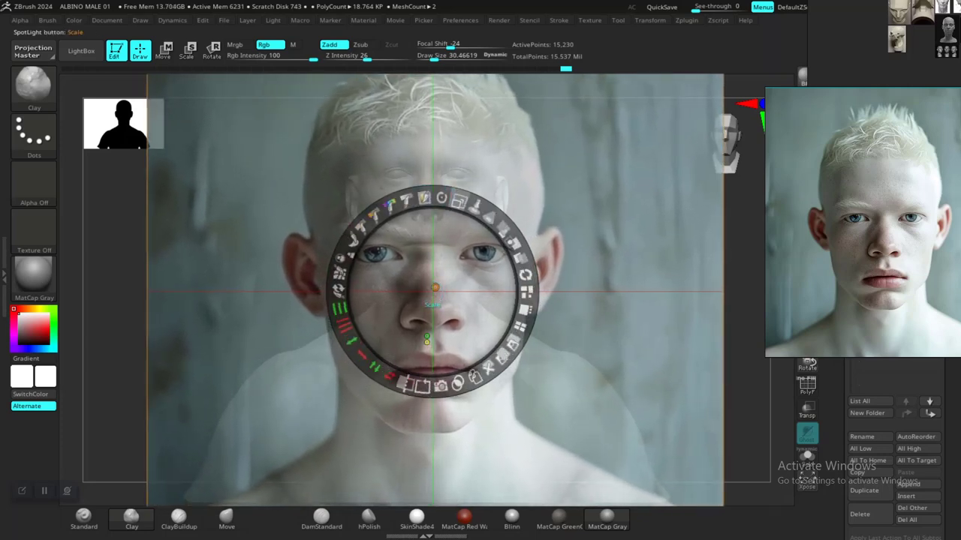
drag(426, 323, 426, 340)
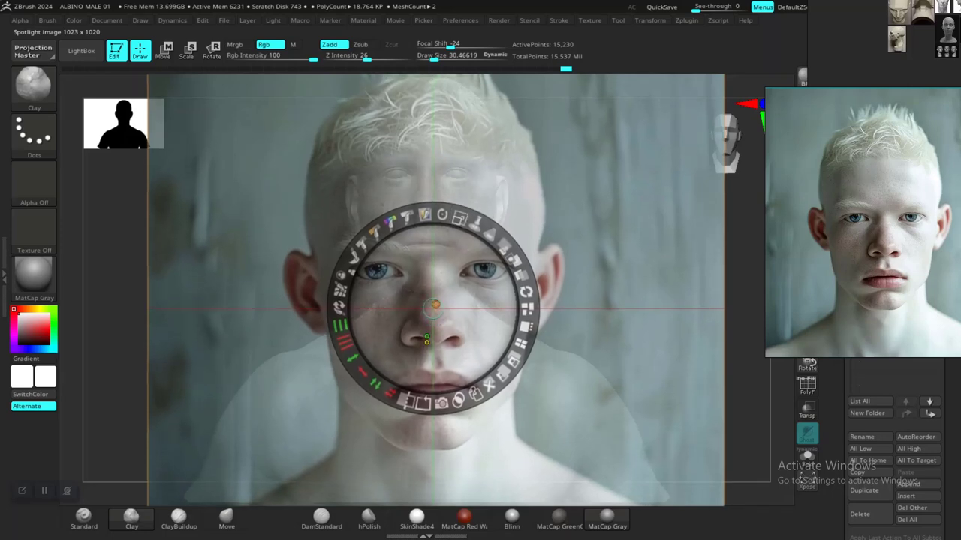
drag(434, 307, 435, 315)
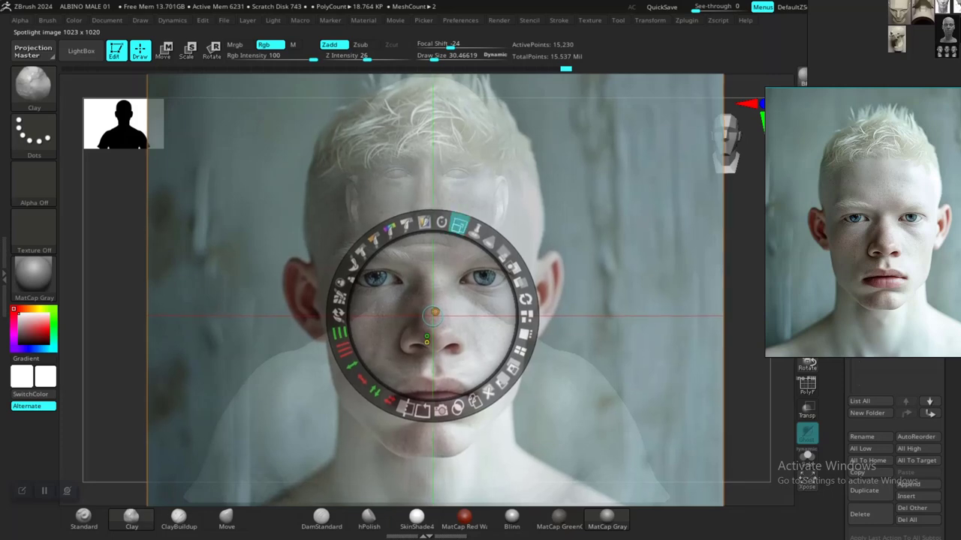
drag(458, 225, 432, 330)
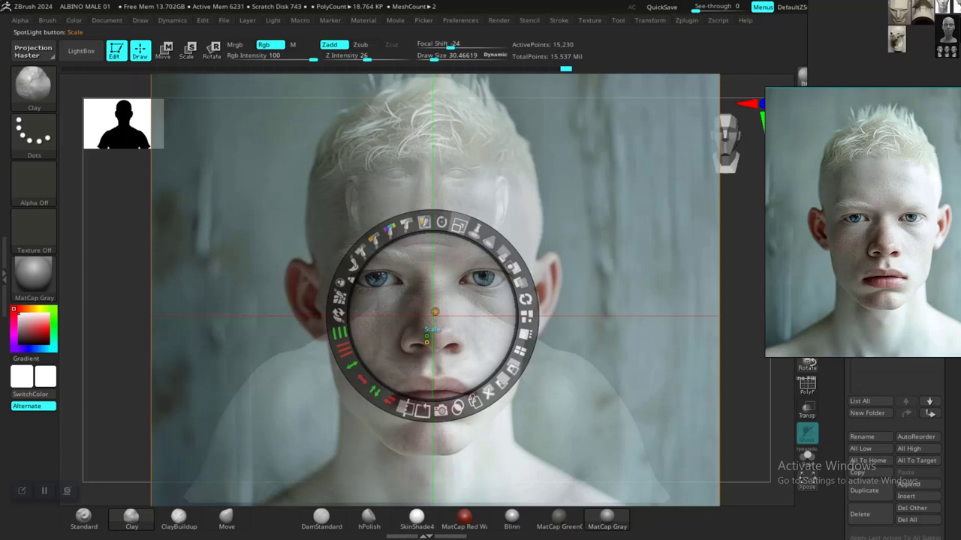
key(z)
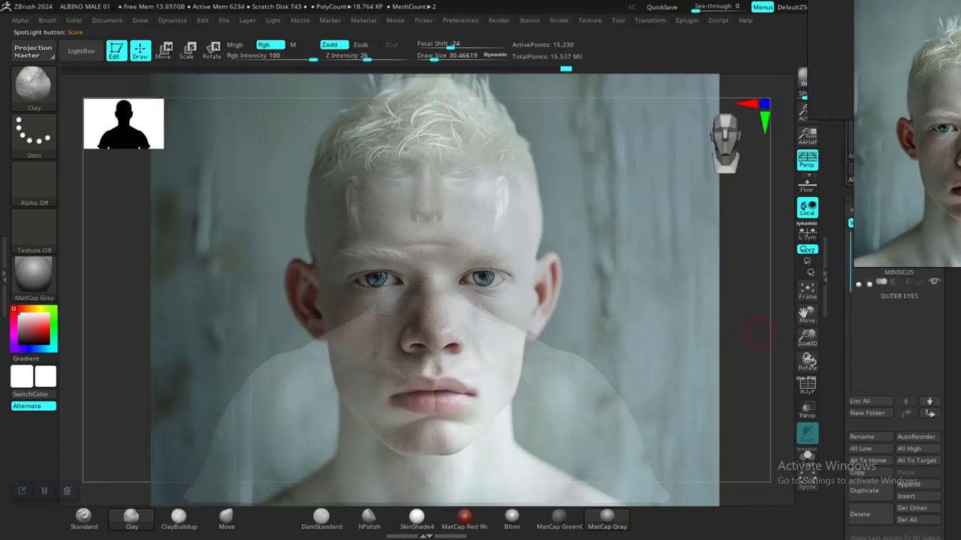
Shift the head model so its outline matches the face in the Spotlight photo
mouse_move(759, 333)
mouse_down()
mouse_move(743, 300)
mouse_move(740, 353)
mouse_move(709, 358)
mouse_move(736, 330)
mouse_move(755, 352)
mouse_up()
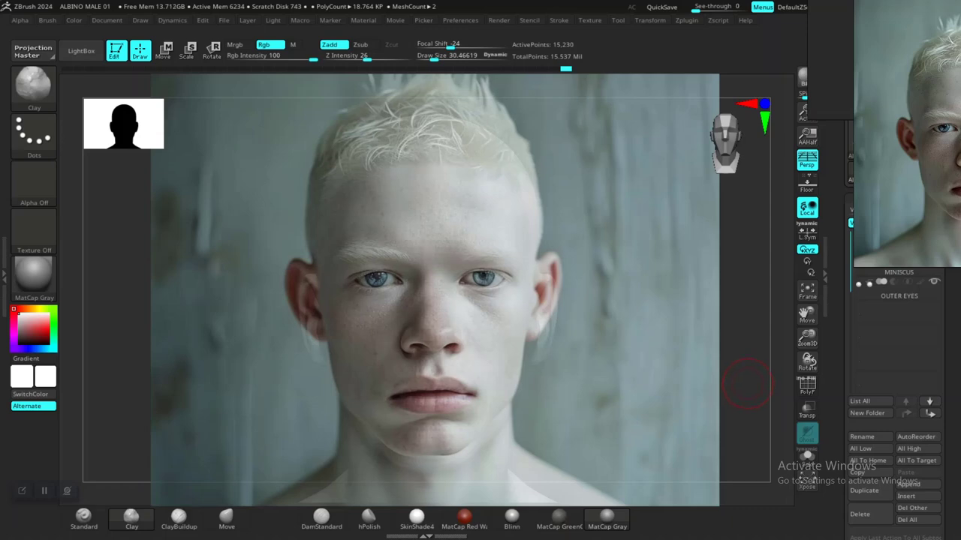
Pull the chin with the Move brush to match the photo, then toggle Spotlight to compare
drag(471, 449, 385, 451)
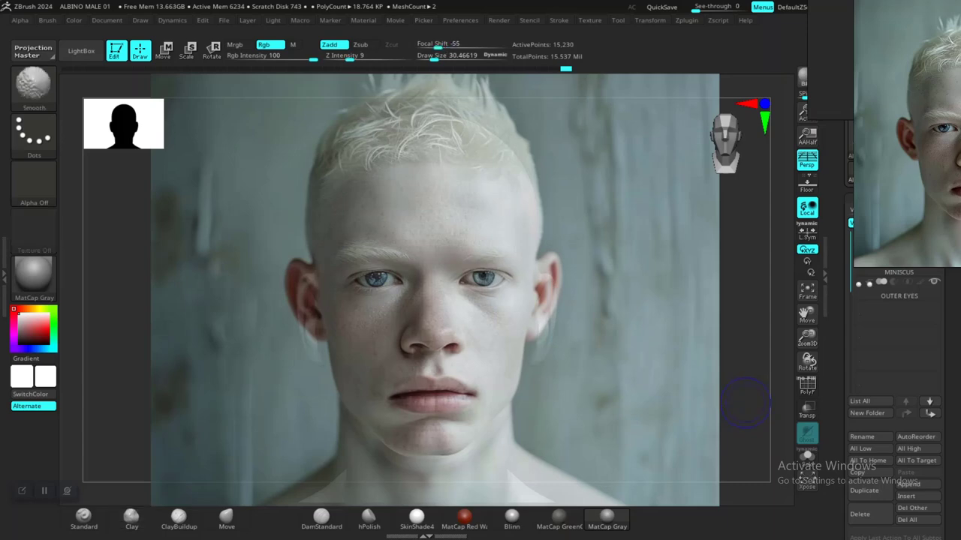
key(shift+z)
key(shift+z)
key(shift+z)
key(shift+z)
key(shift+z)
key(shift+z)
key(shift+z)
key(shift+z)
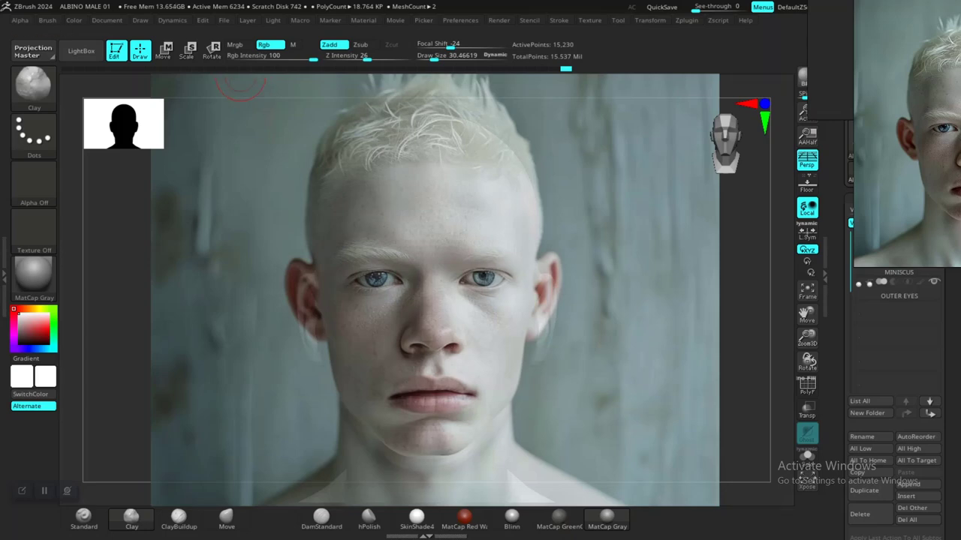
Store the current matched view as a camera named FRONT CAM in Draw > Channels
click(107, 21)
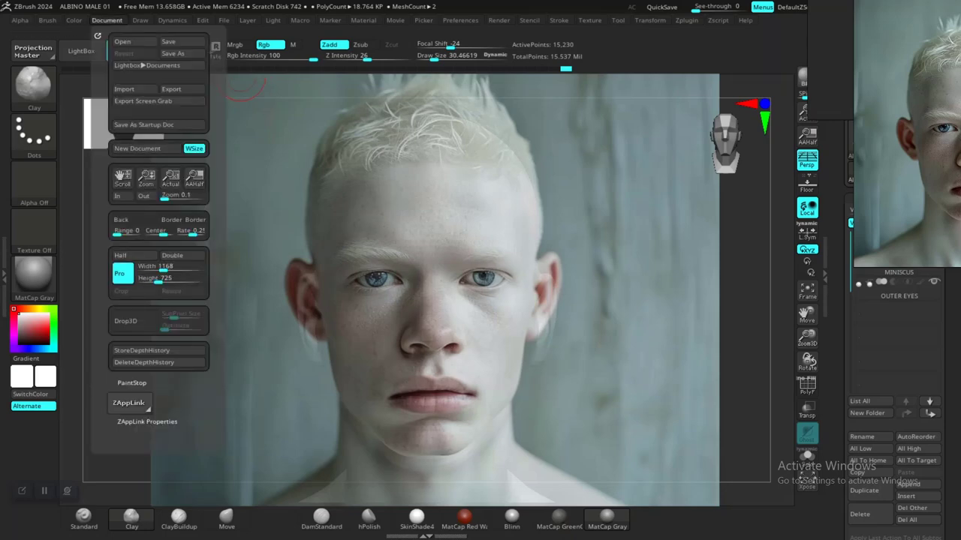
click(140, 21)
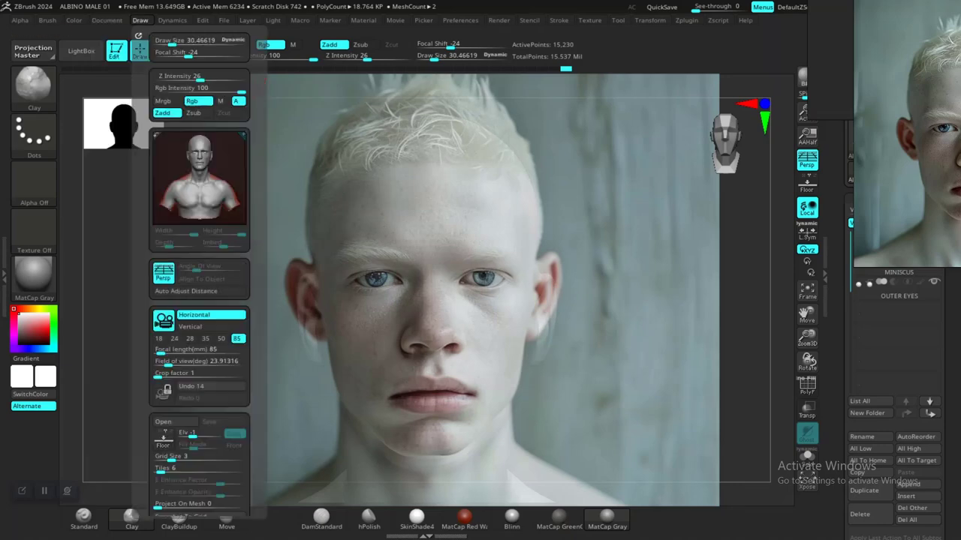
scroll(199, 262, down, 2)
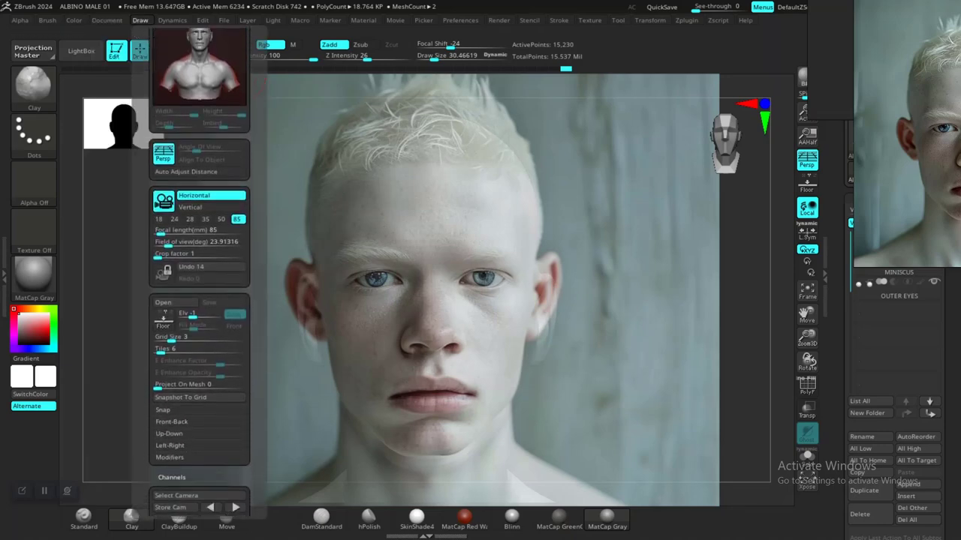
scroll(198, 263, down, 2)
scroll(199, 263, down, 2)
scroll(199, 262, down, 2)
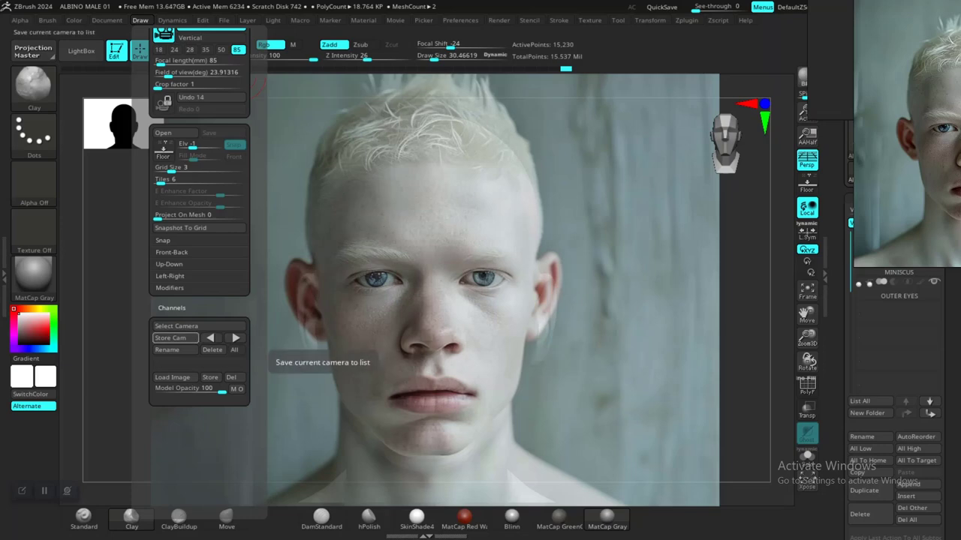
click(171, 338)
text(FRONT CAM)
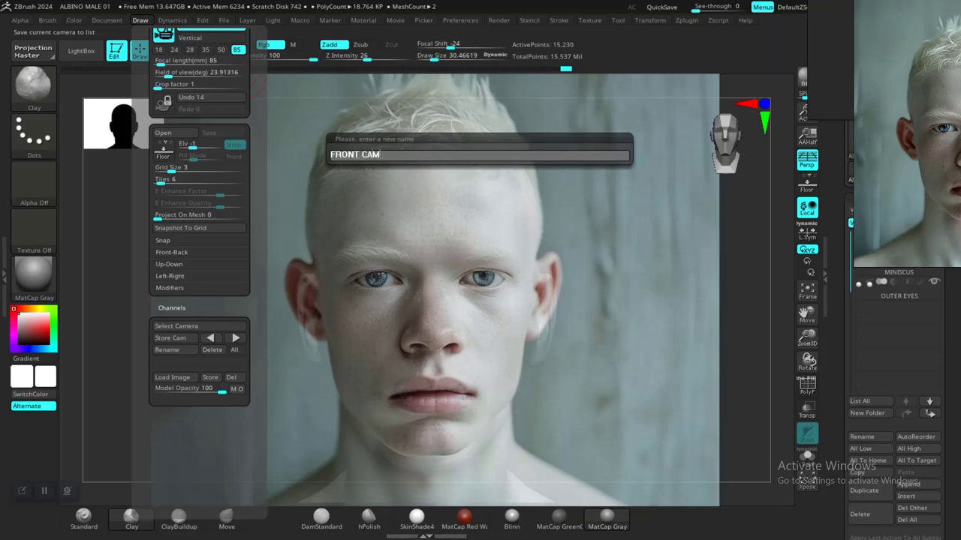
key(Return)
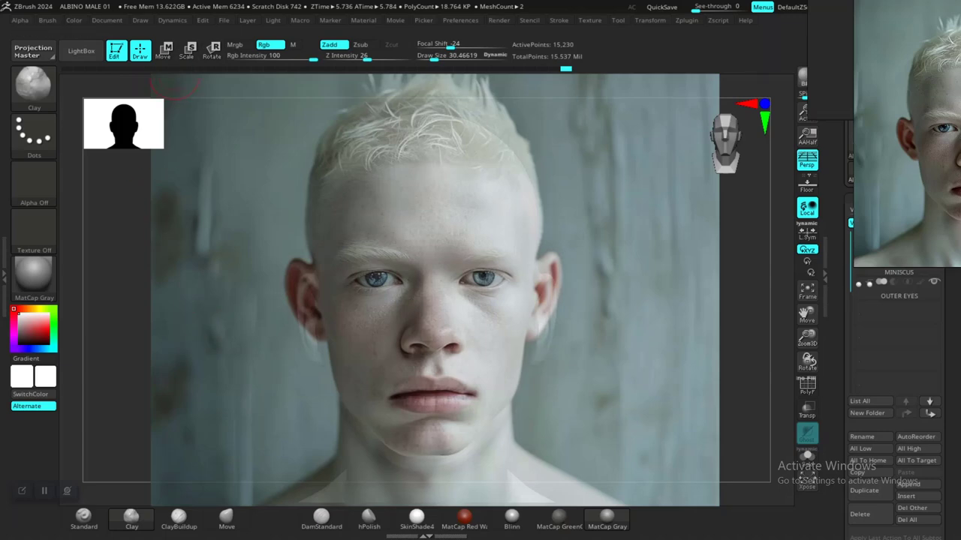
Zoom out from the head, then recall the stored FRONT CAM view
click(106, 20)
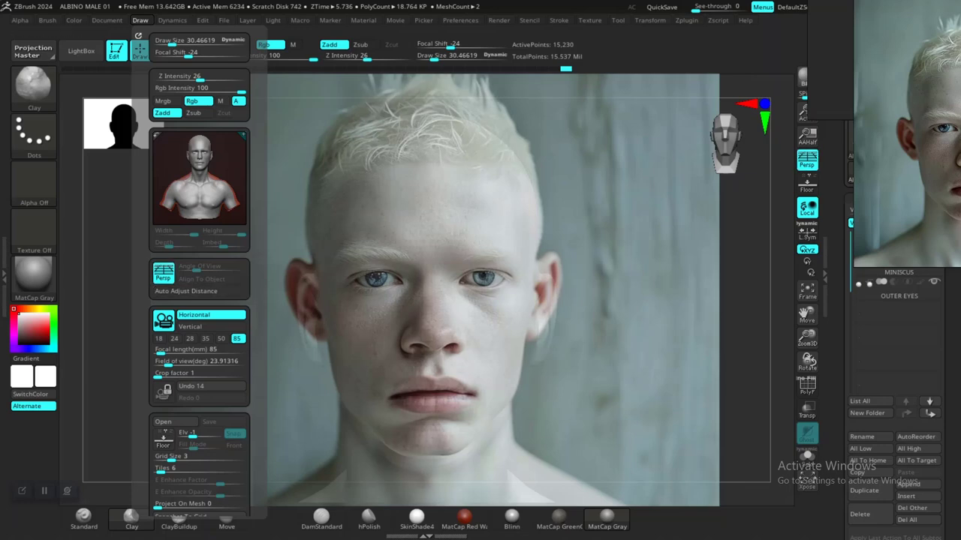
scroll(199, 285, down, 1)
scroll(199, 285, down, 3)
scroll(199, 285, down, 4)
scroll(199, 315, down, 1)
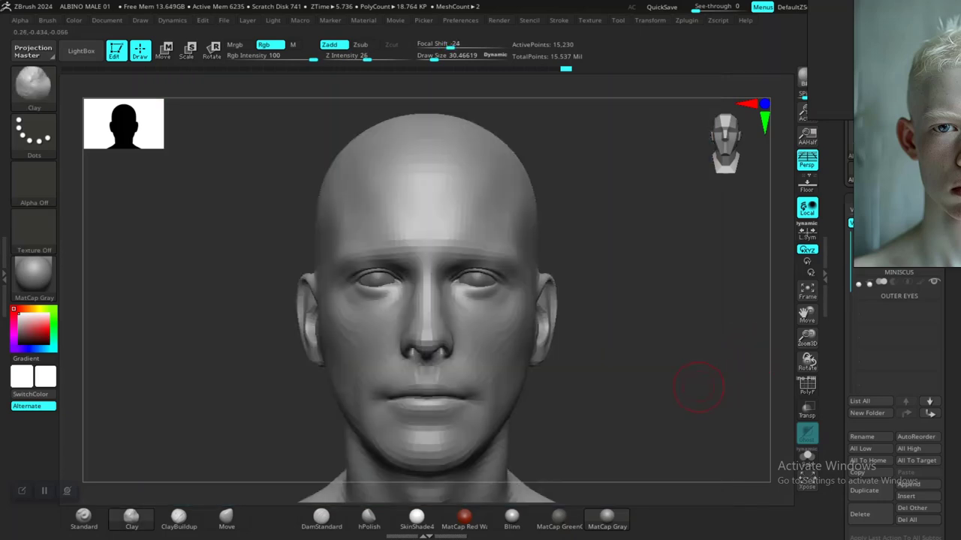
ctrl+right_drag(697, 386, 643, 363)
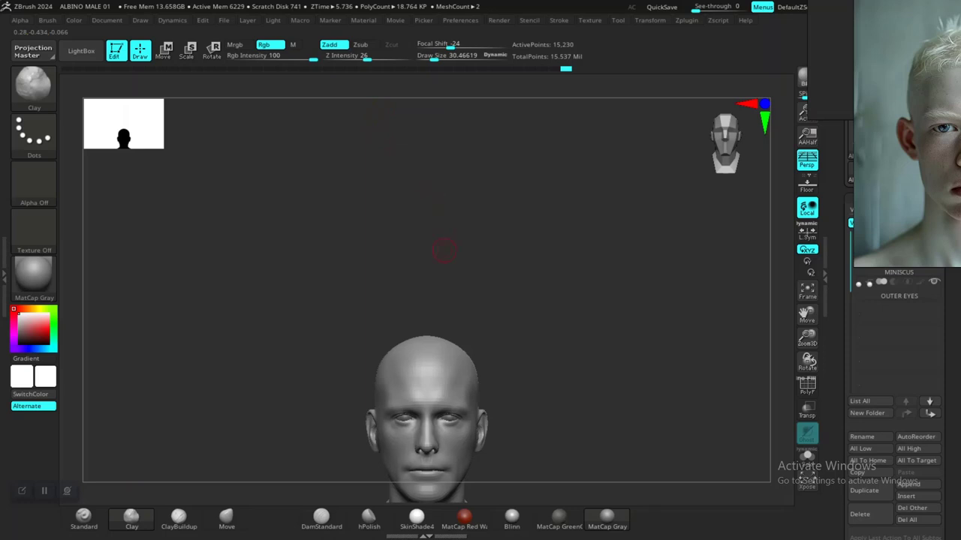
click(140, 21)
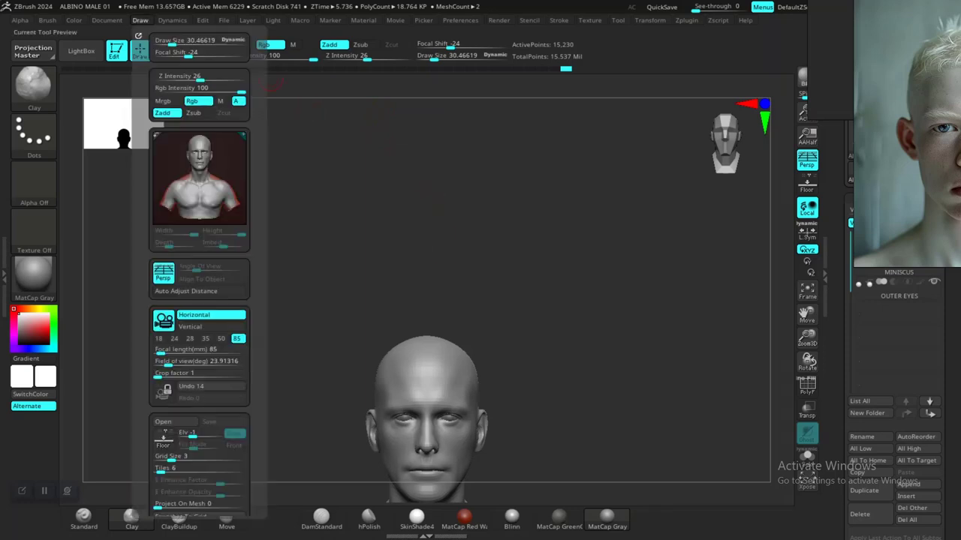
scroll(236, 388, down, 3)
scroll(235, 389, down, 3)
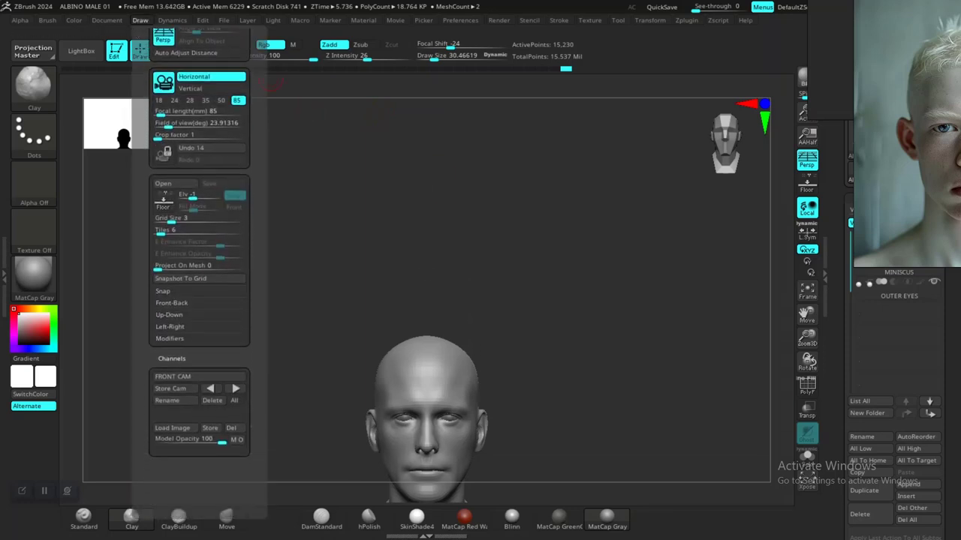
click(236, 389)
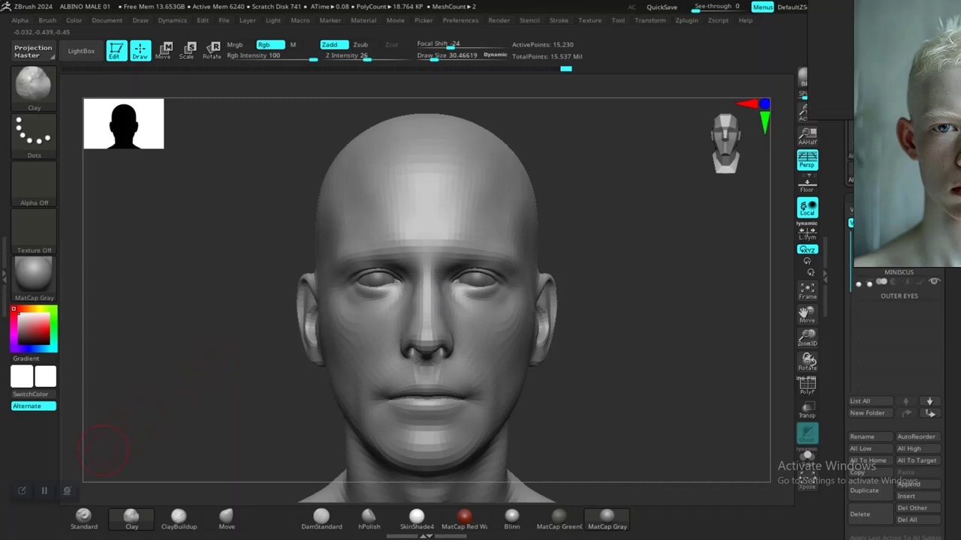
Save the project over ALBINO MALE 01, orbit the head, then bring up the Alt+Tab switcher
key(ctrl)
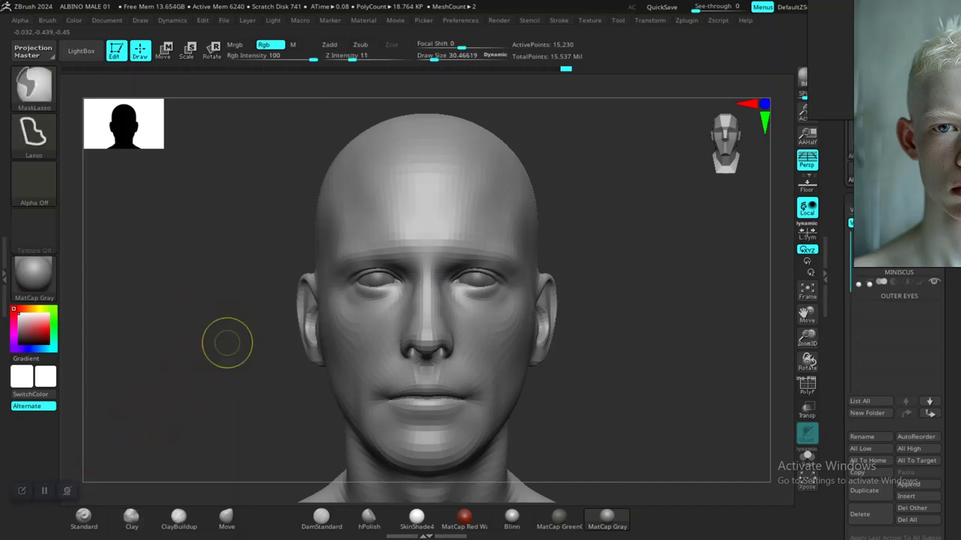
key(ctrl+s)
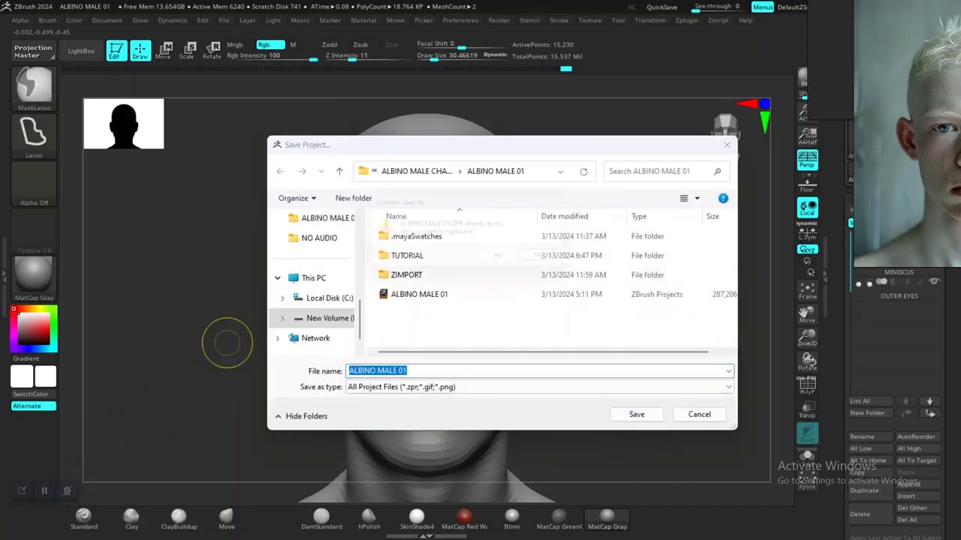
key(Return)
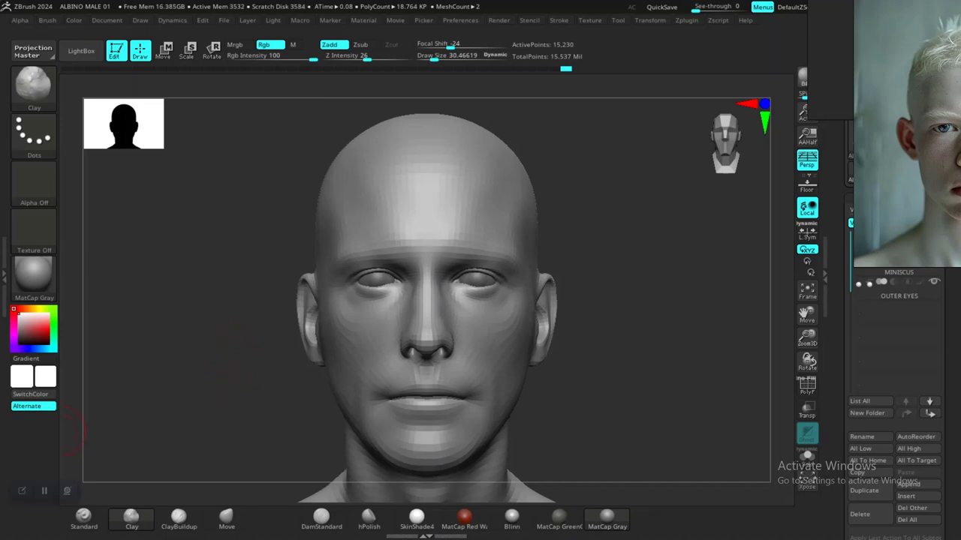
drag(646, 360, 656, 367)
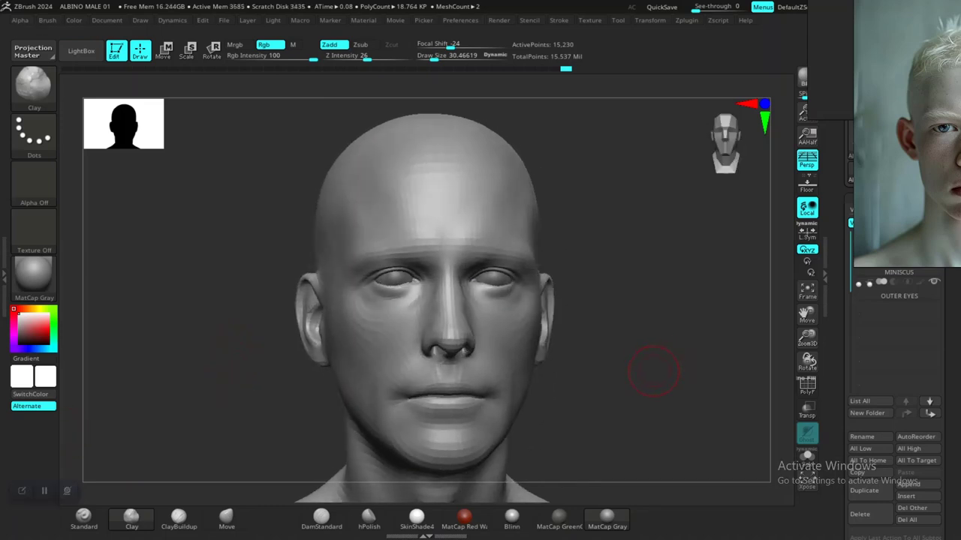
key(alt+Tab)
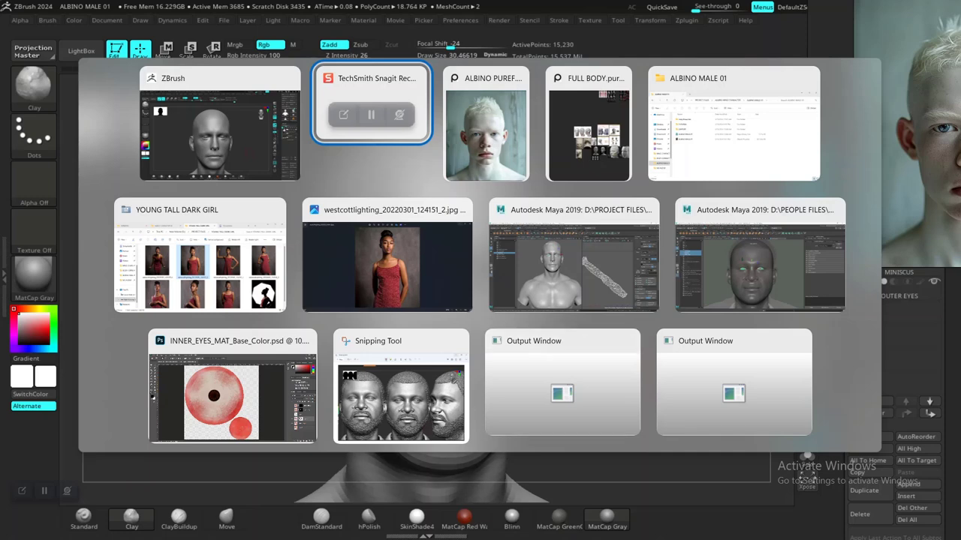
Return to ZBrush and store the front view using Store Cam in Draw > Channels
click(268, 176)
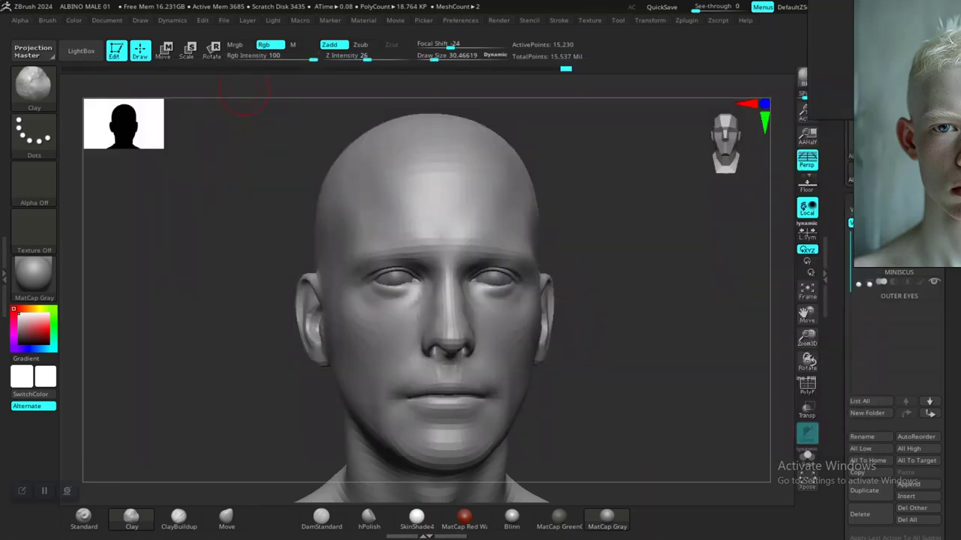
click(172, 21)
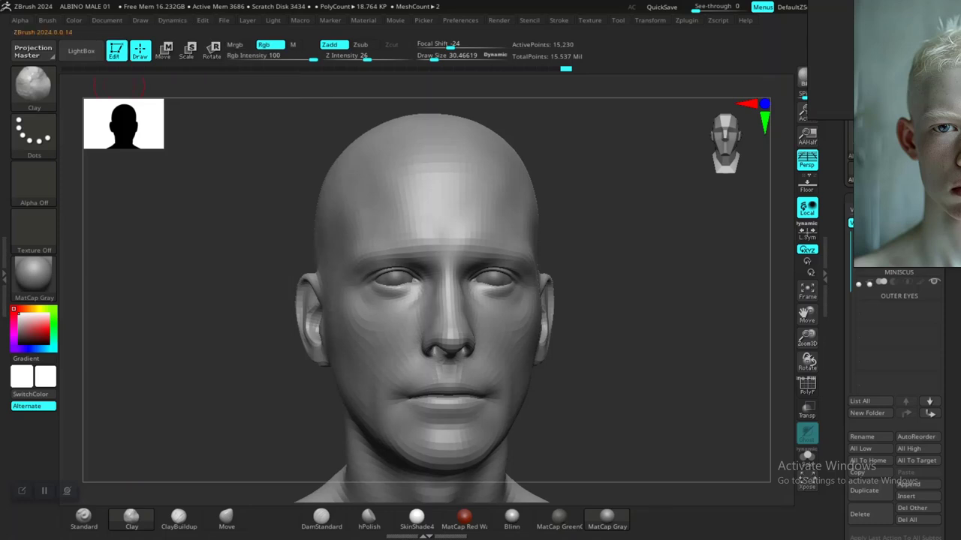
click(140, 20)
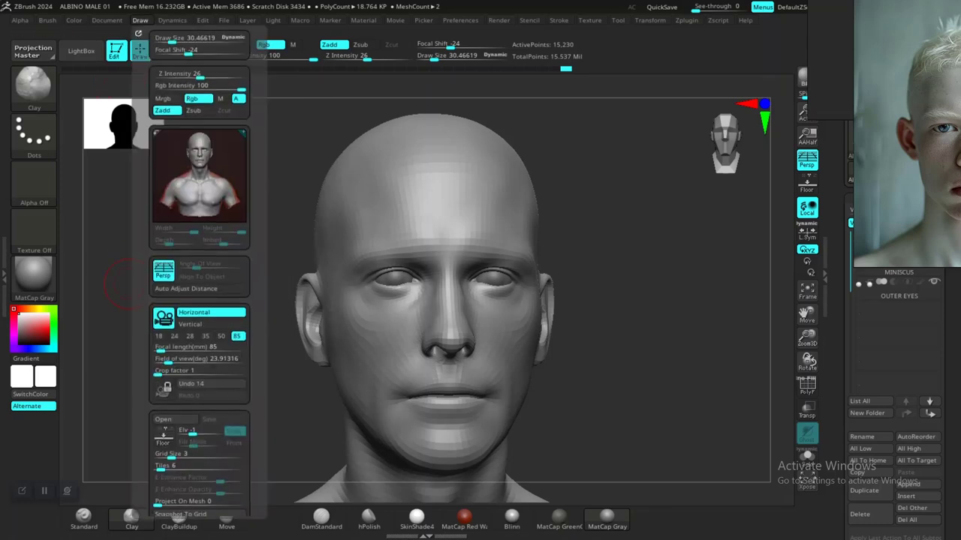
scroll(199, 270, down, 3)
scroll(199, 270, down, 2)
scroll(199, 270, down, 2)
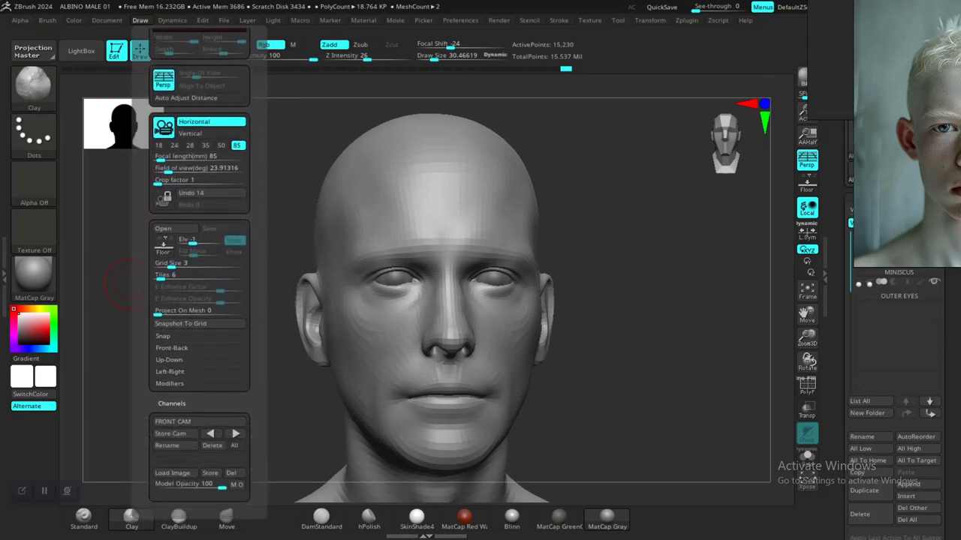
scroll(199, 270, down, 1)
scroll(199, 270, down, 1)
scroll(199, 271, down, 1)
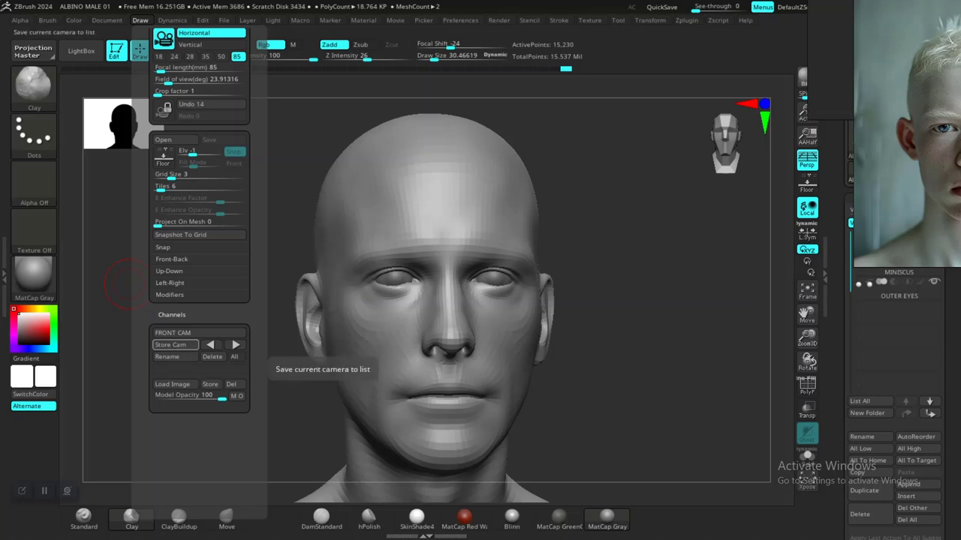
click(210, 384)
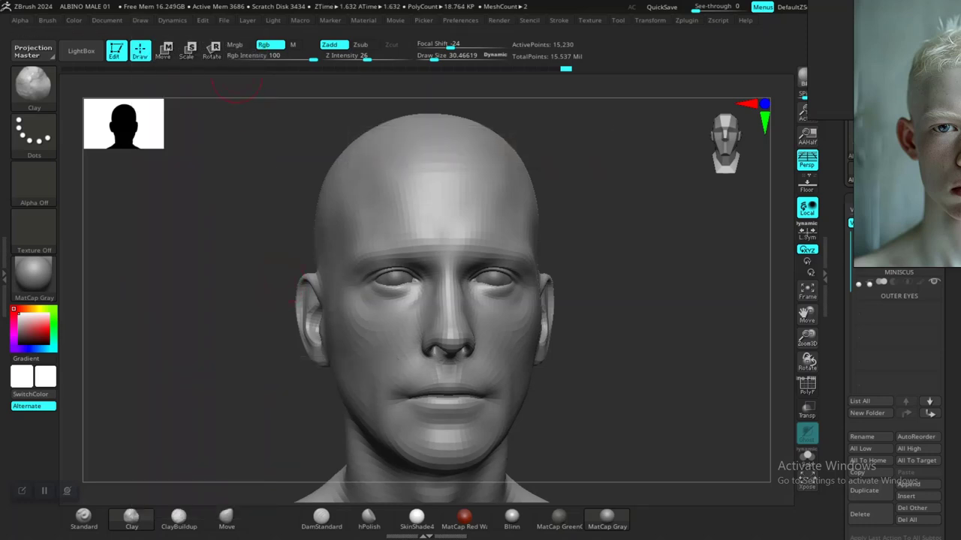
click(140, 20)
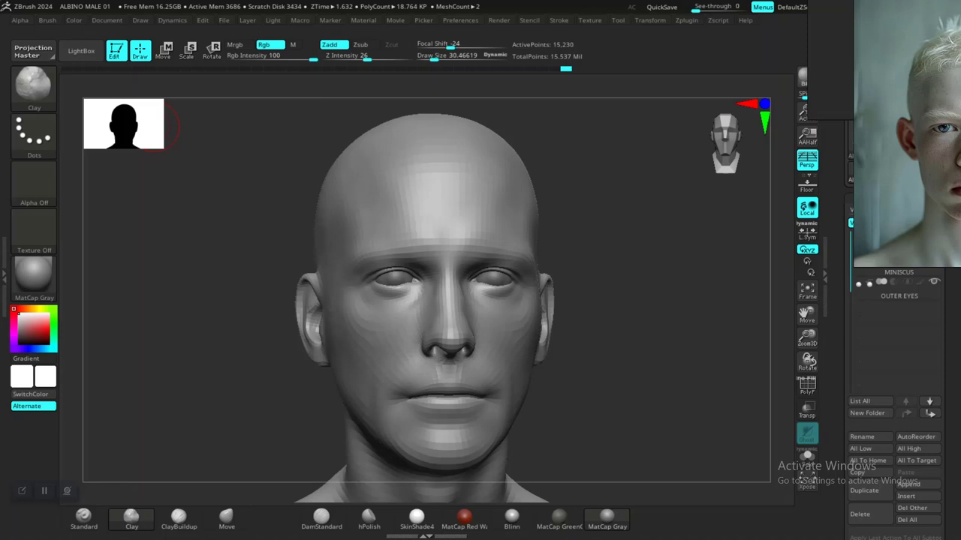
Orbit the head to a three-quarter view, then snap back to the stored FRONT CAM view
click(140, 21)
drag(292, 409, 203, 129)
click(172, 20)
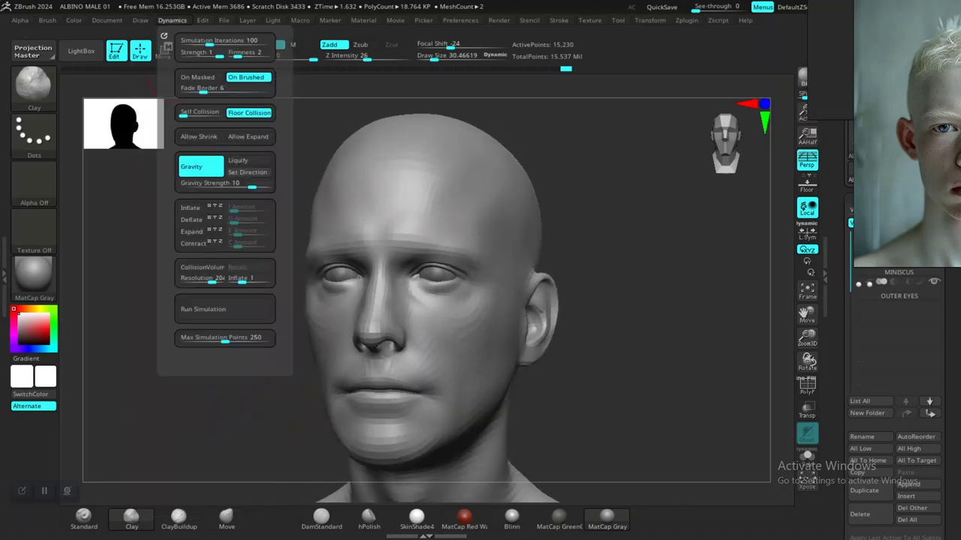
click(140, 21)
scroll(199, 338, down, 2)
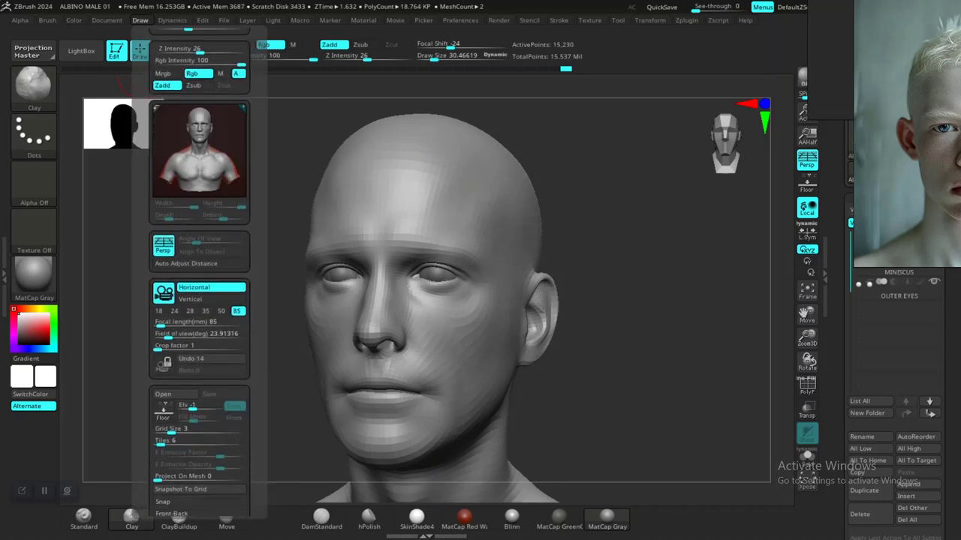
scroll(199, 337, down, 2)
scroll(199, 338, down, 2)
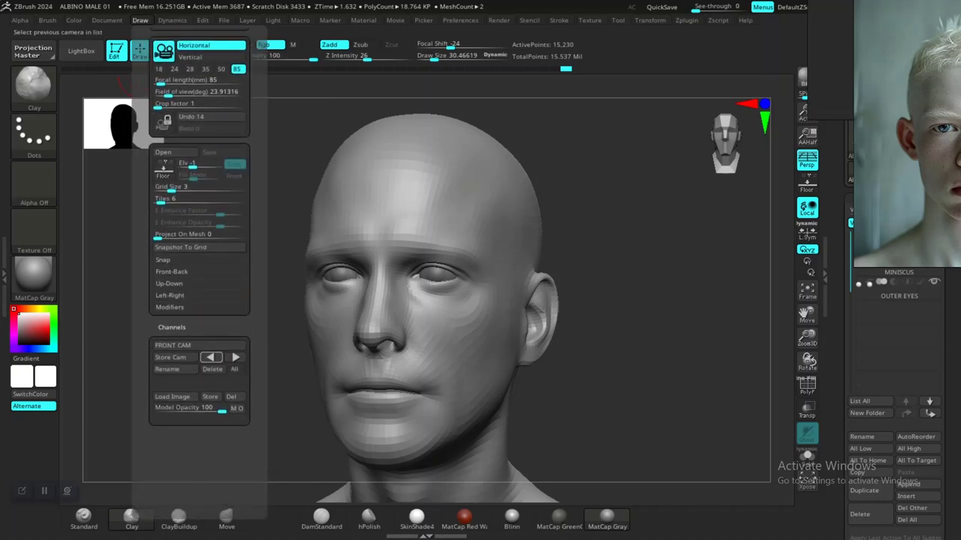
click(211, 358)
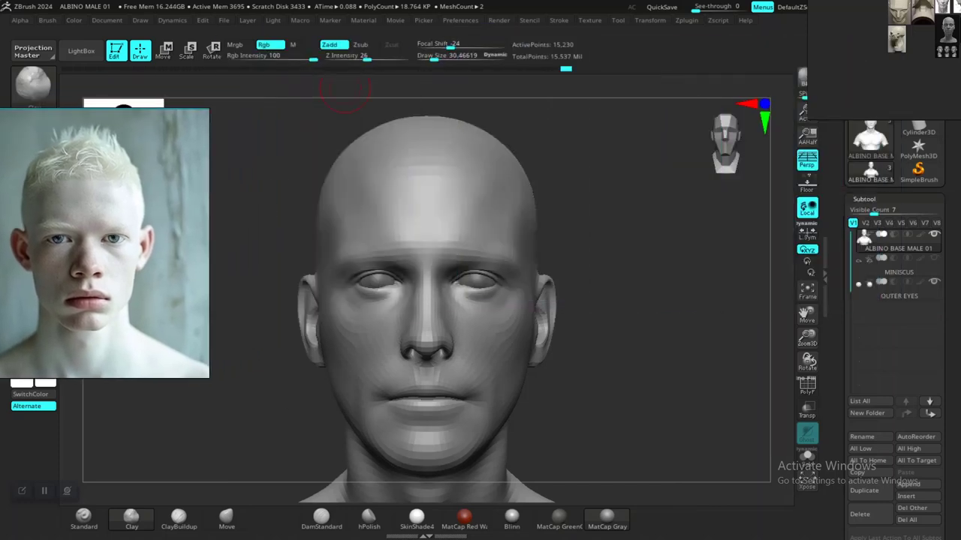
Dock the Draw palette in the right tray, move the reference window aside, and recall FRONT CAM
click(140, 20)
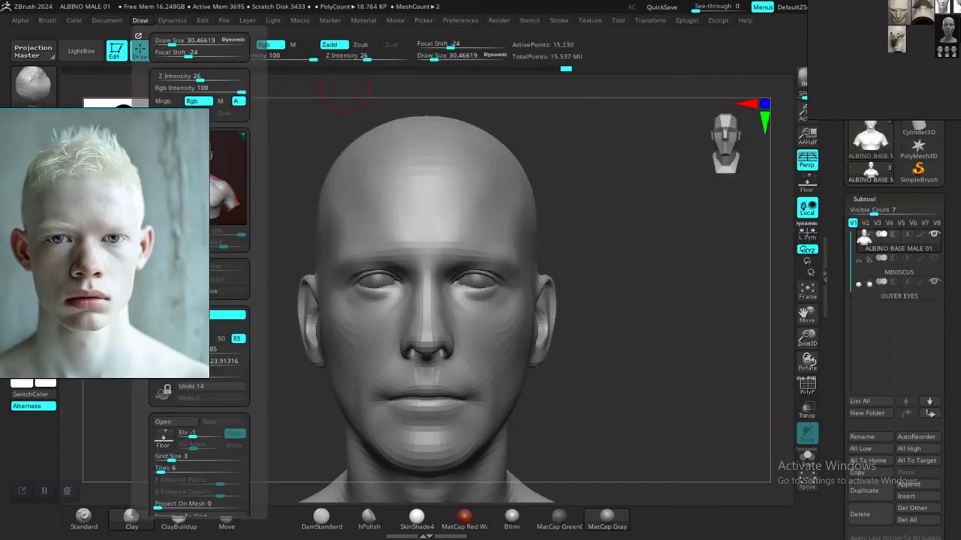
click(138, 35)
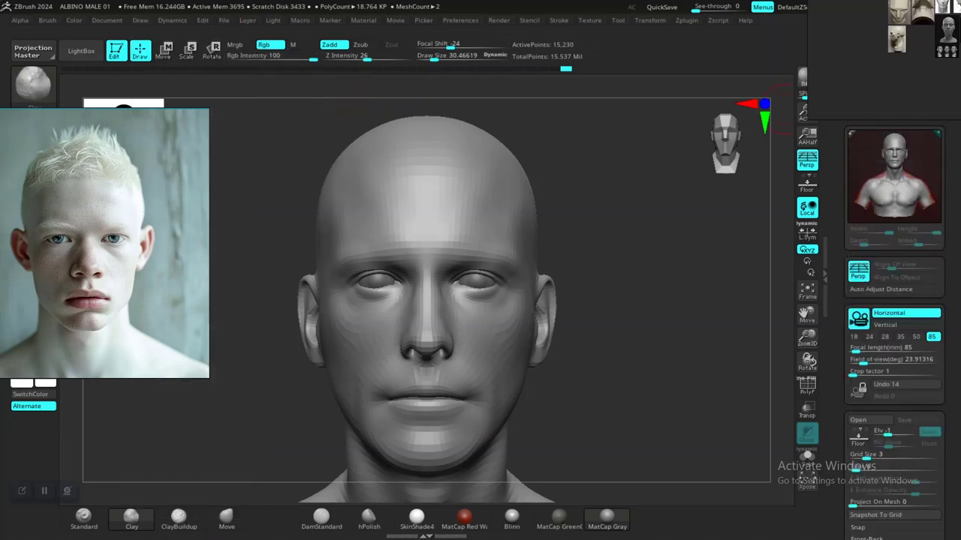
drag(863, 82, 646, 53)
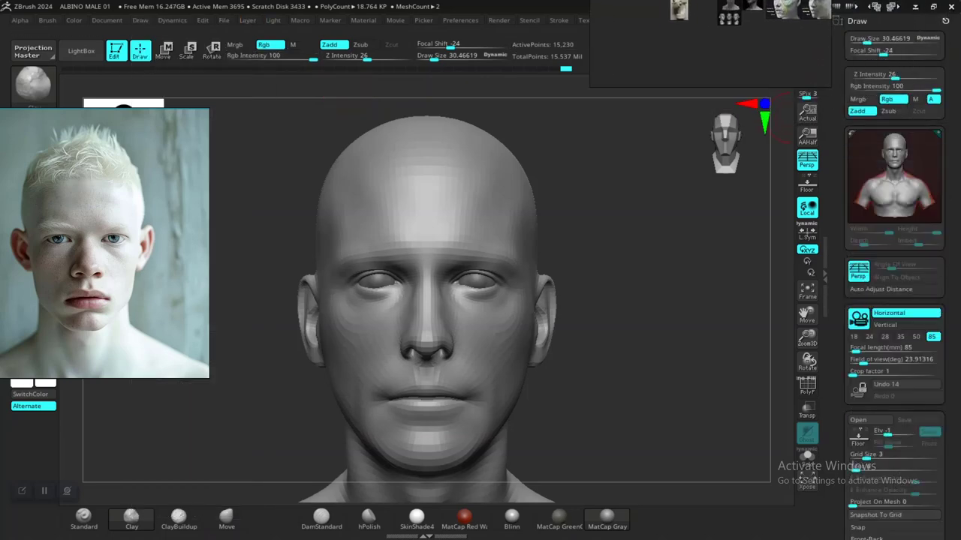
scroll(893, 225, down, 2)
drag(643, 322, 765, 281)
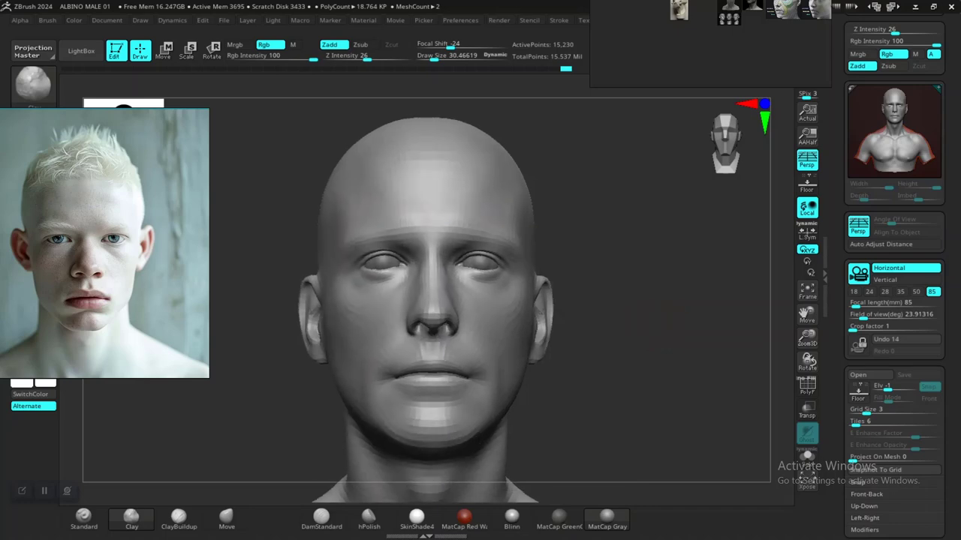
scroll(893, 300, down, 3)
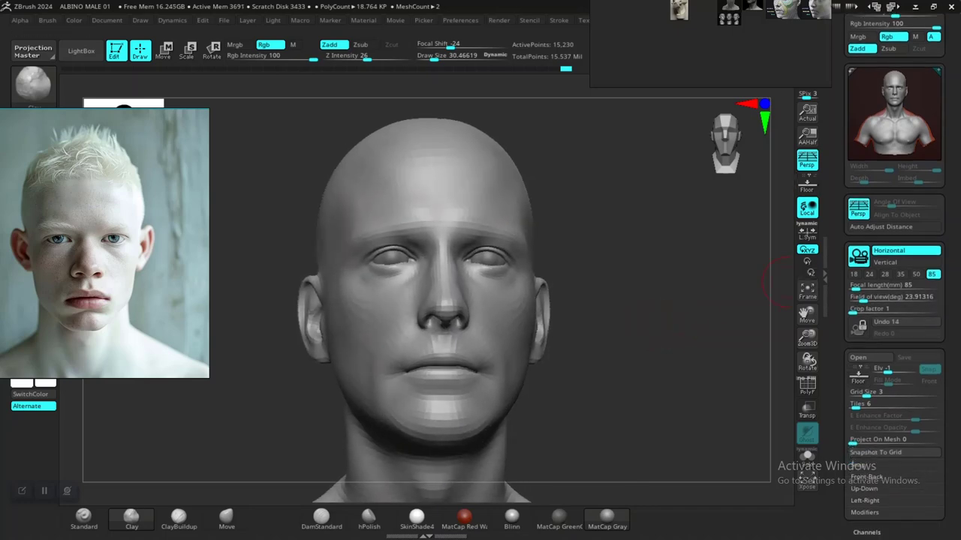
scroll(893, 352, down, 4)
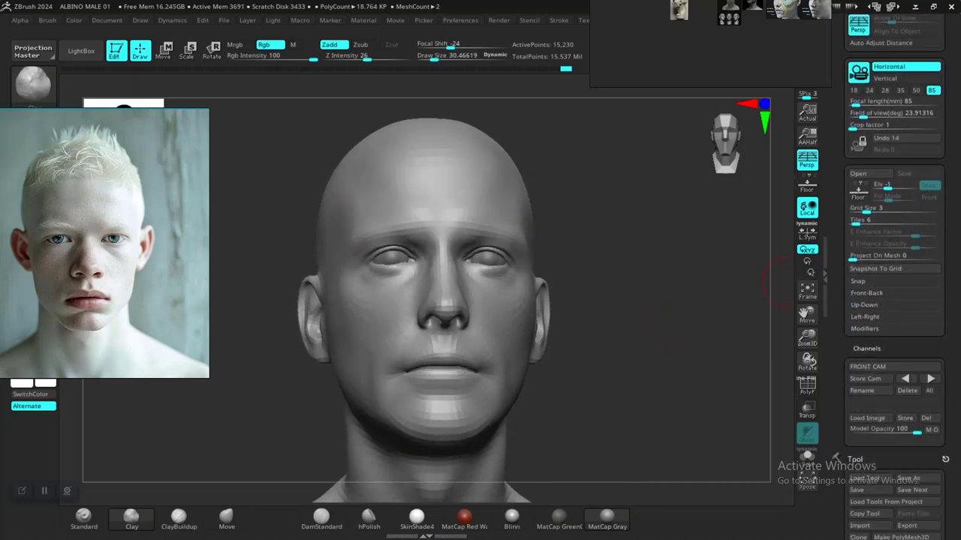
scroll(893, 352, down, 3)
click(930, 359)
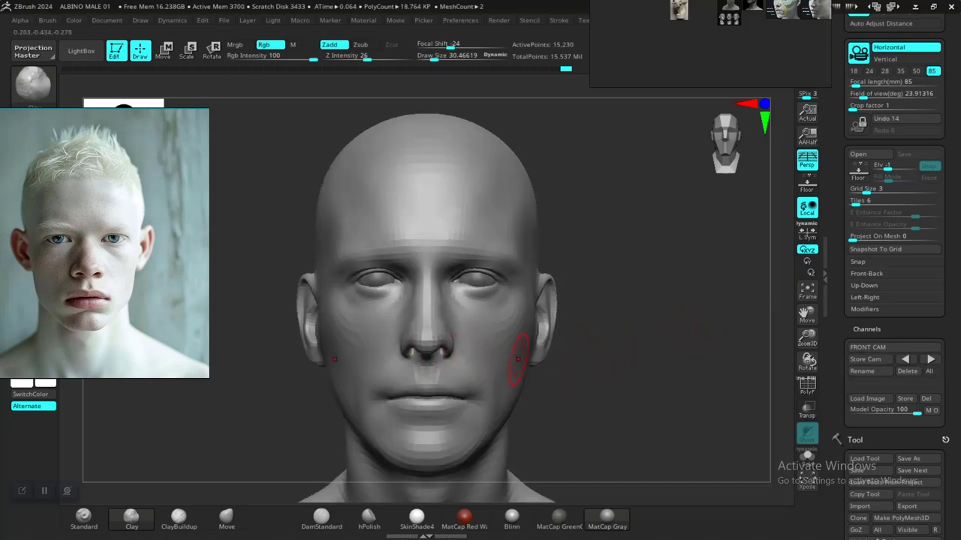
Show the reference photo and set the Move brush to Draw Size 113.7 and Focal Shift 7
key(shift)
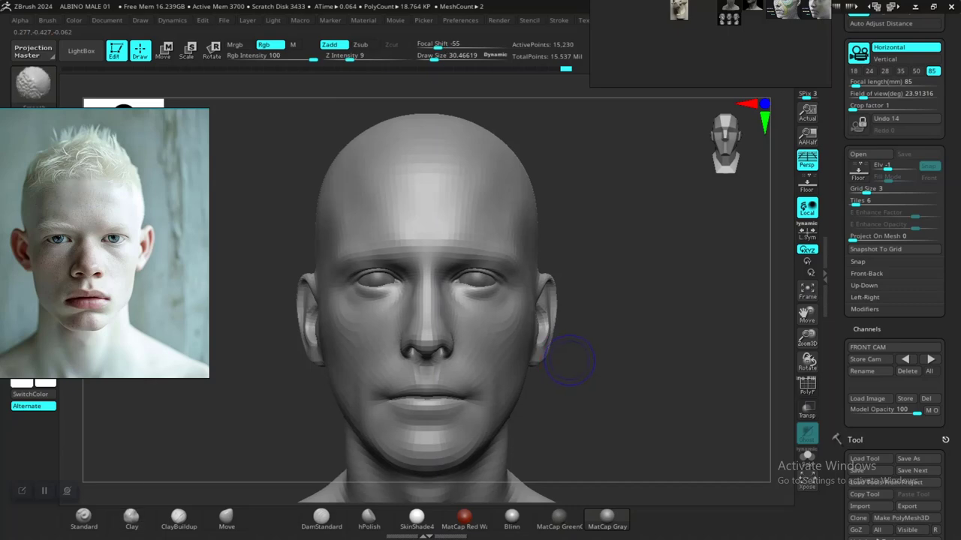
key(shift+z)
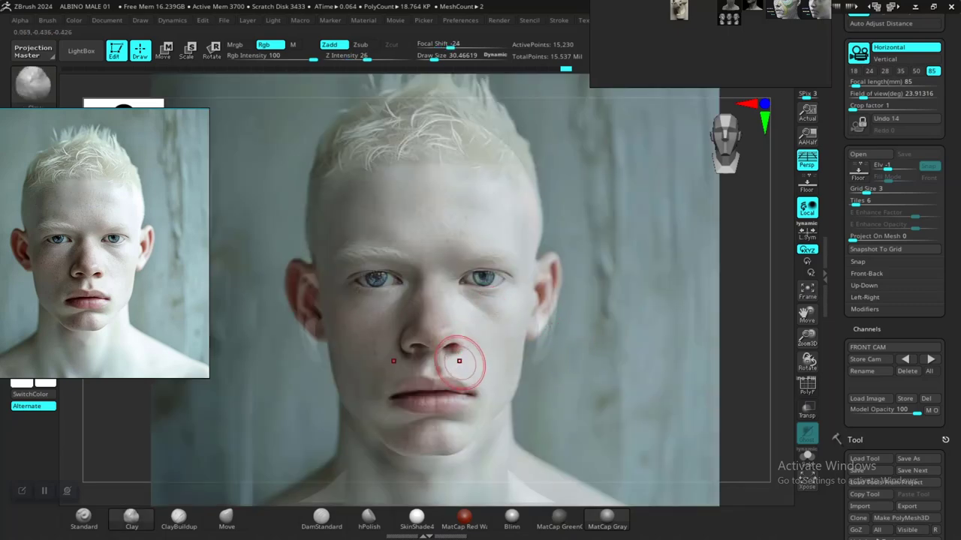
click(226, 516)
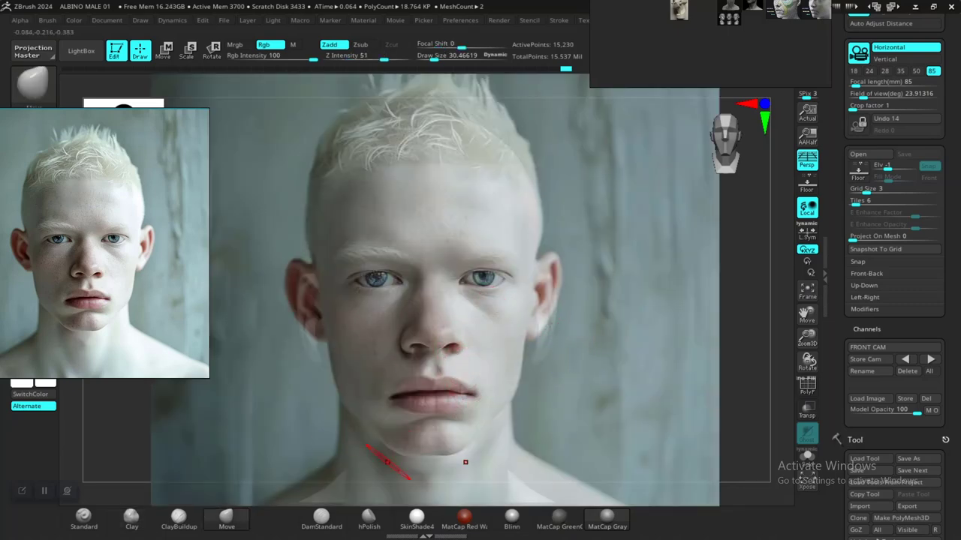
key(space)
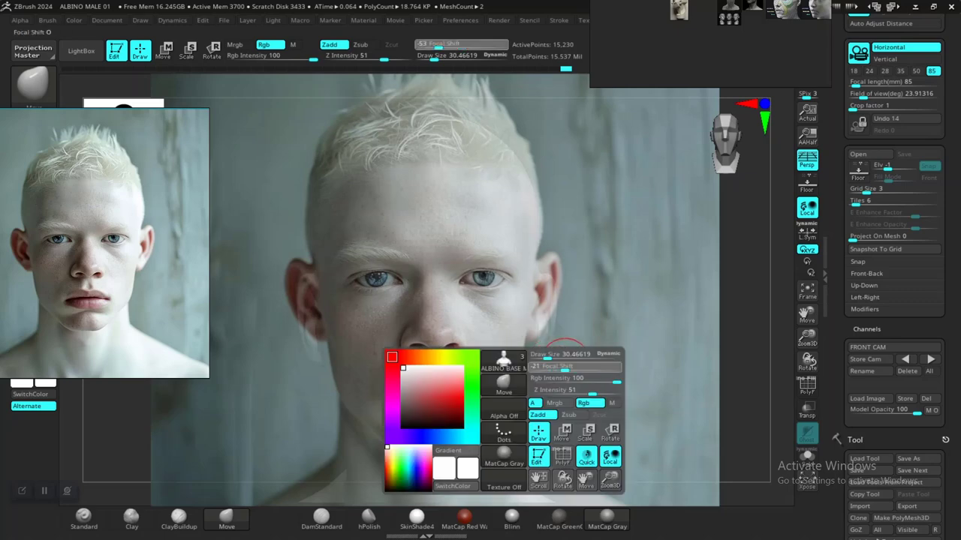
mouse_move(551, 366)
mouse_down()
mouse_move(577, 367)
mouse_move(552, 354)
mouse_up()
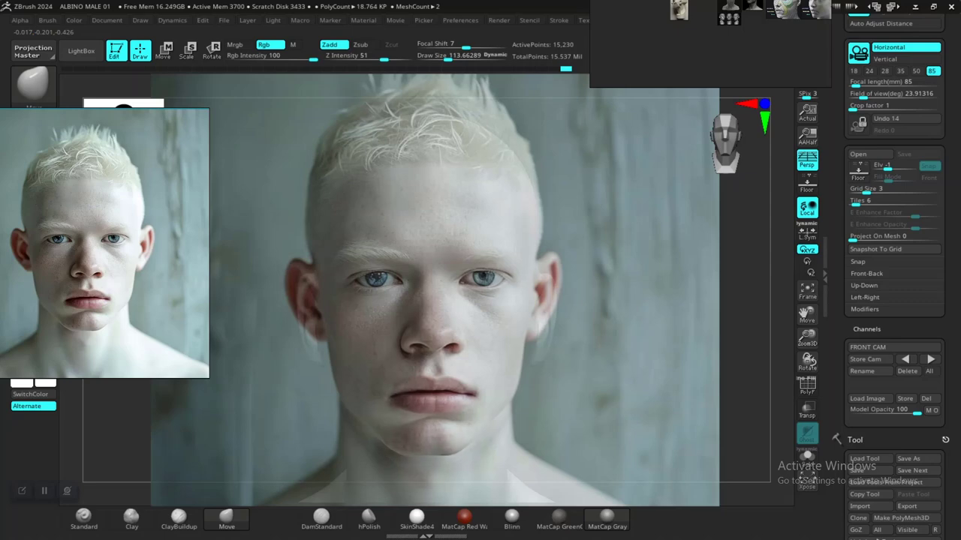
Toggle the reference photo to compare it with the sculpt, then return to the Move brush
key(b)
key(c)
key(b)
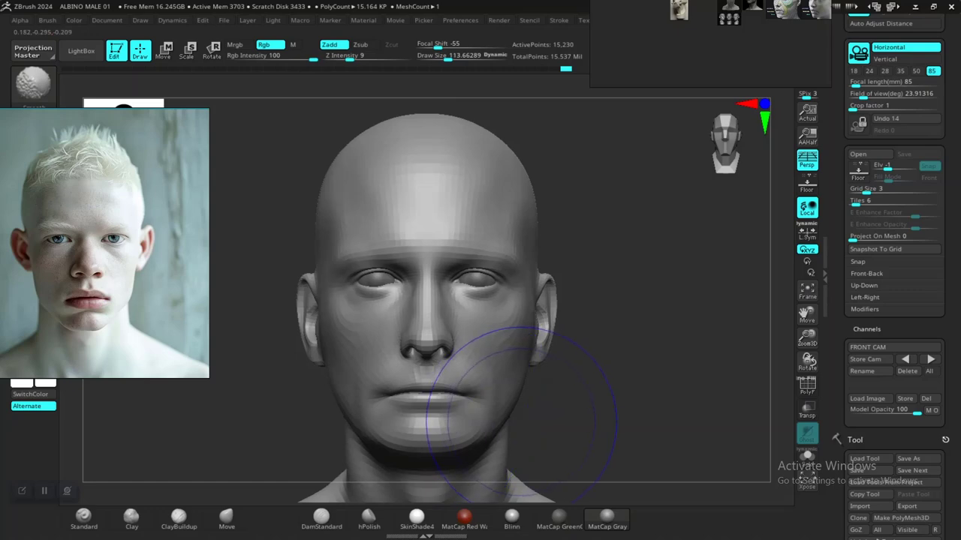
key(shift+z)
key(shift+z)
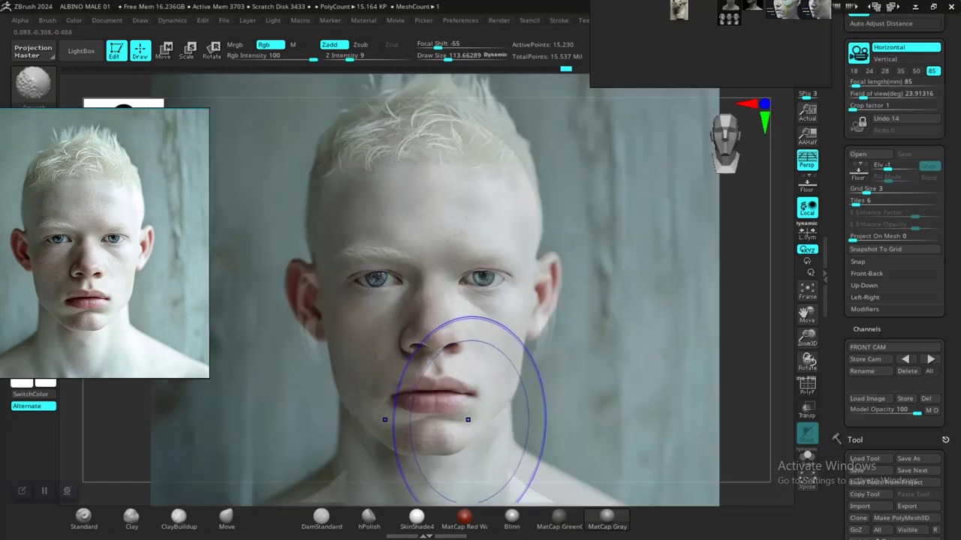
key(shift+z)
key(shift+z)
key(shift+z)
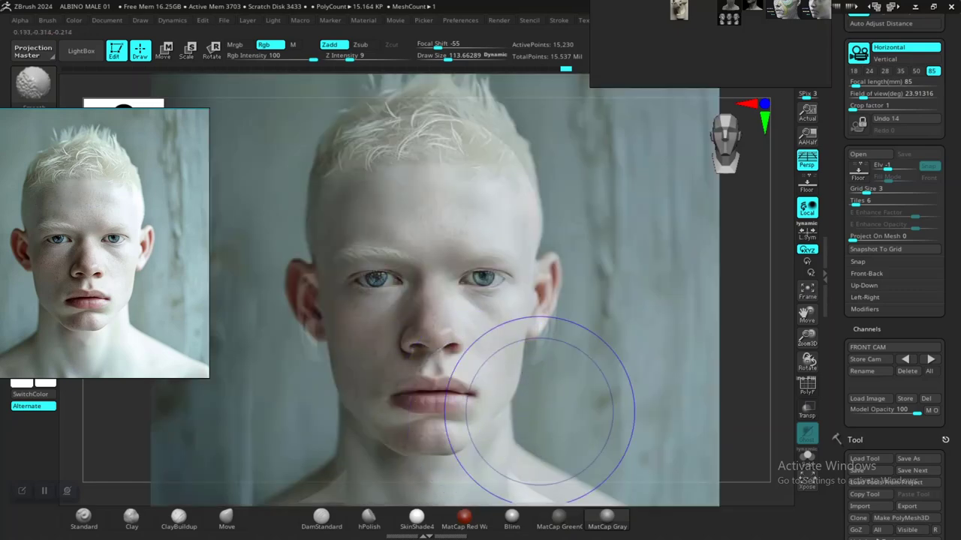
key(b)
key(m)
key(v)
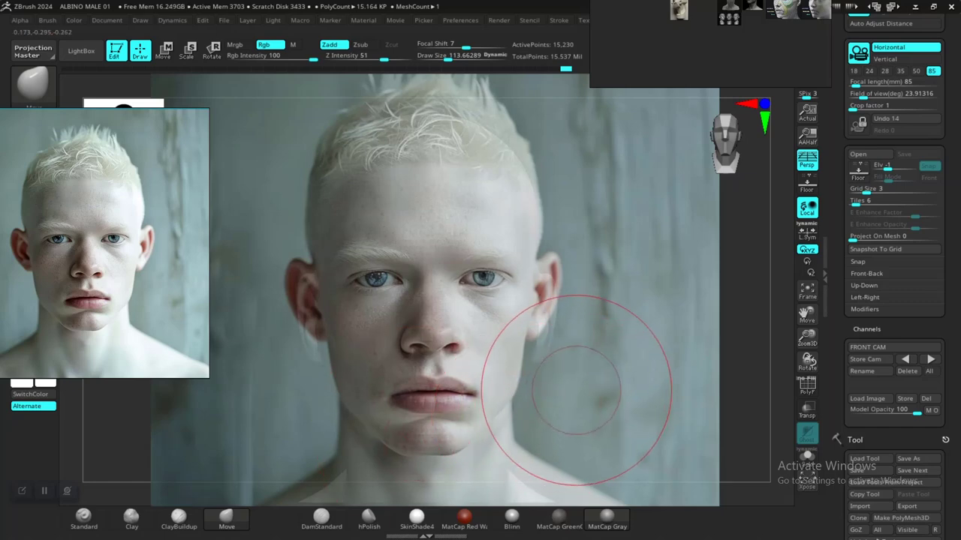
key(shift)
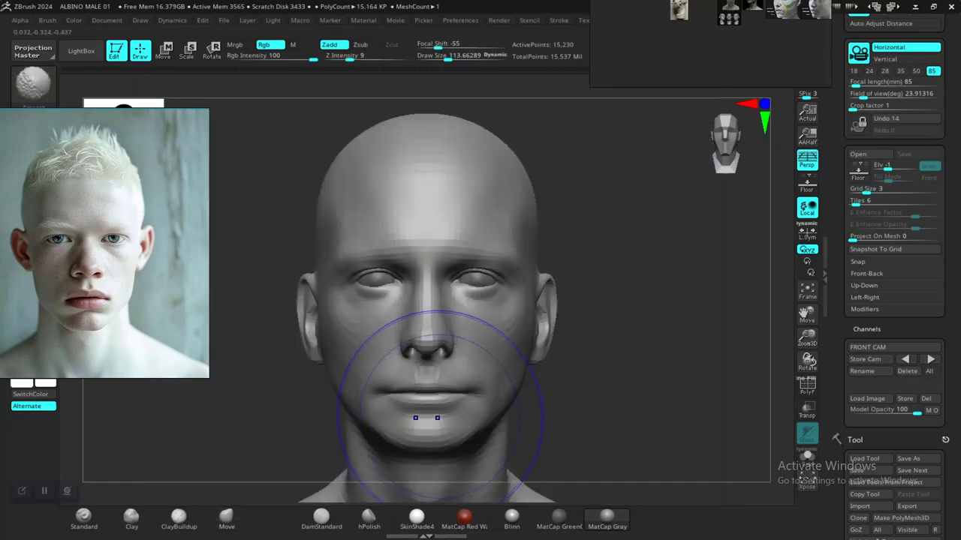
Smooth the chin, then toggle the reference photo on and off to compare with the sculpt
shift+drag(414, 422, 405, 439)
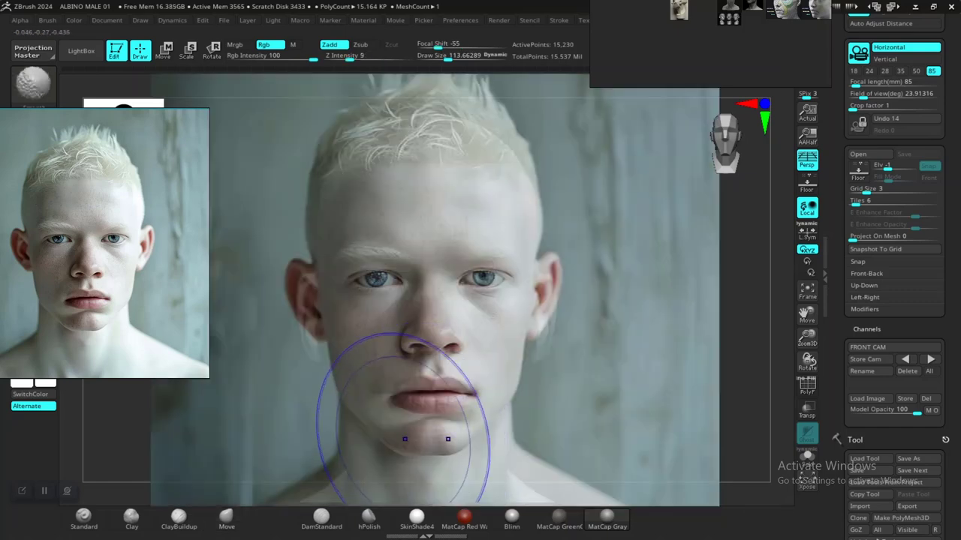
key(b)
key(m)
key(v)
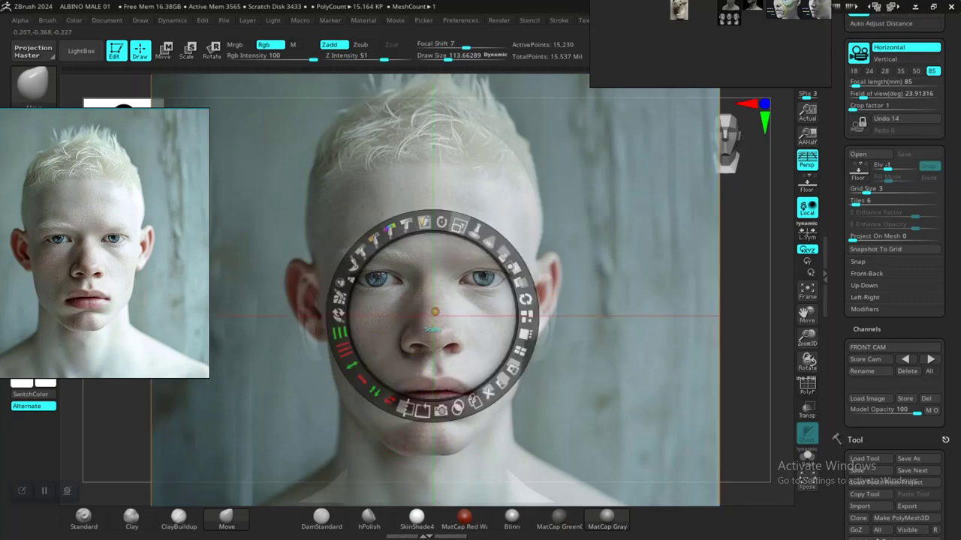
key(shift+z)
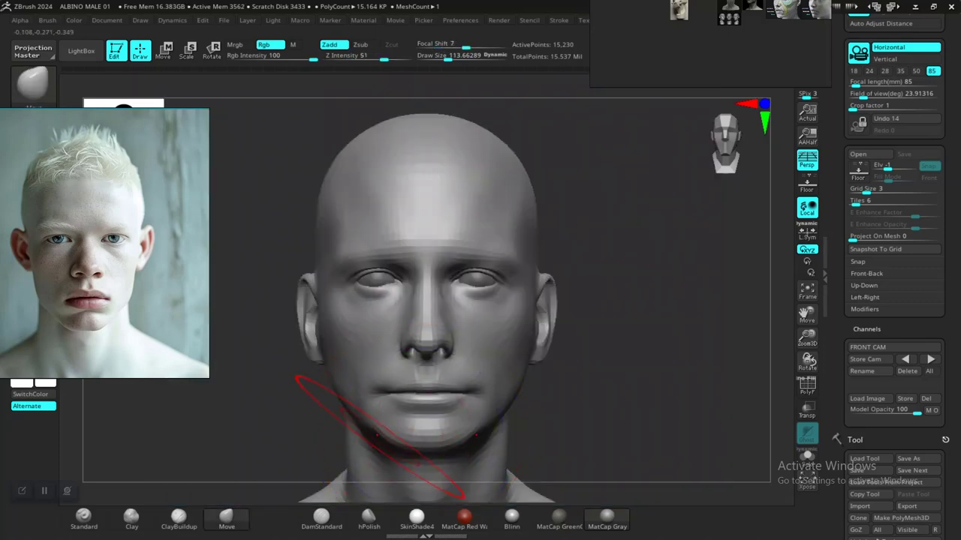
key(shift+z)
key(z)
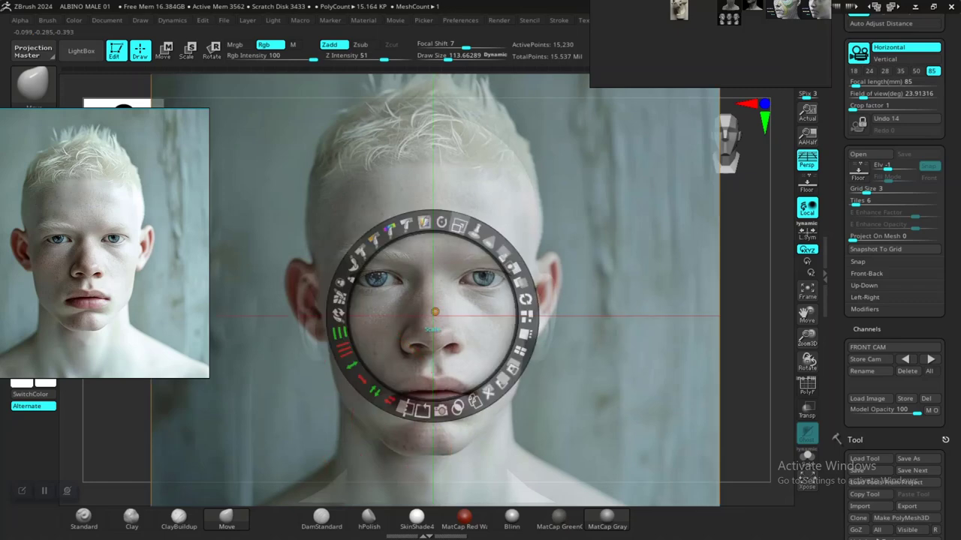
key(z)
key(shift+z)
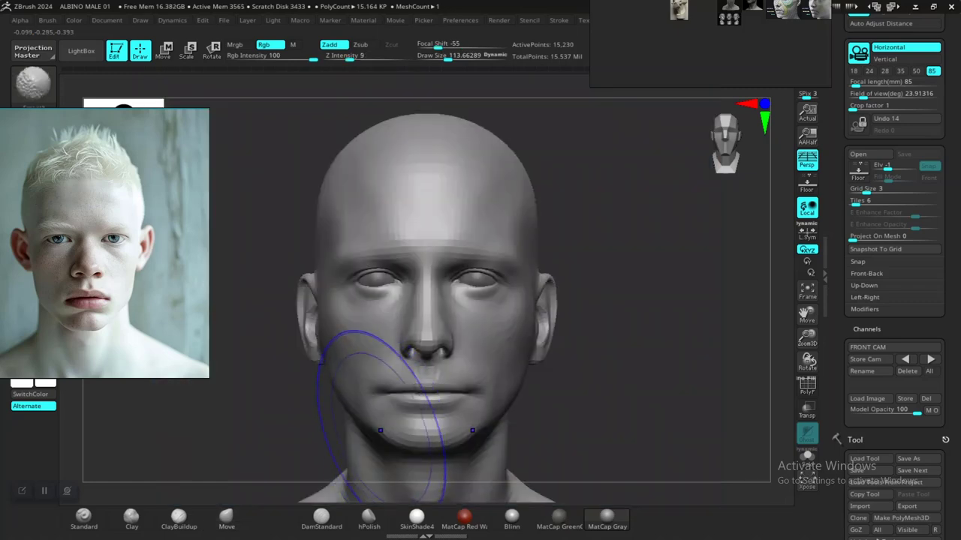
key(shift+z)
key(shift+z)
key(shift+z)
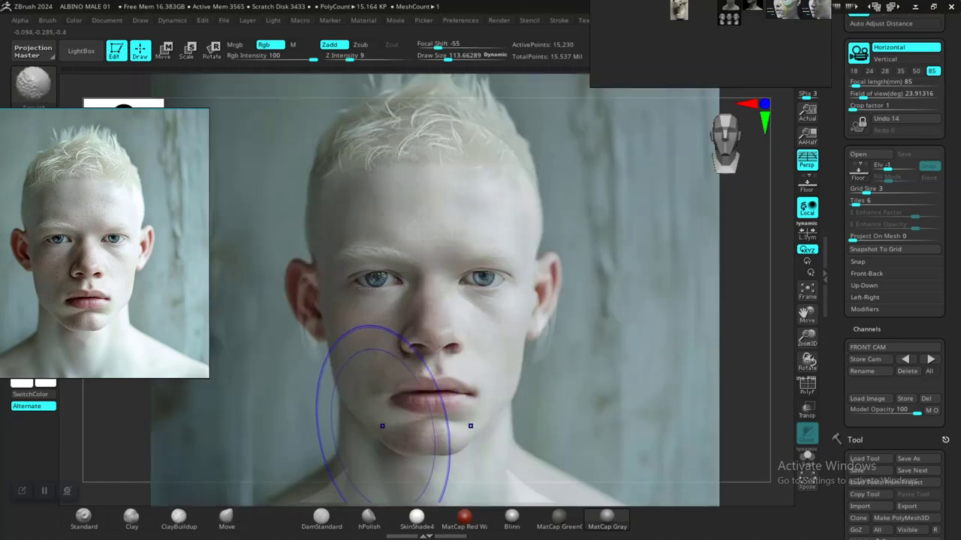
key(b)
key(m)
key(v)
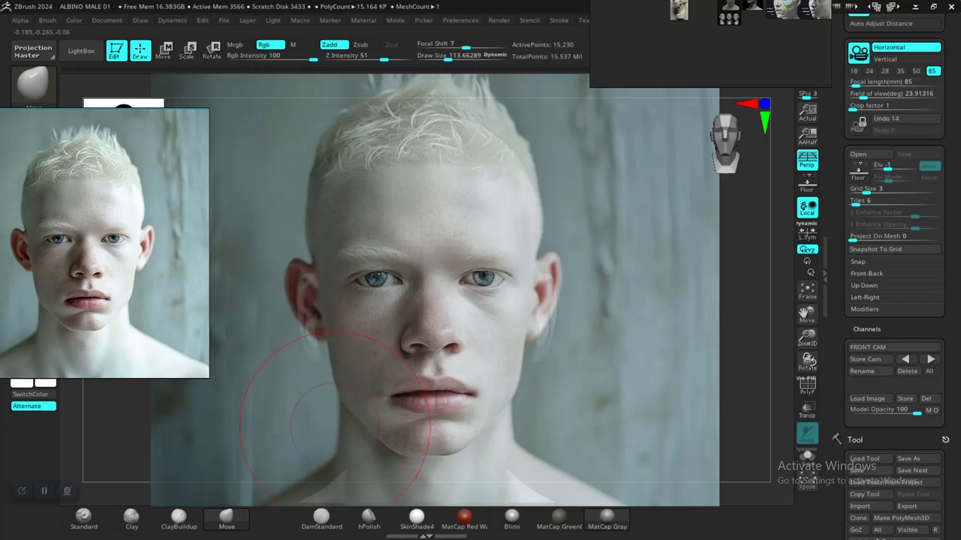
Smooth above the left ear and across the eye and temple, then show the reference again
key(shift)
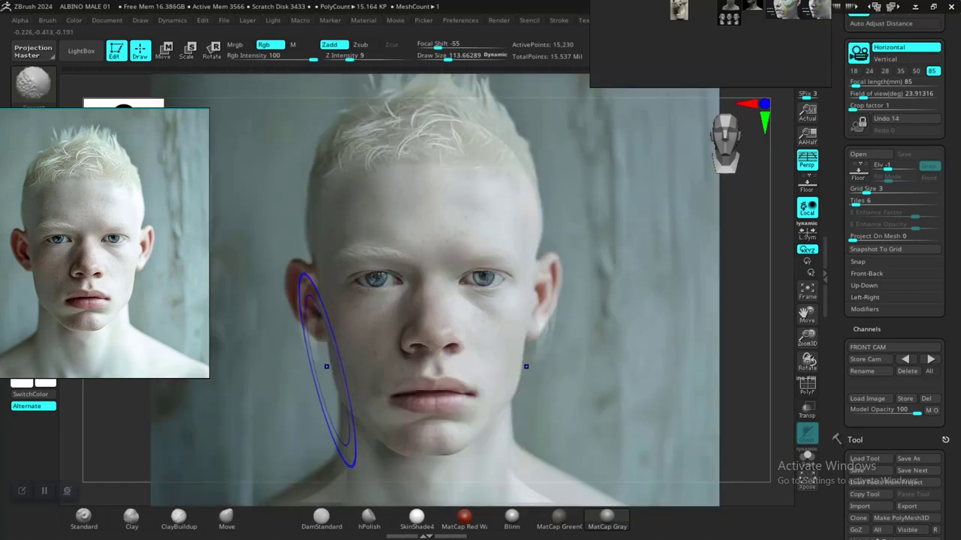
shift+drag(303, 326, 308, 304)
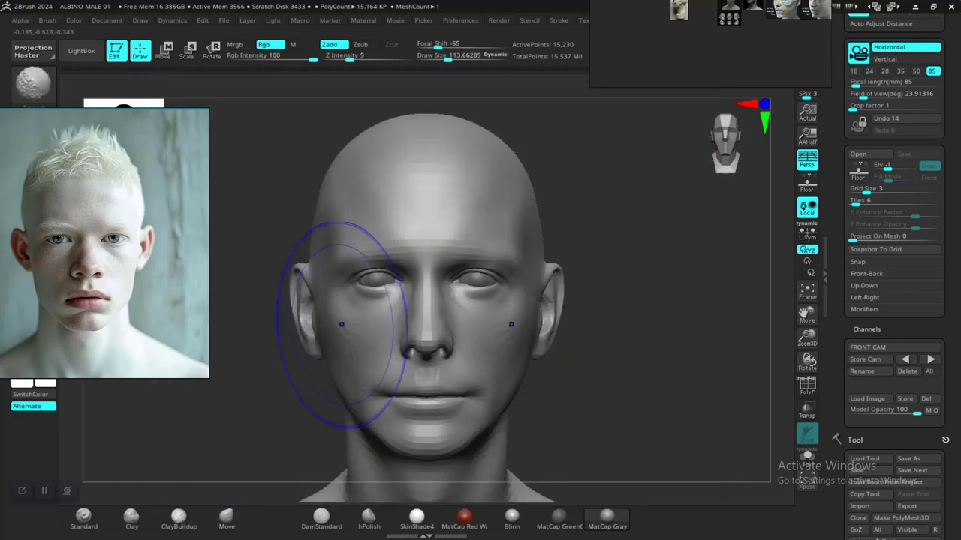
shift+drag(337, 315, 335, 322)
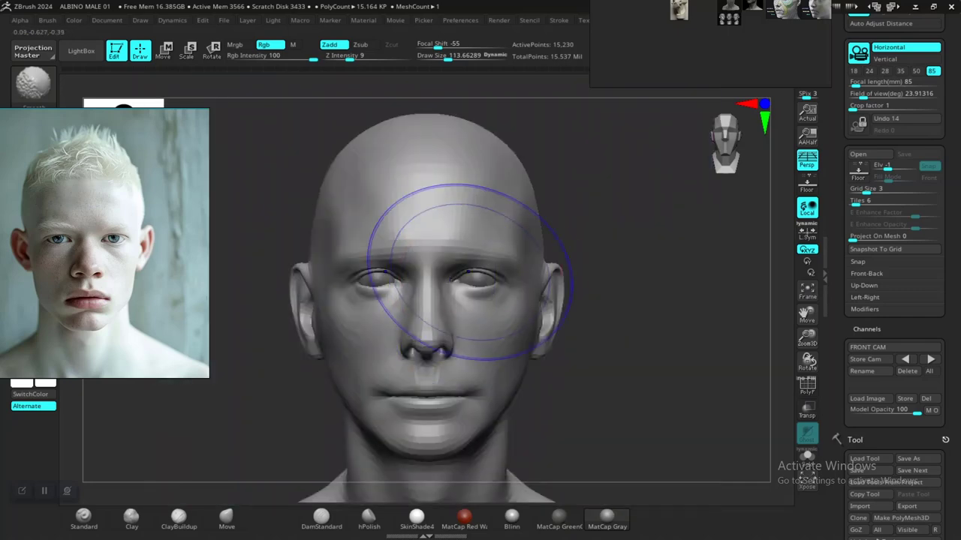
shift+drag(469, 272, 440, 268)
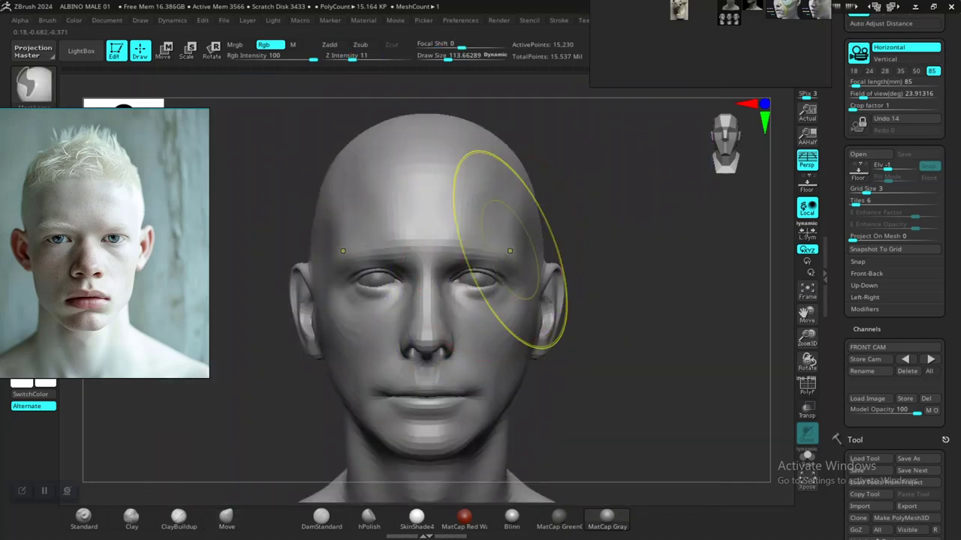
key(shift)
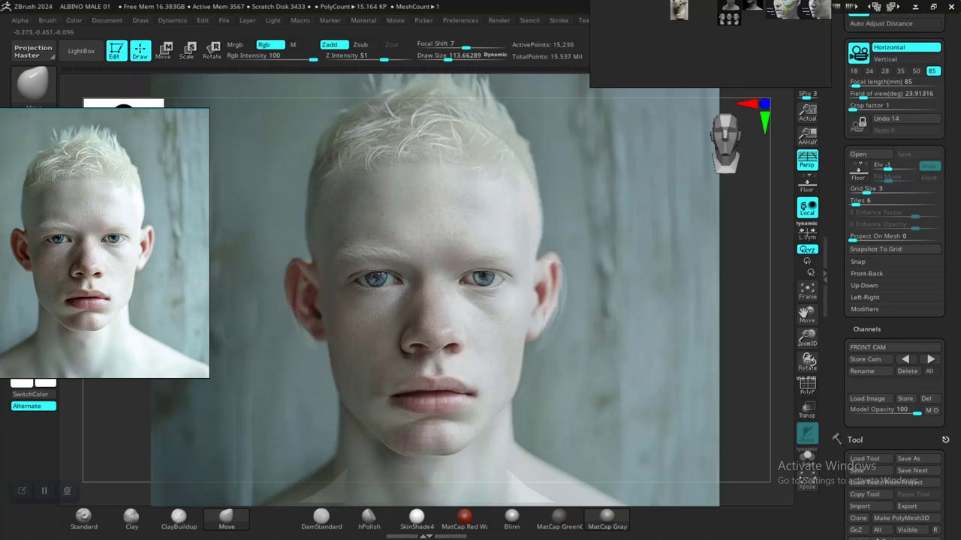
Smooth the face and right ear, then reshape both ears with a brush stroke
shift+drag(375, 310, 426, 299)
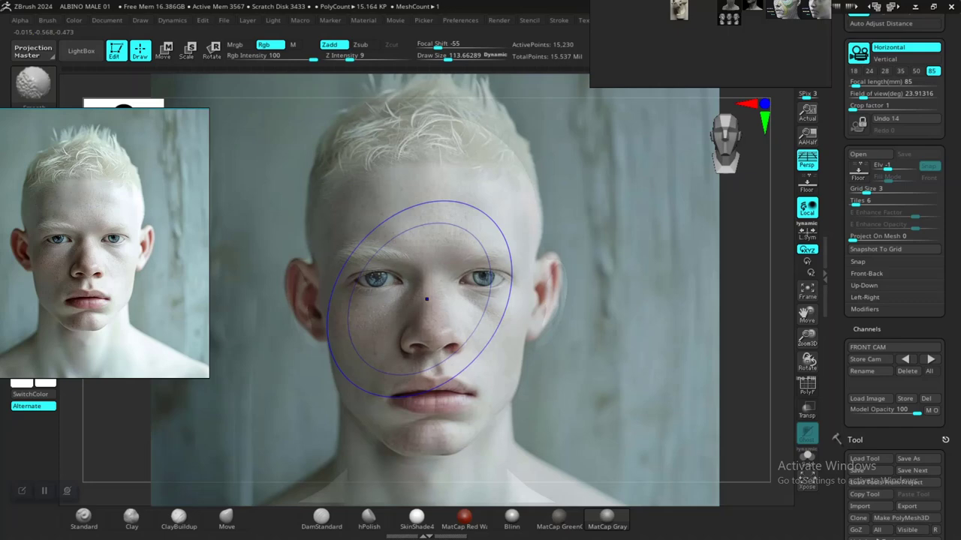
mouse_move(548, 277)
shift+mouse_down()
mouse_move(531, 283)
mouse_move(622, 254)
mouse_move(617, 265)
mouse_move(611, 232)
shift+mouse_up()
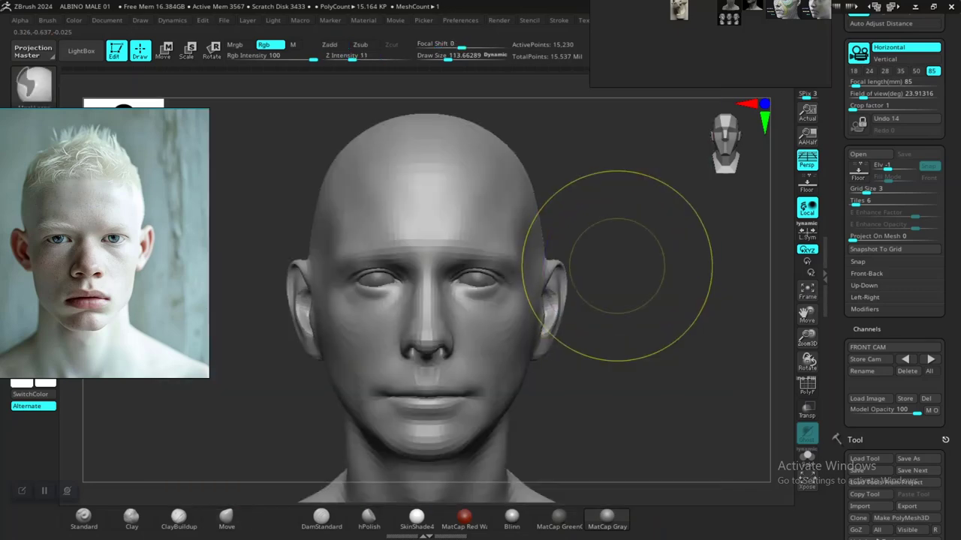
drag(617, 265, 612, 266)
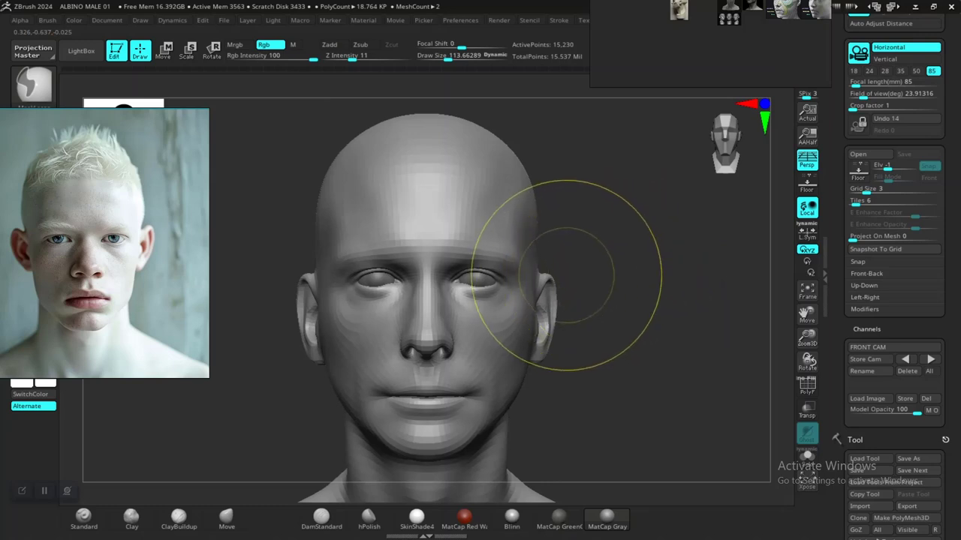
Switch back to the Move brush and smooth the crown, toggling the reference photo
key(b)
key(m)
key(v)
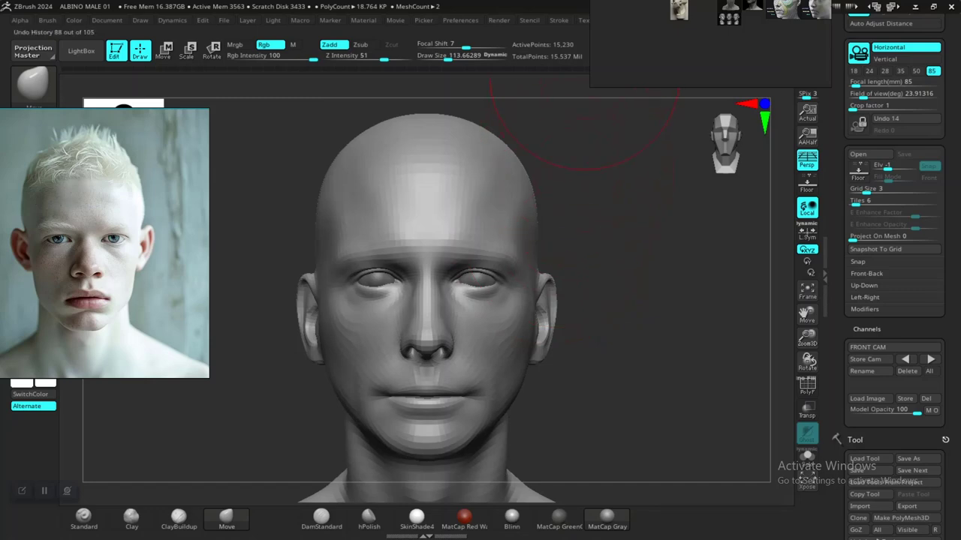
key(shift)
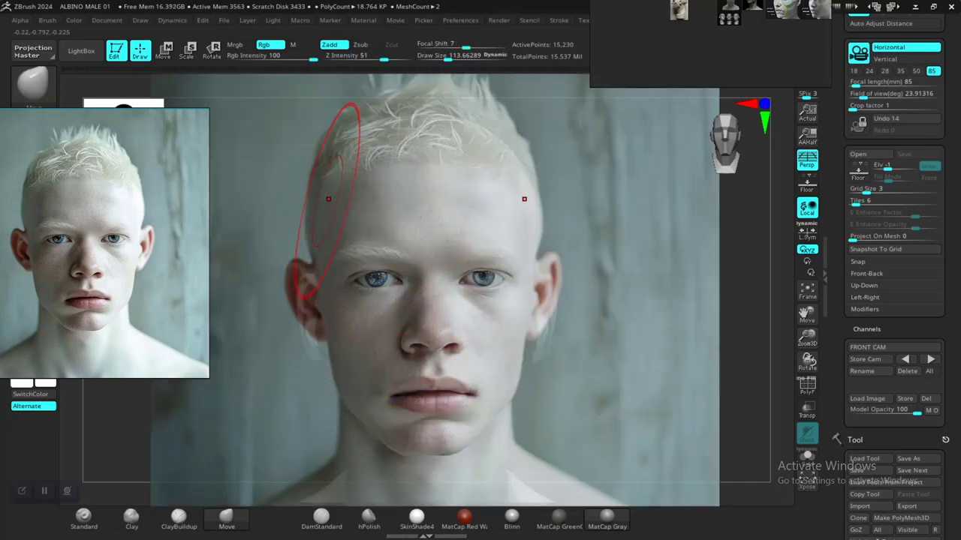
key(shift)
key(shift)
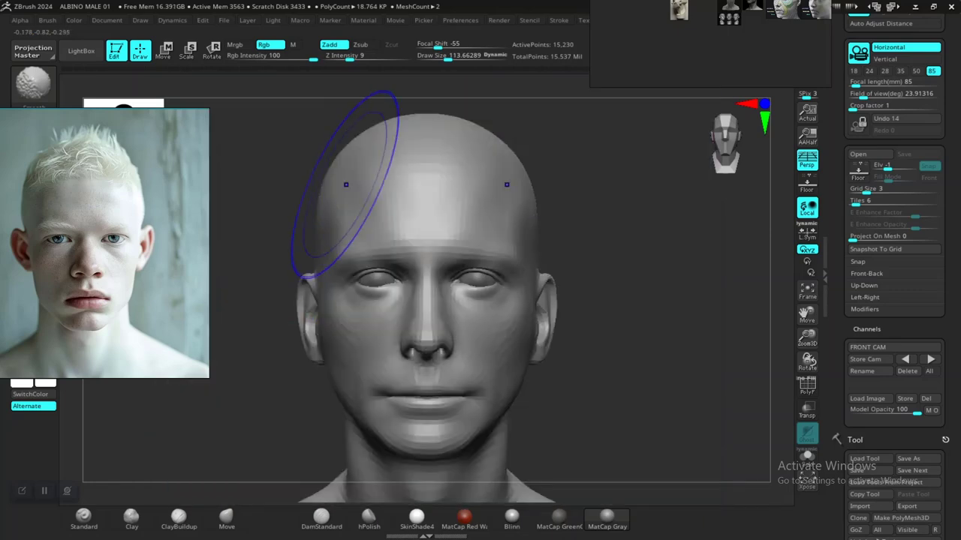
mouse_move(382, 156)
shift+mouse_down()
mouse_move(396, 135)
mouse_move(312, 201)
mouse_move(321, 204)
shift+mouse_up()
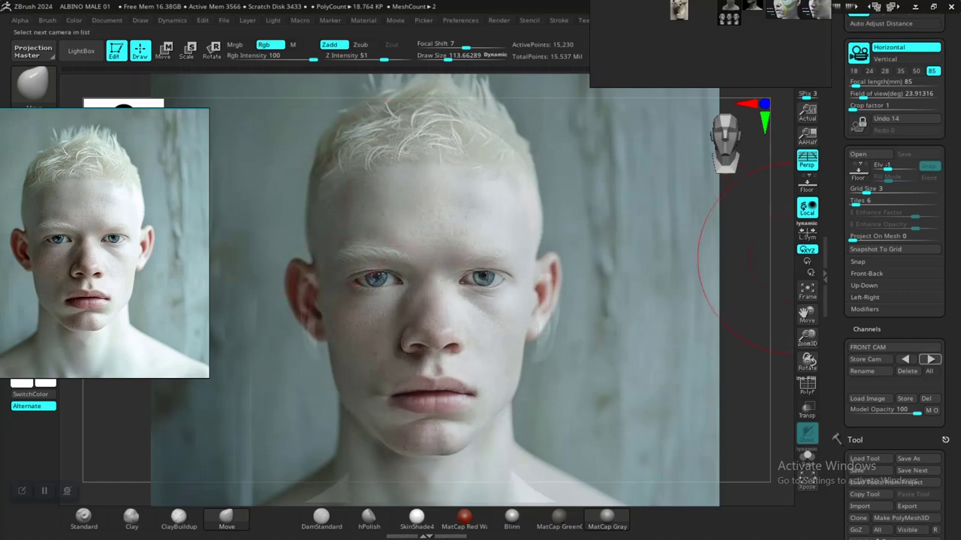
From the front camera, smooth the left forehead while toggling the Spotlight reference to compare
click(931, 359)
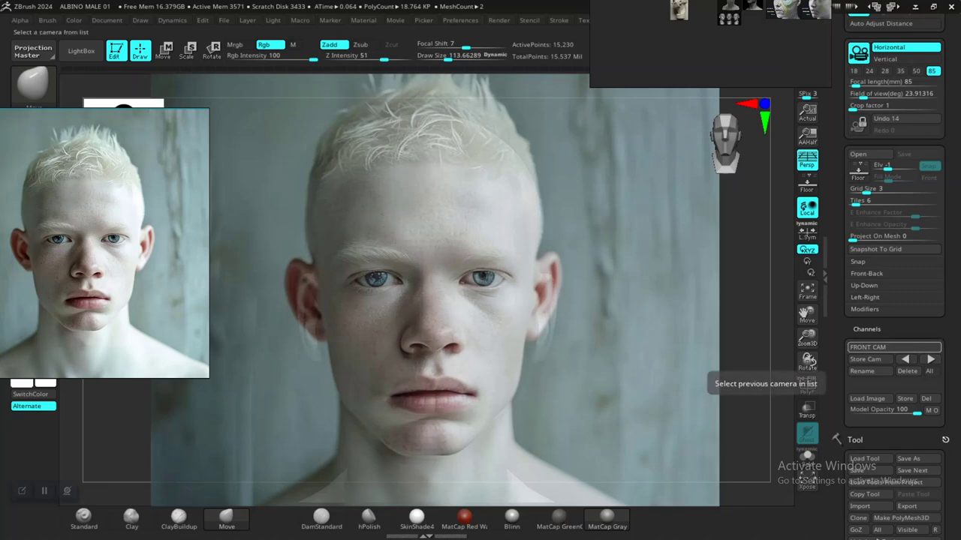
key(shift)
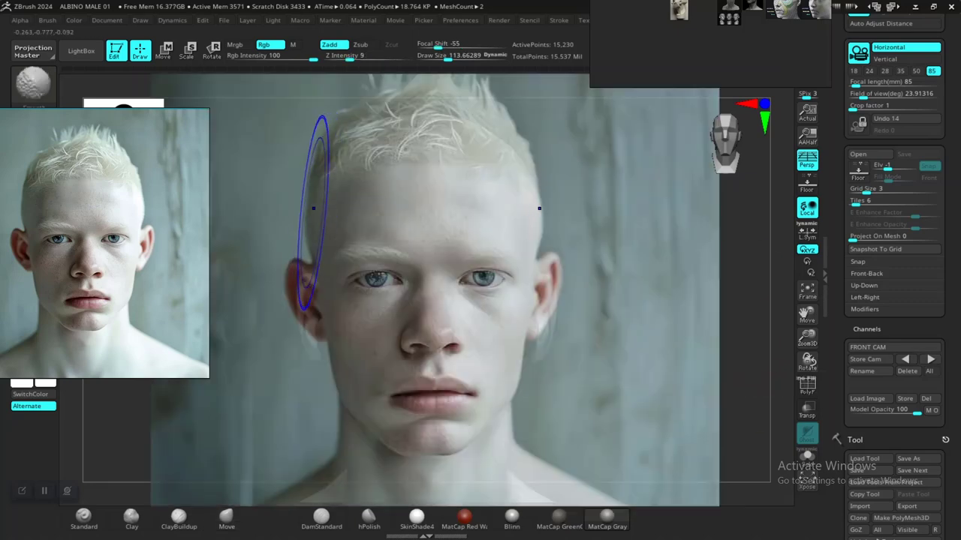
mouse_move(314, 208)
shift+mouse_down()
mouse_move(323, 188)
mouse_move(318, 202)
shift+mouse_up()
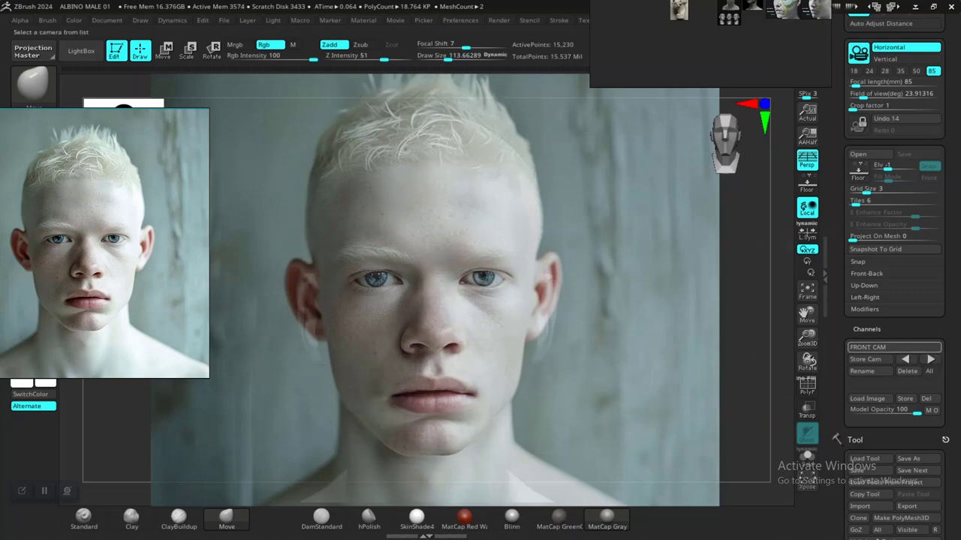
key(shift)
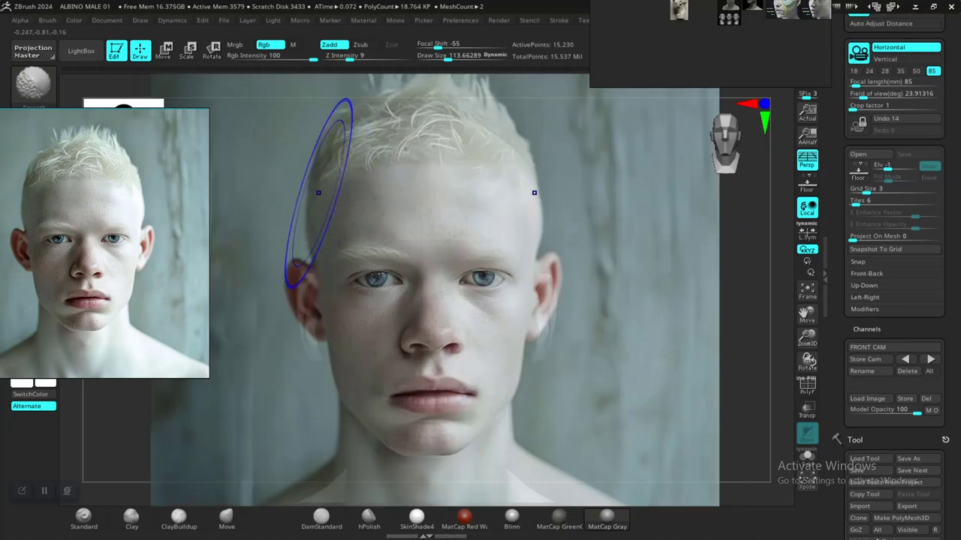
key(shift+z)
key(shift+z)
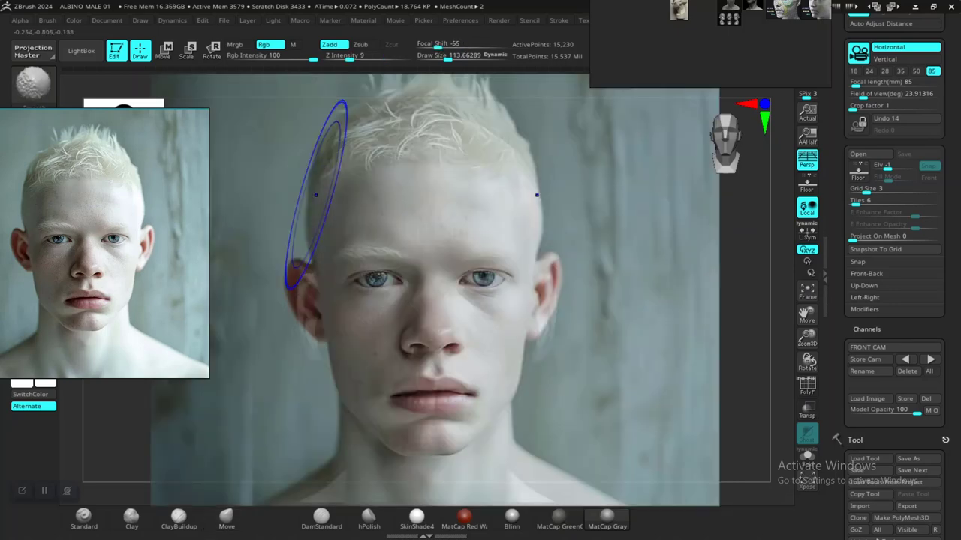
key(shift+z)
key(shift+z)
key(shift+z)
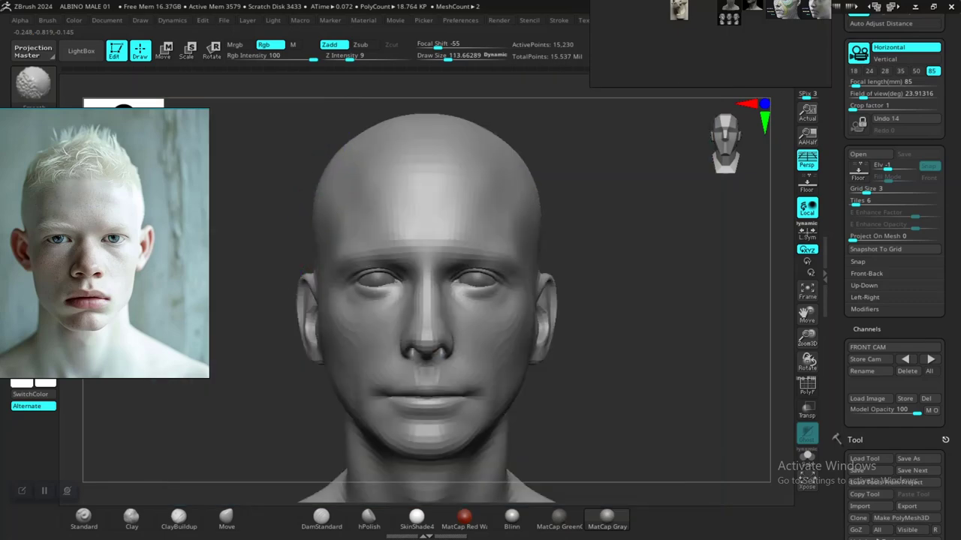
key(shift+z)
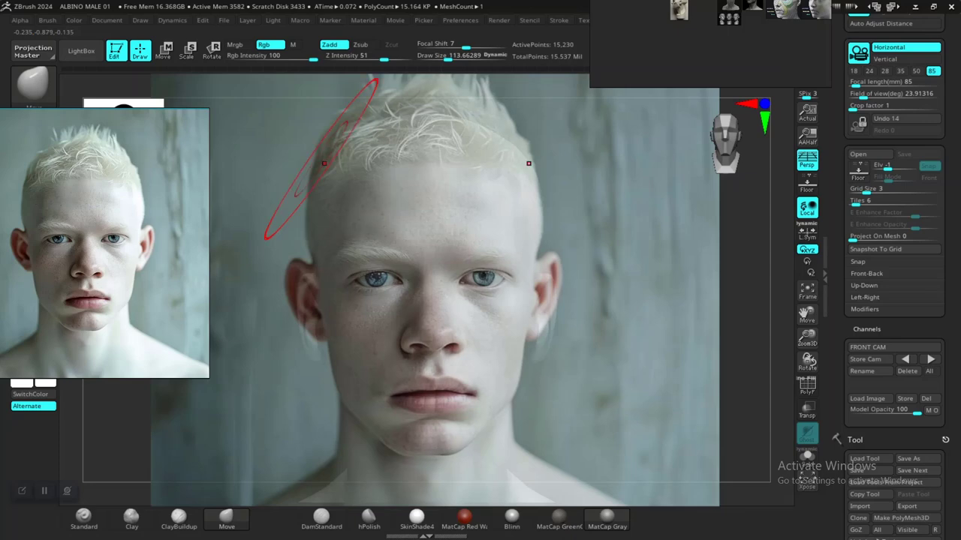
key(shift+z)
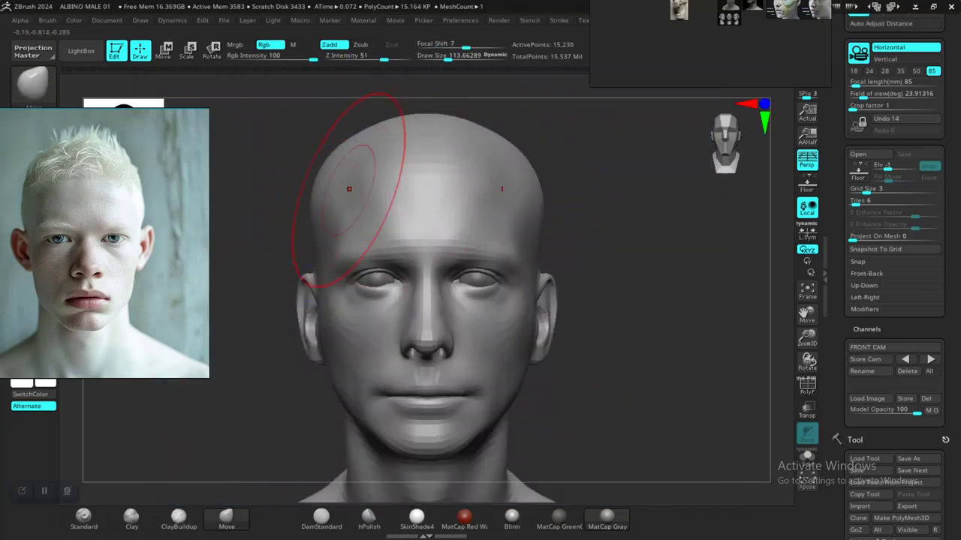
key(shift)
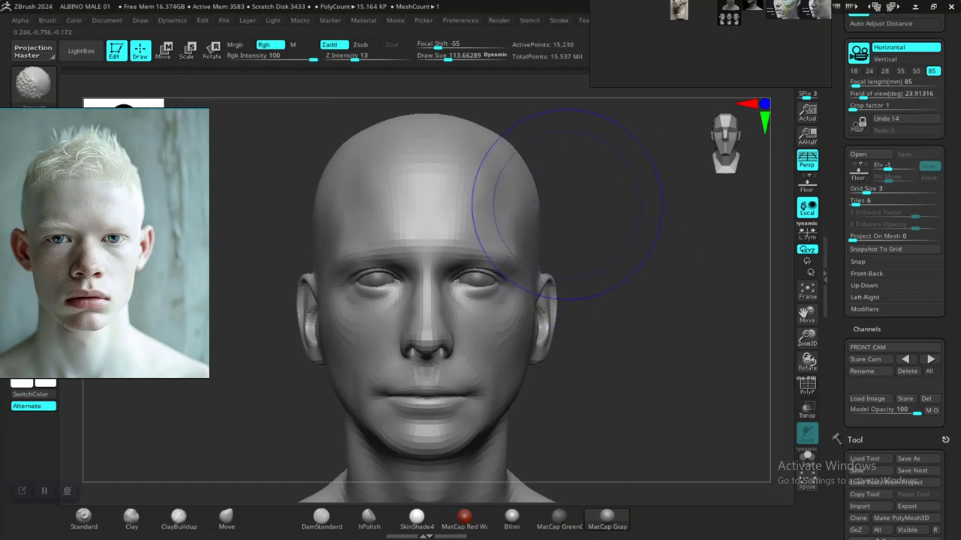
Work the nose tip, alternating Move and Smooth and checking quick brush settings
key(shift)
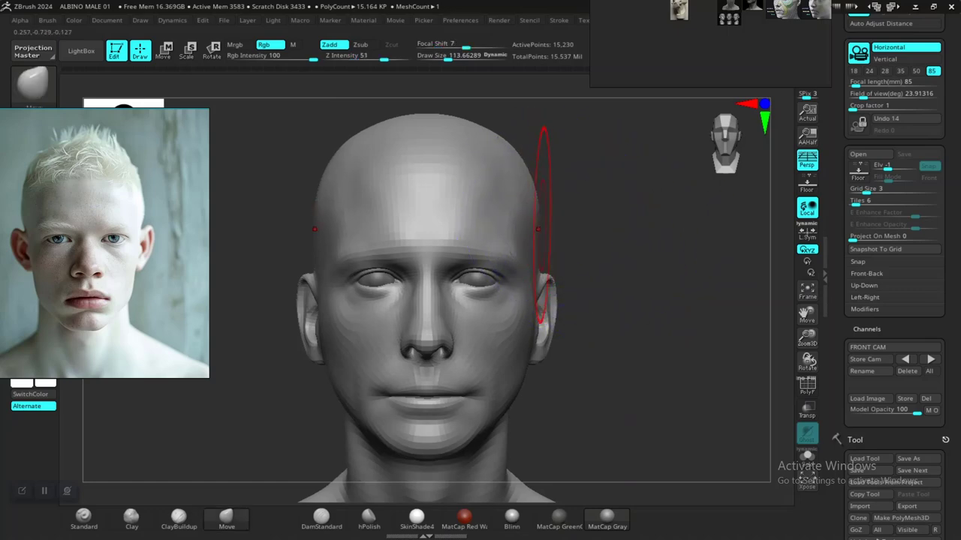
key(shift)
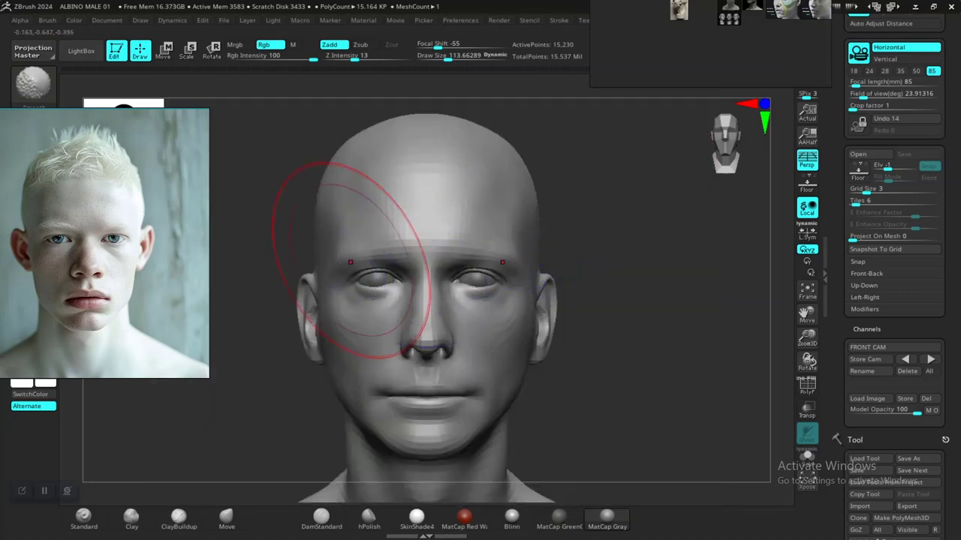
key(space)
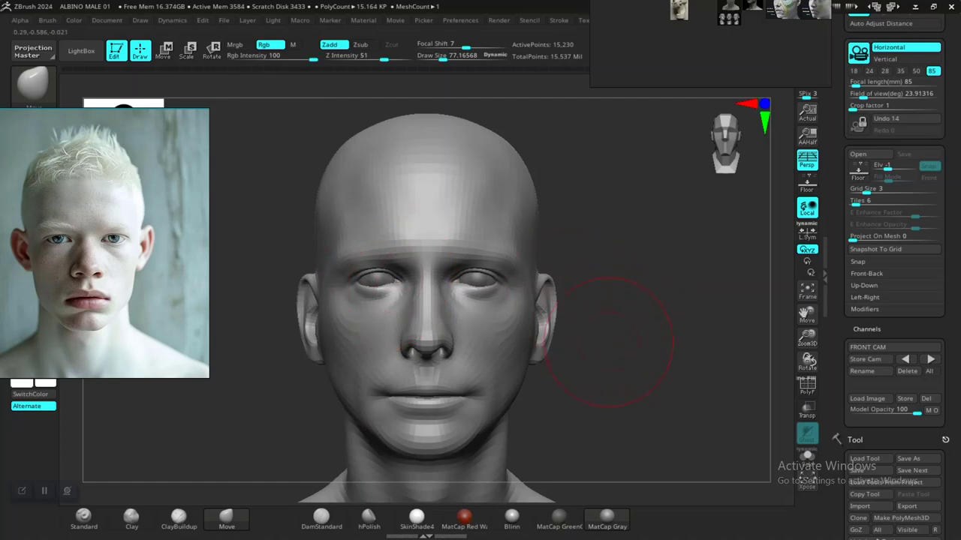
key(shift)
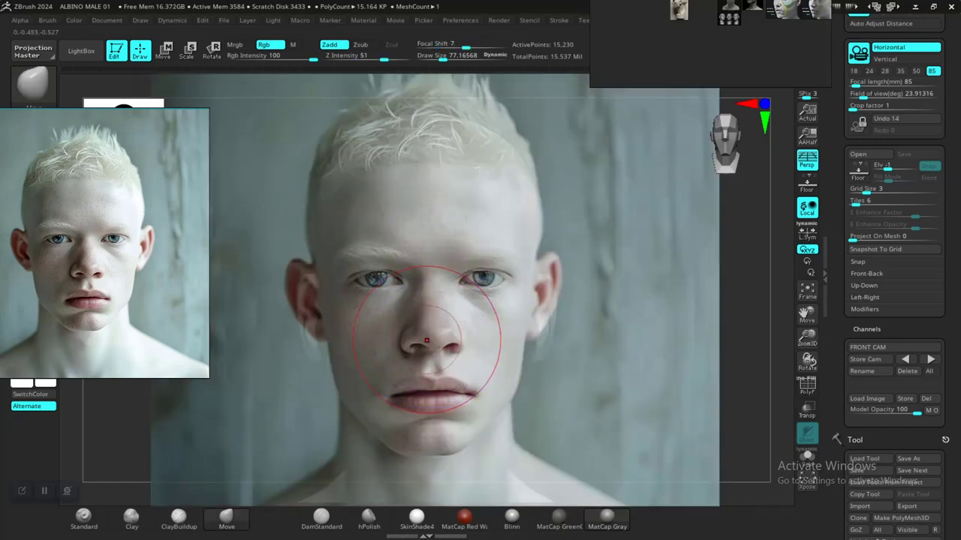
key(shift)
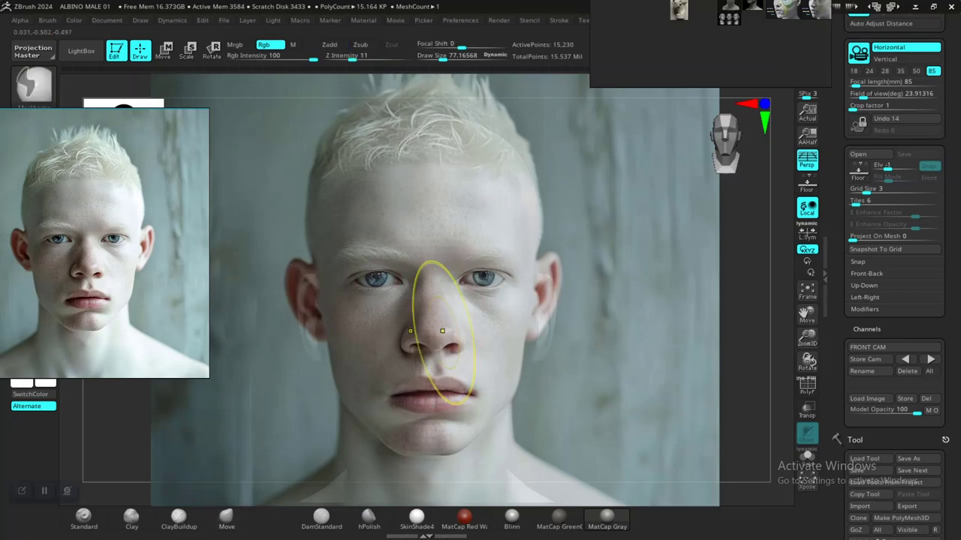
key(shift)
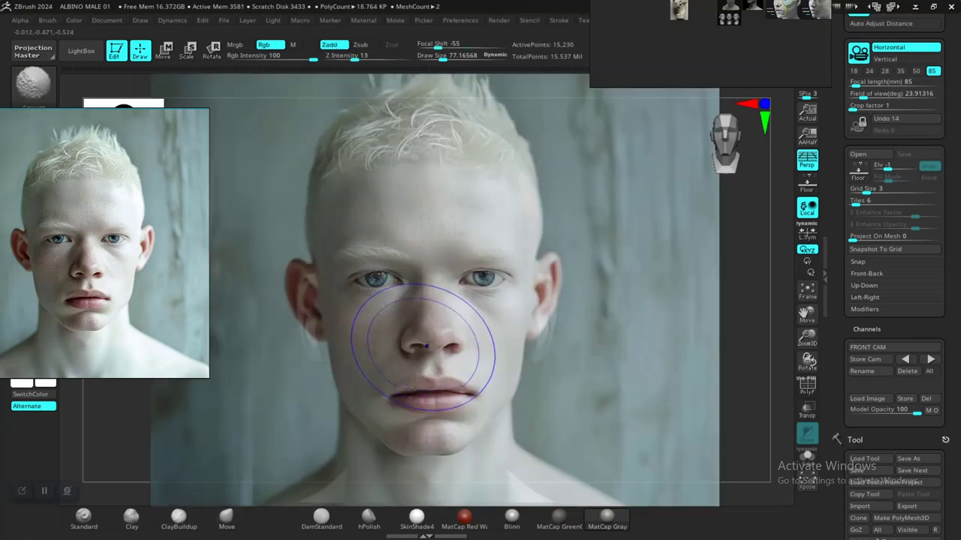
key(space)
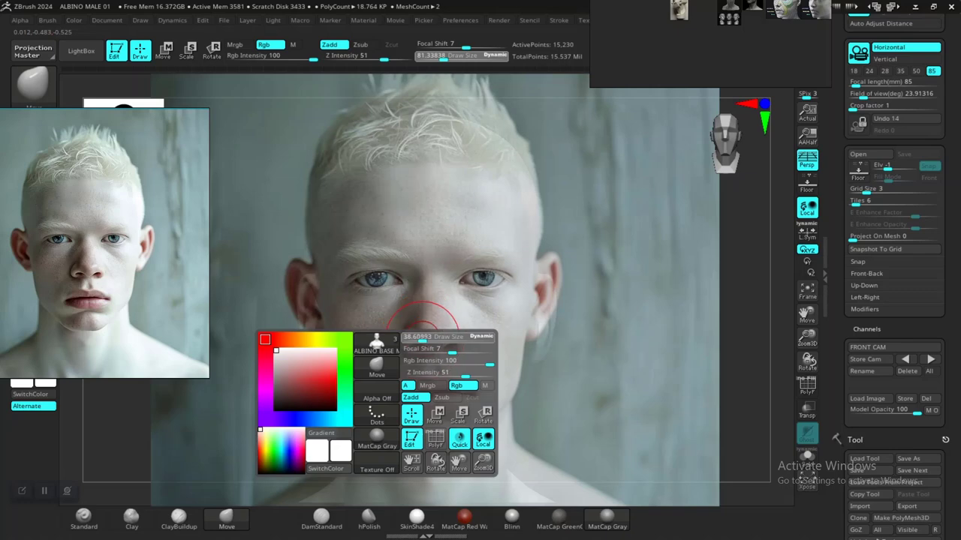
key(shift)
key(shift)
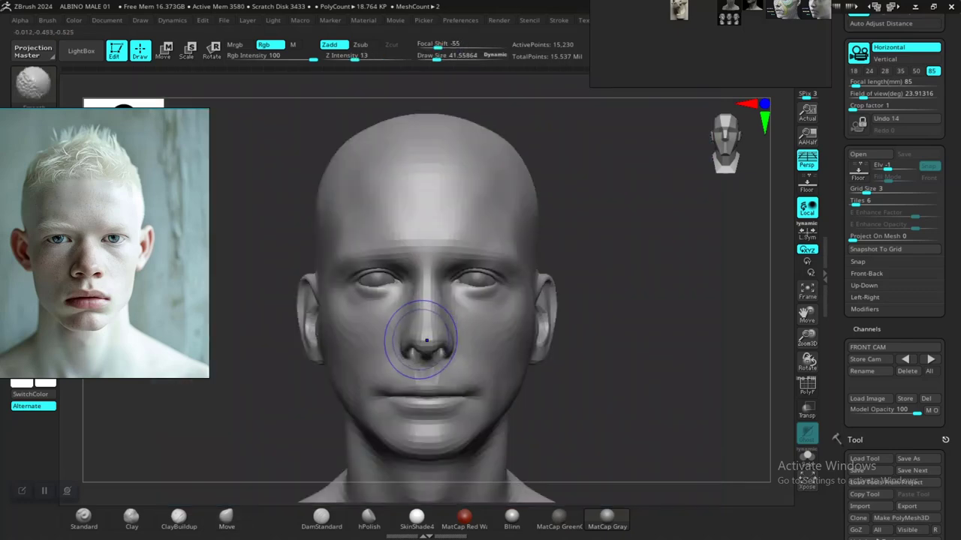
key(shift)
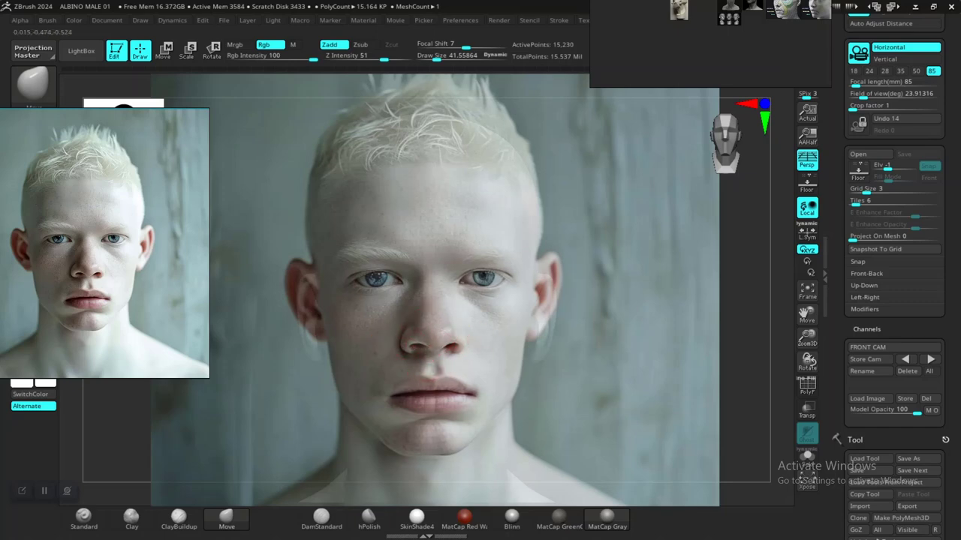
key(shift)
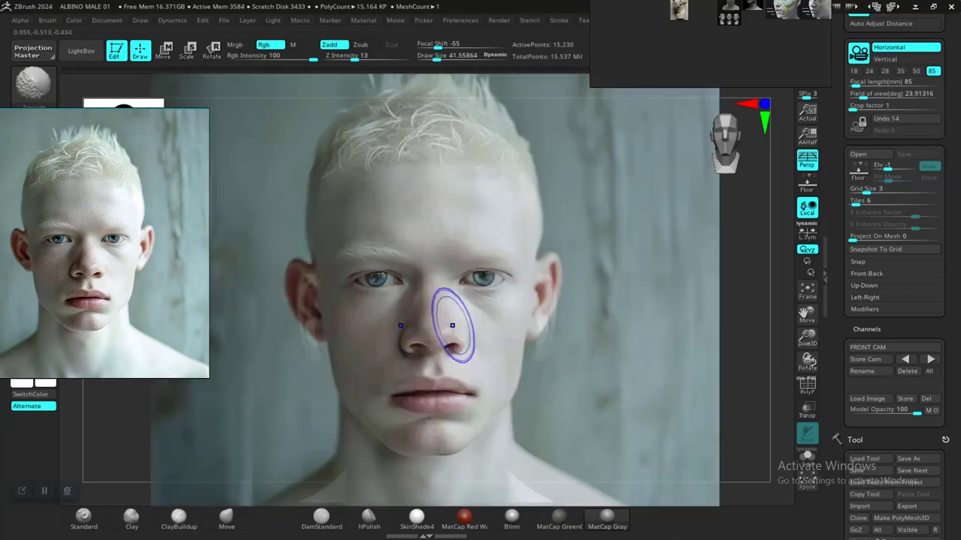
Shrink the brush to about 28 and smooth the nose, comparing with the reference photo
key(shift+z)
key(z)
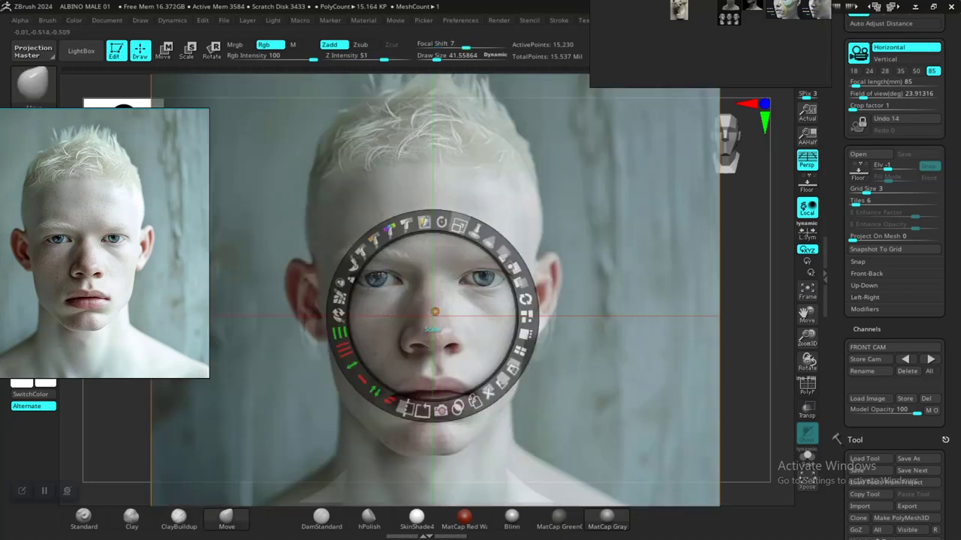
key(shift+z)
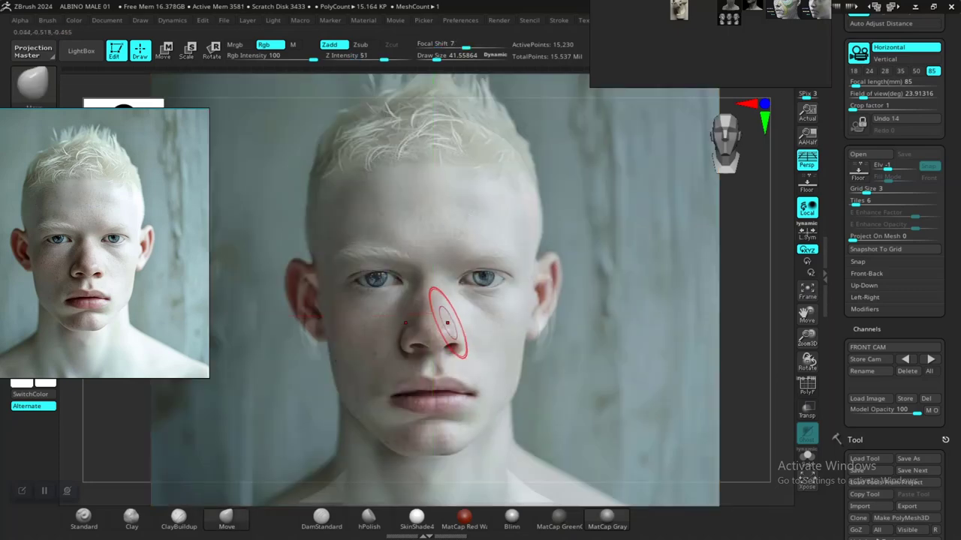
key(shift)
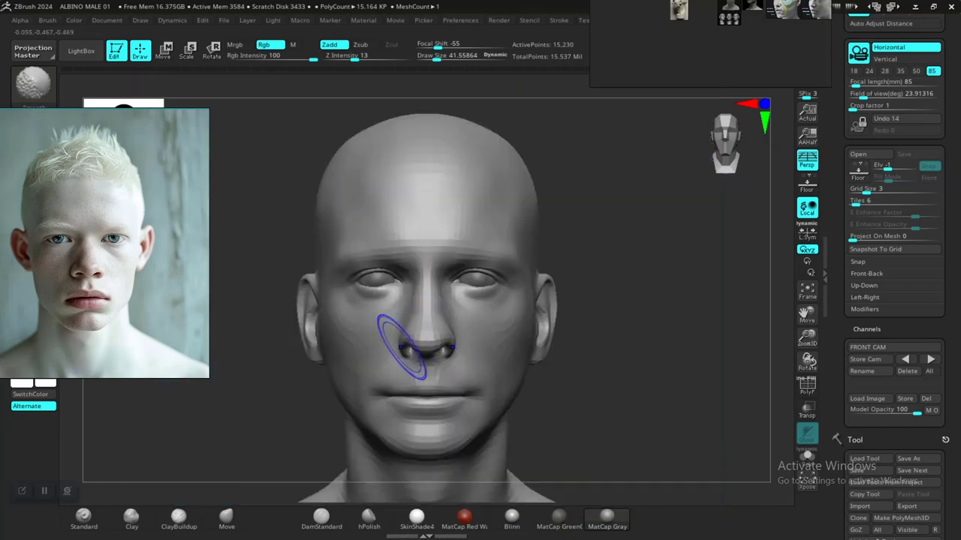
key(shift)
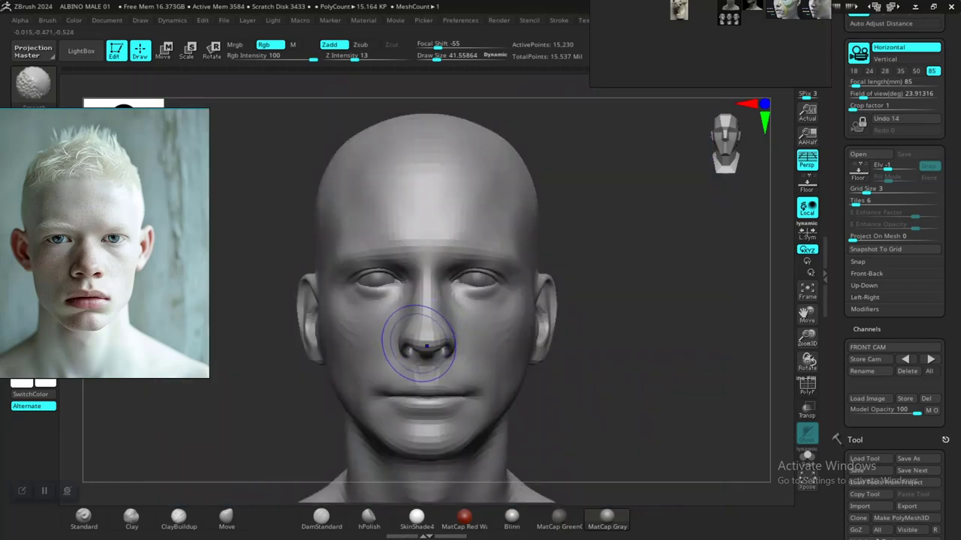
key(z)
key(z)
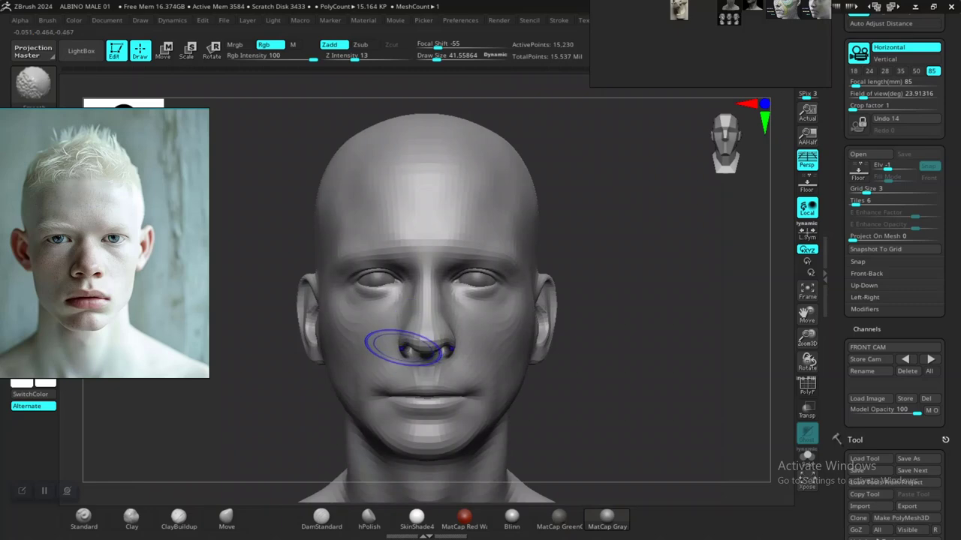
key(shift+z)
key(space)
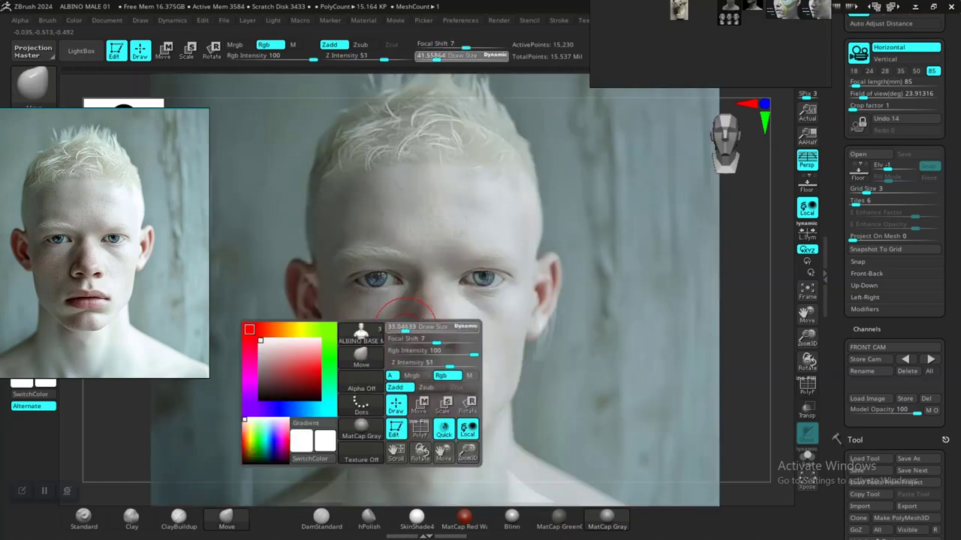
drag(405, 327, 396, 328)
key(z)
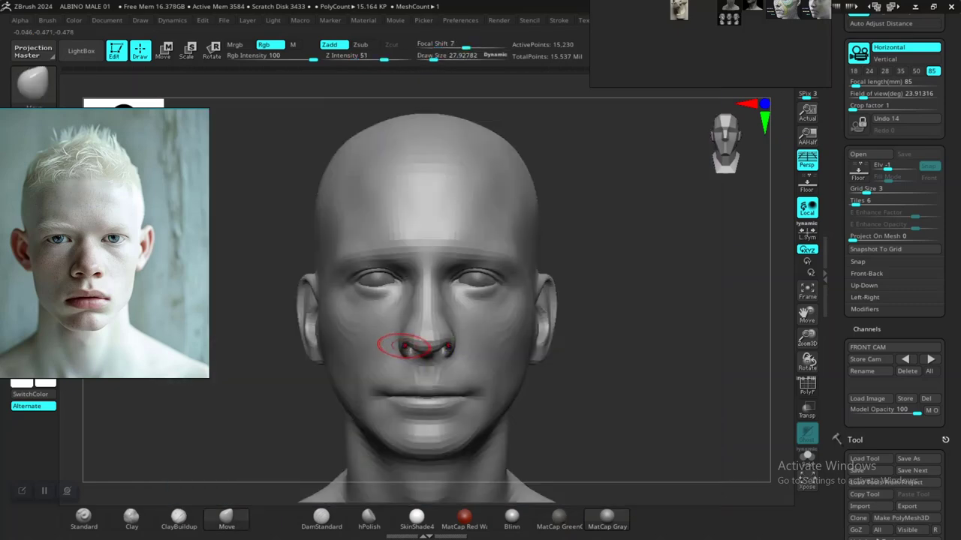
key(shift+z)
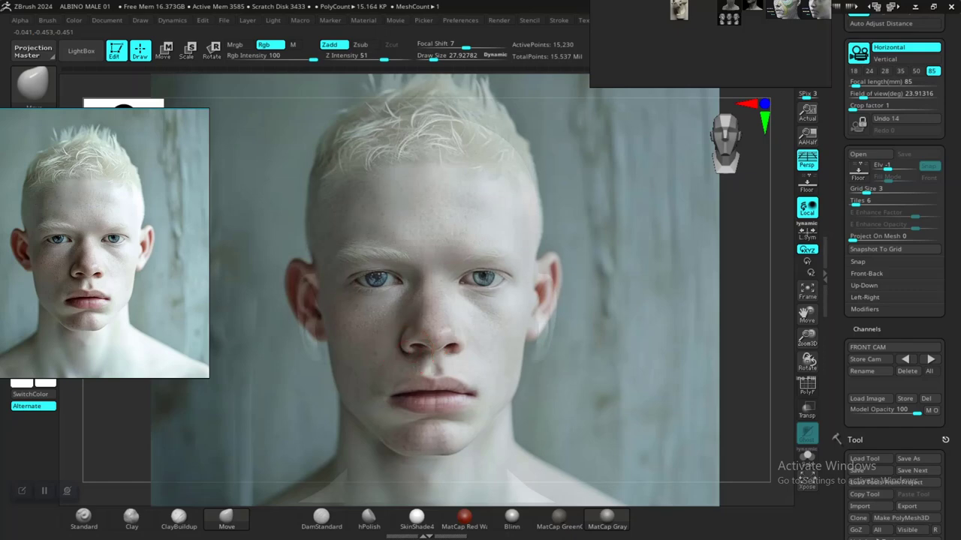
mouse_move(427, 339)
shift+mouse_down()
mouse_move(441, 357)
mouse_move(427, 344)
mouse_move(409, 350)
shift+mouse_up()
Smooth and reshape the left nostril, toggling the reference photo to compare
key(ctrl)
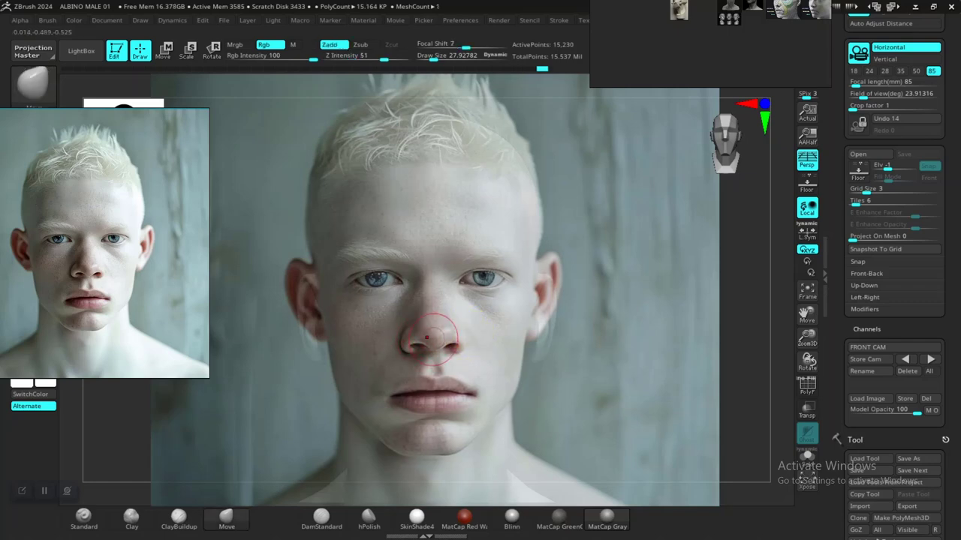
key(shift)
shift+drag(457, 316, 409, 332)
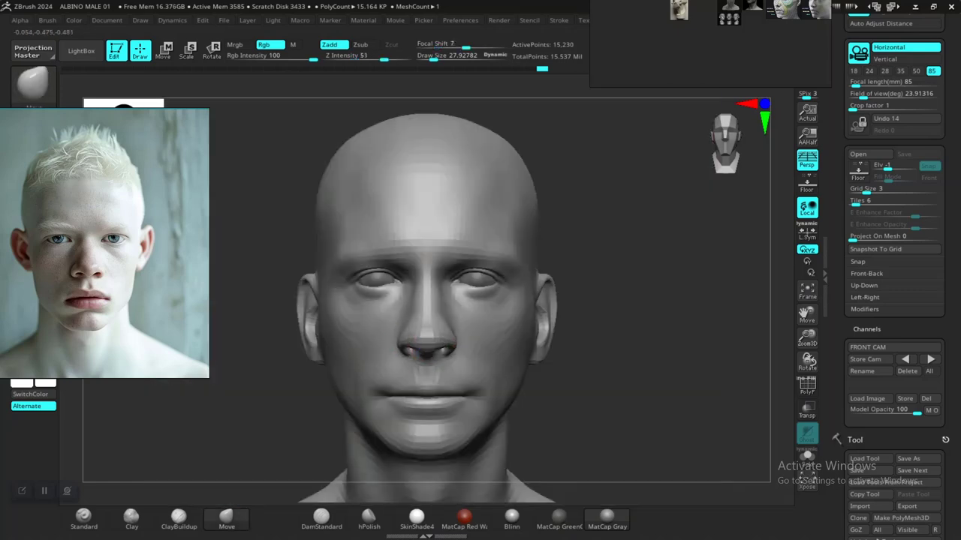
key(shift)
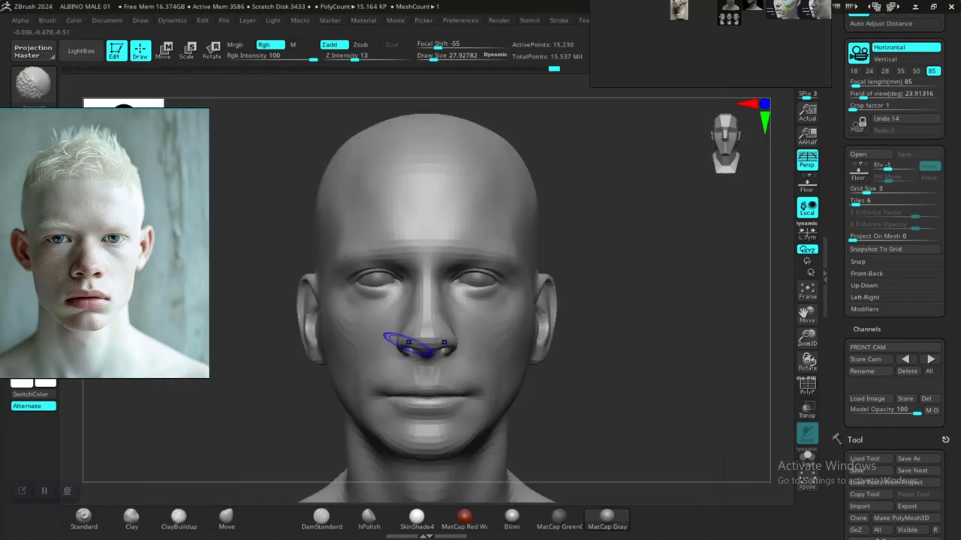
shift+drag(409, 347, 403, 348)
key(shift)
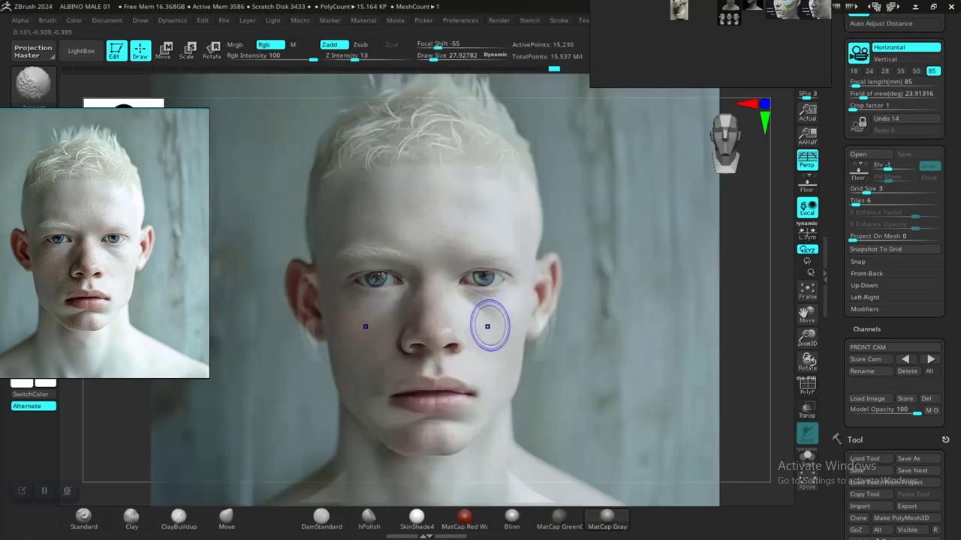
key(shift)
key(shift)
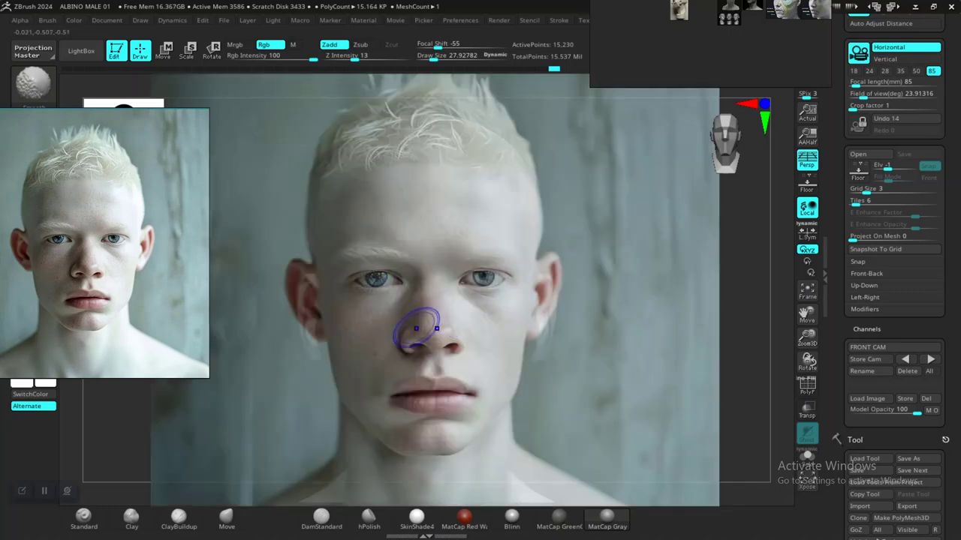
key(shift)
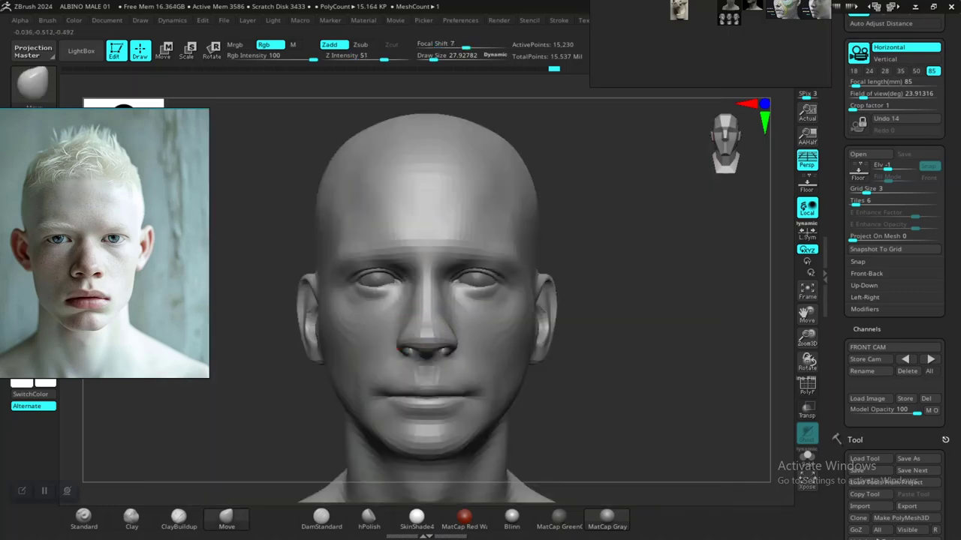
Refine the nostrils, alternating Move and Smooth while comparing against the reference photo
key(shift)
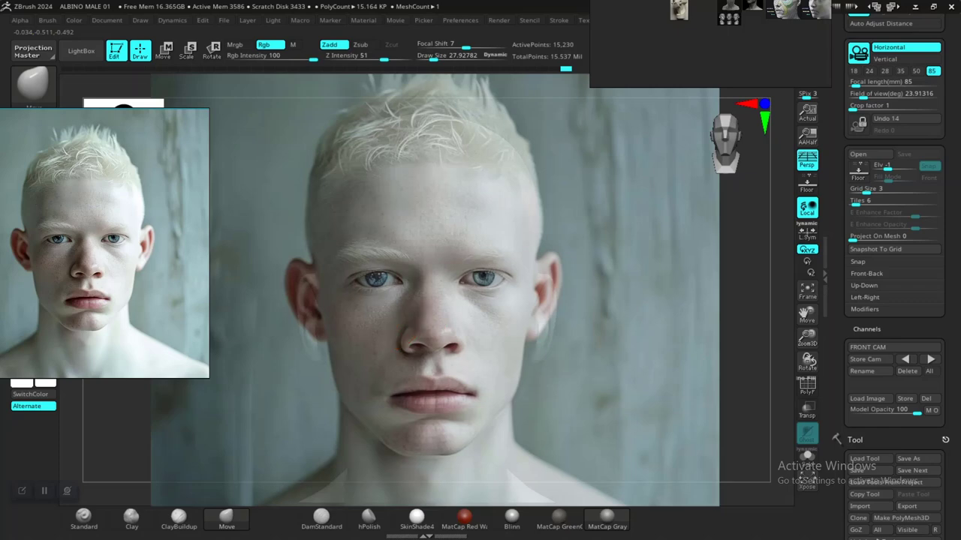
key(shift)
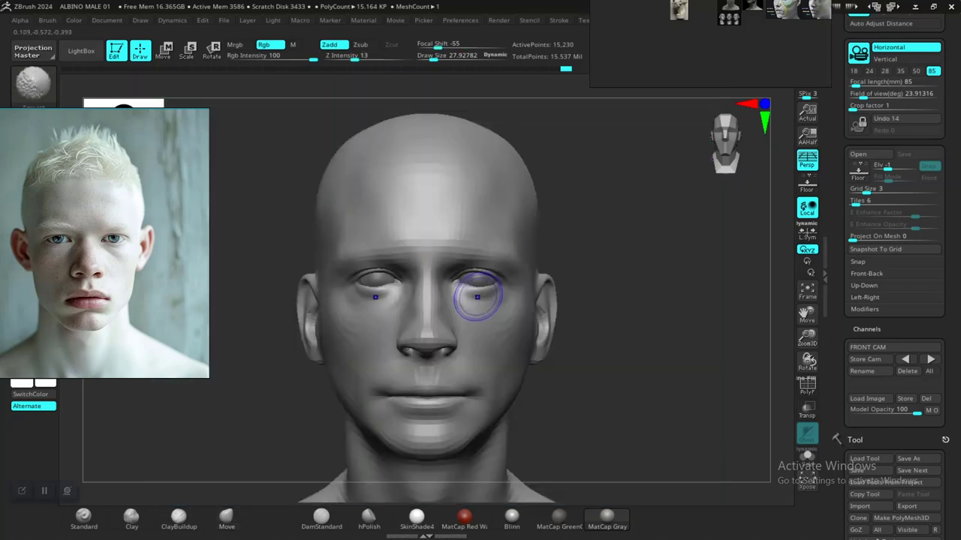
key(shift)
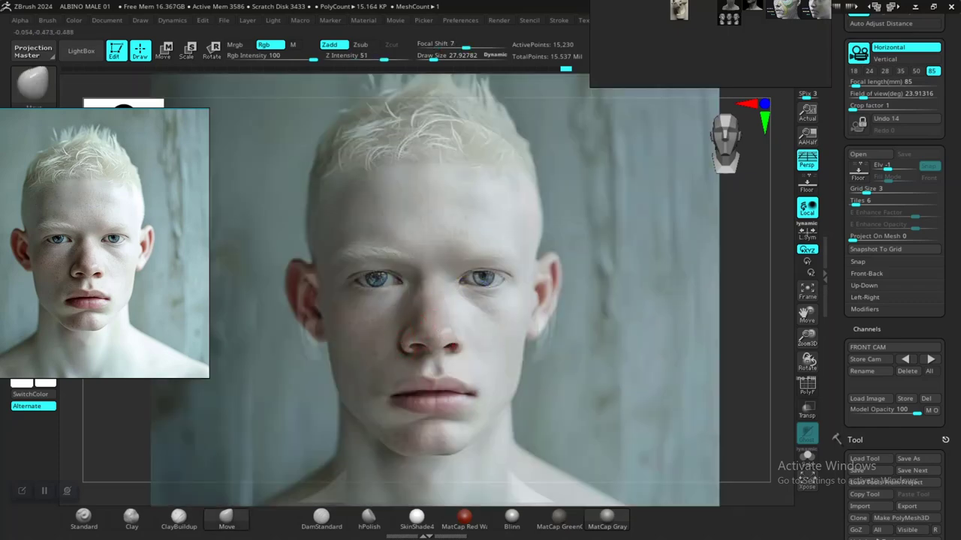
key(shift)
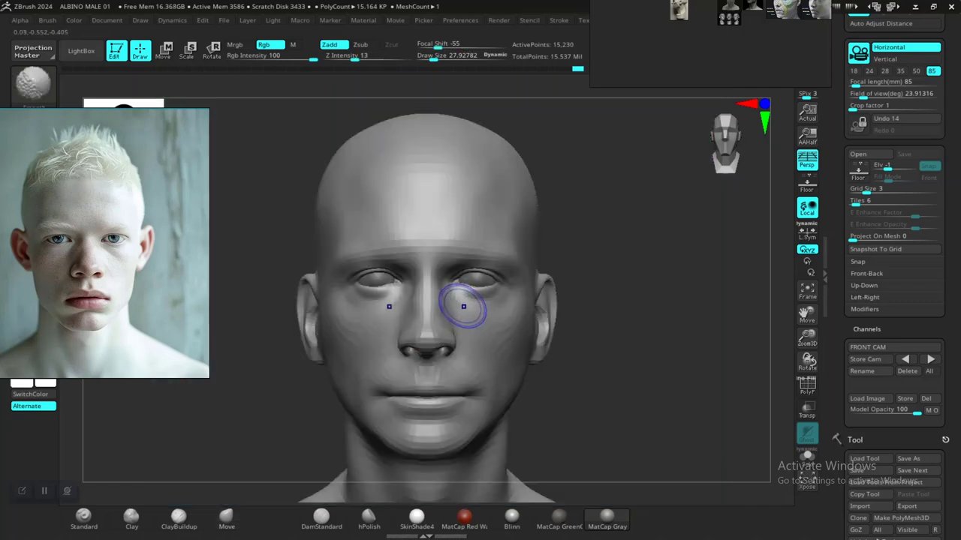
key(shift)
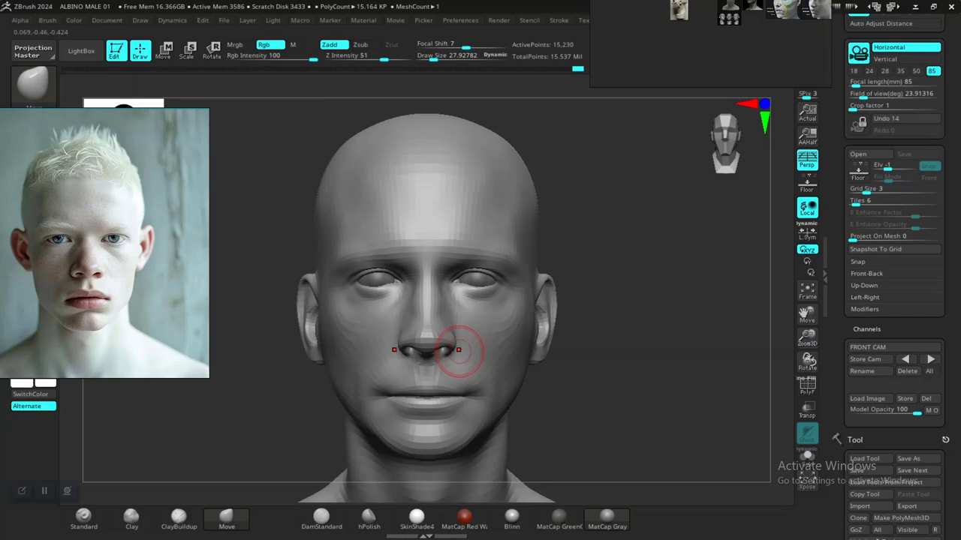
key(shift)
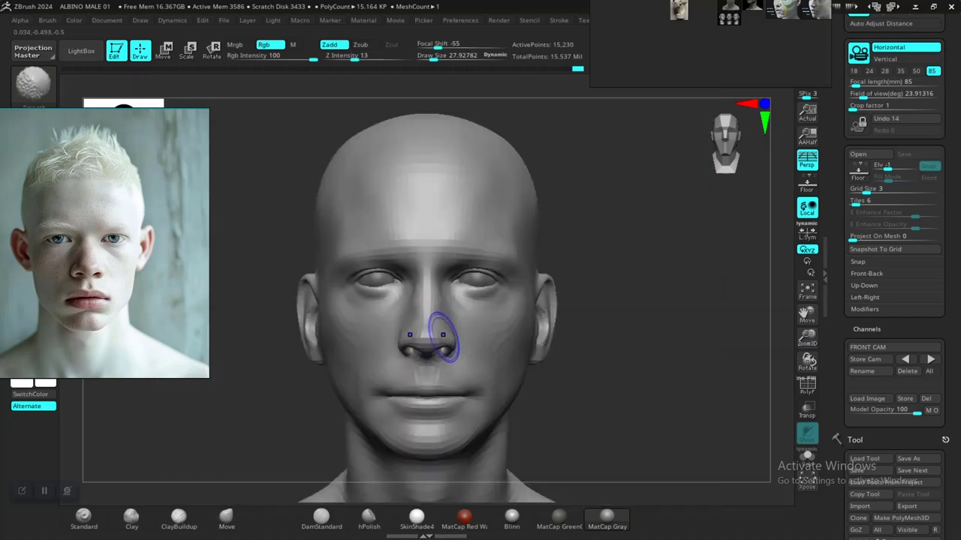
key(shift)
key(shift)
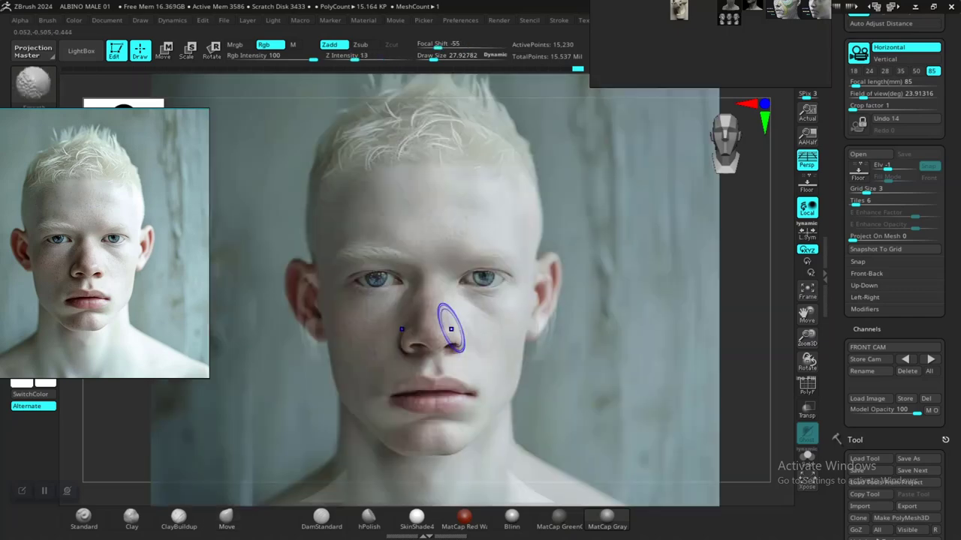
key(shift)
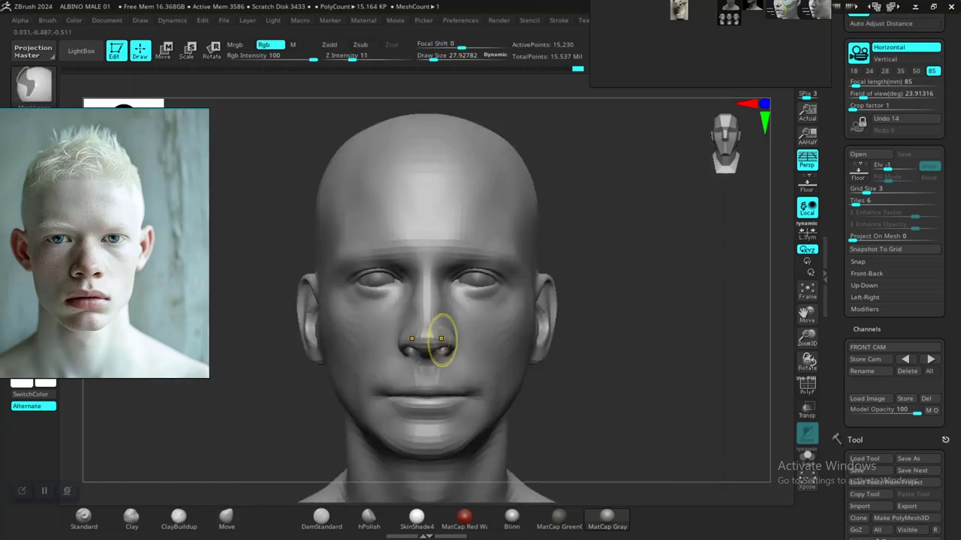
key(shift)
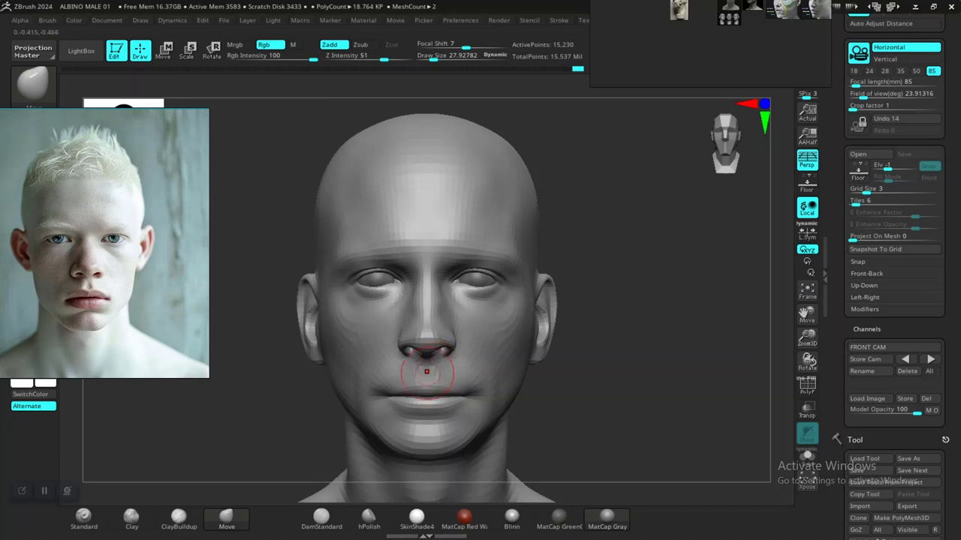
key(shift)
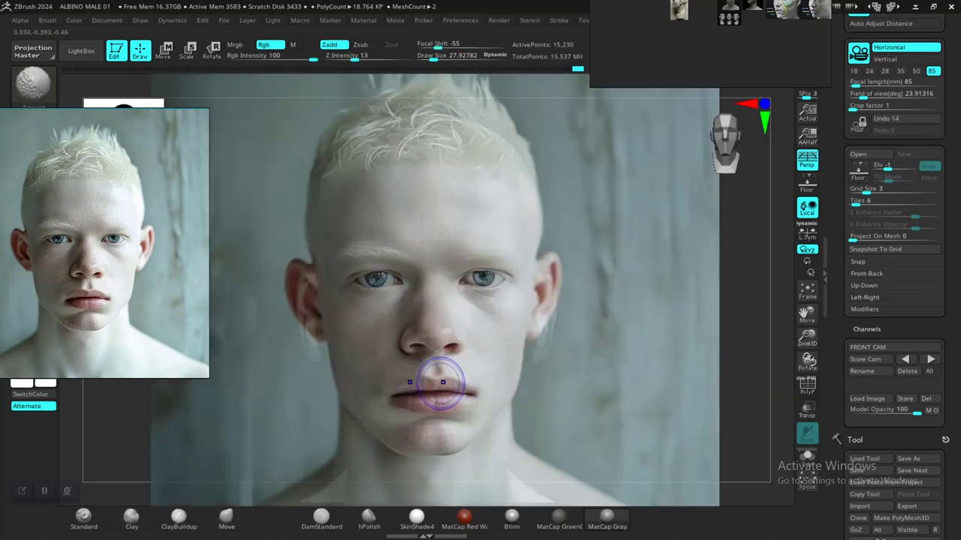
Smooth and reshape the lips, toggling the reference photo to check them
shift+drag(437, 385, 426, 408)
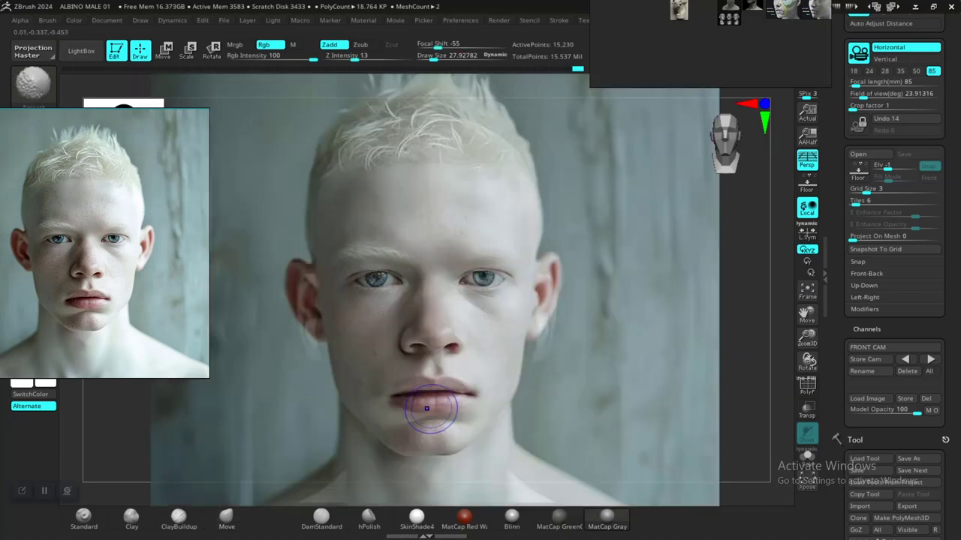
key(shift+z)
key(shift+z)
key(shift+z)
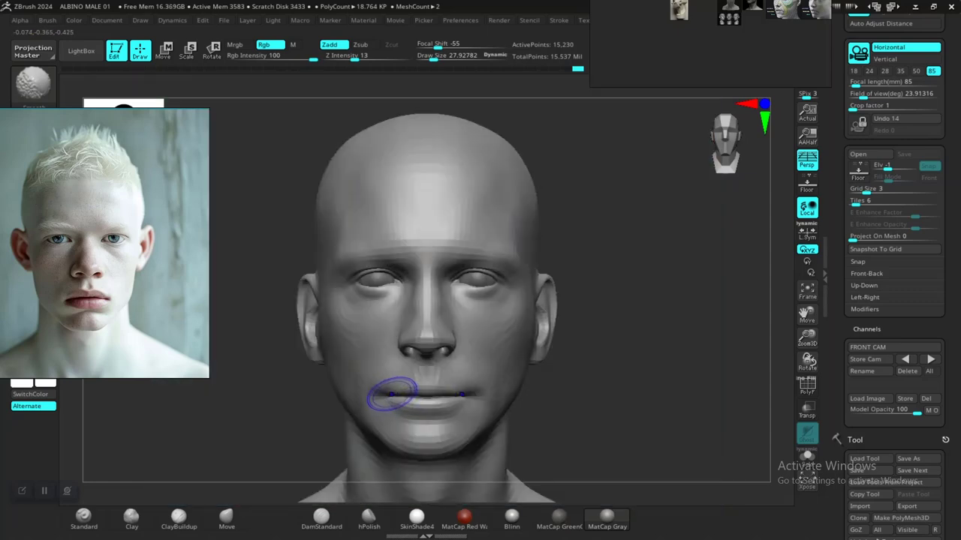
key(shift+z)
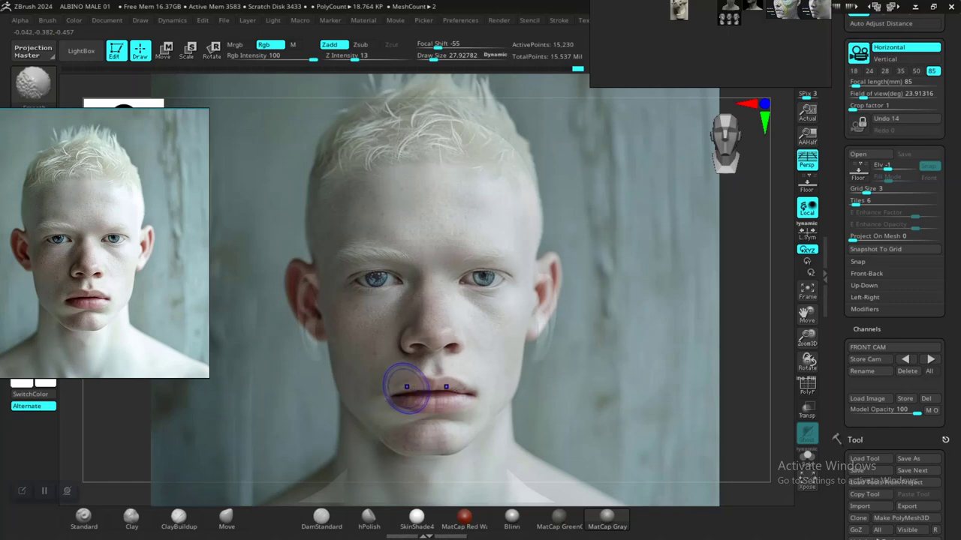
key(shift+z)
Activate the Move brush and Gizmo, then frame the whole head and chest
key(b)
key(m)
key(v)
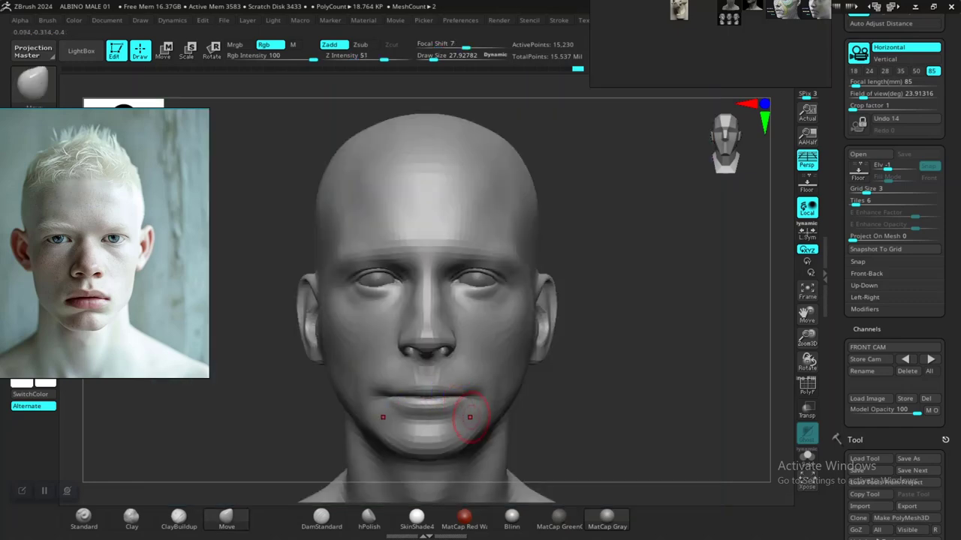
key(w)
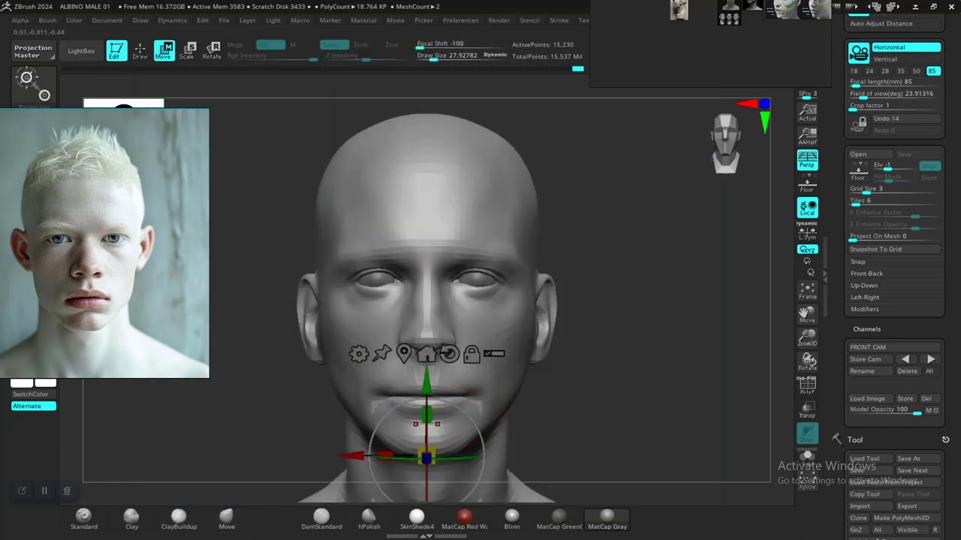
scroll(427, 301, down, 3)
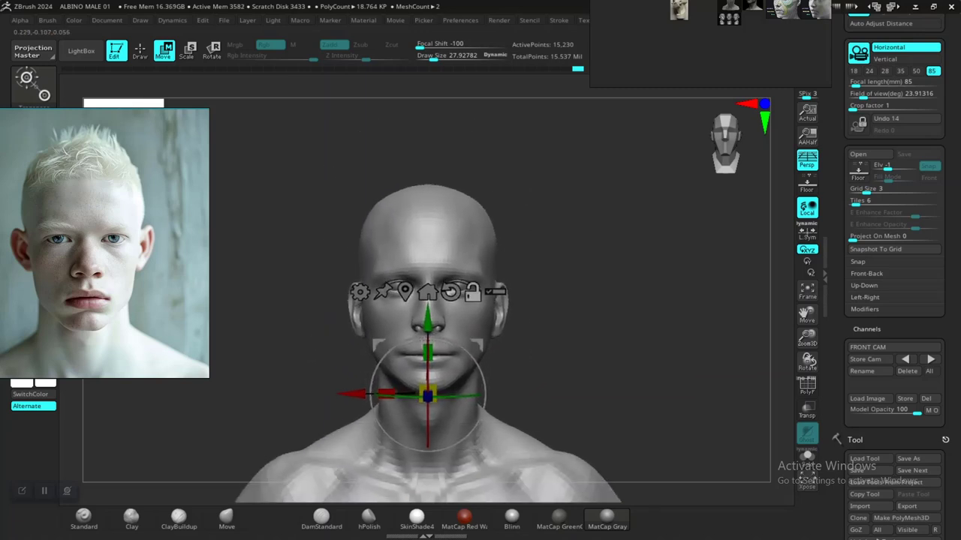
scroll(426, 316, down, 2)
scroll(427, 315, down, 2)
scroll(427, 315, down, 1)
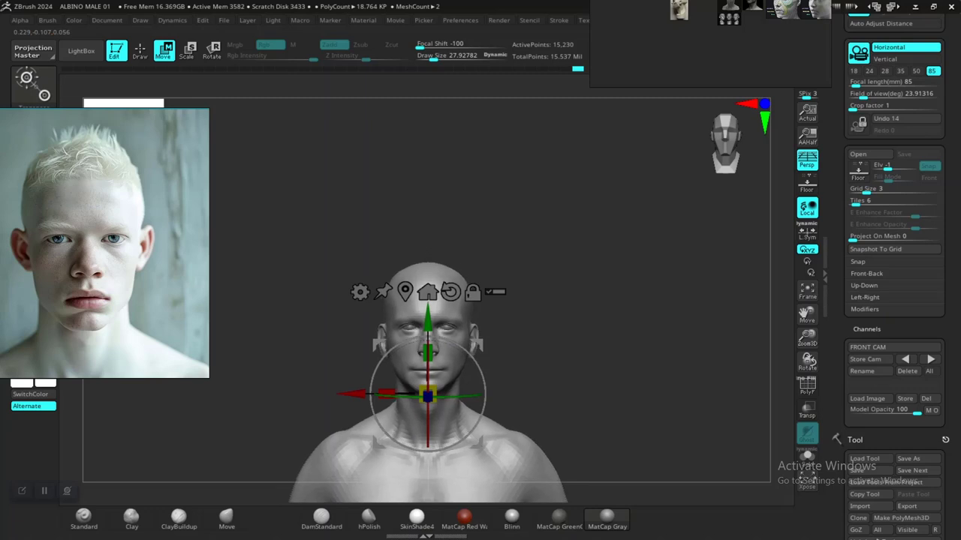
scroll(428, 394, up, 2)
scroll(428, 394, up, 2)
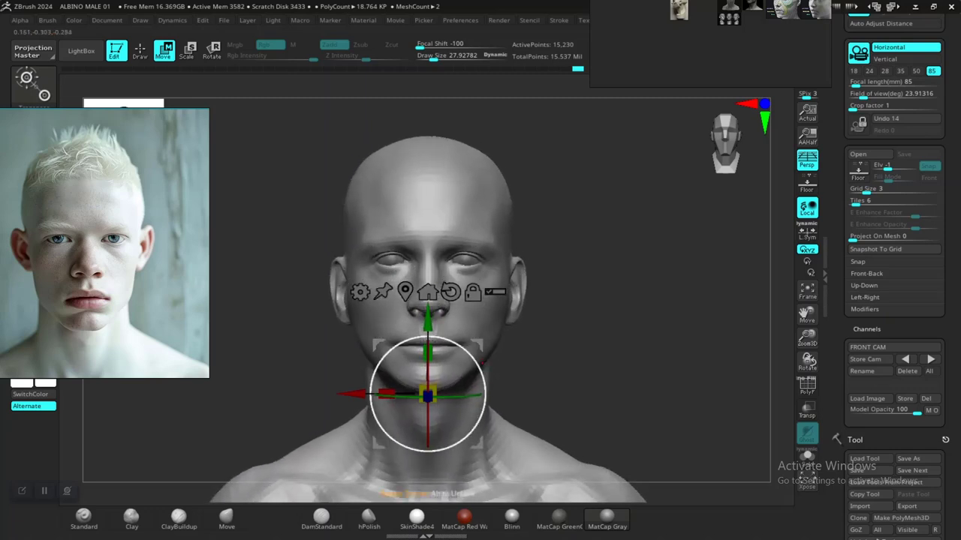
alt+drag(428, 394, 437, 369)
scroll(458, 390, down, 2)
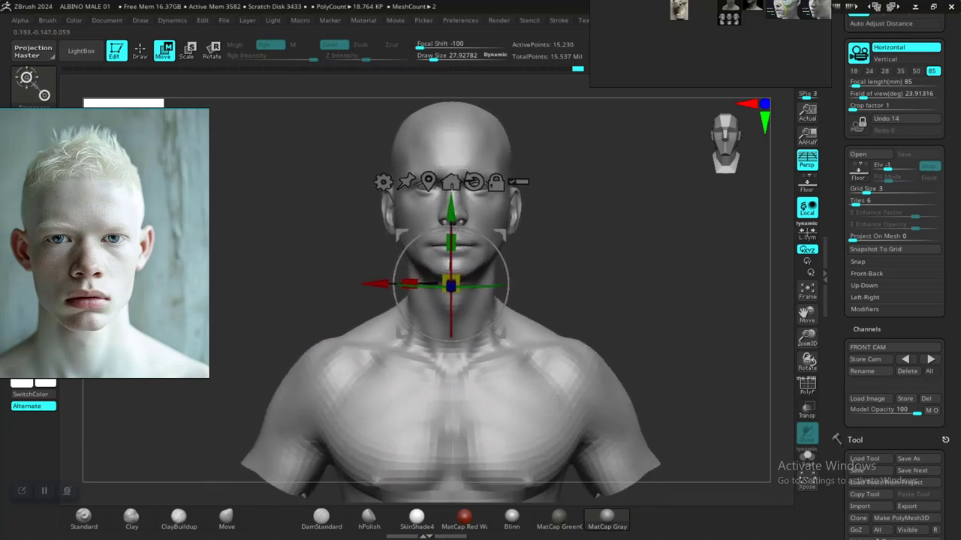
scroll(472, 406, down, 1)
click(472, 407)
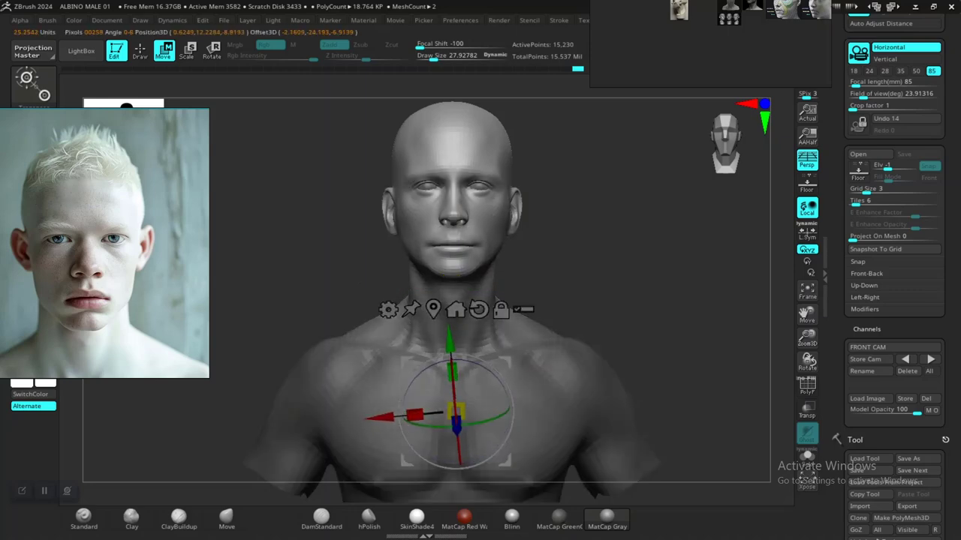
Place the gizmo at the chin, align its axes, and nudge the chin in profile
scroll(458, 410, up, 1)
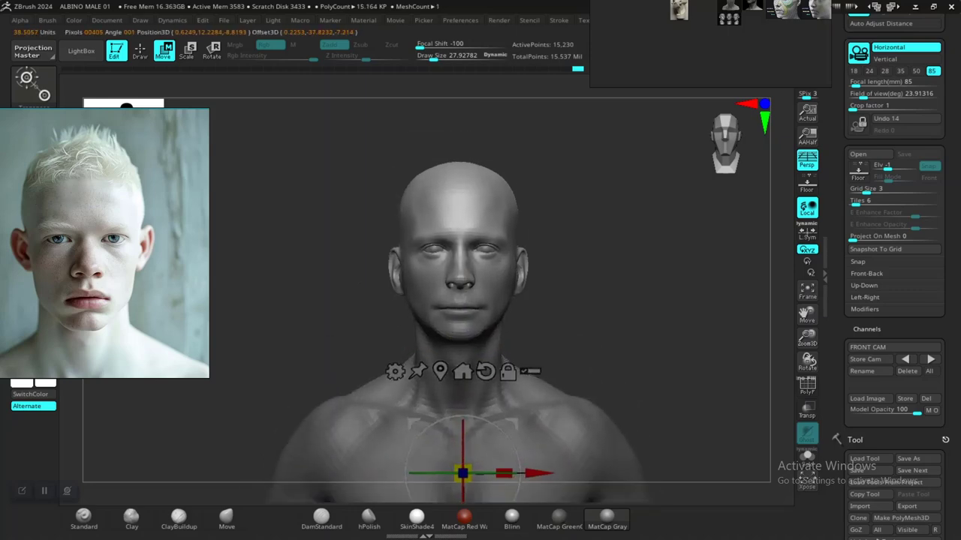
scroll(458, 410, up, 1)
scroll(458, 410, up, 2)
alt+drag(458, 225, 458, 450)
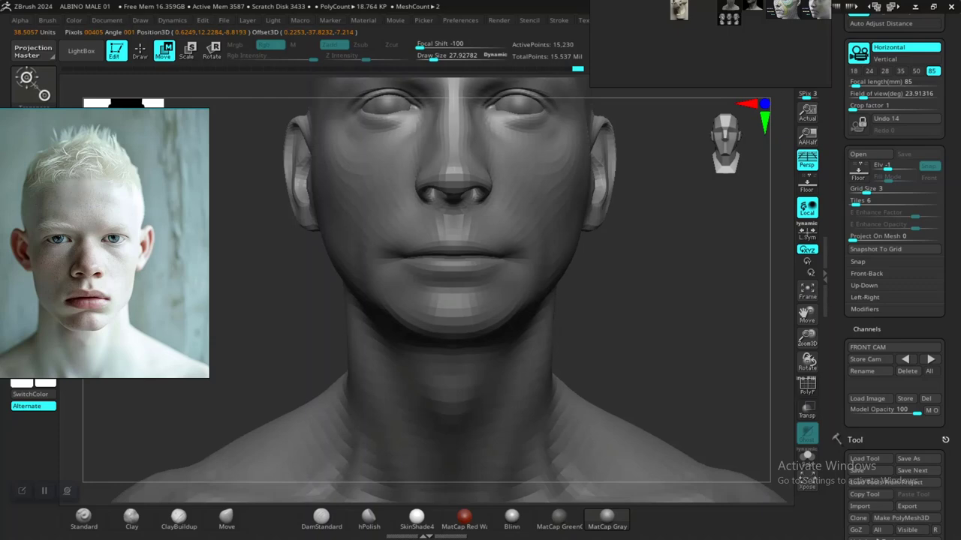
click(461, 308)
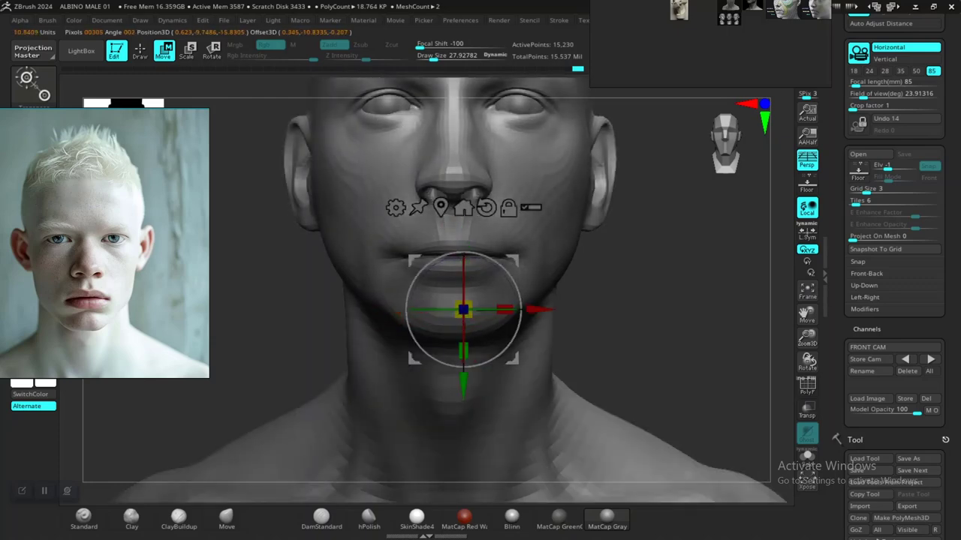
alt+drag(463, 309, 465, 308)
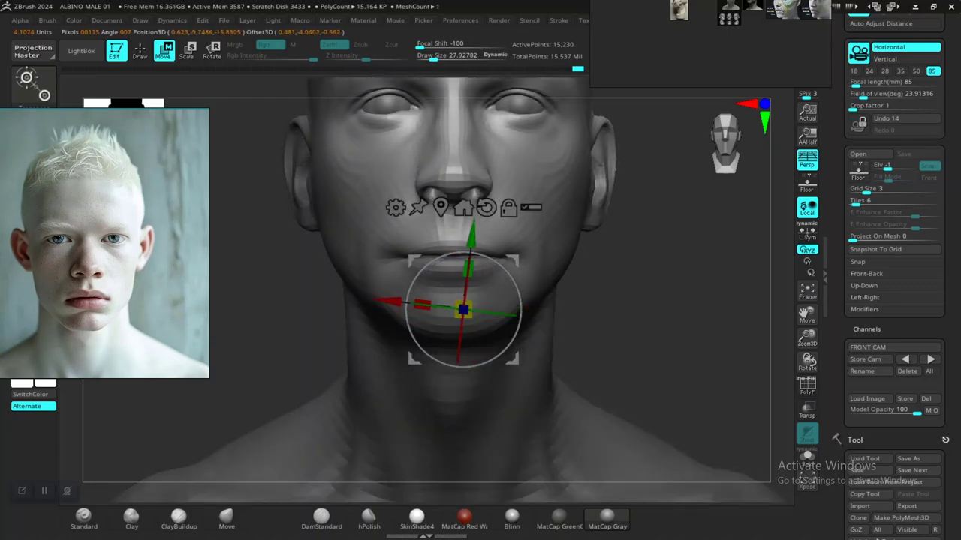
drag(600, 337, 714, 338)
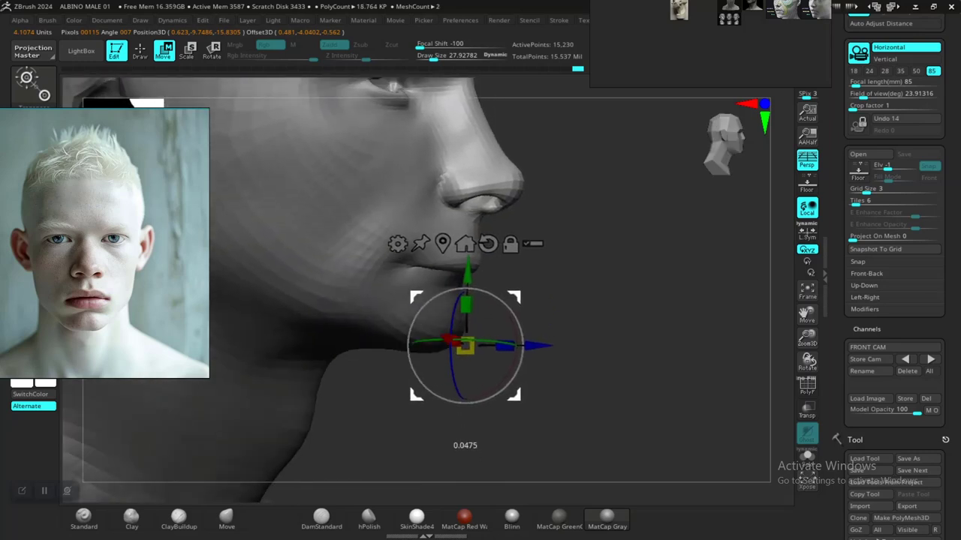
drag(463, 308, 452, 184)
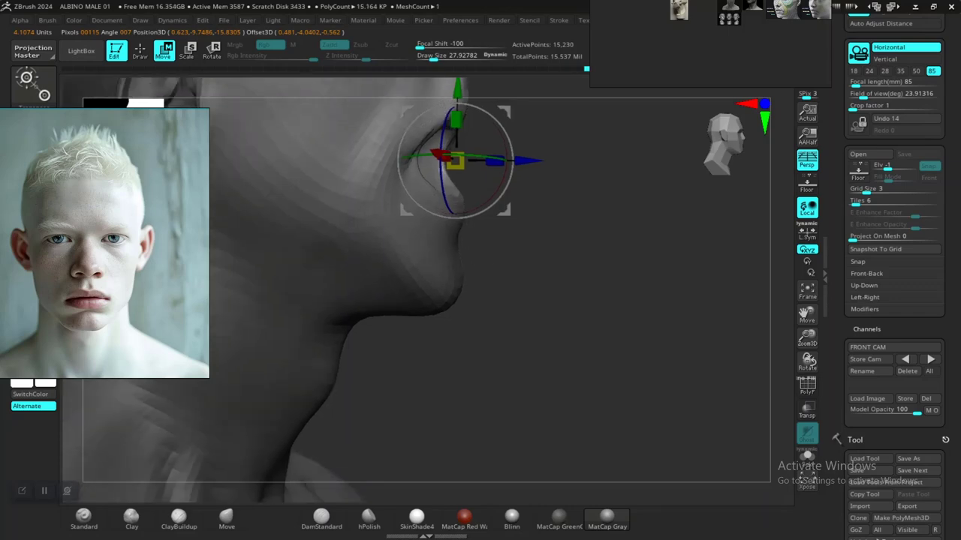
drag(638, 338, 525, 346)
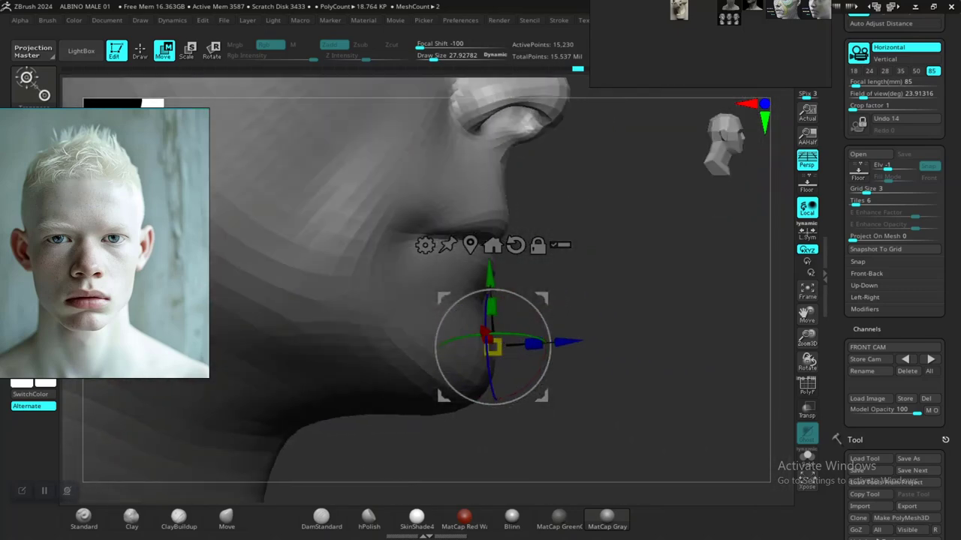
key(q)
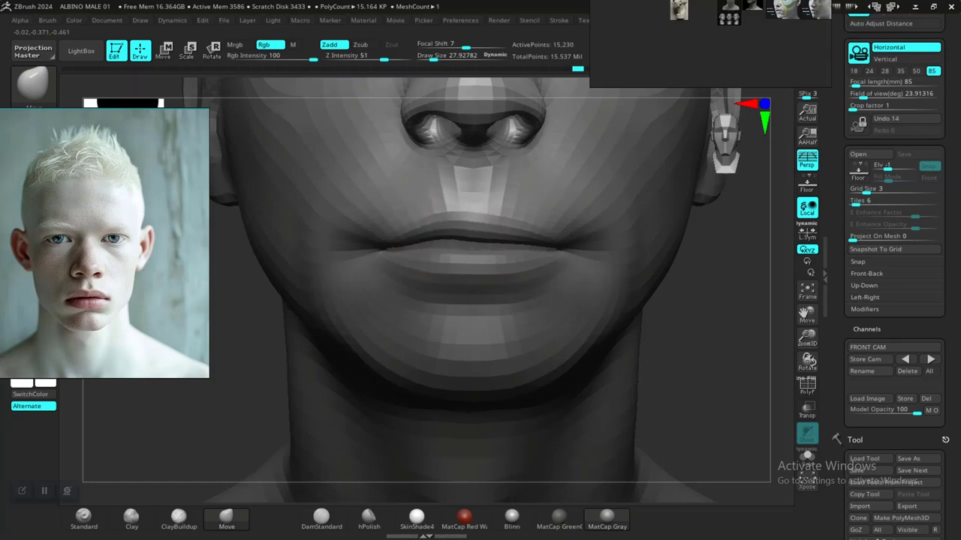
Flatten the upper lip and soften its cupid's-bow hump with the Move brush
mouse_move(461, 216)
mouse_down()
mouse_move(520, 228)
mouse_move(514, 201)
mouse_move(515, 236)
mouse_move(489, 187)
mouse_move(525, 247)
mouse_up()
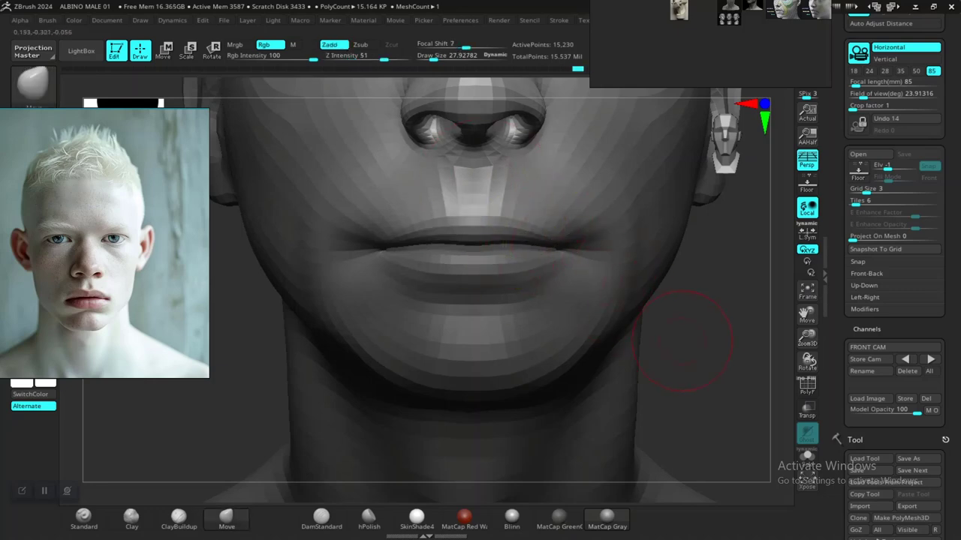
drag(708, 332, 684, 340)
key(w)
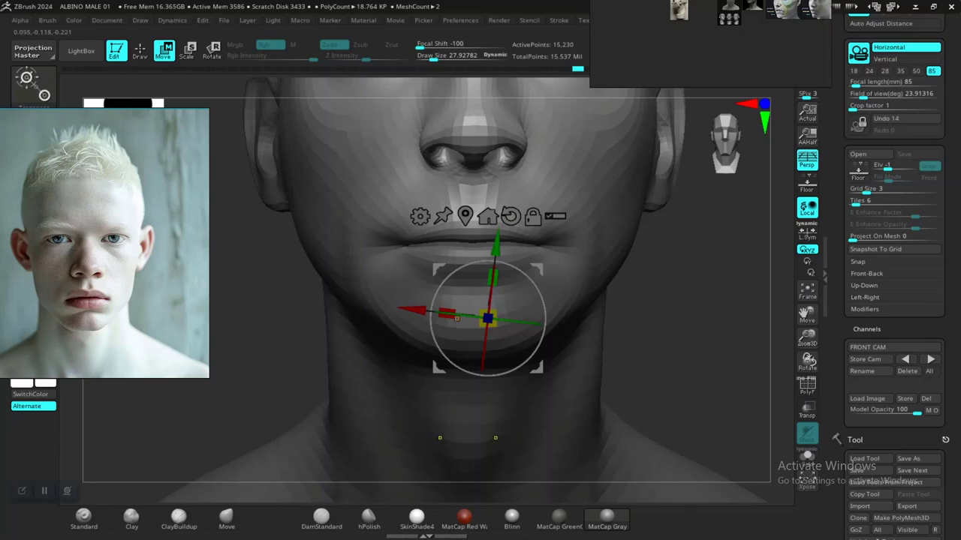
click(494, 429)
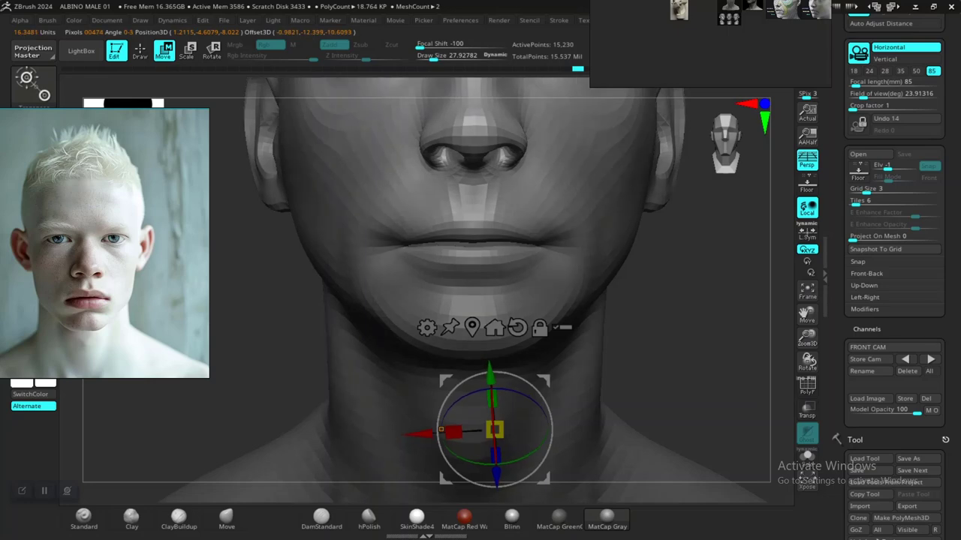
click(494, 429)
Place the gizmo at the chin, test a jaw tilt in right profile, and undo it
click(508, 193)
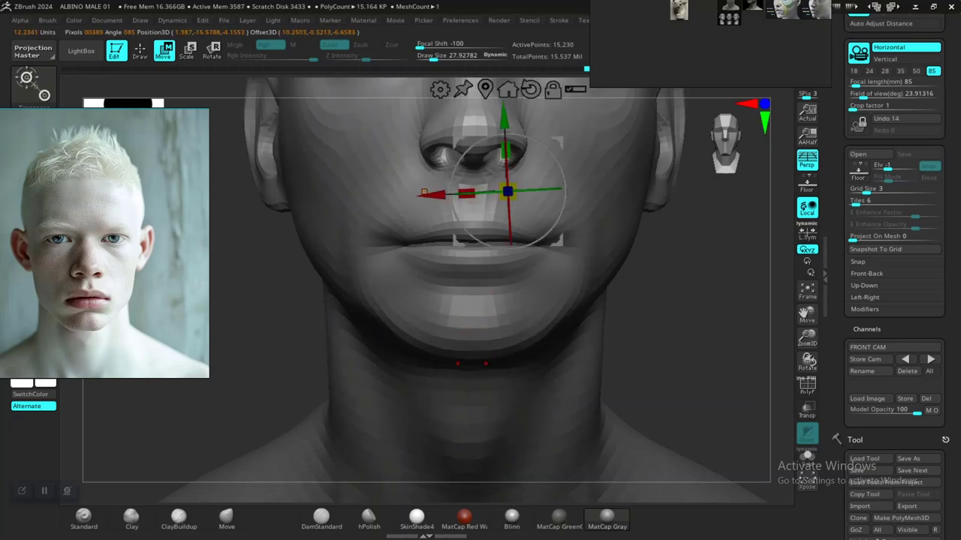
click(484, 315)
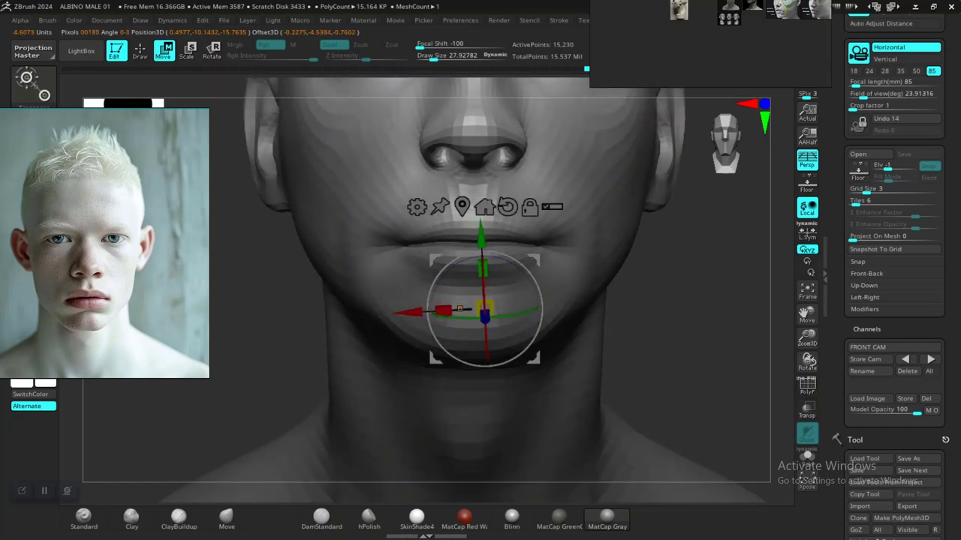
mouse_move(406, 311)
mouse_down()
mouse_move(525, 315)
mouse_move(485, 239)
mouse_move(469, 376)
mouse_up()
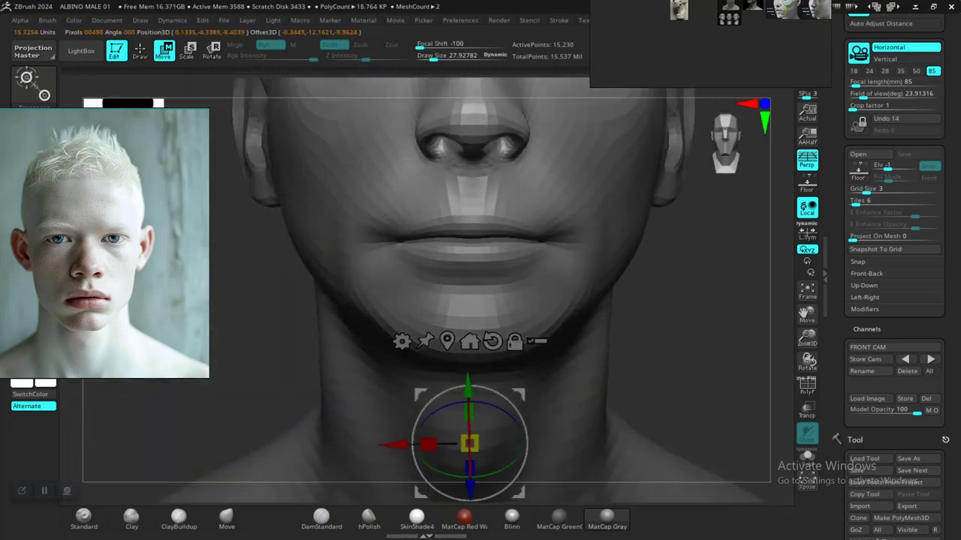
key(f)
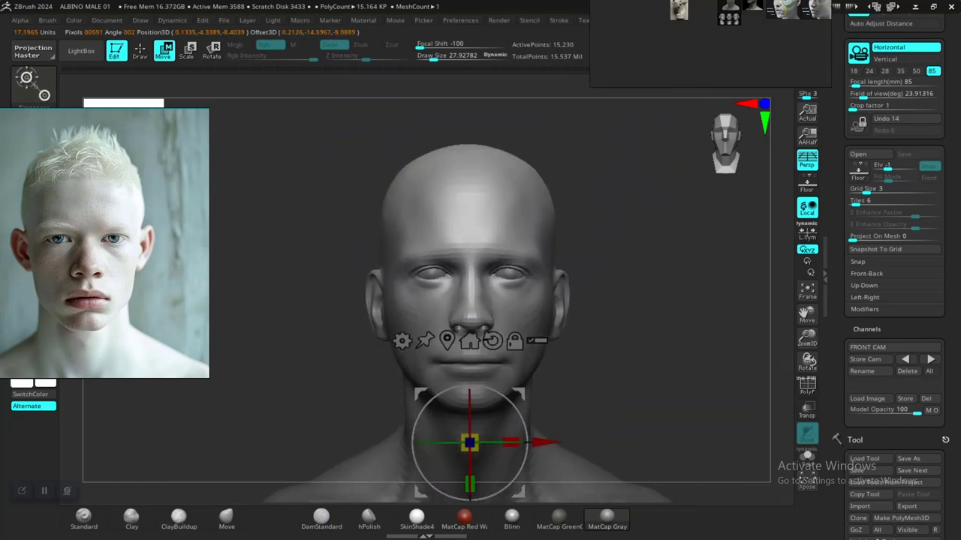
mouse_move(638, 301)
mouse_down()
mouse_move(736, 308)
mouse_move(720, 308)
mouse_up()
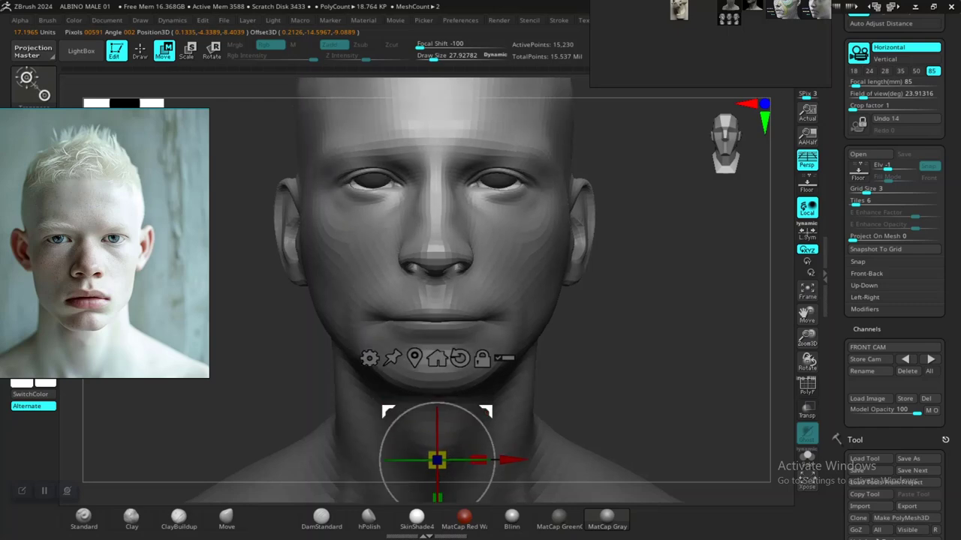
drag(437, 480, 439, 364)
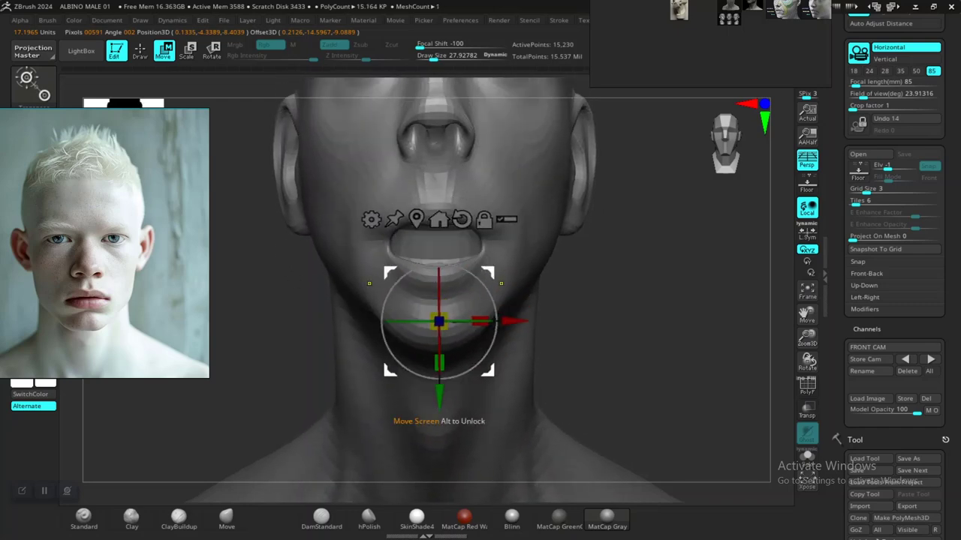
key(ctrl+z)
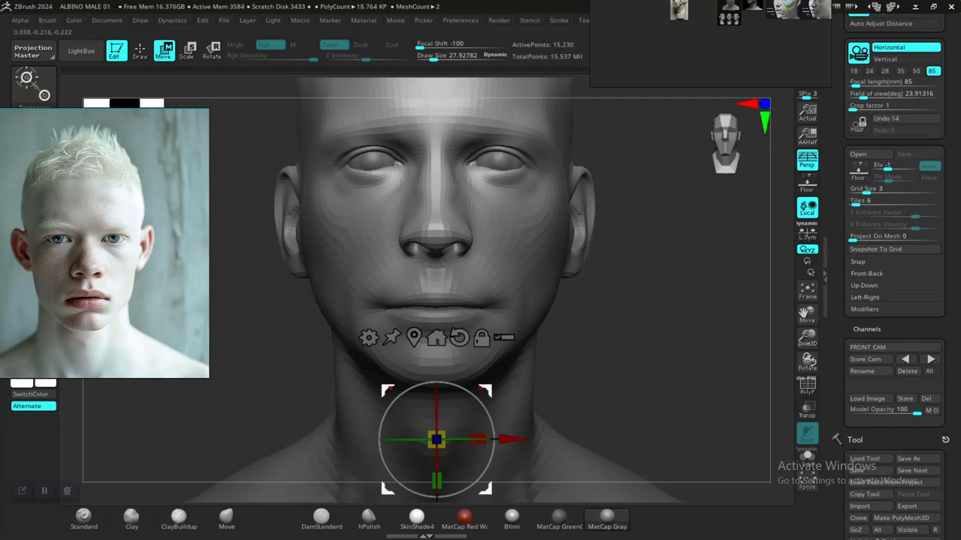
key(q)
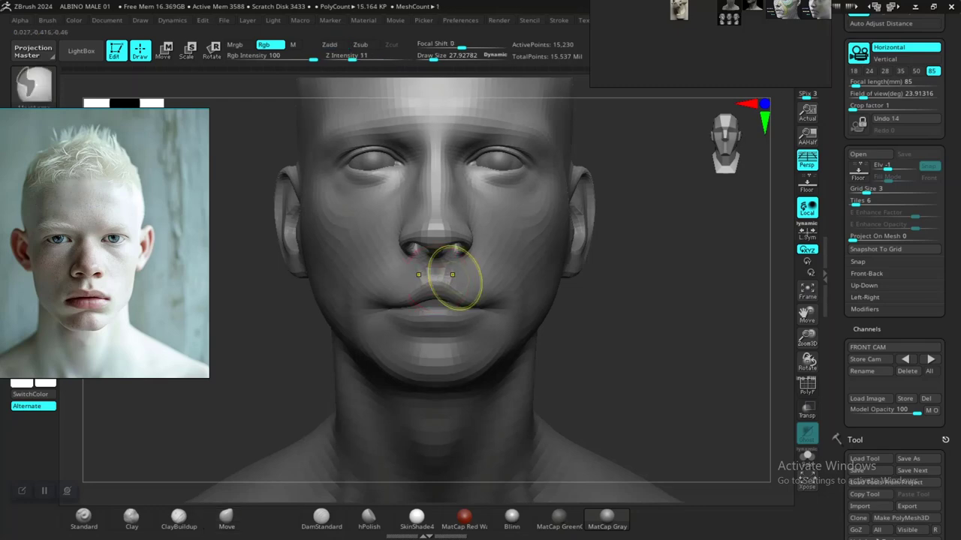
Zoom in on the nose and lips and lasso-mask the neck area
mouse_move(622, 311)
alt+mouse_down()
mouse_move(686, 364)
mouse_move(557, 323)
mouse_move(526, 286)
mouse_move(526, 336)
alt+mouse_up()
mouse_move(342, 422)
ctrl+mouse_down()
mouse_move(660, 177)
mouse_move(556, 171)
ctrl+mouse_up()
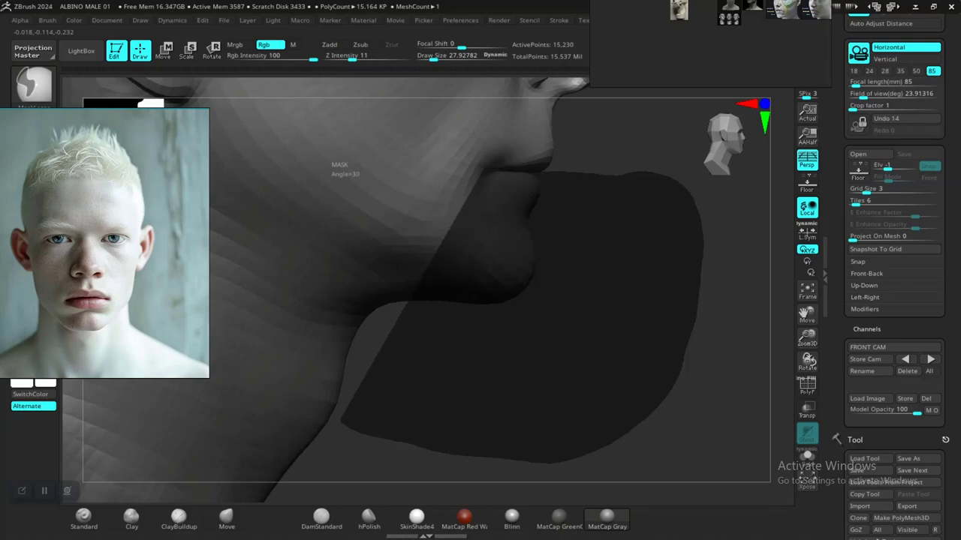
ctrl+drag(518, 174, 391, 170)
With the Move brush, adjust the lips from several angles and turn on Polyframe
key(b)
key(m)
key(v)
drag(450, 300, 600, 263)
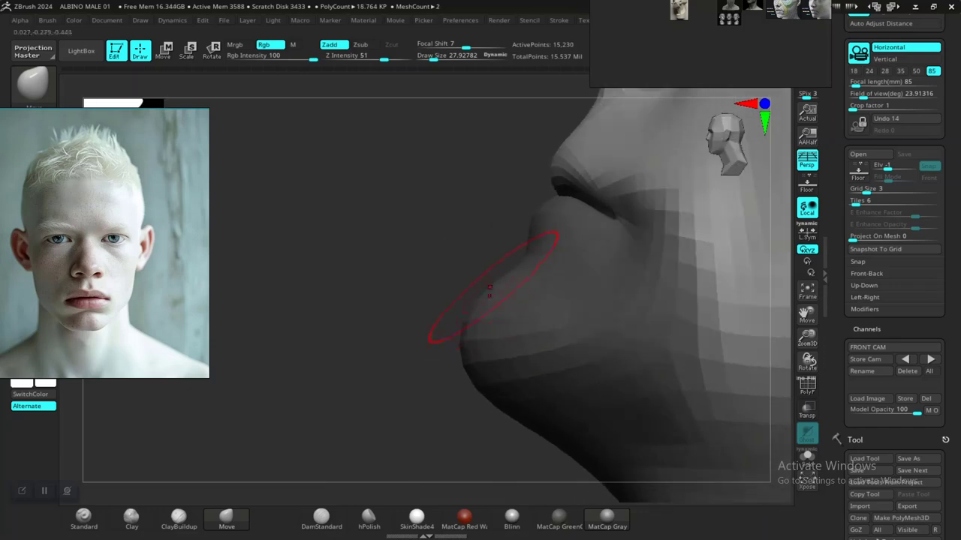
drag(382, 320, 521, 370)
drag(429, 277, 536, 341)
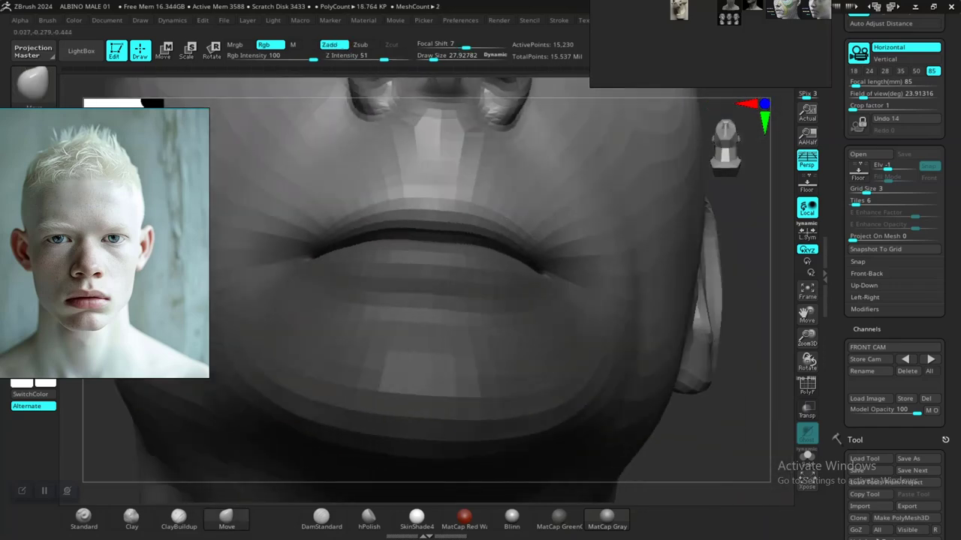
mouse_move(649, 349)
mouse_down()
mouse_move(571, 248)
mouse_move(628, 370)
mouse_up()
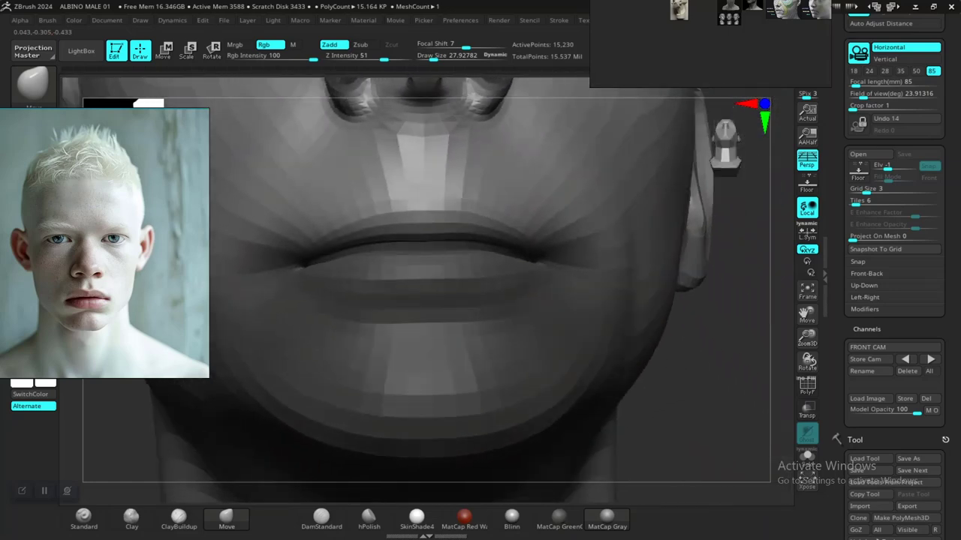
key(shift+f)
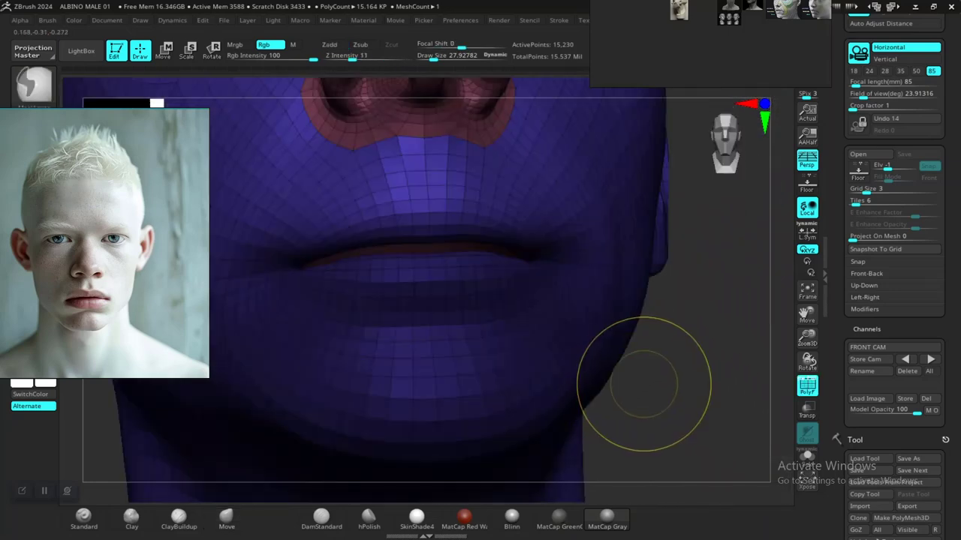
Save the project from a front view of the head
drag(698, 403, 651, 367)
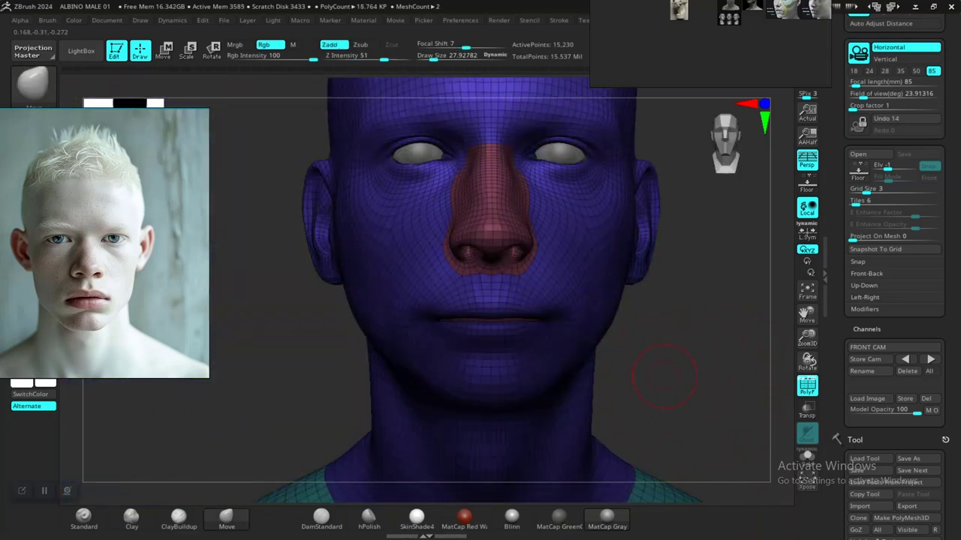
key(ctrl+s)
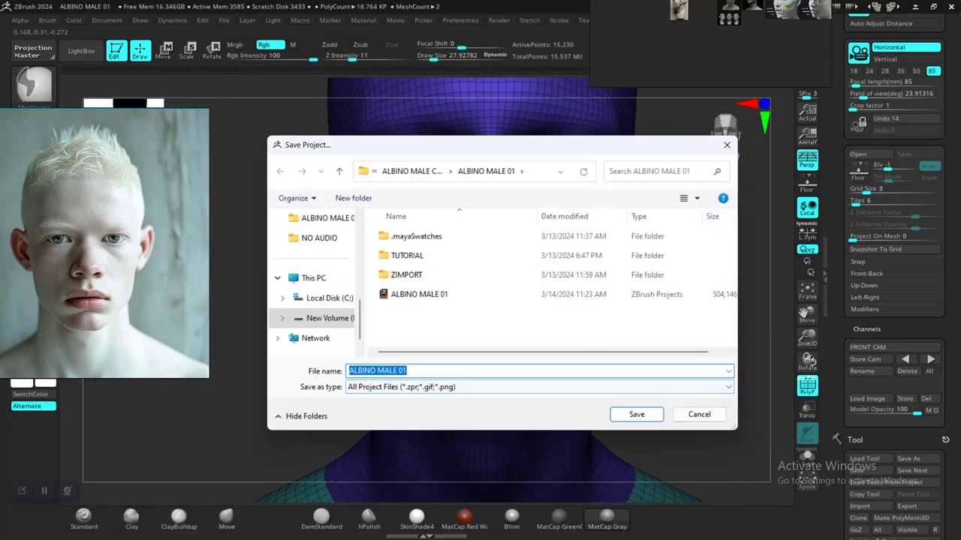
key(Return)
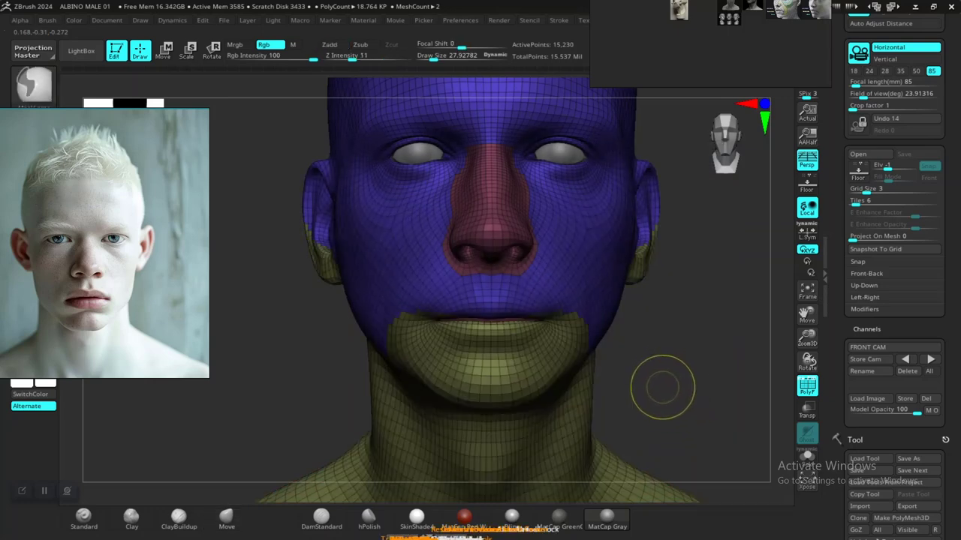
mouse_move(662, 387)
mouse_down()
mouse_move(643, 386)
mouse_move(628, 354)
mouse_move(638, 330)
mouse_move(601, 285)
mouse_move(676, 376)
mouse_up()
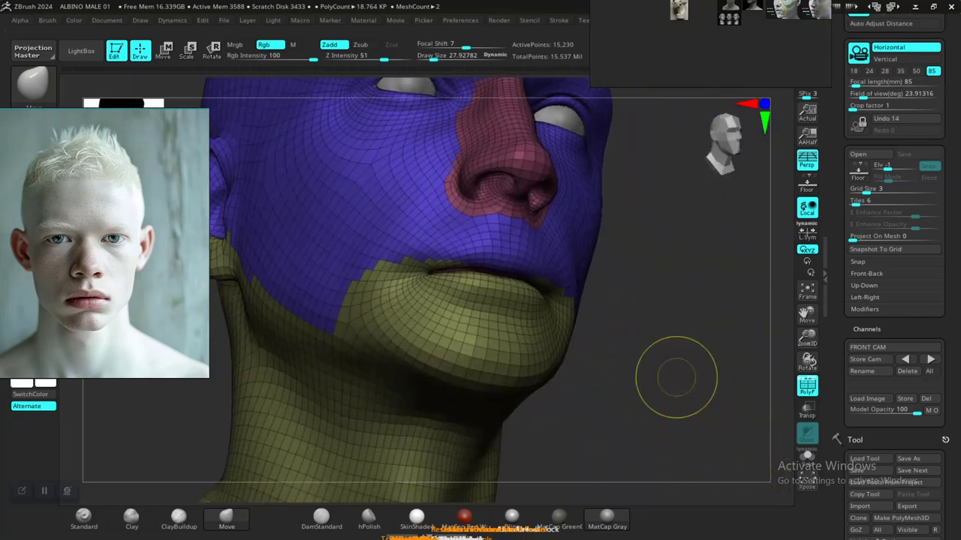
Merge the yellow chin polygroup into the blue face group and mask in front of the lips
mouse_move(663, 395)
mouse_down()
mouse_move(668, 334)
mouse_move(647, 327)
mouse_up()
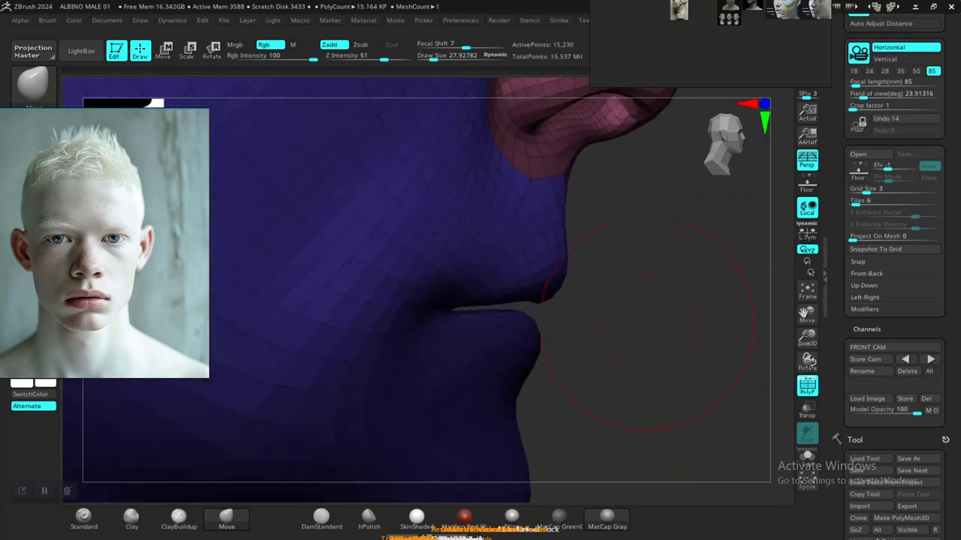
key(ctrl)
drag(591, 308, 474, 308)
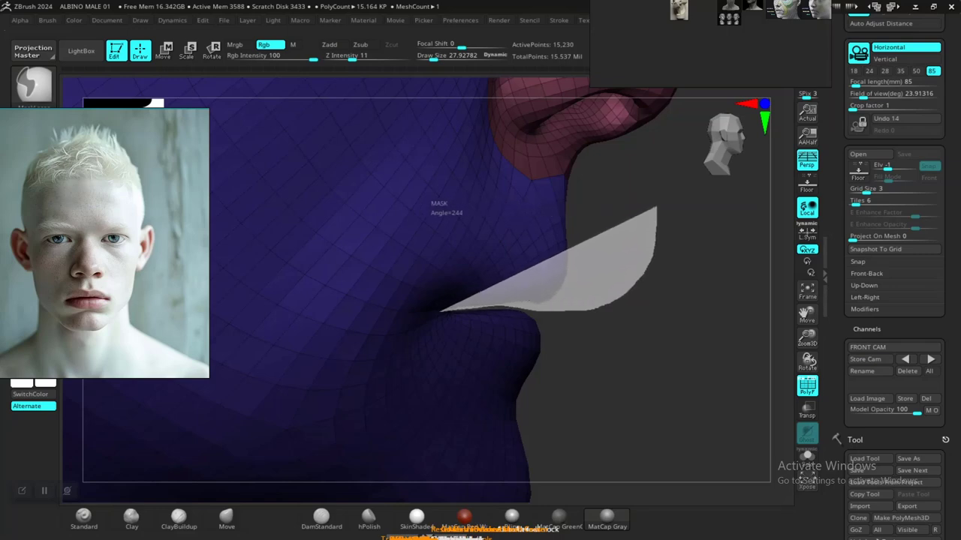
drag(475, 308, 344, 248)
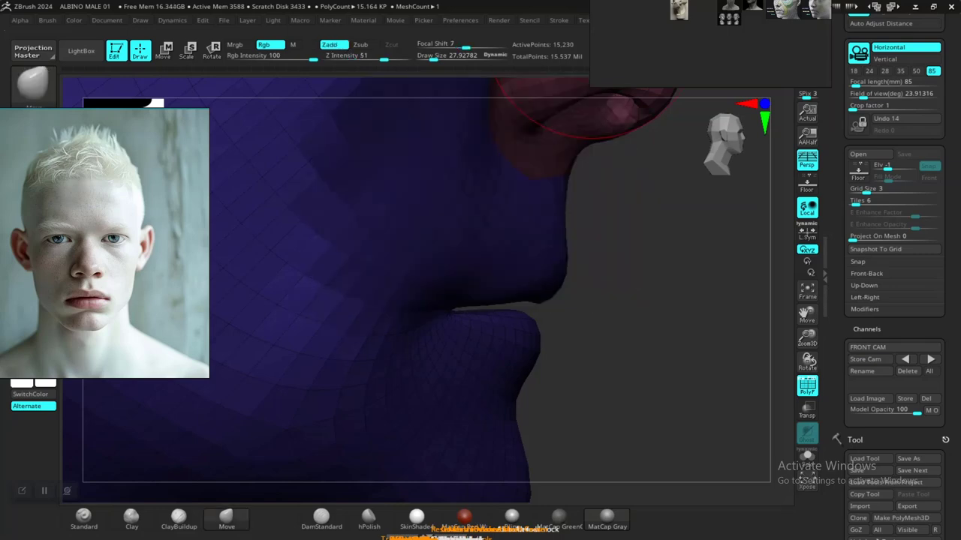
Mask around the nose and upper lip, smooth, and check them in profile and front view
mouse_move(580, 75)
mouse_down()
mouse_move(622, 322)
mouse_move(605, 322)
mouse_move(656, 338)
mouse_move(622, 322)
mouse_up()
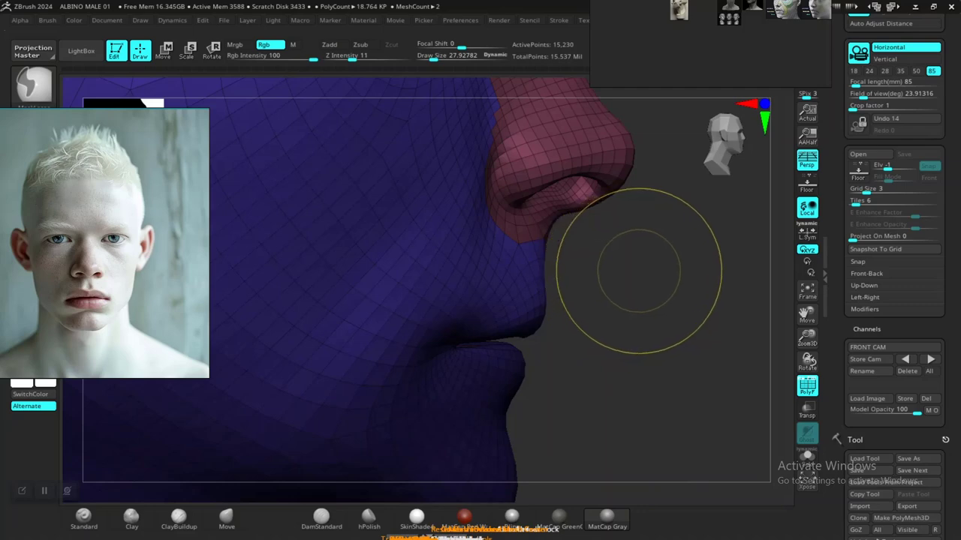
mouse_move(629, 317)
ctrl+mouse_down()
mouse_move(673, 235)
mouse_move(562, 331)
mouse_move(461, 343)
mouse_move(366, 215)
mouse_move(376, 222)
ctrl+mouse_up()
ctrl+right_drag(621, 300, 671, 349)
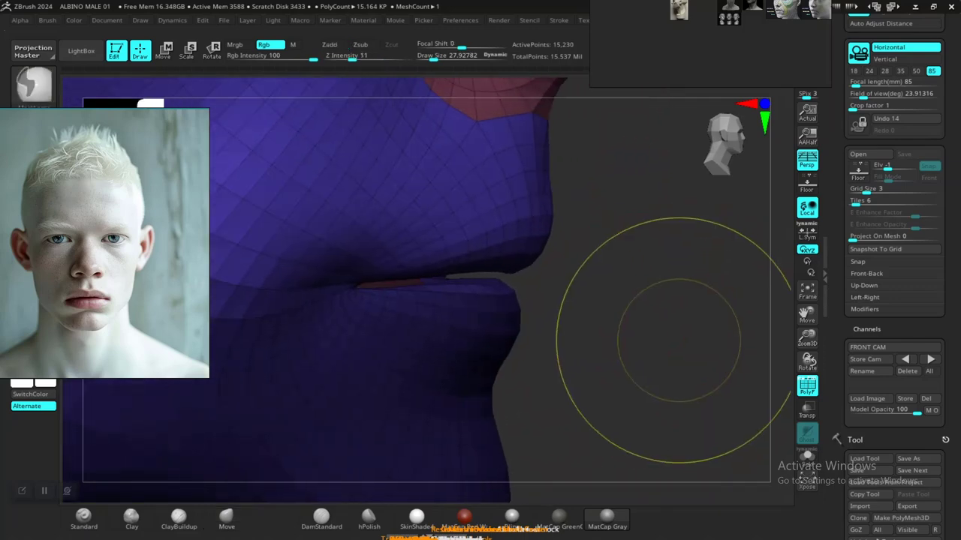
key(shift)
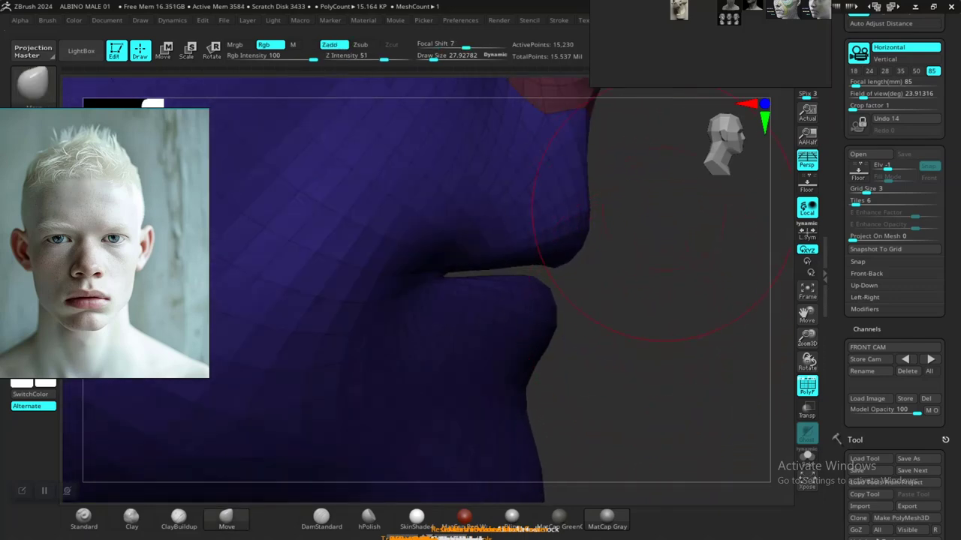
mouse_move(647, 147)
ctrl+mouse_down()
mouse_move(543, 272)
mouse_move(481, 274)
ctrl+mouse_up()
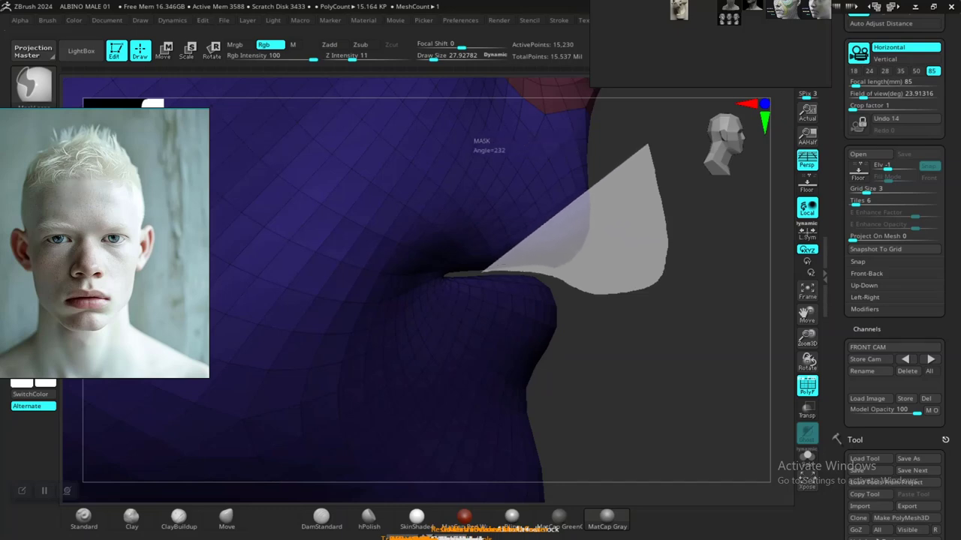
mouse_move(447, 275)
ctrl+mouse_down()
mouse_move(627, 142)
mouse_move(631, 316)
mouse_move(667, 345)
ctrl+mouse_up()
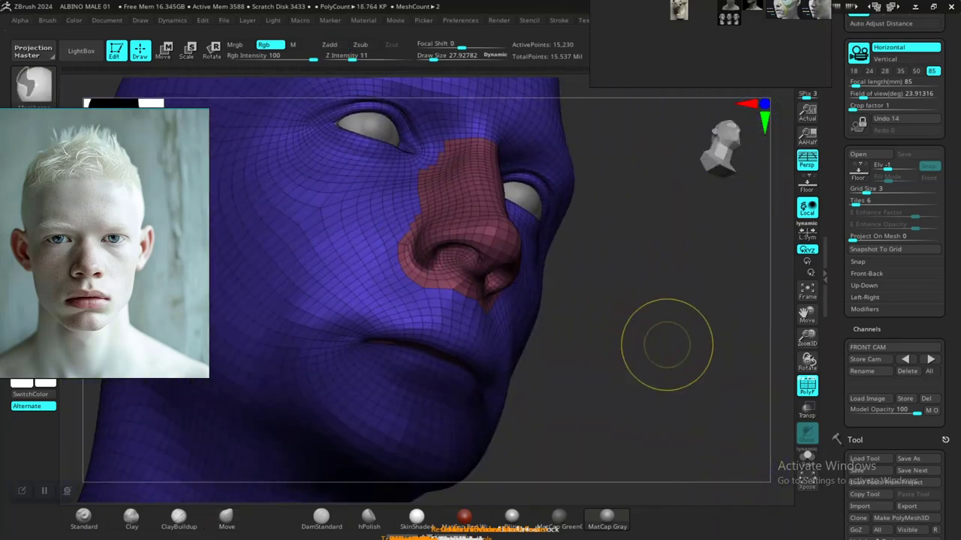
mouse_move(654, 368)
shift+mouse_down()
mouse_move(636, 385)
mouse_move(637, 278)
shift+mouse_up()
shift+drag(648, 359, 571, 360)
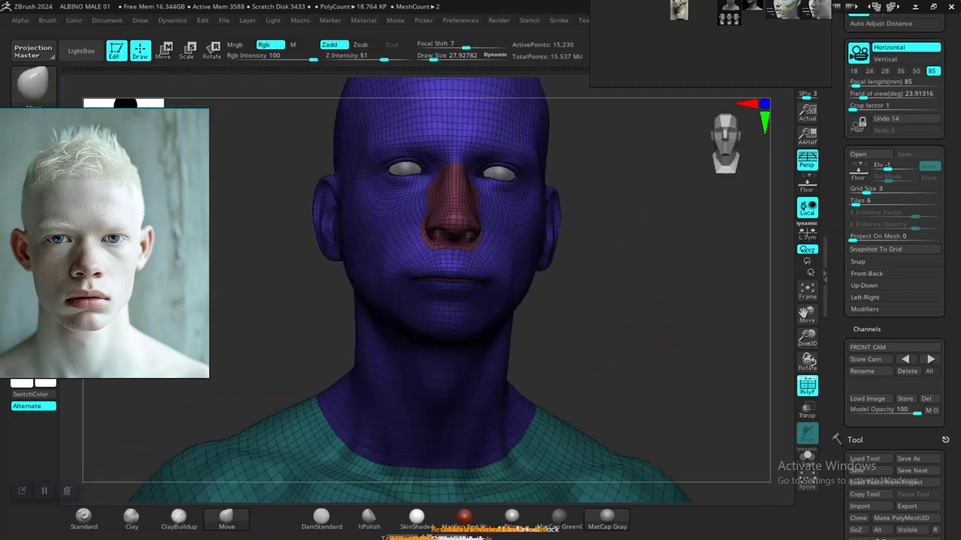
Turn the masked chin and jaw into a new teal polygroup and inspect it
drag(654, 296, 720, 301)
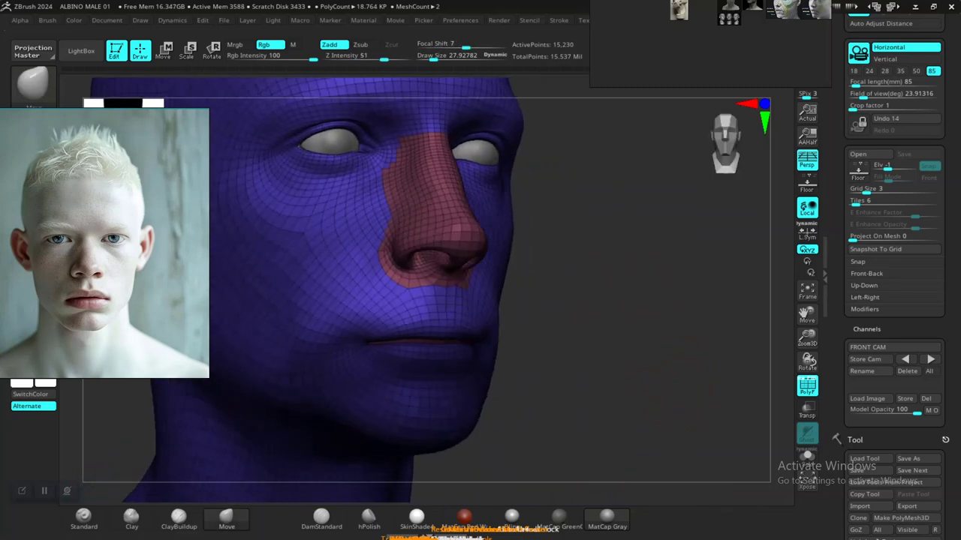
key(ctrl+w)
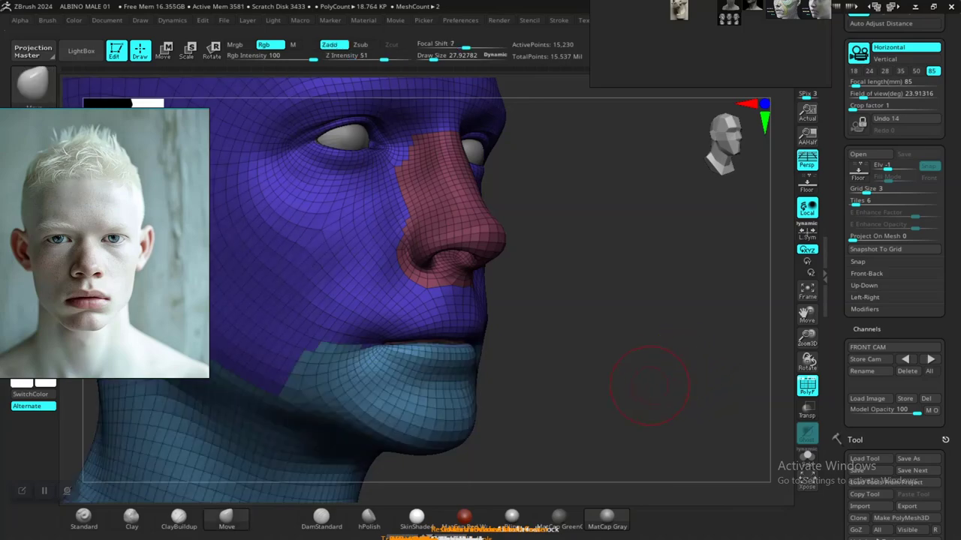
drag(650, 386, 586, 421)
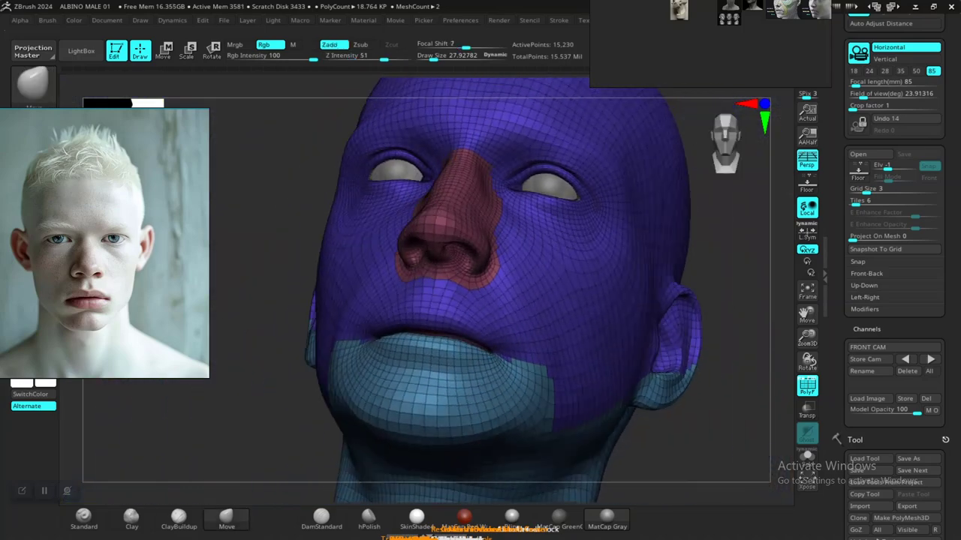
mouse_move(660, 382)
alt+mouse_down()
mouse_move(645, 386)
mouse_move(654, 365)
mouse_move(686, 375)
mouse_move(601, 360)
alt+mouse_up()
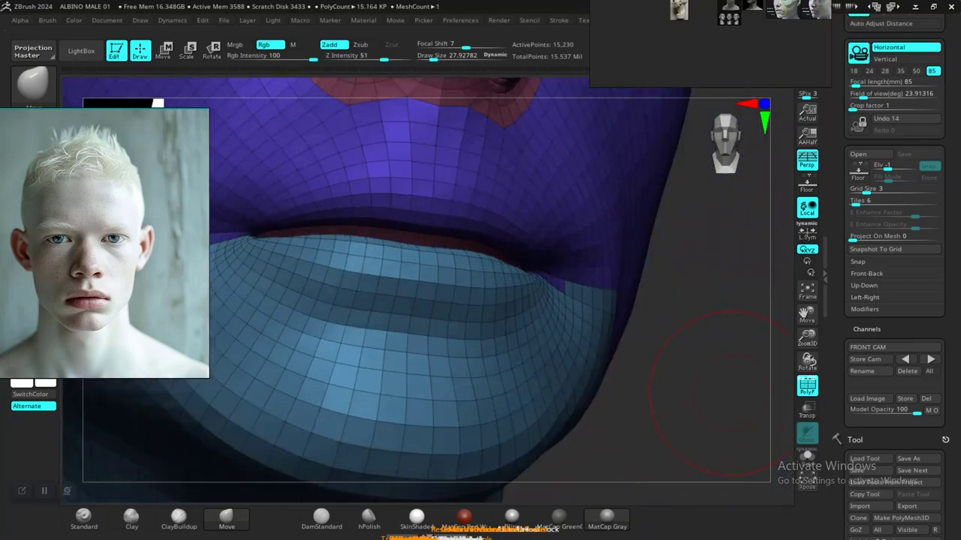
drag(708, 343, 514, 311)
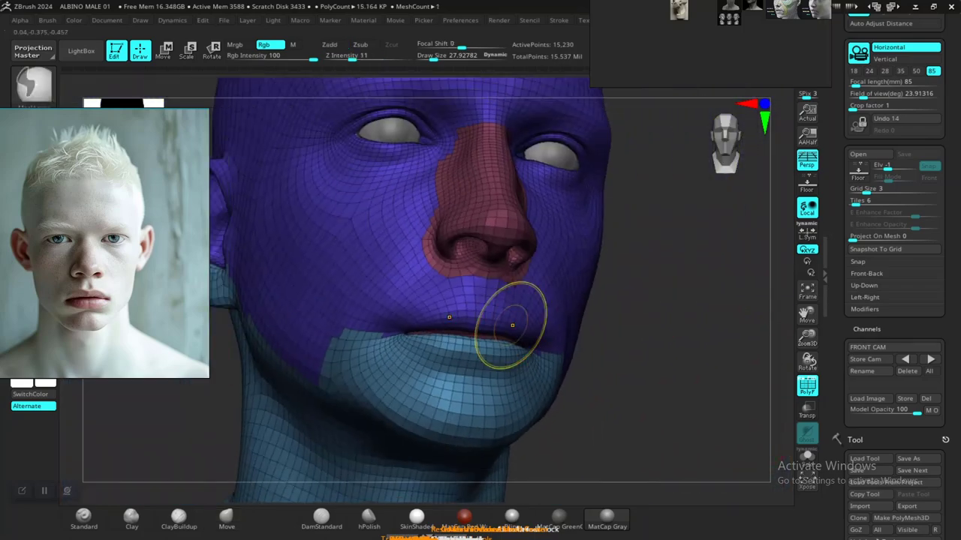
Review the head from front and three-quarter views, then turn off PolyFrame
drag(461, 386, 622, 397)
drag(468, 348, 584, 324)
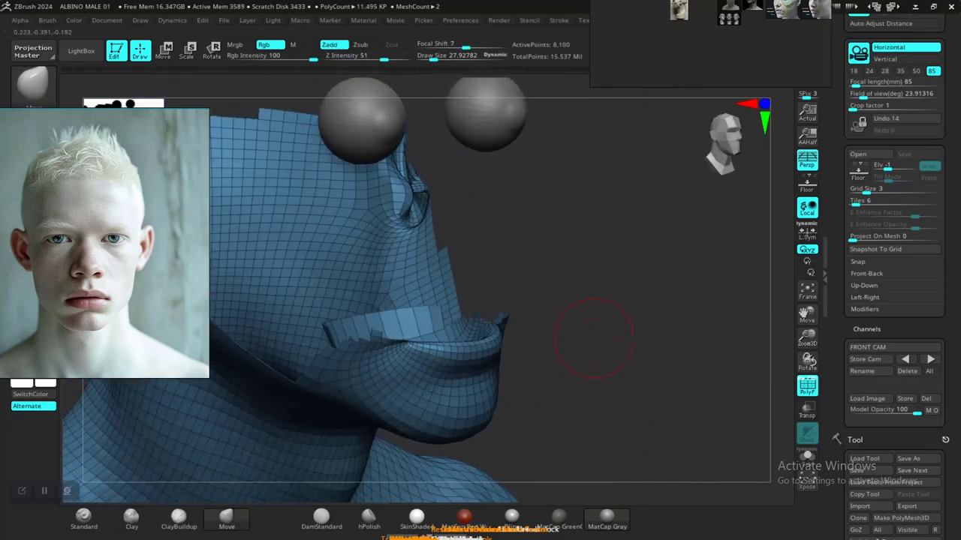
drag(594, 338, 562, 326)
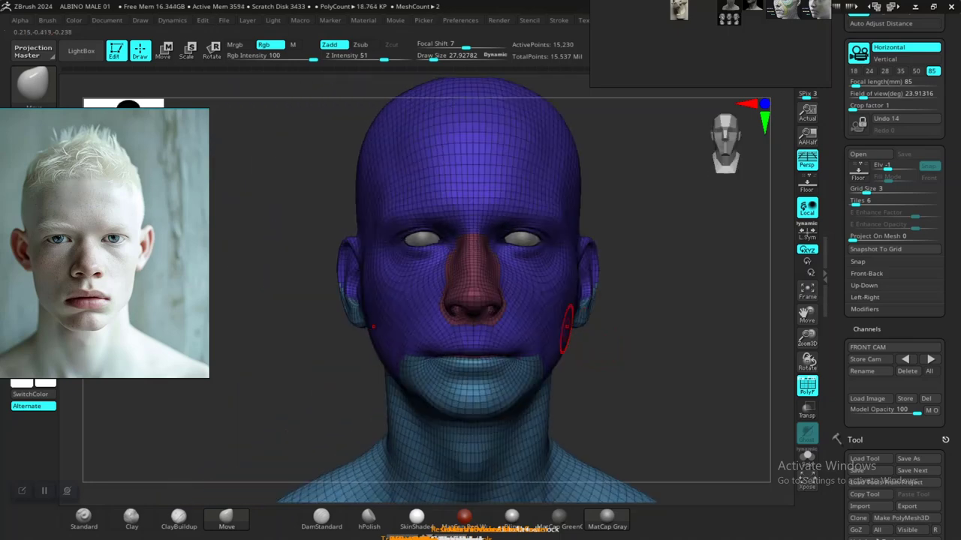
key(shift+f)
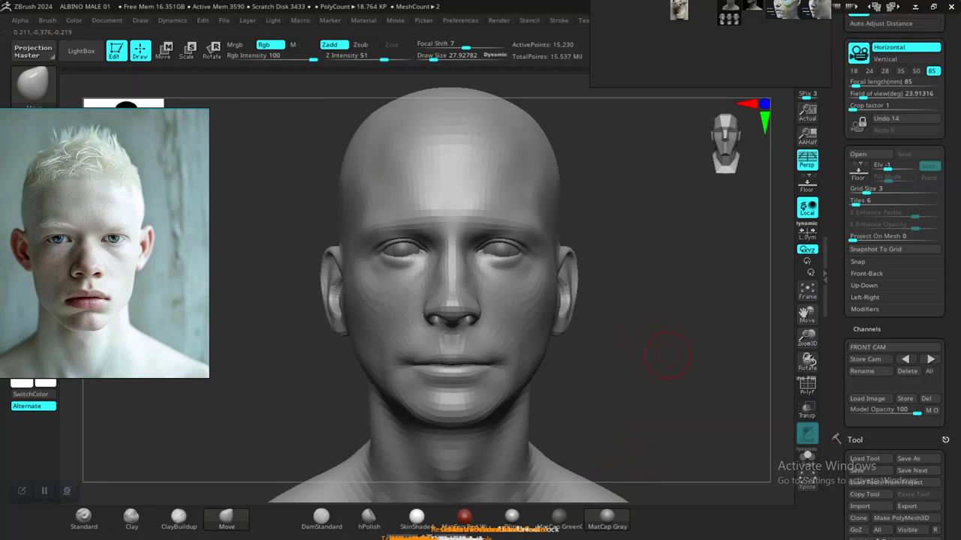
mouse_move(668, 354)
alt+mouse_down()
mouse_move(677, 383)
mouse_move(651, 366)
alt+mouse_up()
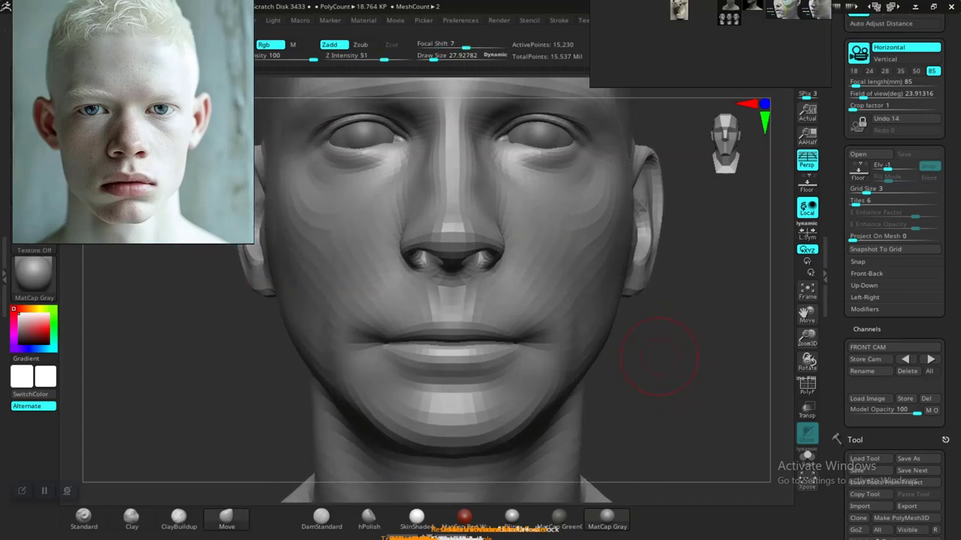
Cycle to the next stored camera and inspect the head from three-quarter and front angles
ctrl+right_drag(686, 398, 691, 342)
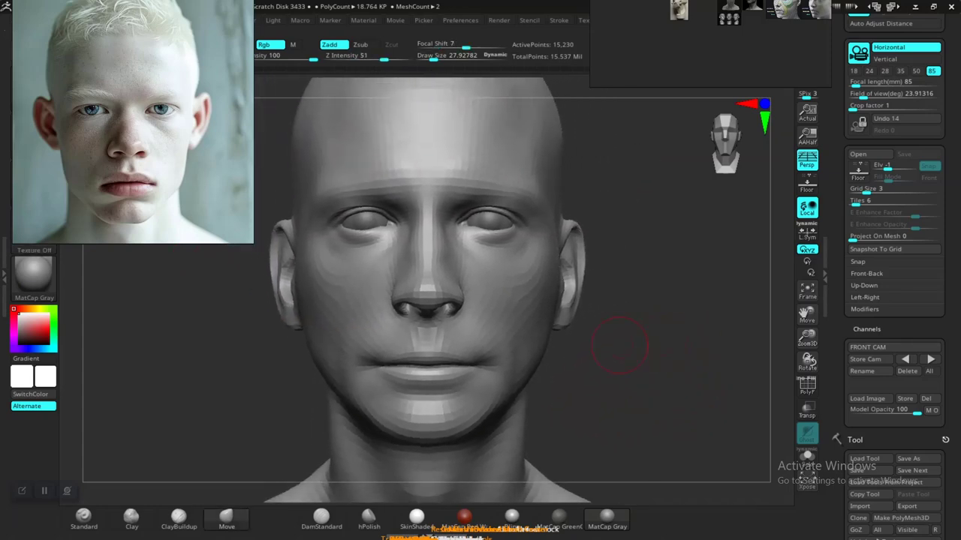
ctrl+right_drag(623, 370, 644, 385)
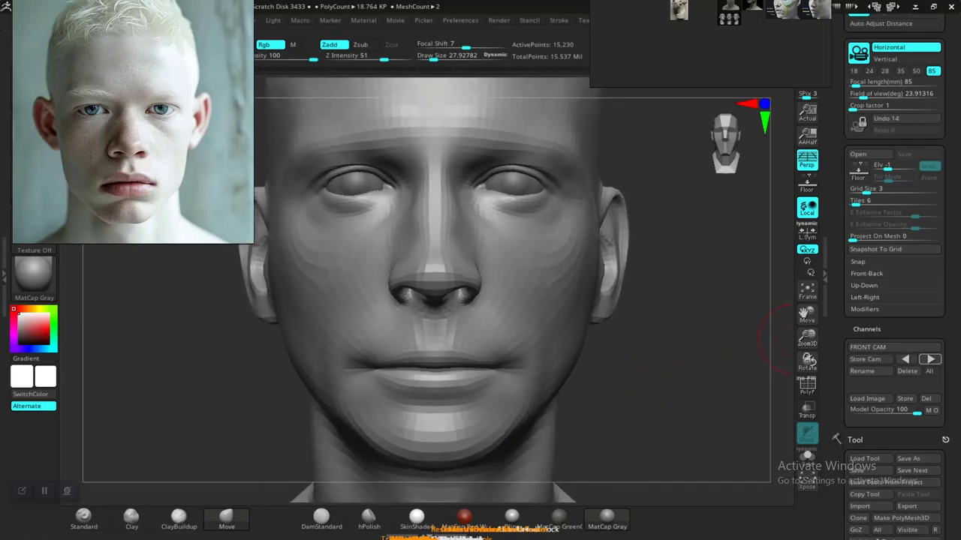
click(930, 359)
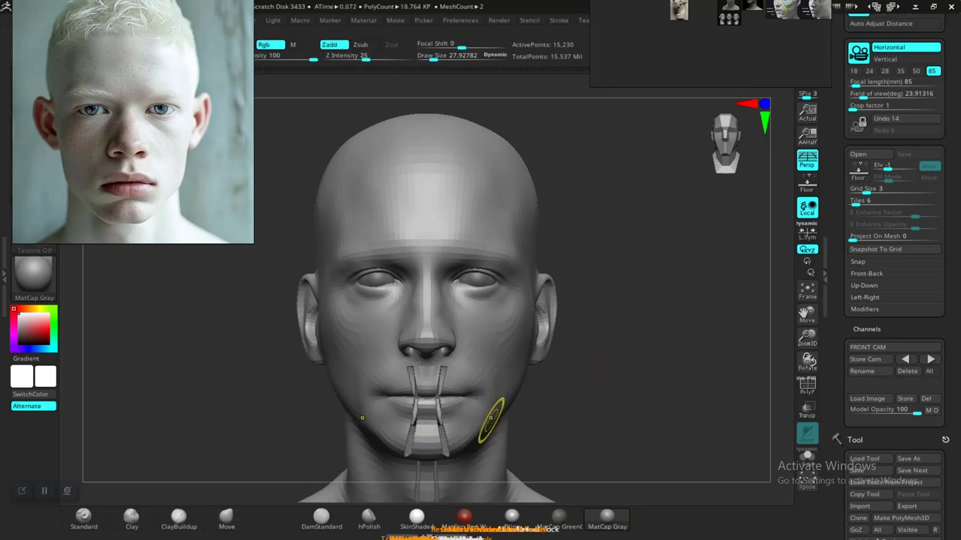
drag(553, 397, 587, 401)
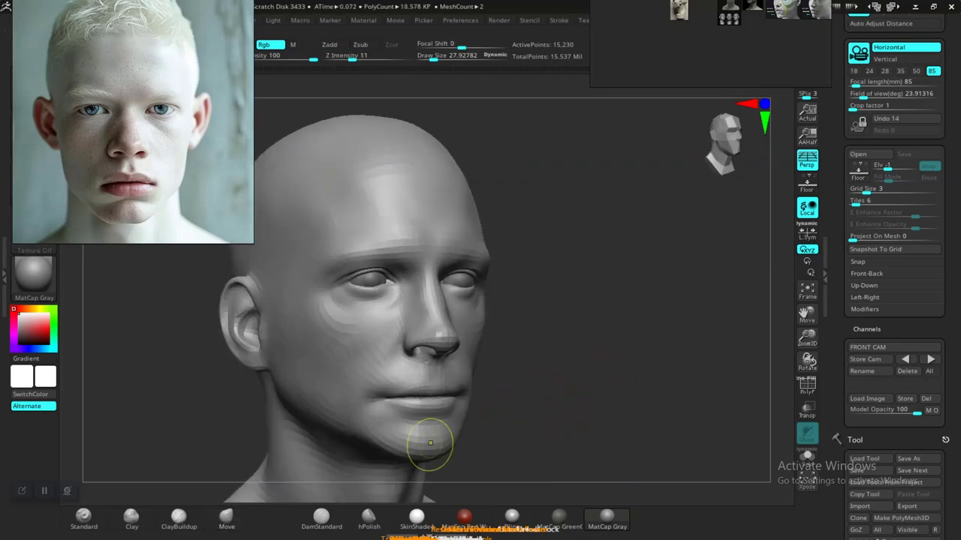
drag(428, 446, 397, 440)
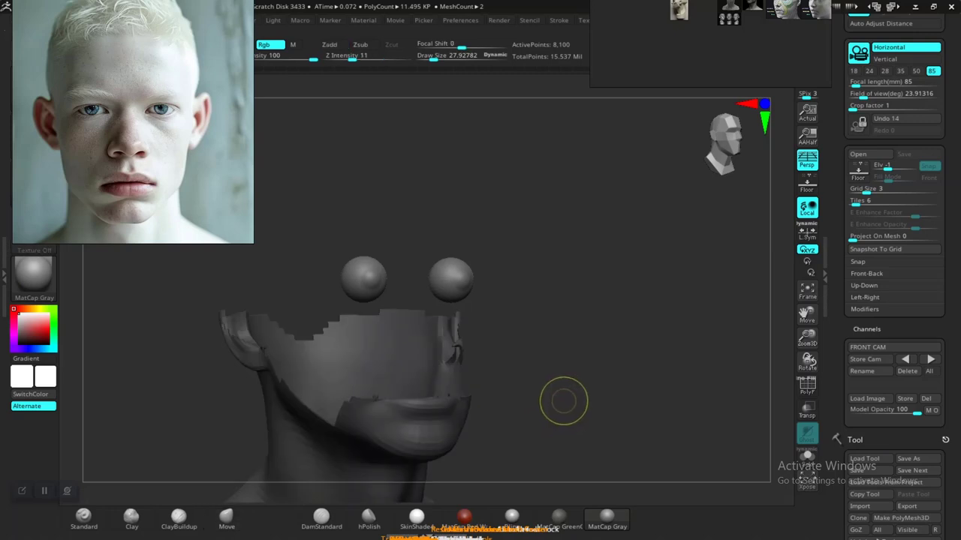
shift+drag(600, 389, 600, 403)
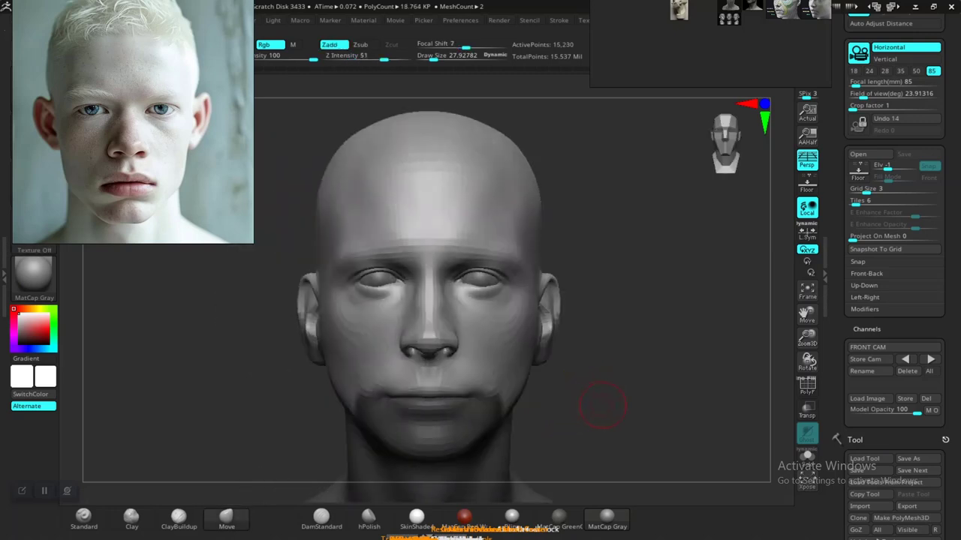
Switch to another stored camera to return to the front reference-photo view
scroll(600, 403, up, 3)
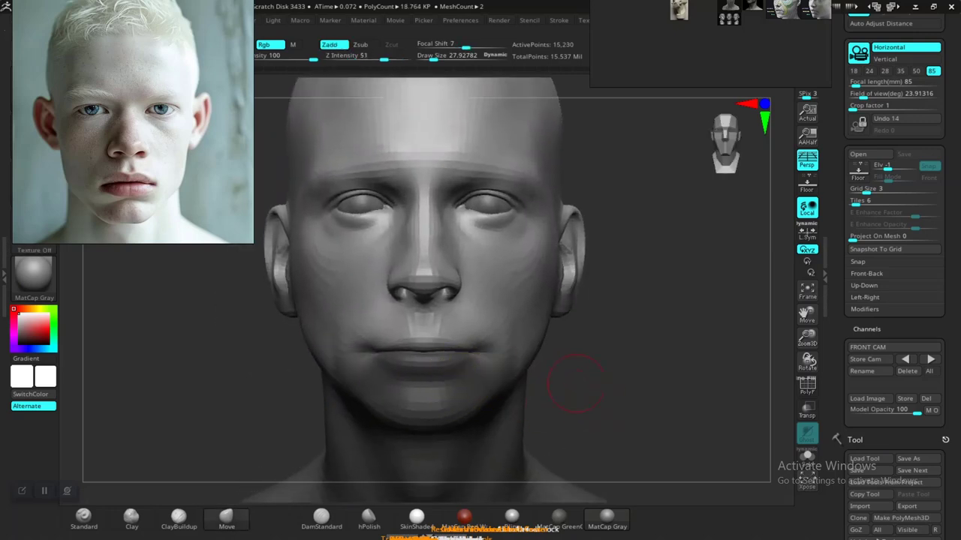
mouse_move(612, 391)
mouse_down()
mouse_move(593, 392)
mouse_move(622, 375)
mouse_up()
click(929, 360)
key(shift)
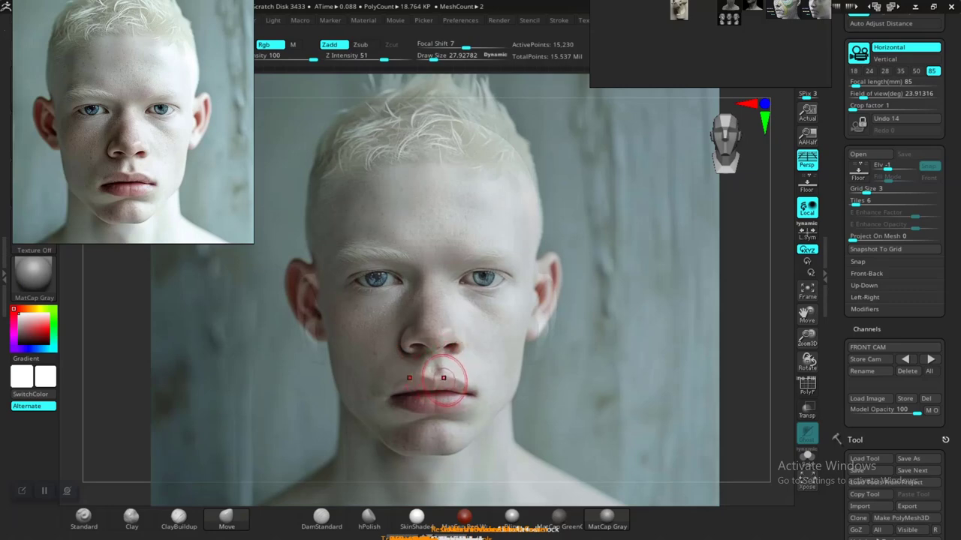
Enlarge the smoothing brush and toggle the reference photo overlay off and on to compare the lips
key(bracketright)
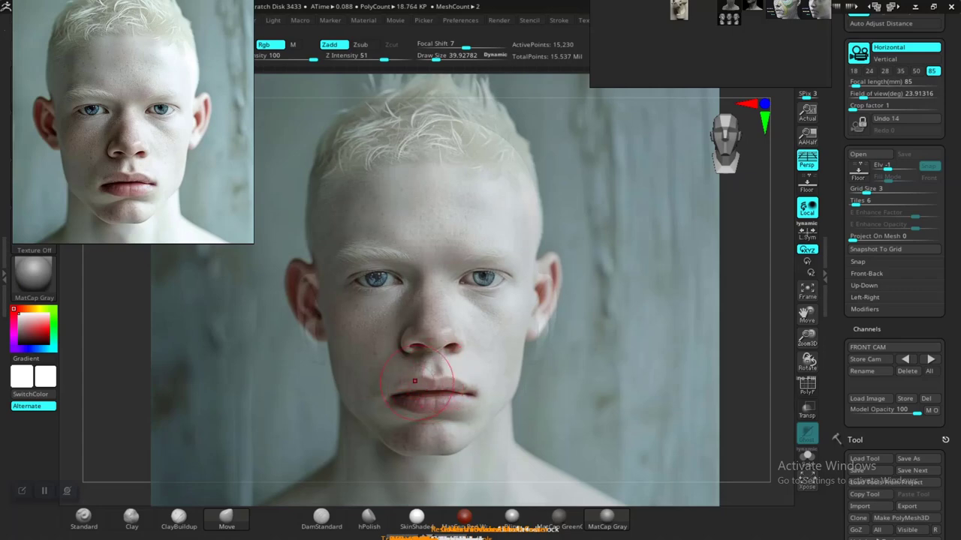
key(shift+z)
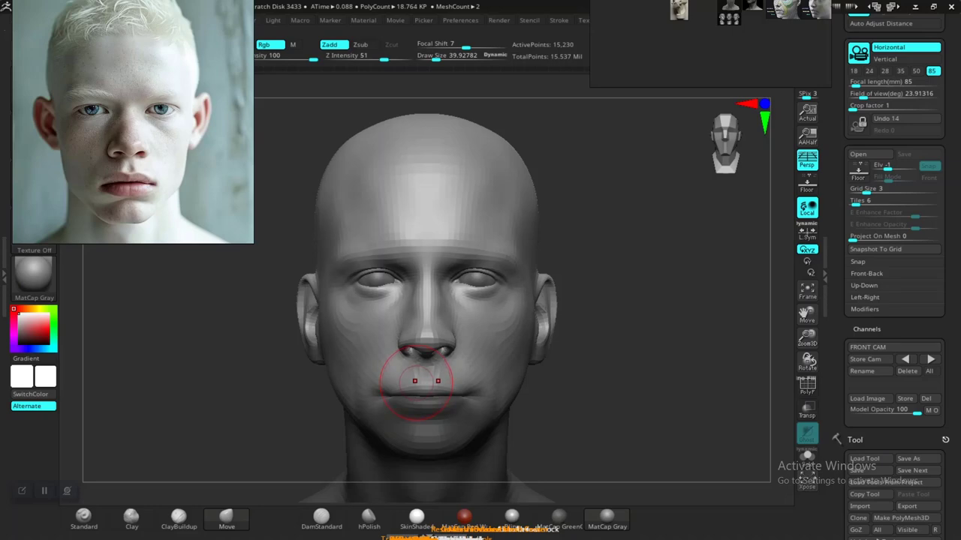
key(a)
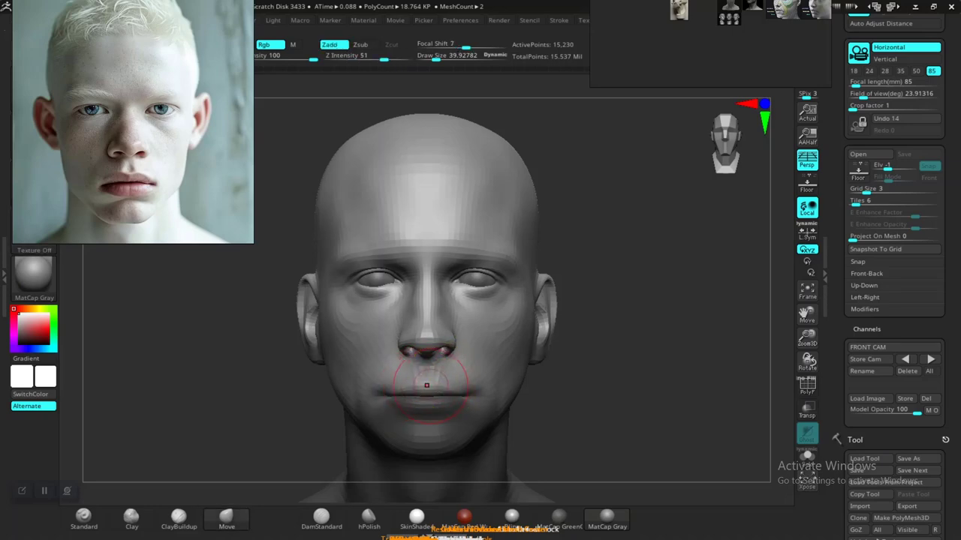
key(shift+z)
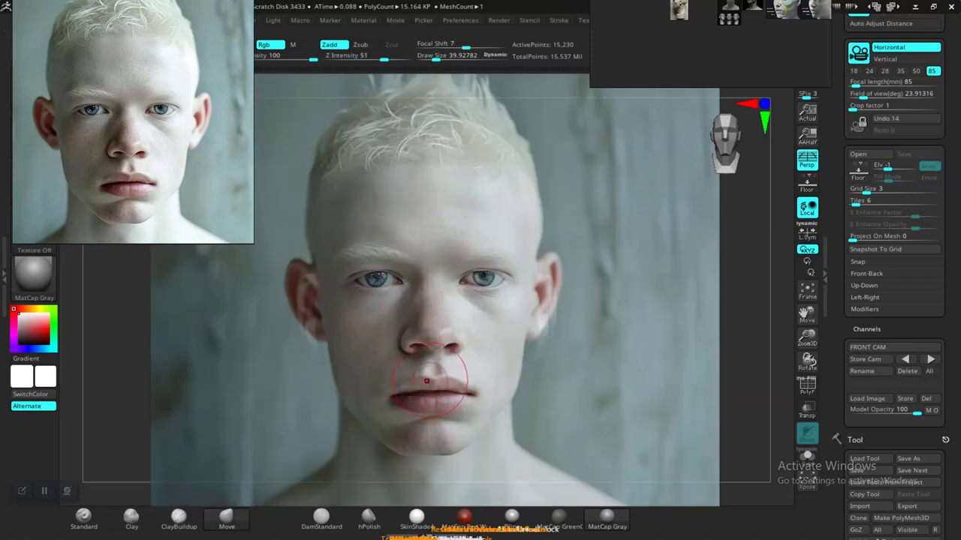
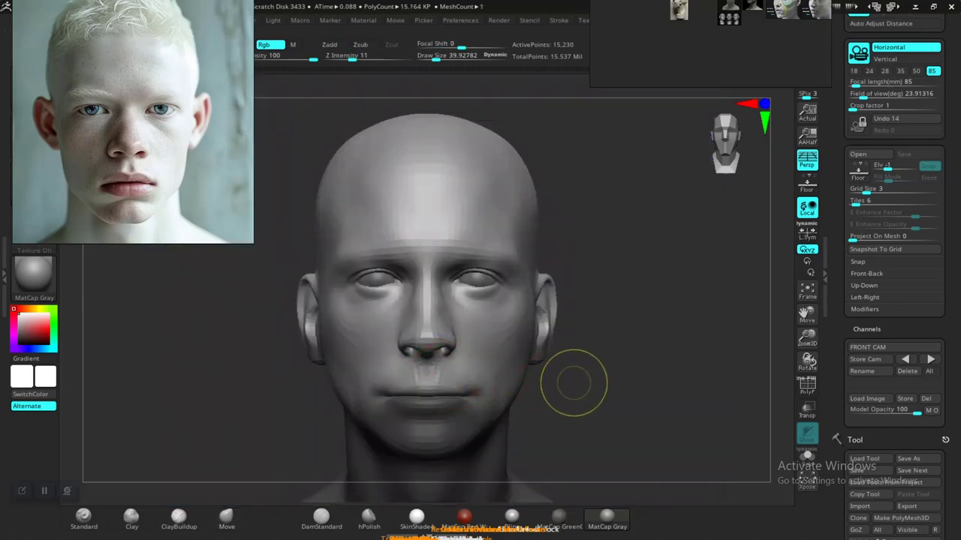
Orbit and frame the head from side, front and three-quarter views
mouse_move(597, 379)
mouse_down()
mouse_move(514, 375)
mouse_move(609, 383)
mouse_up()
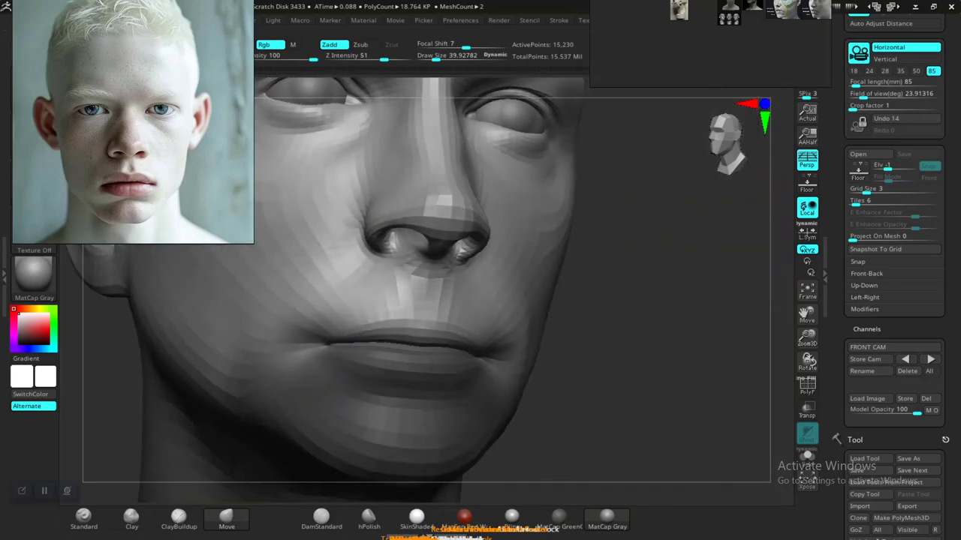
key(f)
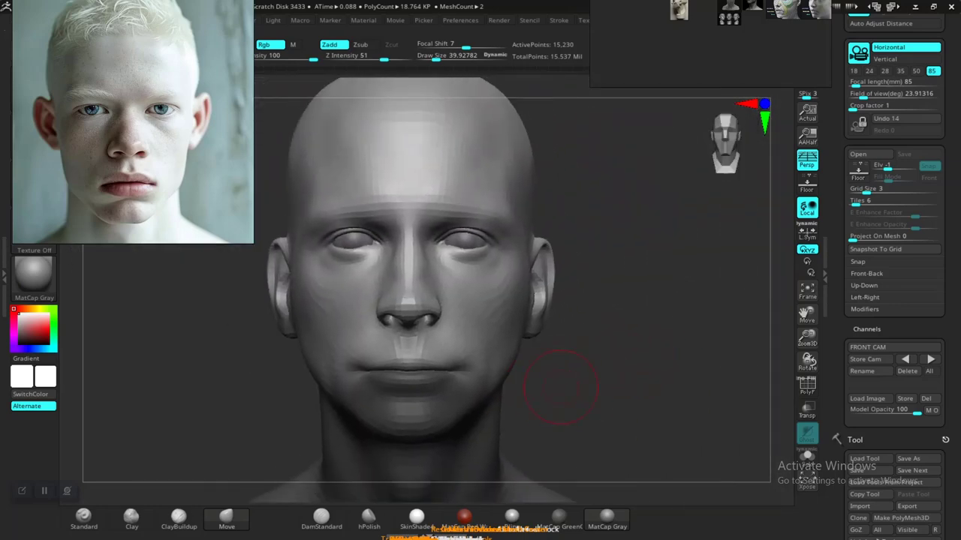
drag(578, 382, 601, 382)
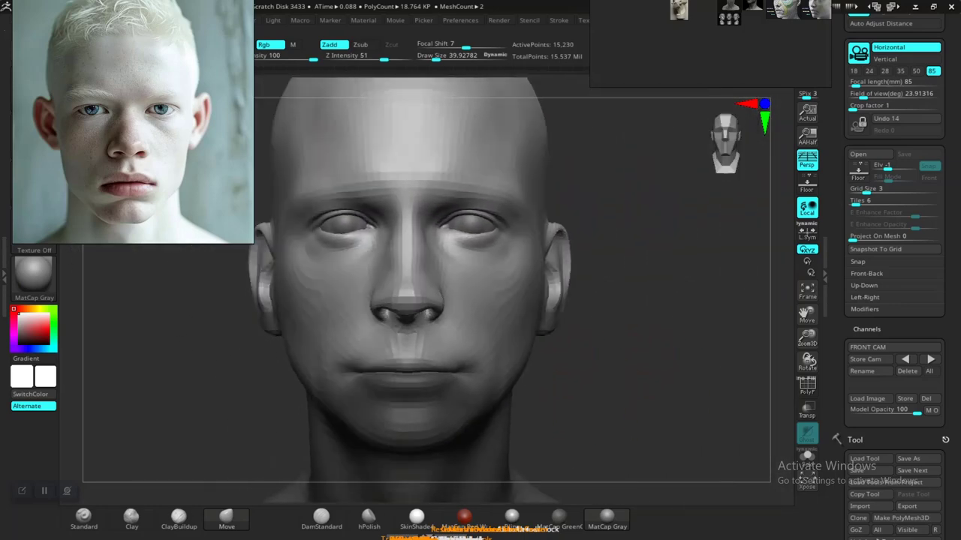
key(f)
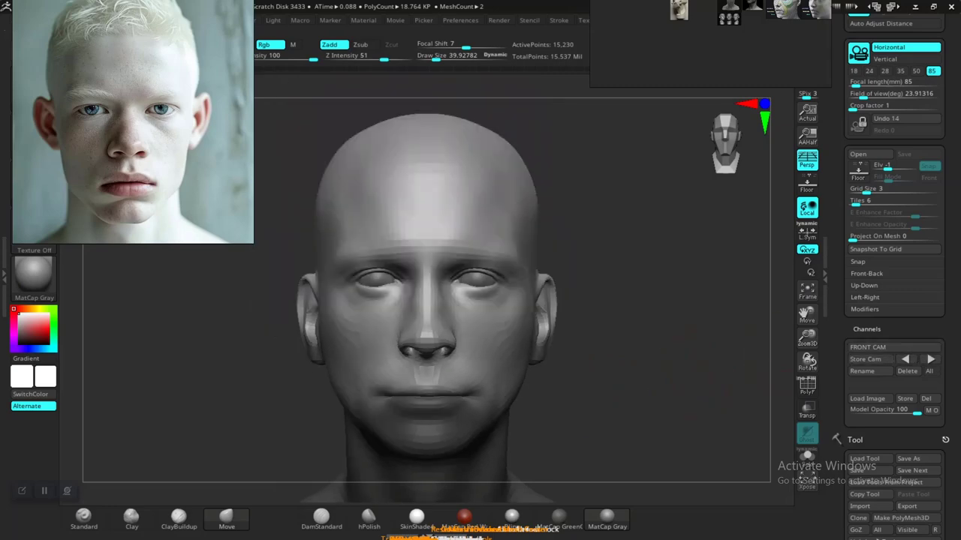
scroll(568, 391, up, 5)
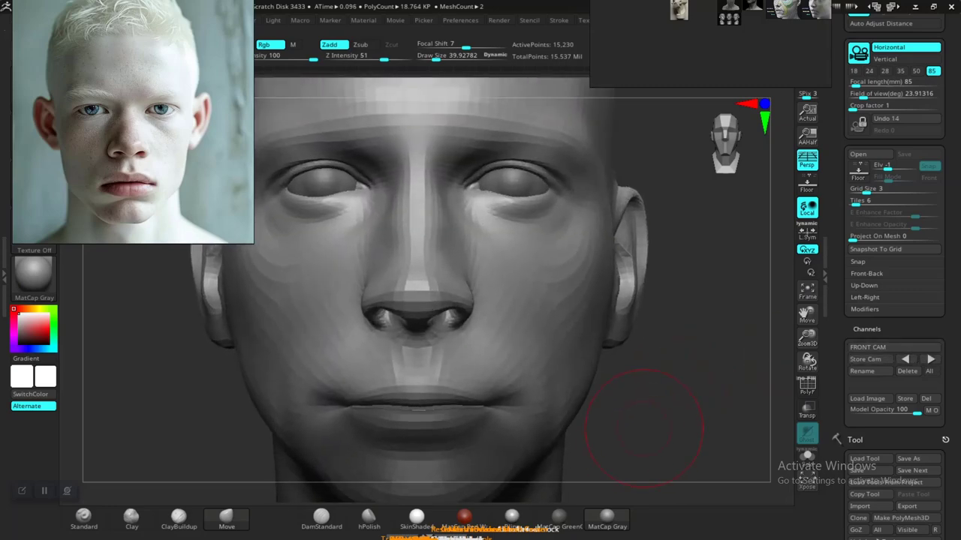
drag(568, 391, 643, 369)
Zoom around the face, then toggle the reference photo overlay on and off to compare
scroll(635, 386, up, 2)
mouse_move(627, 411)
mouse_down()
mouse_move(676, 411)
mouse_move(628, 411)
mouse_up()
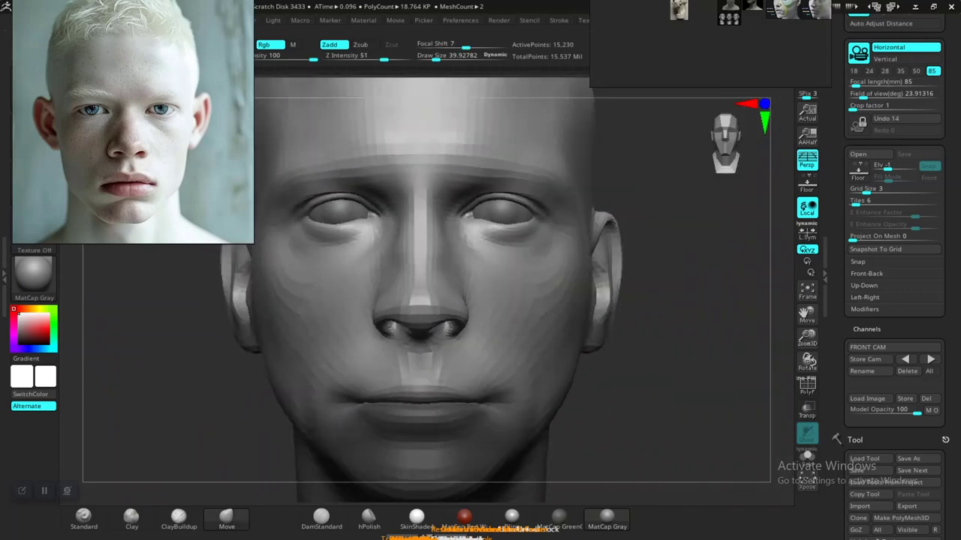
scroll(766, 367, down, 1)
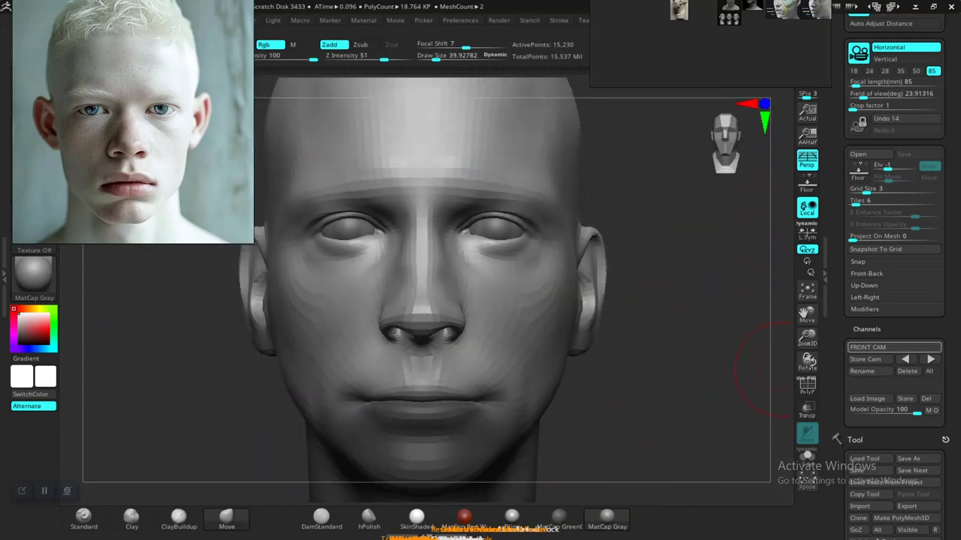
scroll(777, 353, down, 1)
key(shift+z)
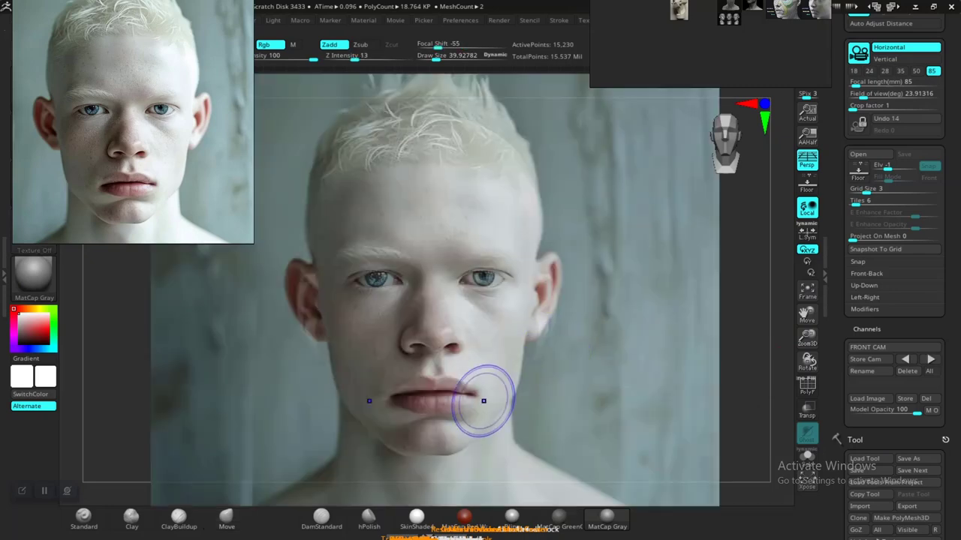
key(shift+z)
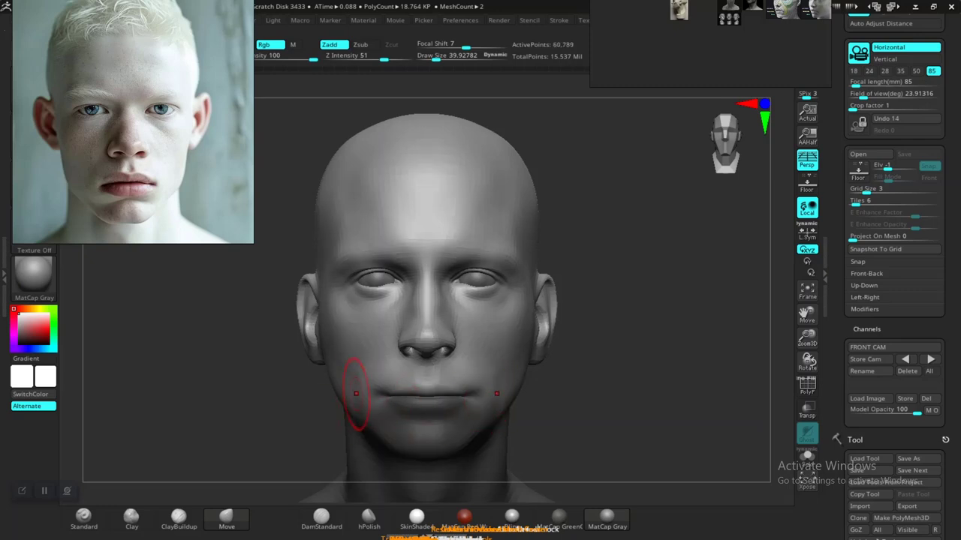
Select the Standard brush with Draw Size about 10 and Z Intensity 12
click(83, 516)
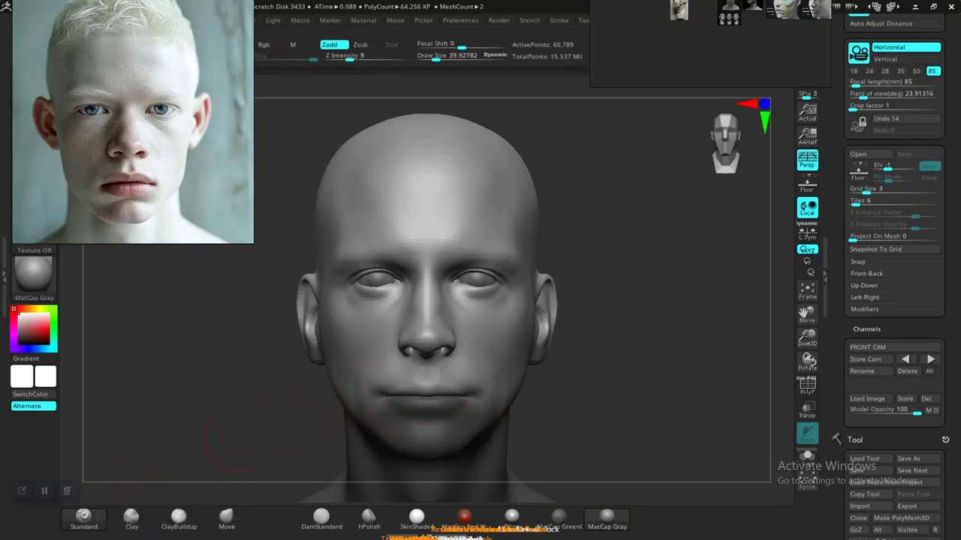
scroll(525, 337, up, 3)
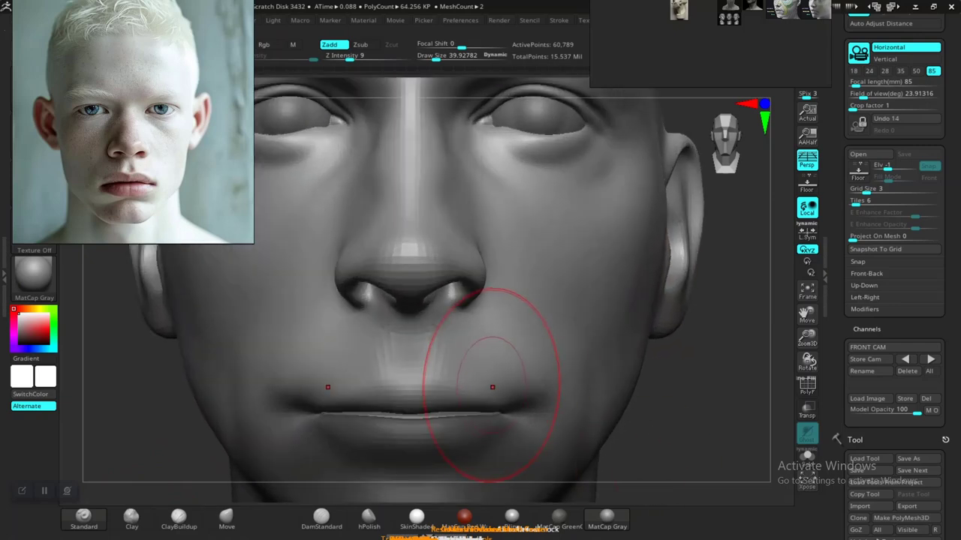
key(space)
drag(522, 354, 489, 353)
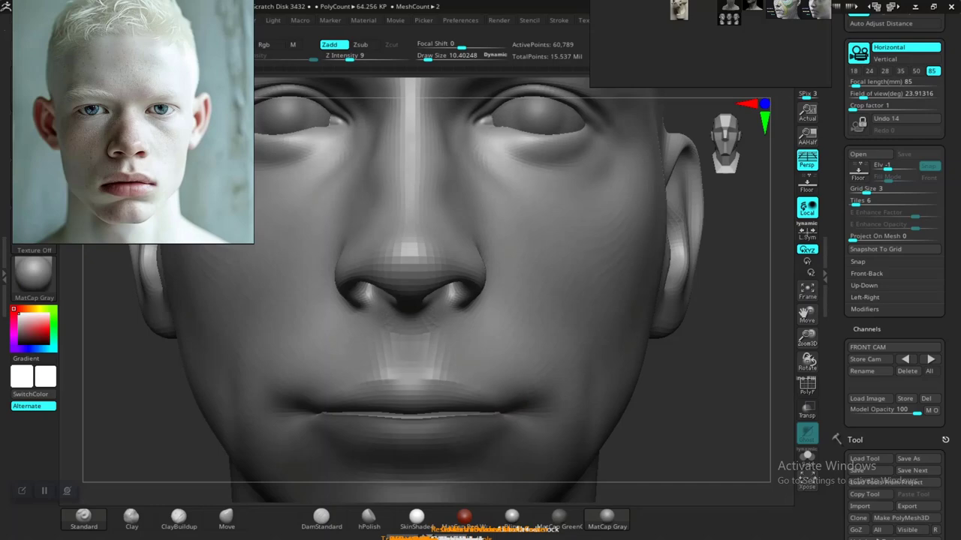
scroll(719, 409, down, 3)
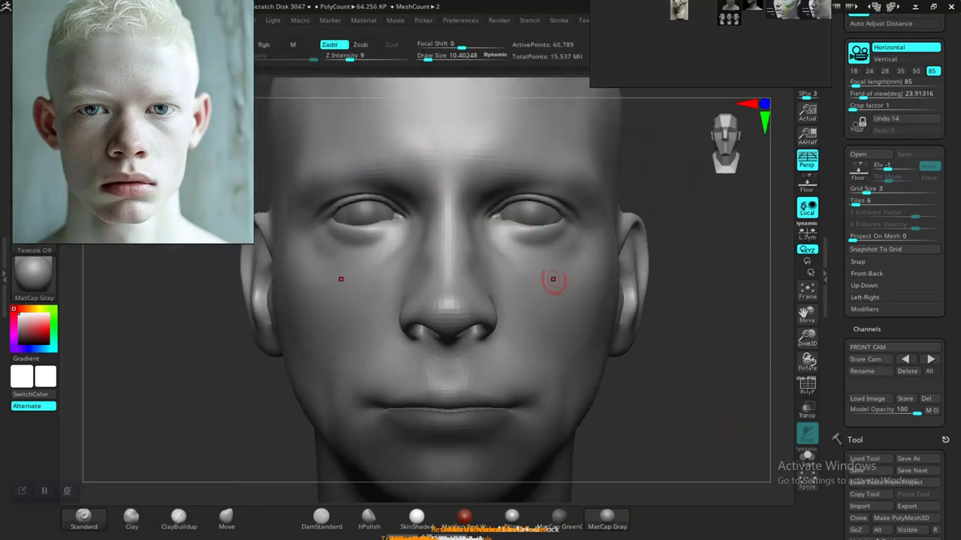
drag(338, 56, 351, 56)
click(931, 360)
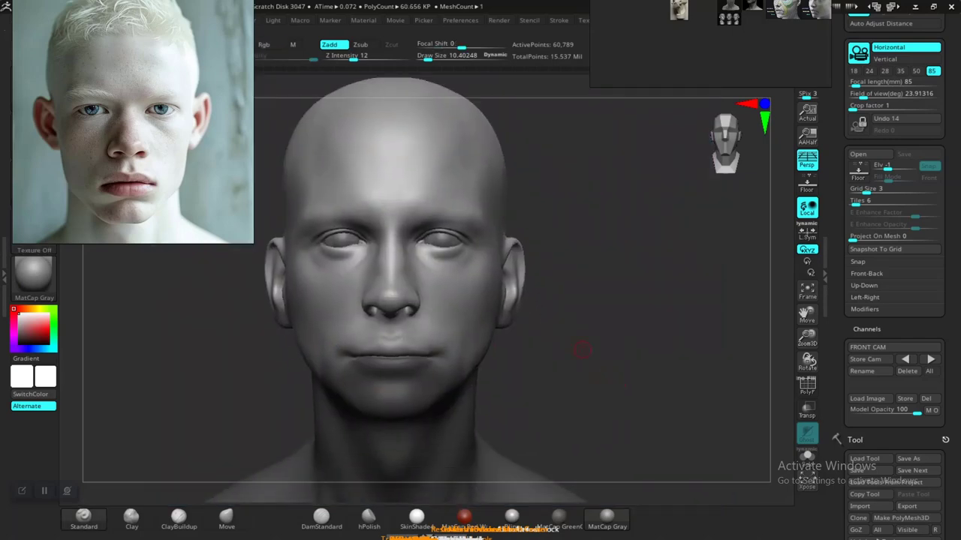
drag(611, 383, 525, 379)
drag(606, 397, 541, 409)
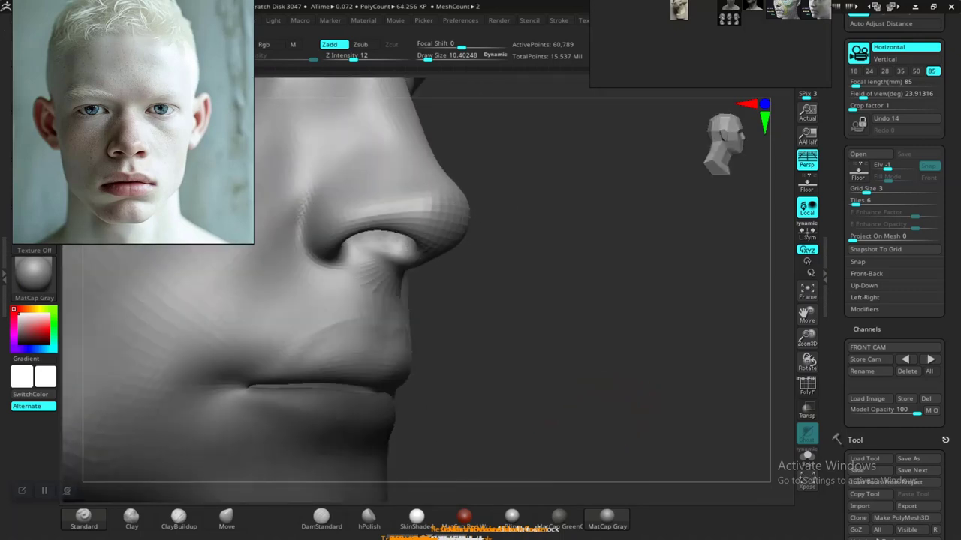
mouse_move(420, 372)
mouse_down()
mouse_move(435, 349)
mouse_move(421, 372)
mouse_up()
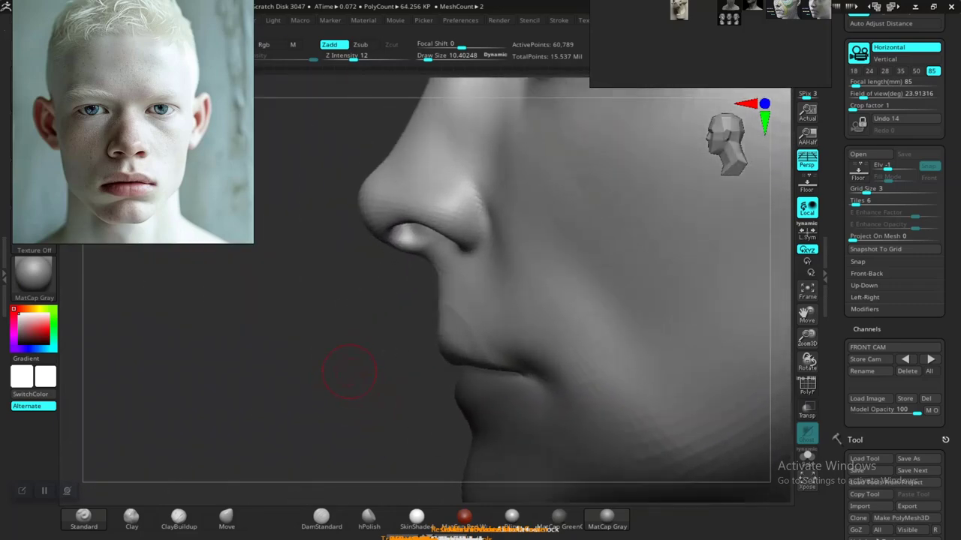
drag(343, 365, 434, 381)
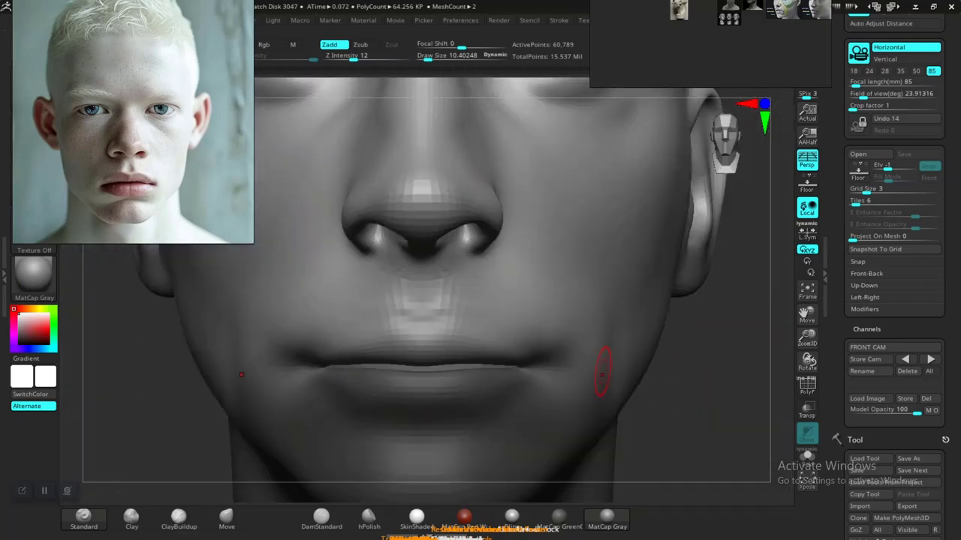
mouse_move(605, 376)
mouse_down()
mouse_move(567, 328)
mouse_move(607, 385)
mouse_up()
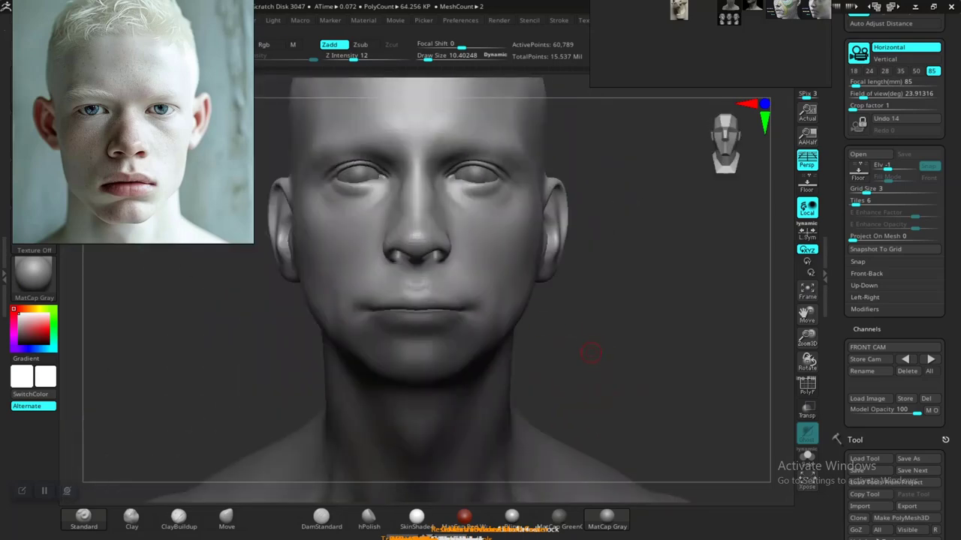
drag(591, 353, 638, 390)
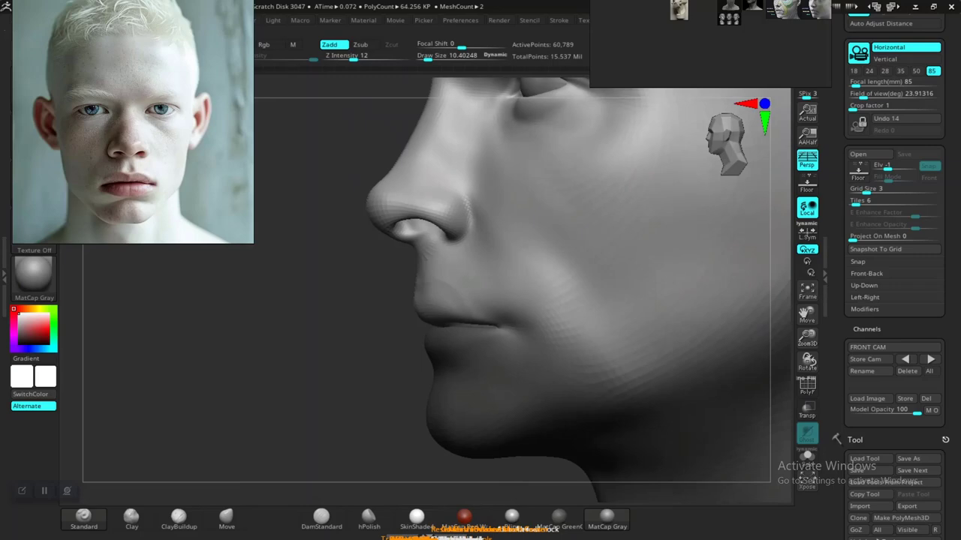
mouse_move(638, 390)
mouse_down()
mouse_move(525, 382)
mouse_move(615, 354)
mouse_up()
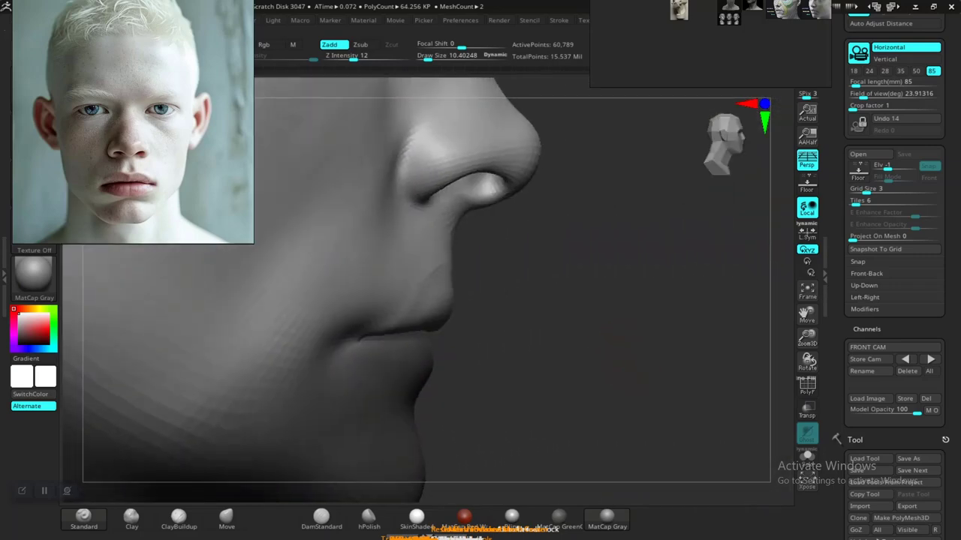
drag(612, 369, 739, 325)
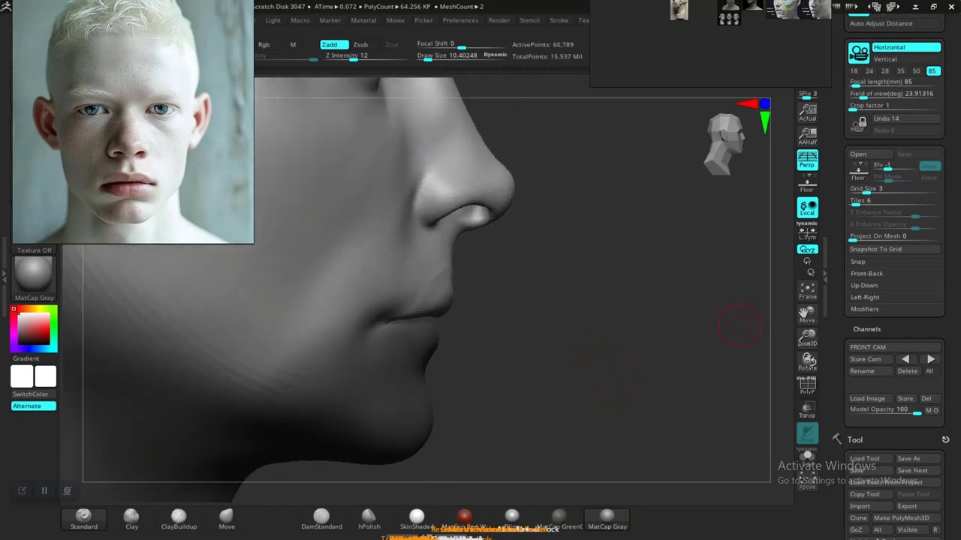
click(931, 359)
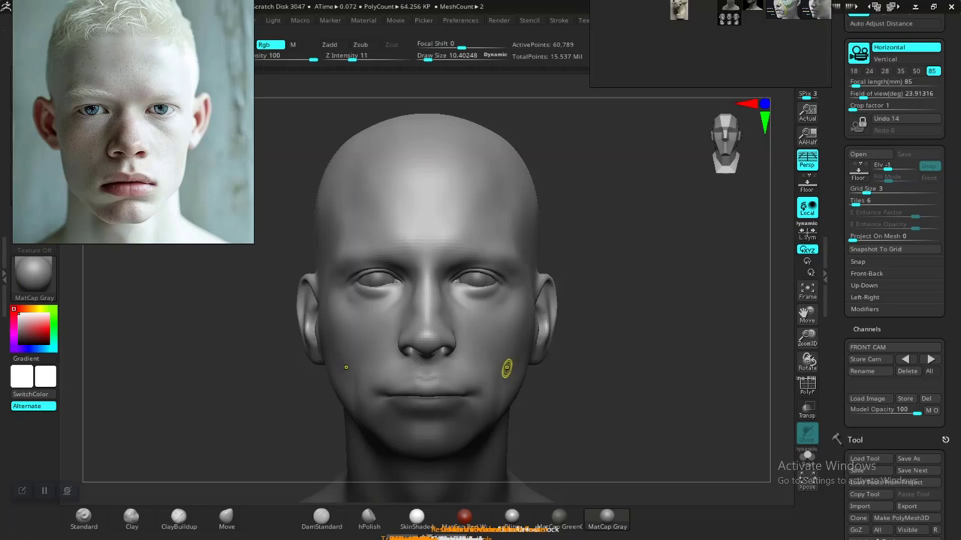
key(a)
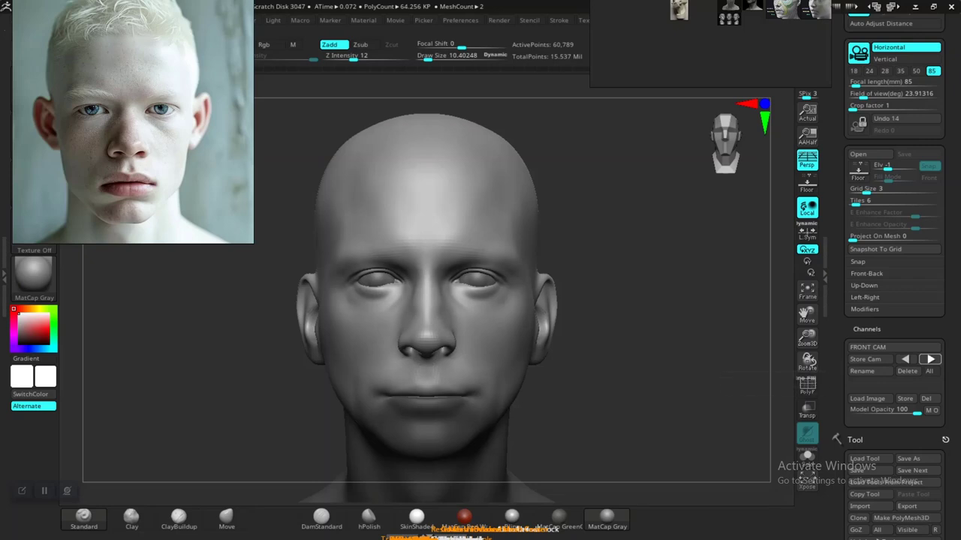
key(shift+z)
key(space)
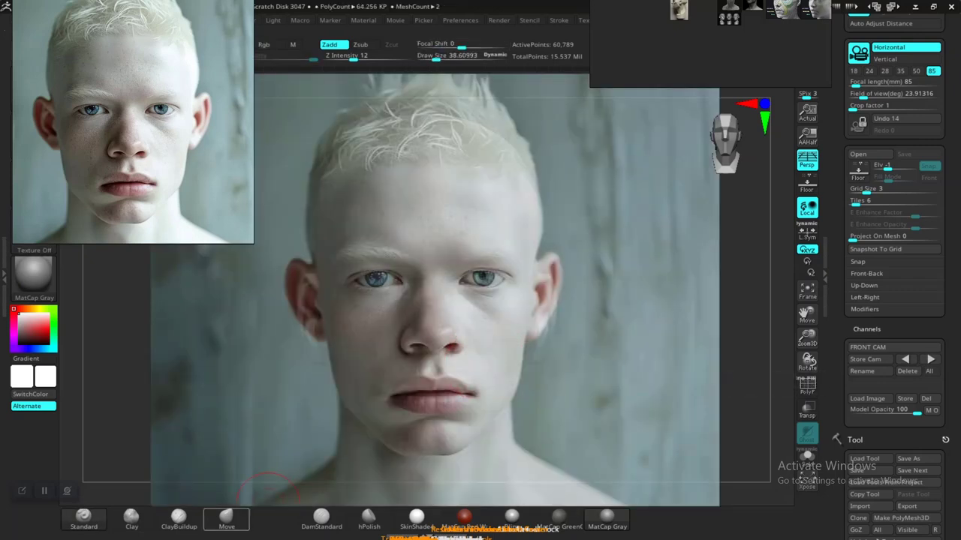
key(a)
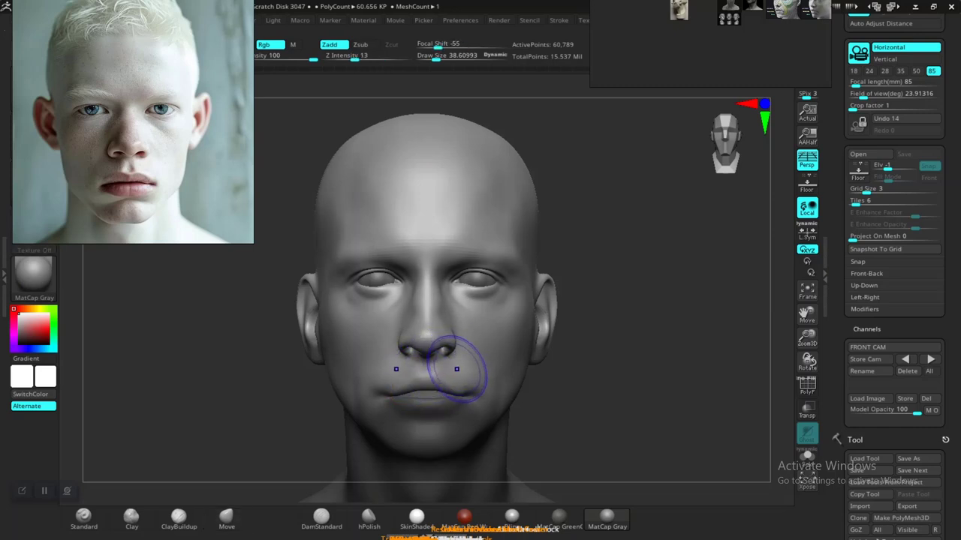
drag(455, 381, 384, 390)
key(shift+z)
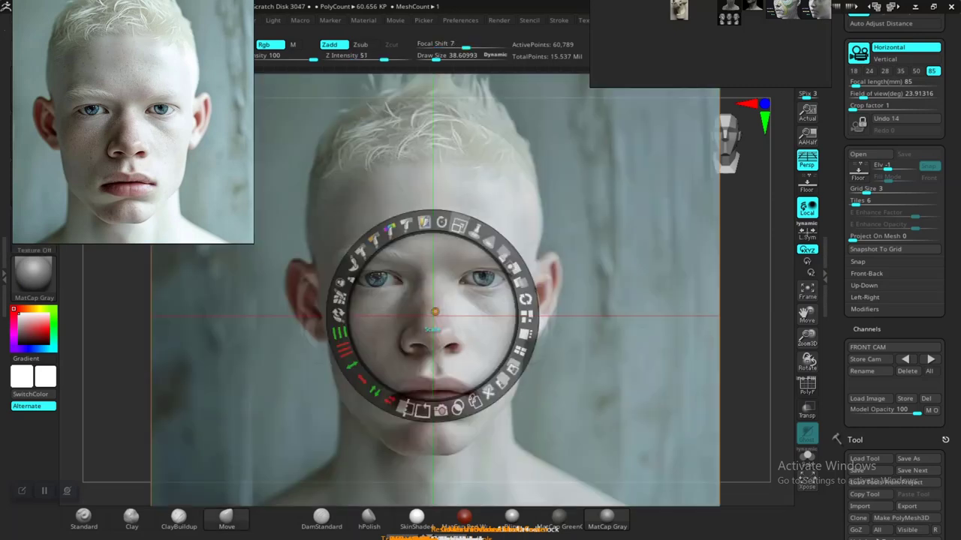
key(b)
key(m)
key(v)
key(z)
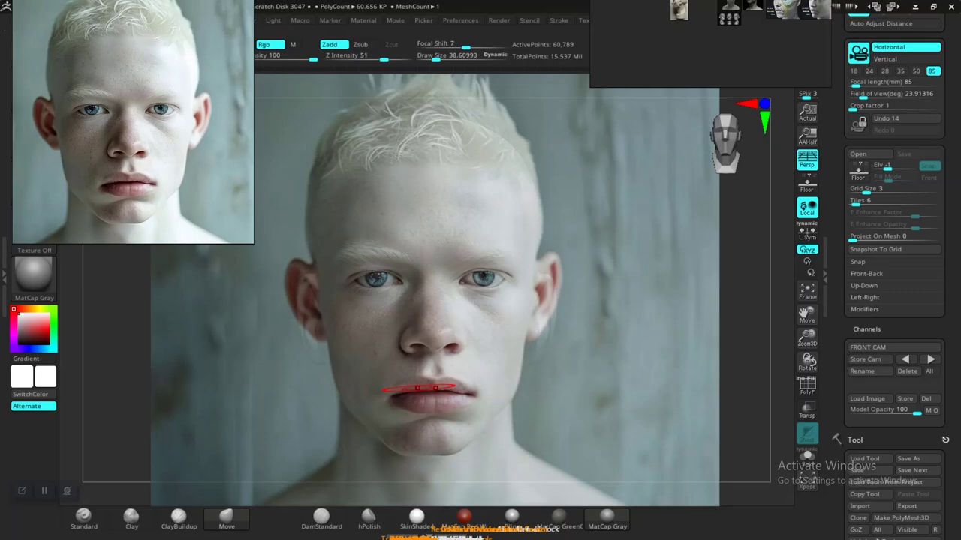
key(shift+z)
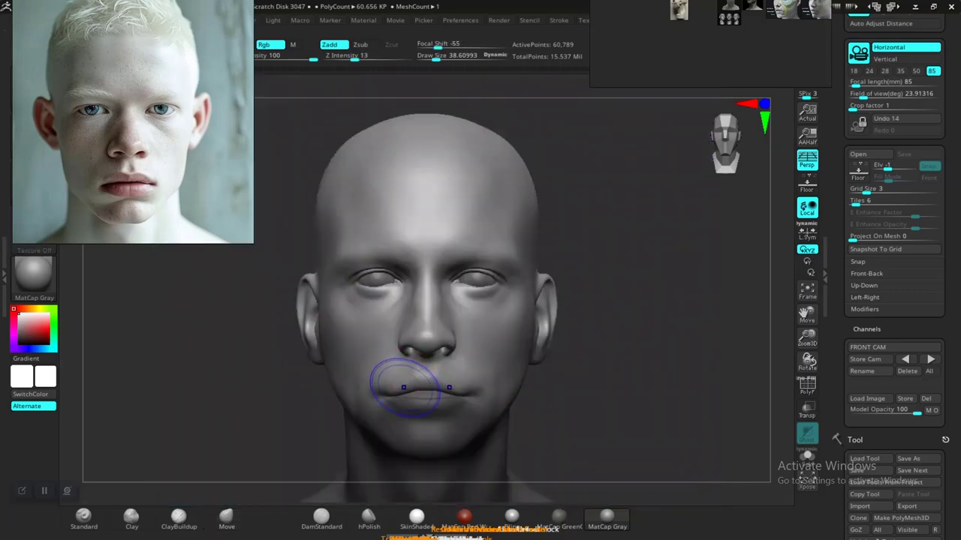
key(shift+z)
key(shift+z)
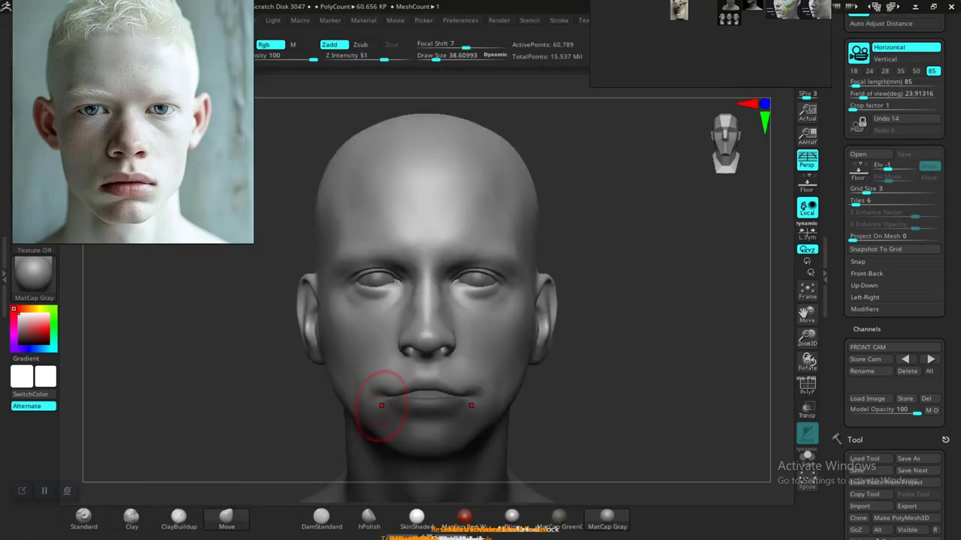
key(shift+z)
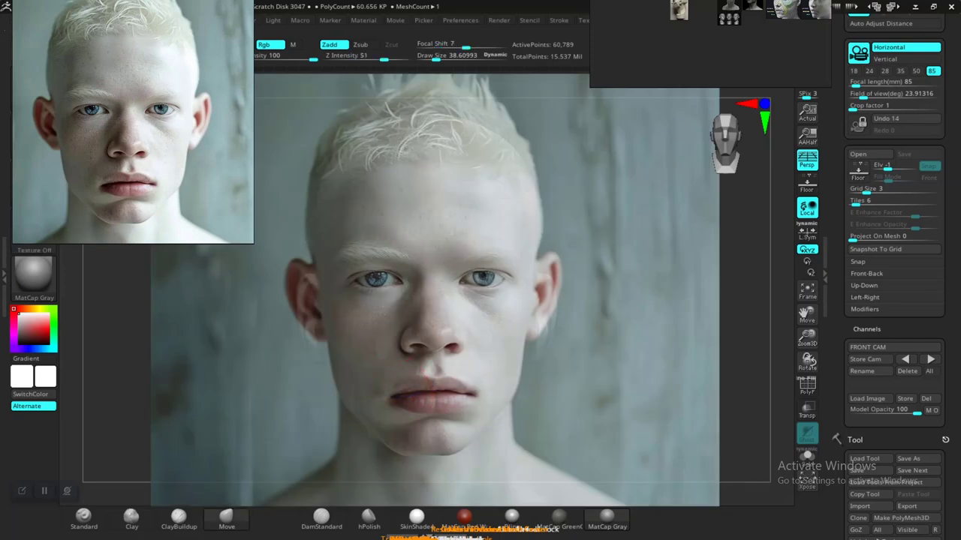
key(shift+z)
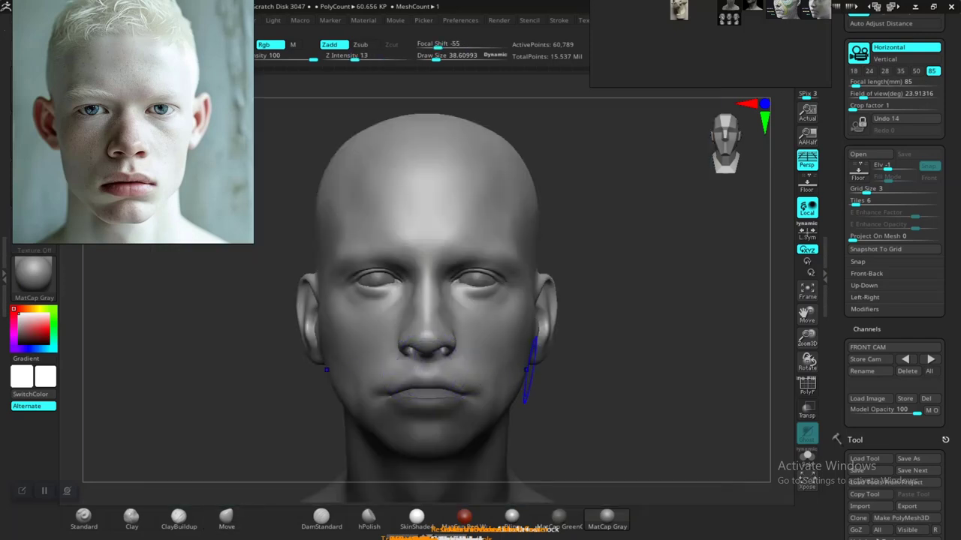
key(shift+z)
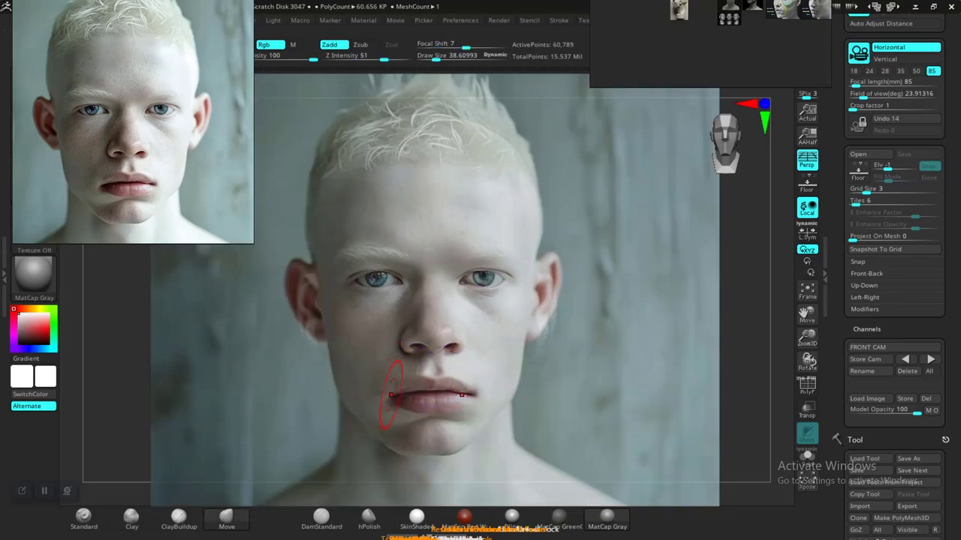
key(shift+z)
key(shift+z)
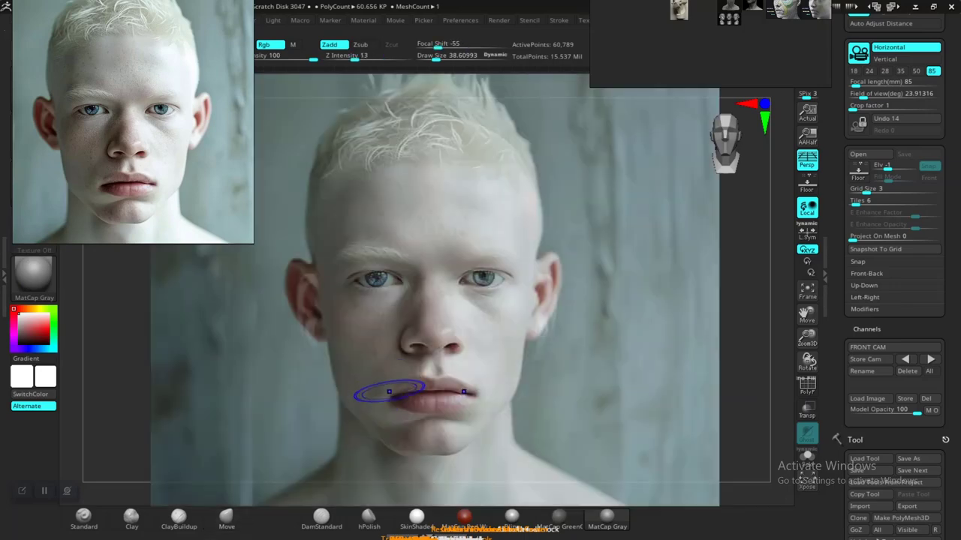
key(shift+z)
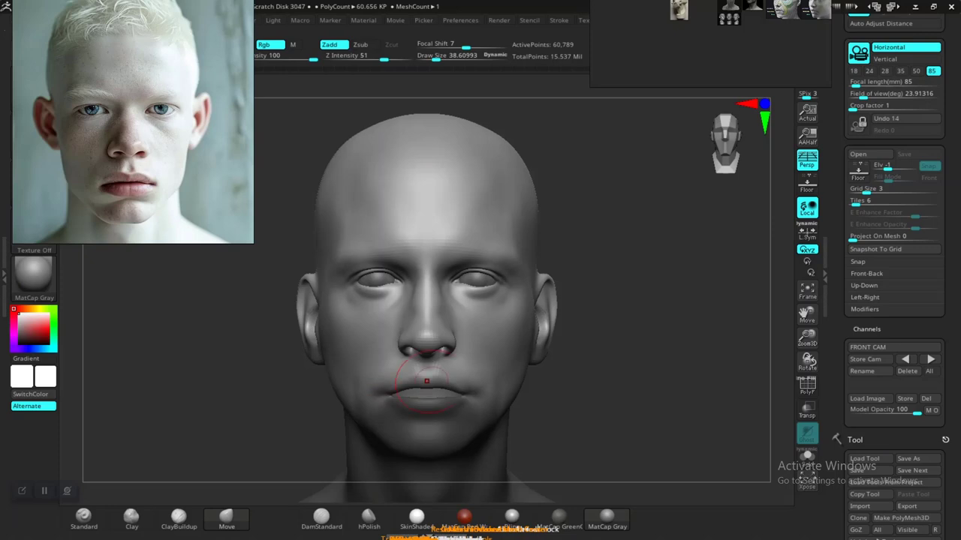
mouse_move(615, 411)
alt+mouse_down()
mouse_move(665, 425)
mouse_move(676, 385)
mouse_move(676, 420)
mouse_move(698, 390)
mouse_move(721, 405)
alt+mouse_up()
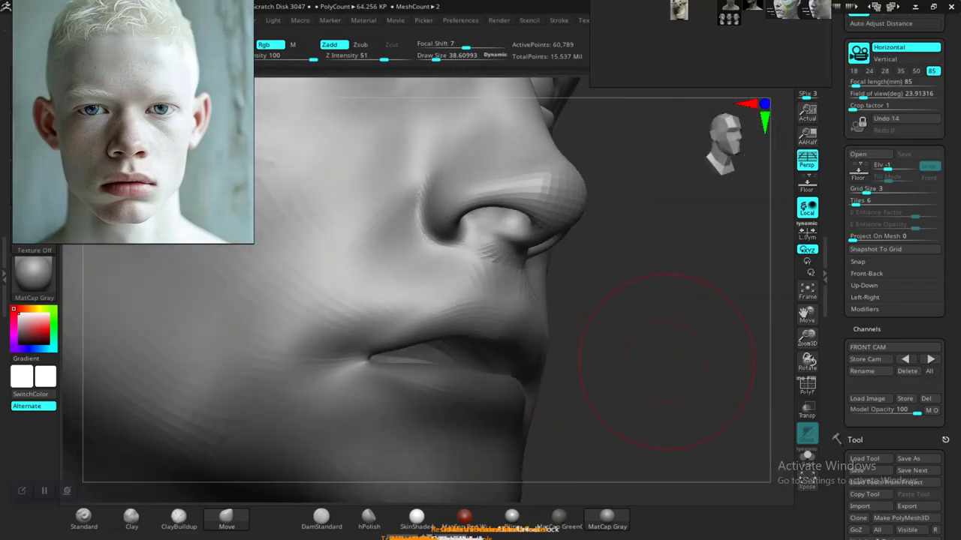
mouse_move(697, 353)
mouse_down()
mouse_move(713, 375)
mouse_move(622, 397)
mouse_move(423, 357)
mouse_up()
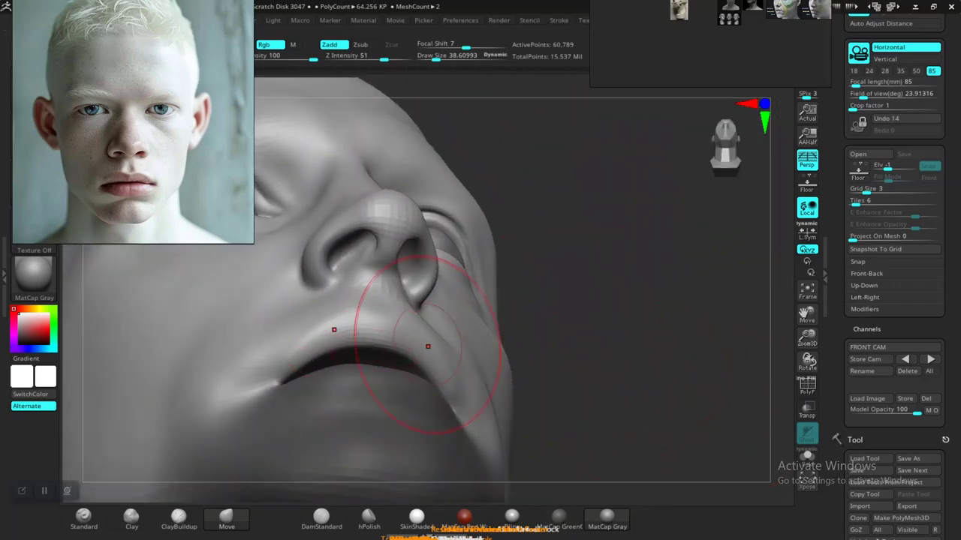
mouse_move(624, 372)
shift+mouse_down()
mouse_move(623, 386)
mouse_move(661, 391)
mouse_move(624, 394)
mouse_move(573, 333)
shift+mouse_up()
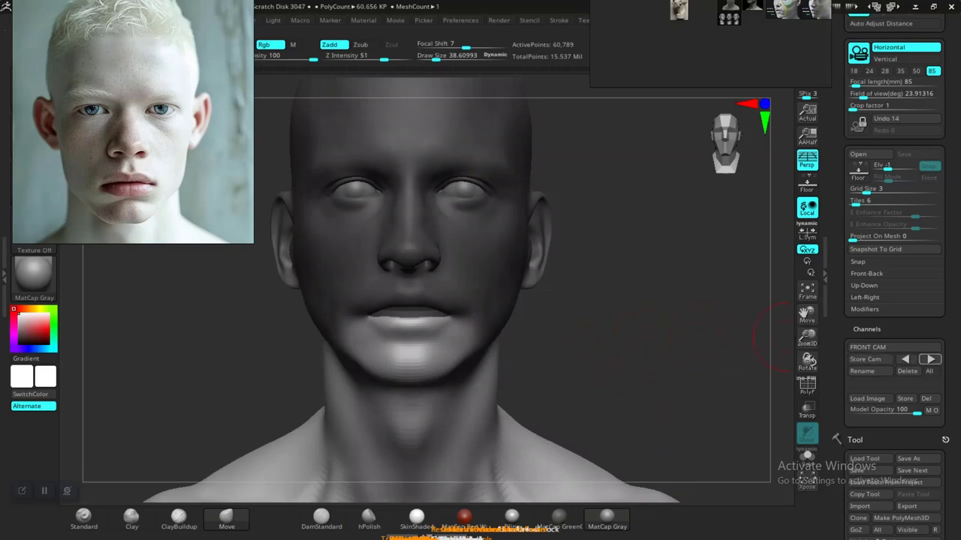
From the front camera, pull the upper lip with the Move brush and lightly smooth it
click(905, 359)
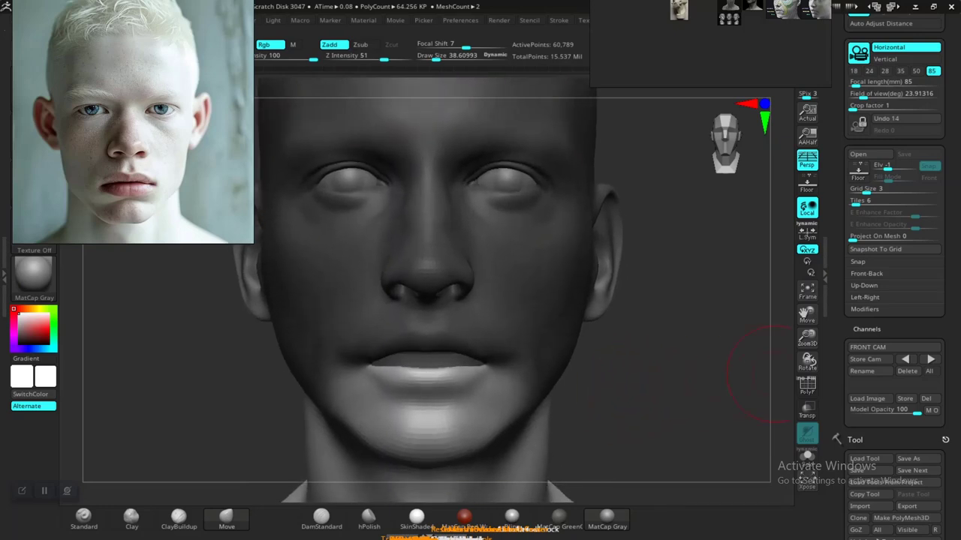
click(931, 358)
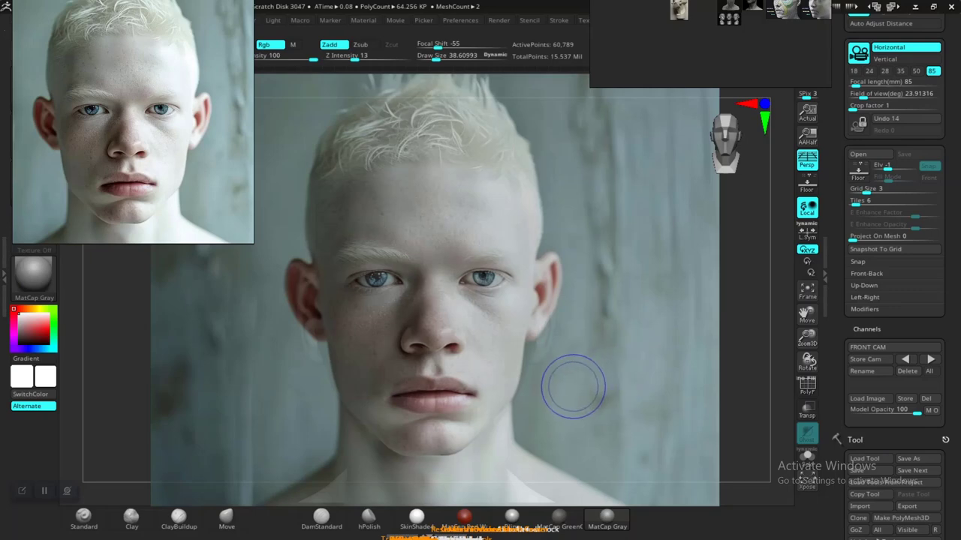
key(b)
key(m)
key(v)
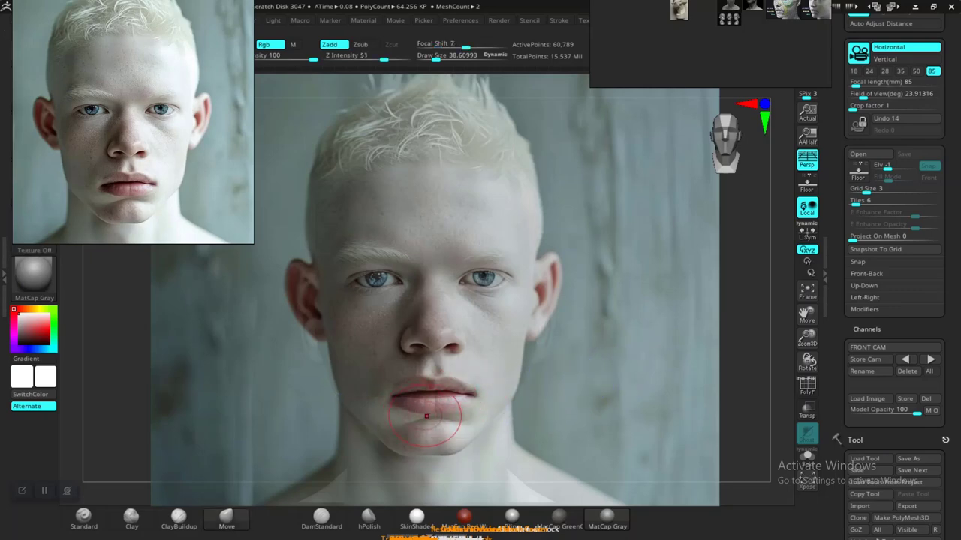
drag(426, 416, 427, 404)
key(shift)
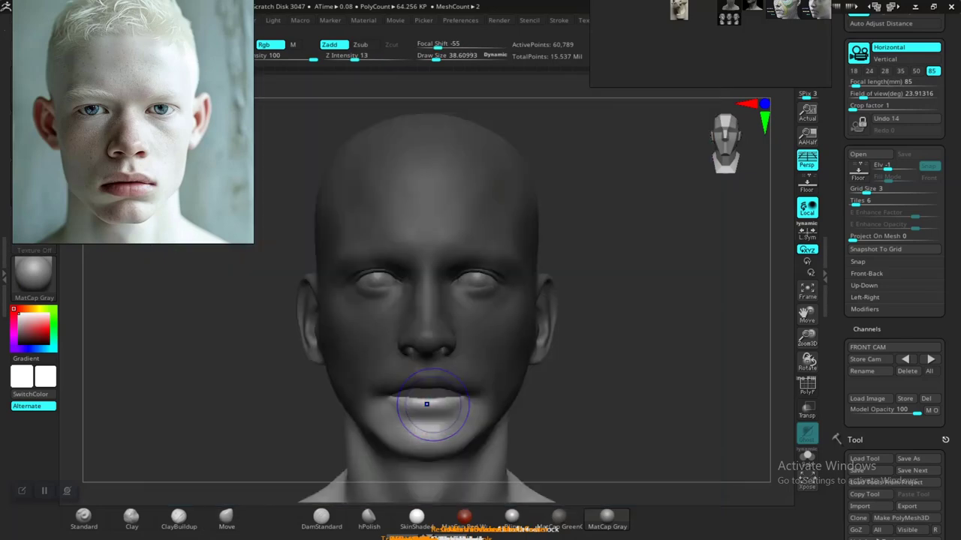
key(shift)
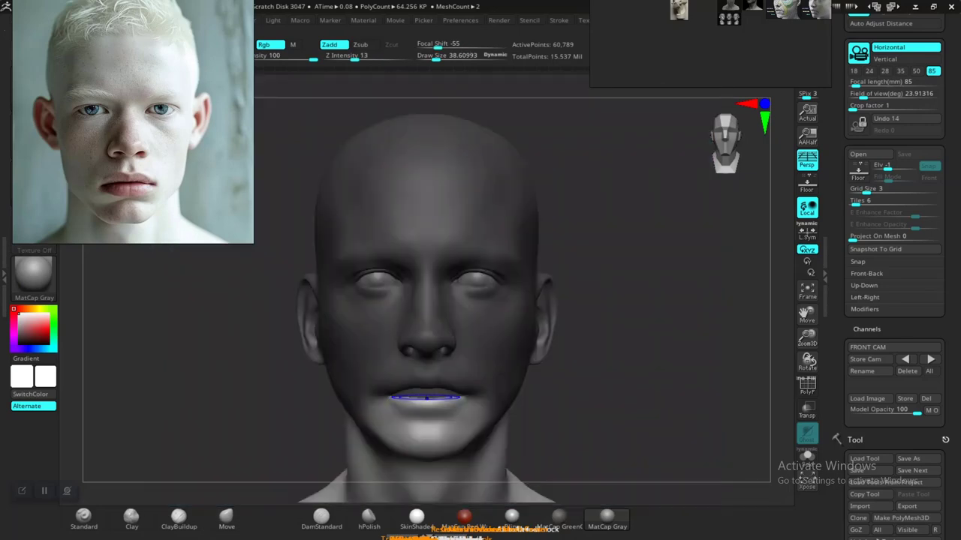
shift+drag(425, 399, 428, 399)
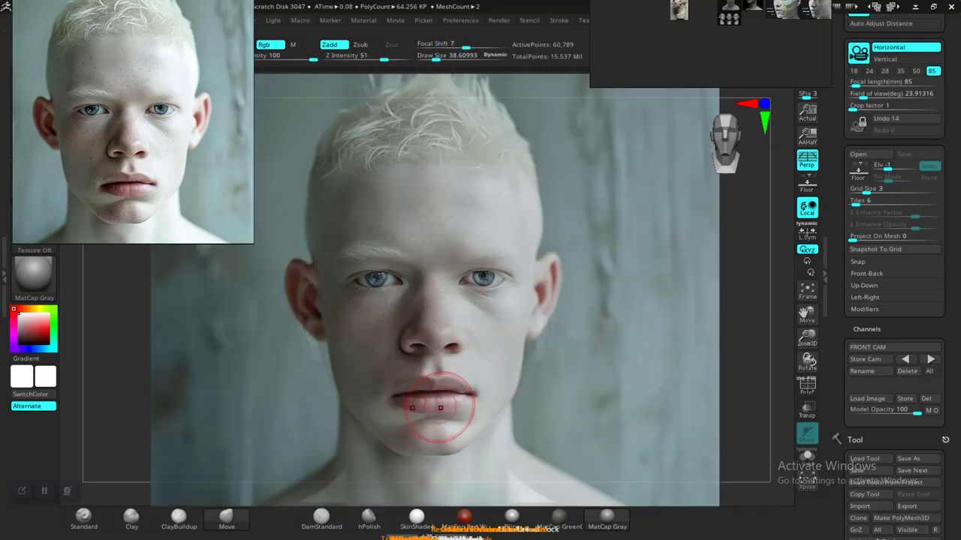
With the Standard brush, smooth the lips, reshape both mouth corners and shape the lower lip
key(b)
key(s)
key(t)
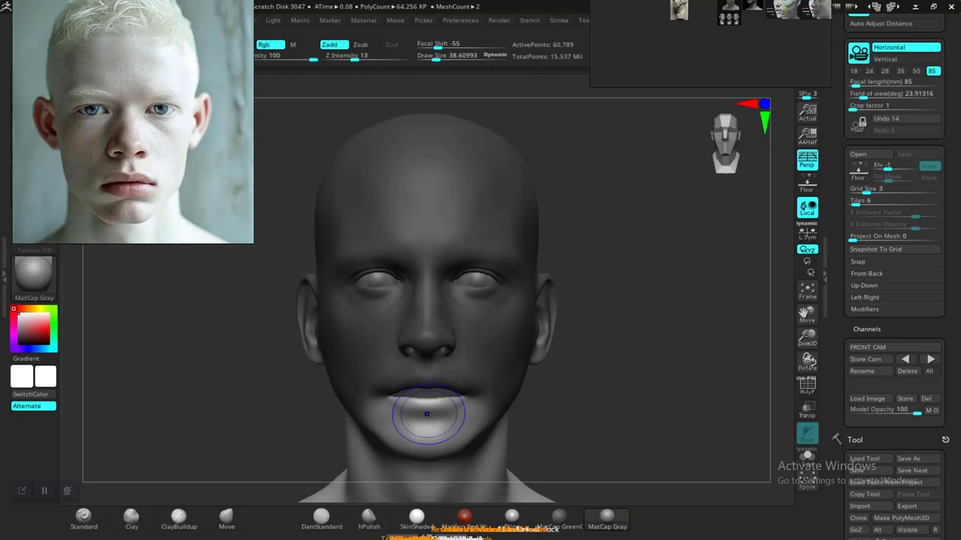
shift+drag(442, 407, 470, 403)
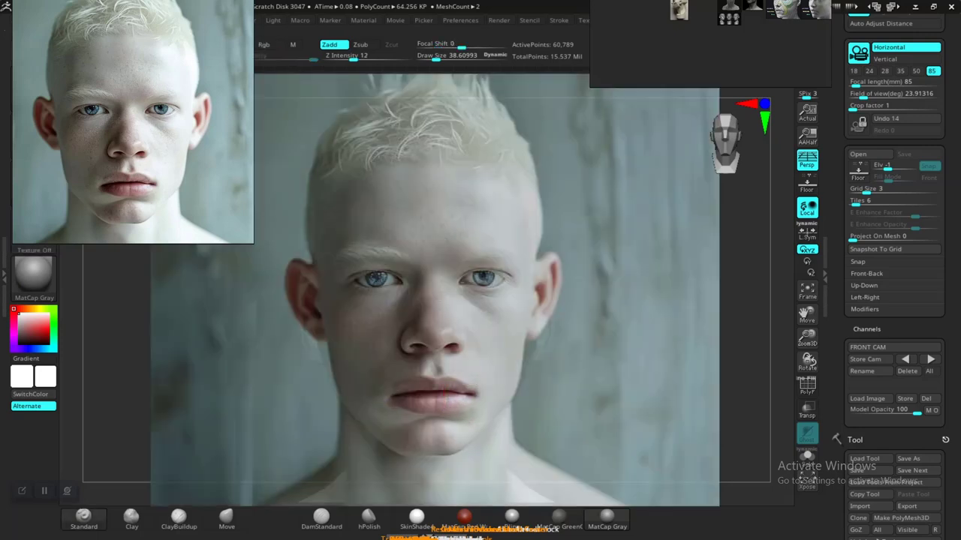
shift+drag(472, 386, 494, 387)
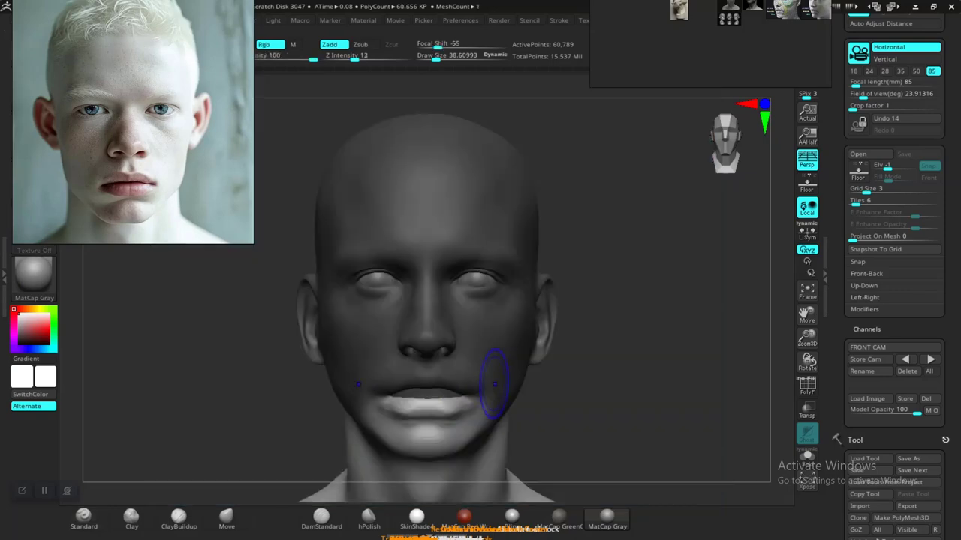
shift+drag(548, 399, 488, 398)
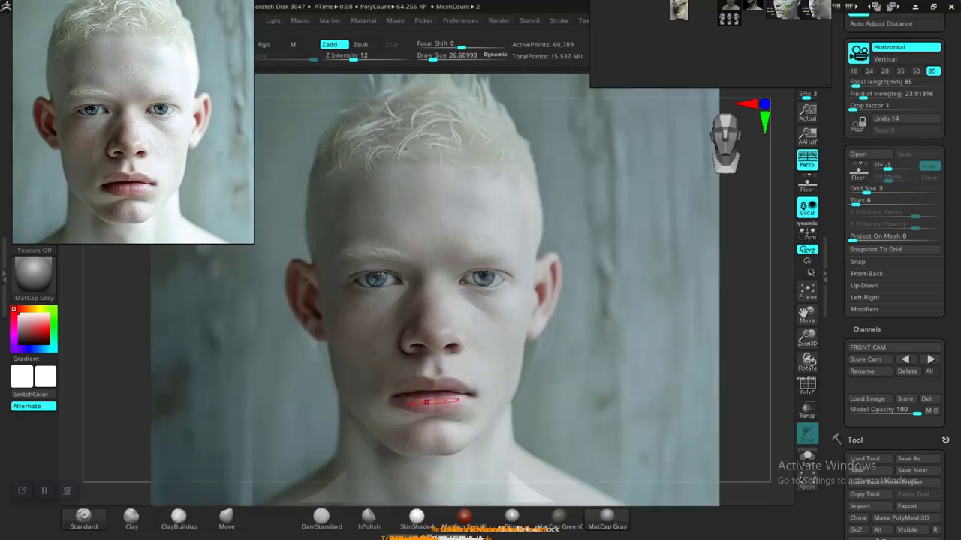
shift+drag(412, 407, 395, 406)
mouse_move(439, 396)
mouse_down()
mouse_move(465, 388)
mouse_move(426, 412)
mouse_up()
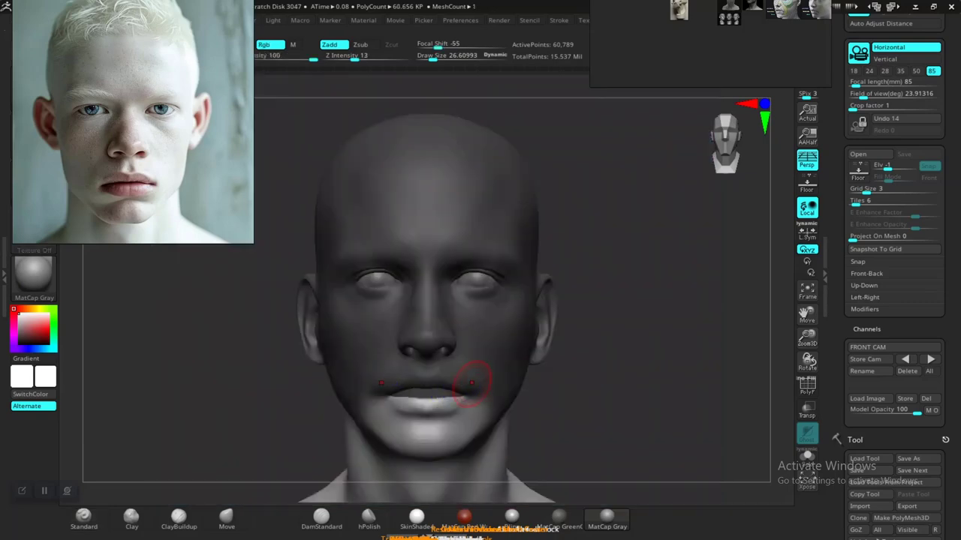
Close in to smooth the mouth corners, then toggle the reference photo to compare
ctrl+right_drag(461, 386, 634, 446)
drag(634, 446, 616, 423)
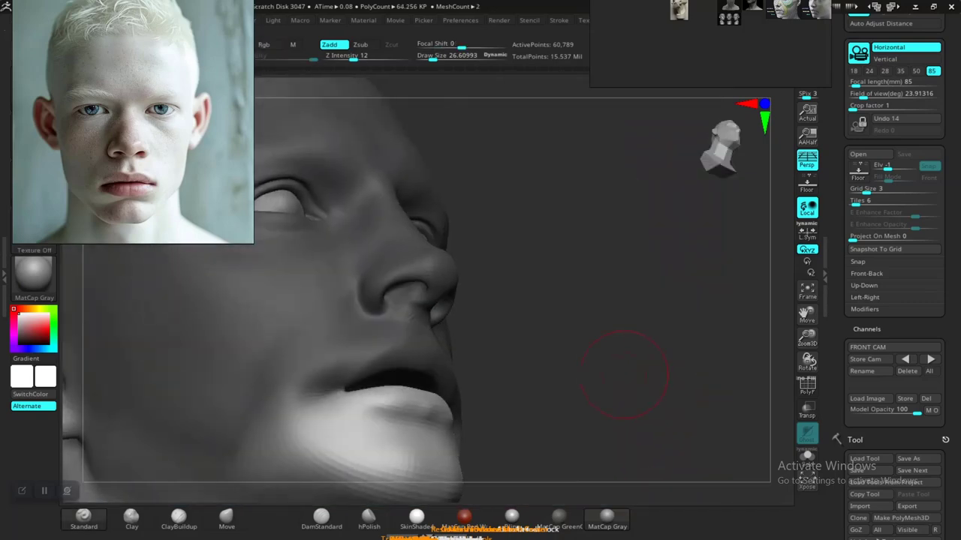
shift+drag(529, 369, 470, 386)
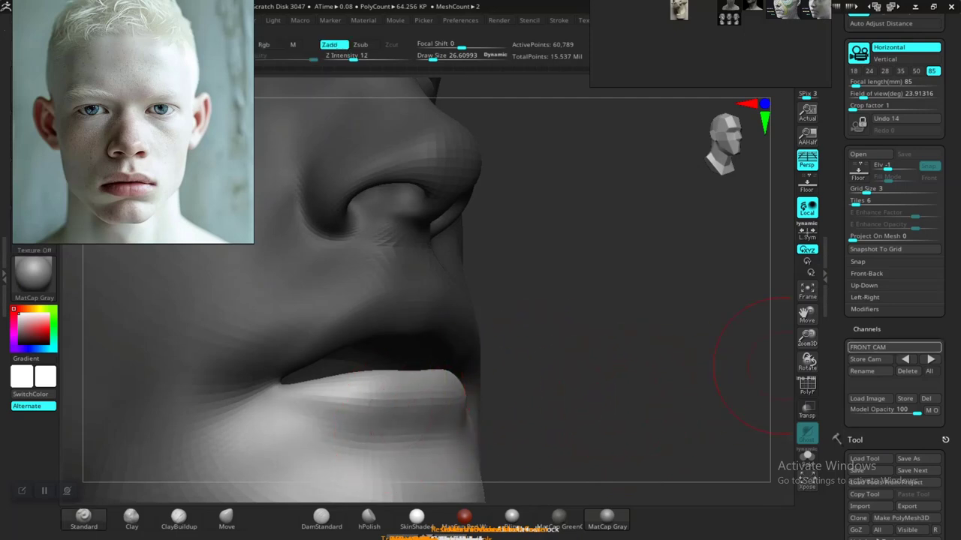
click(930, 358)
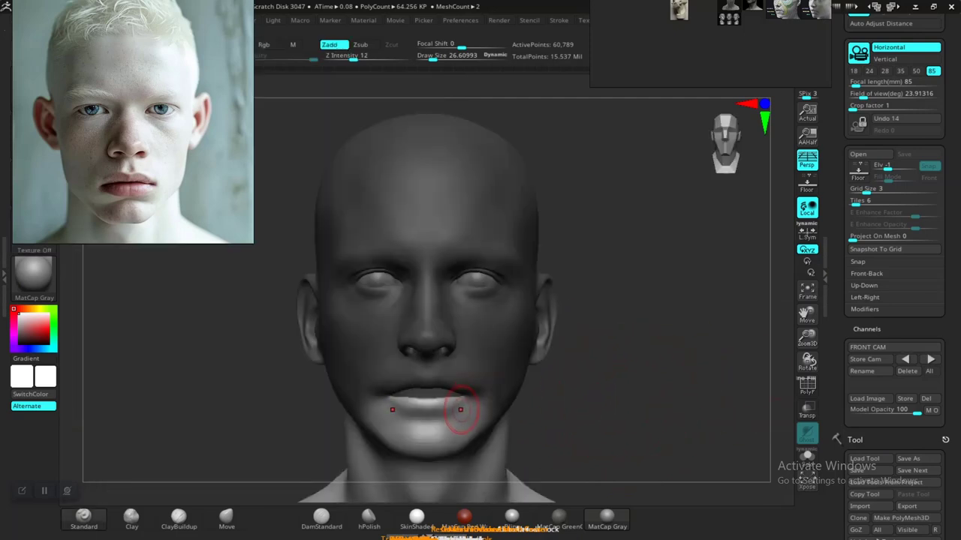
shift+drag(497, 386, 483, 402)
shift+drag(506, 380, 502, 387)
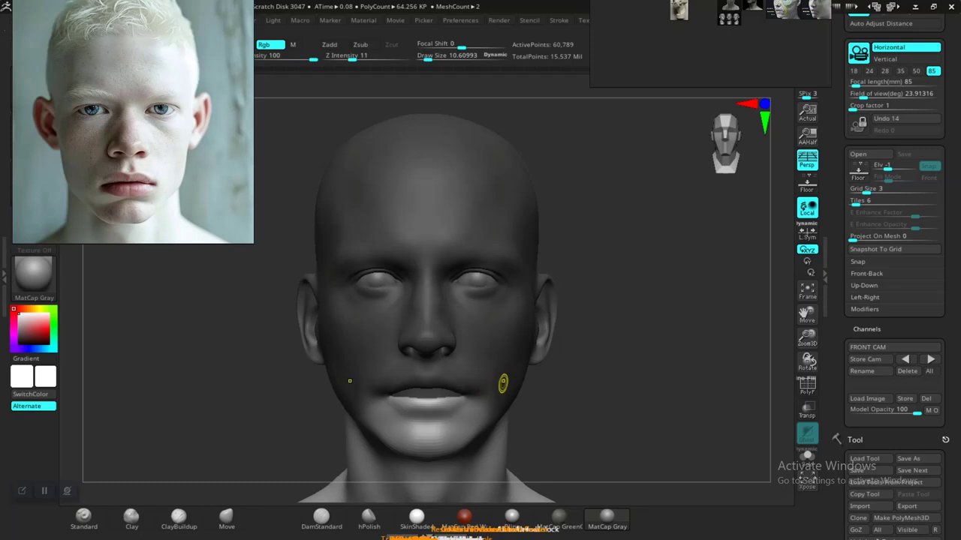
key(shift)
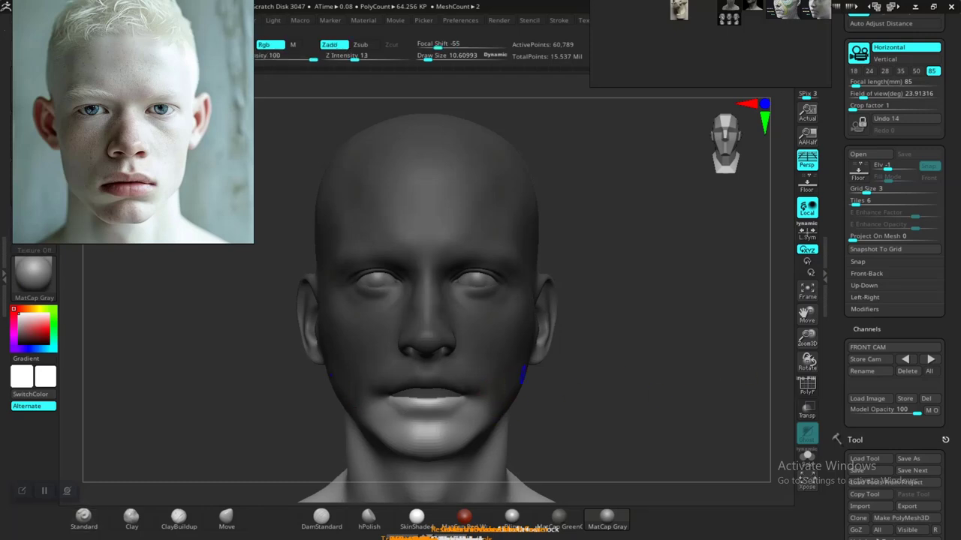
key(shift)
key(shift+z)
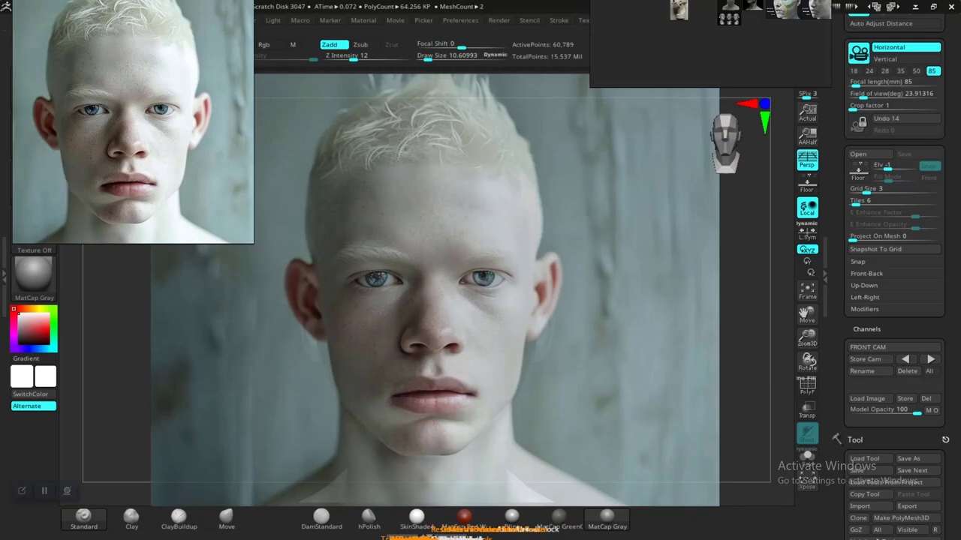
key(shift+z)
Orbit between three-quarter, profile and front views to inspect the lips
scroll(602, 394, up, 3)
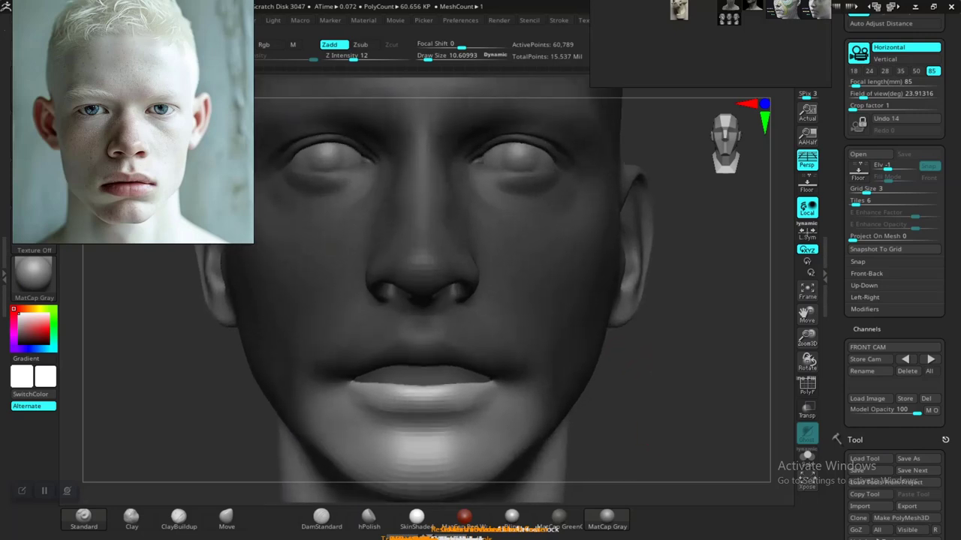
mouse_move(601, 395)
mouse_down()
mouse_move(620, 432)
mouse_move(513, 339)
mouse_up()
scroll(620, 432, up, 2)
scroll(568, 382, up, 3)
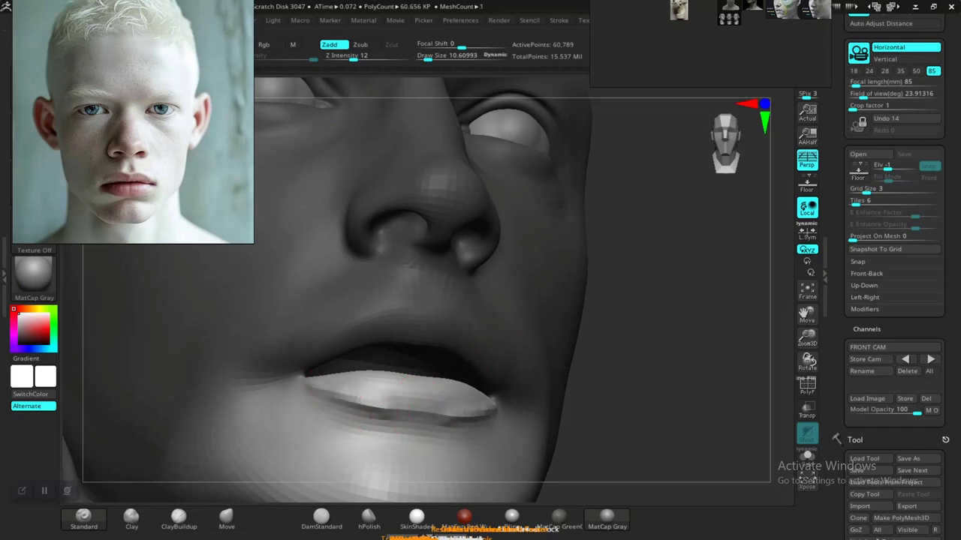
drag(563, 416, 538, 362)
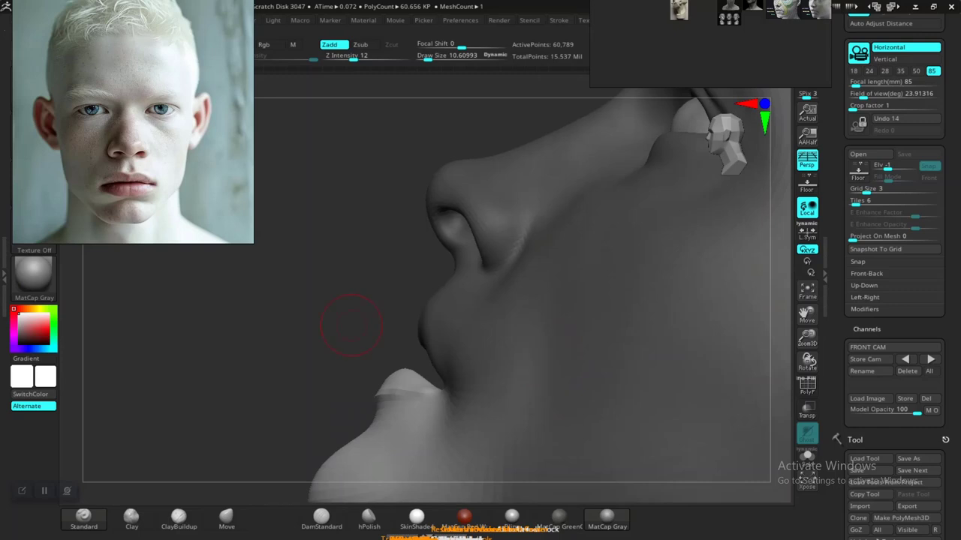
drag(351, 324, 509, 331)
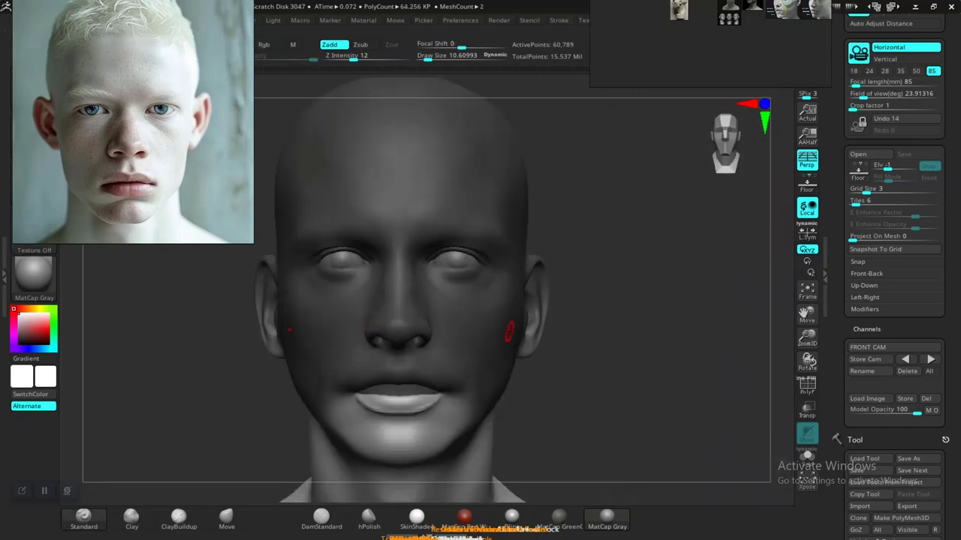
alt+drag(586, 389, 586, 451)
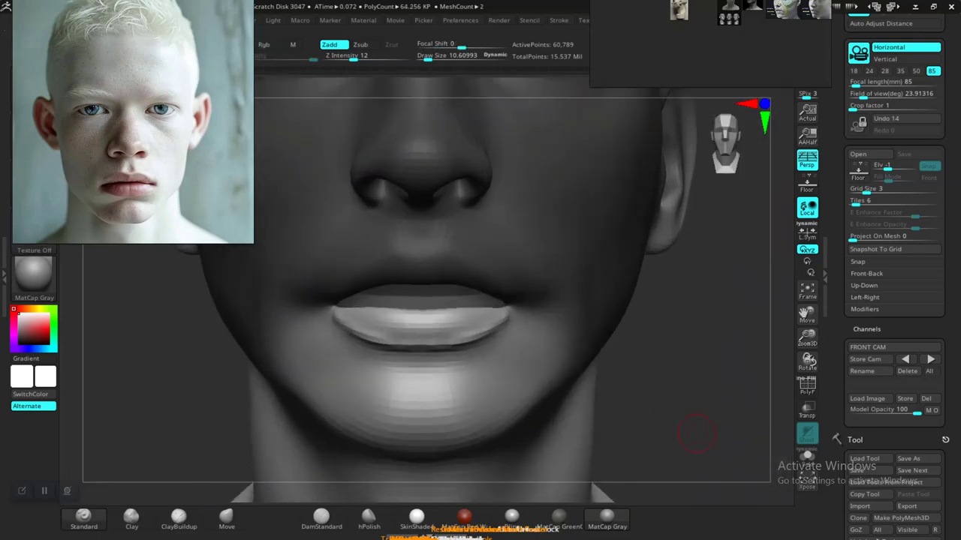
drag(664, 233, 743, 248)
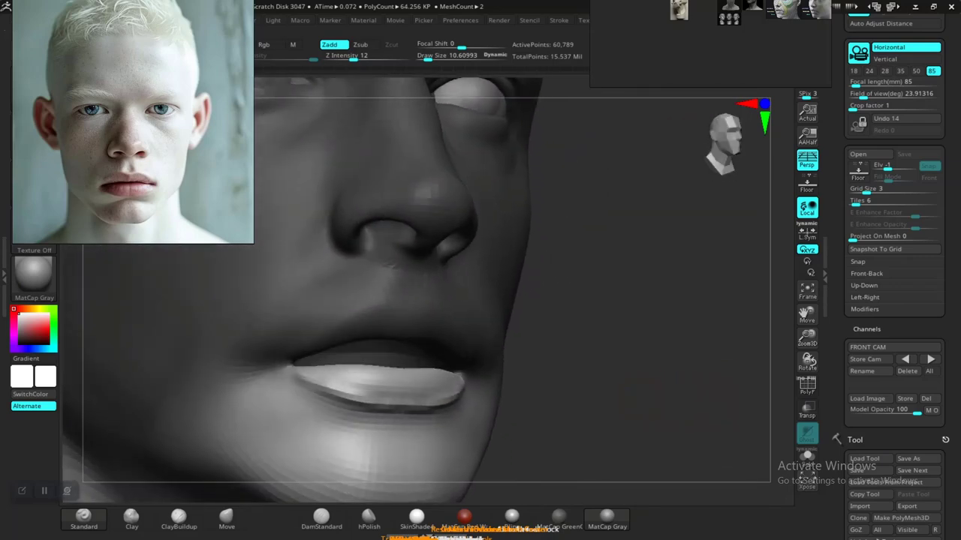
mouse_move(665, 403)
mouse_down()
mouse_move(647, 373)
mouse_move(695, 393)
mouse_move(638, 353)
mouse_move(660, 353)
mouse_move(638, 353)
mouse_move(660, 394)
mouse_move(681, 398)
mouse_move(660, 398)
mouse_move(661, 421)
mouse_up()
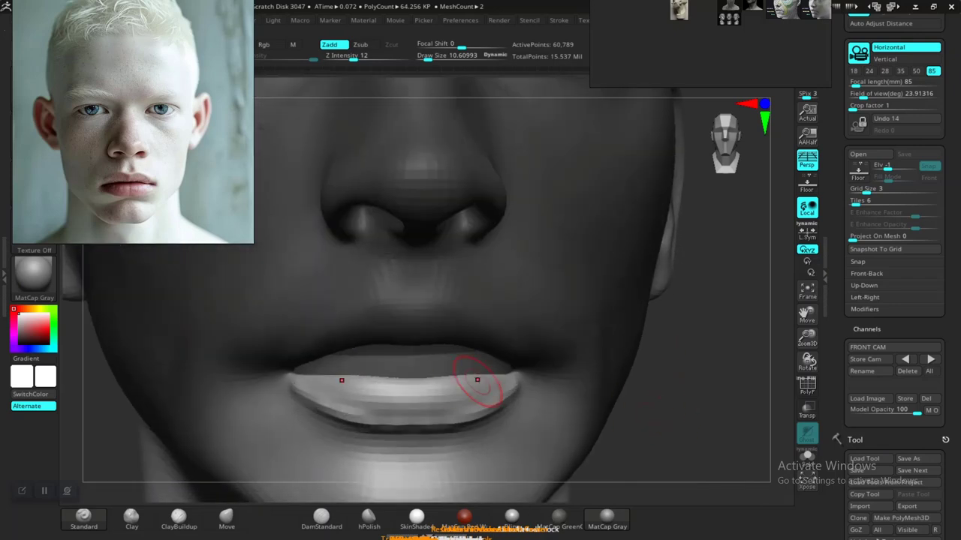
Switch to the Move brush and set its Draw Size to about 15
click(226, 517)
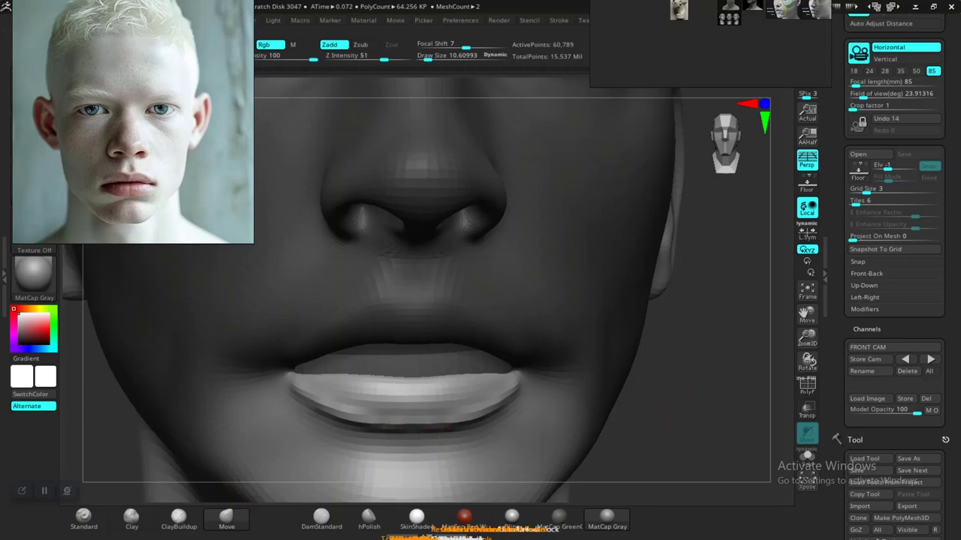
mouse_move(661, 420)
mouse_down()
mouse_move(669, 392)
mouse_move(517, 406)
mouse_up()
right_click(516, 406)
drag(440, 349, 472, 349)
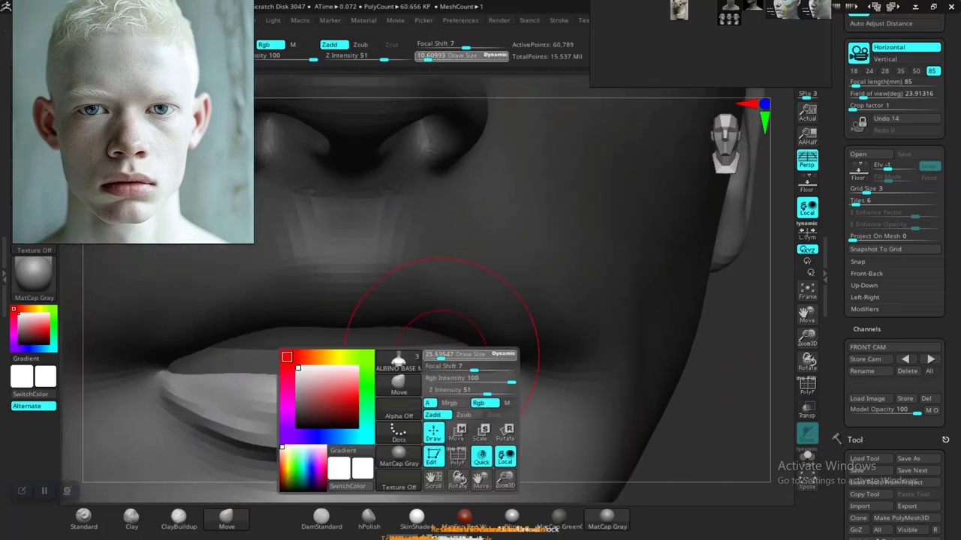
right_click(617, 406)
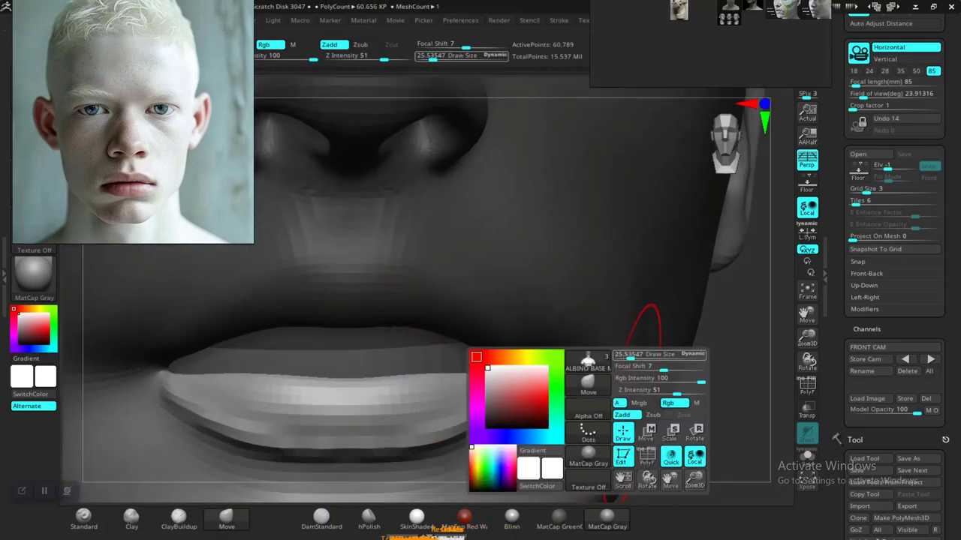
drag(650, 355, 630, 355)
mouse_move(623, 322)
right_down()
mouse_move(659, 395)
mouse_move(547, 353)
mouse_move(562, 310)
mouse_move(568, 368)
mouse_move(463, 354)
mouse_move(463, 334)
mouse_move(472, 343)
right_up()
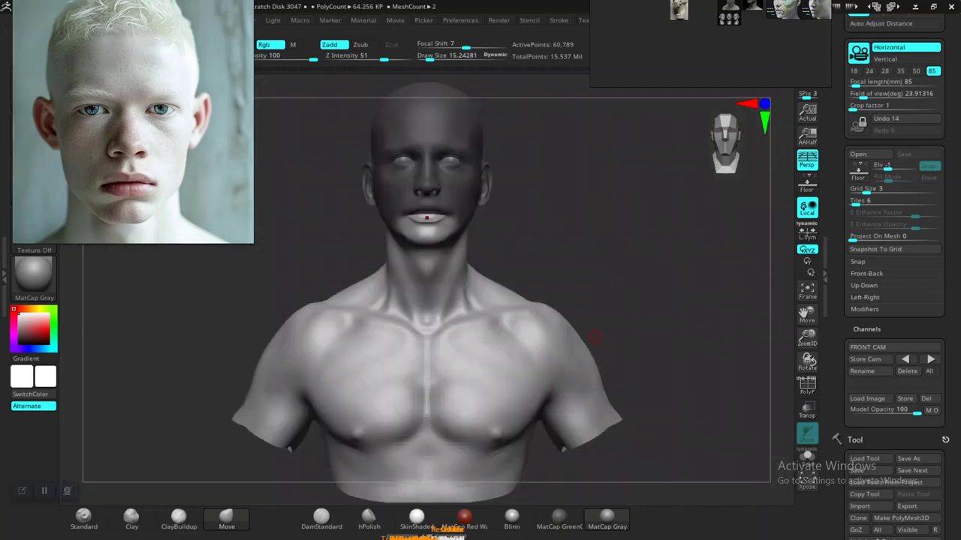
In side profile, push the protruding lip contour back with the Move brush
scroll(614, 368, up, 1)
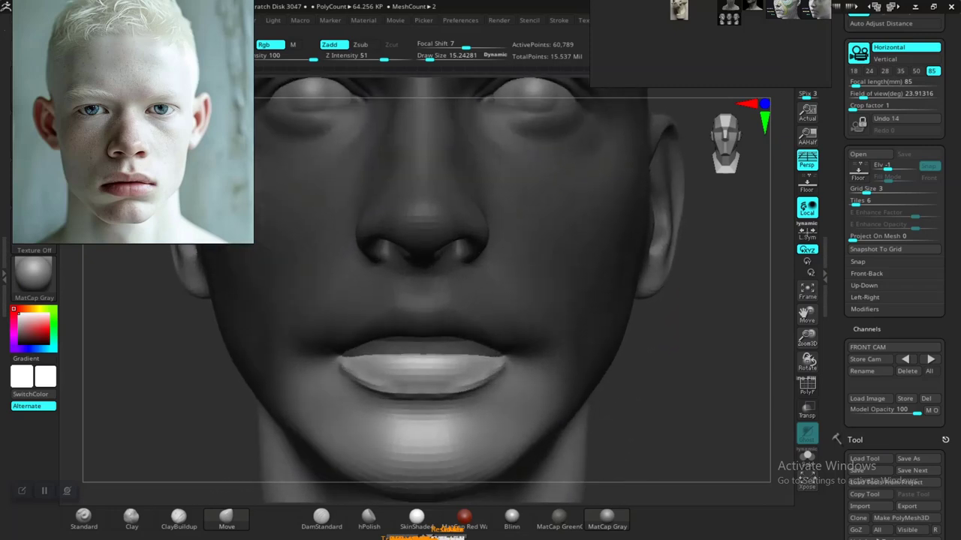
scroll(691, 386, up, 1)
scroll(708, 403, up, 1)
drag(707, 403, 632, 386)
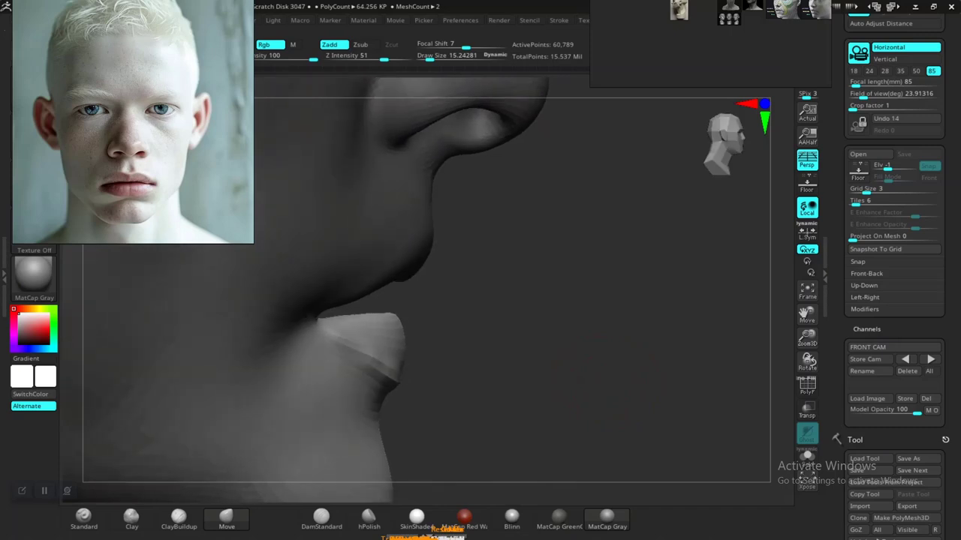
drag(623, 376, 587, 365)
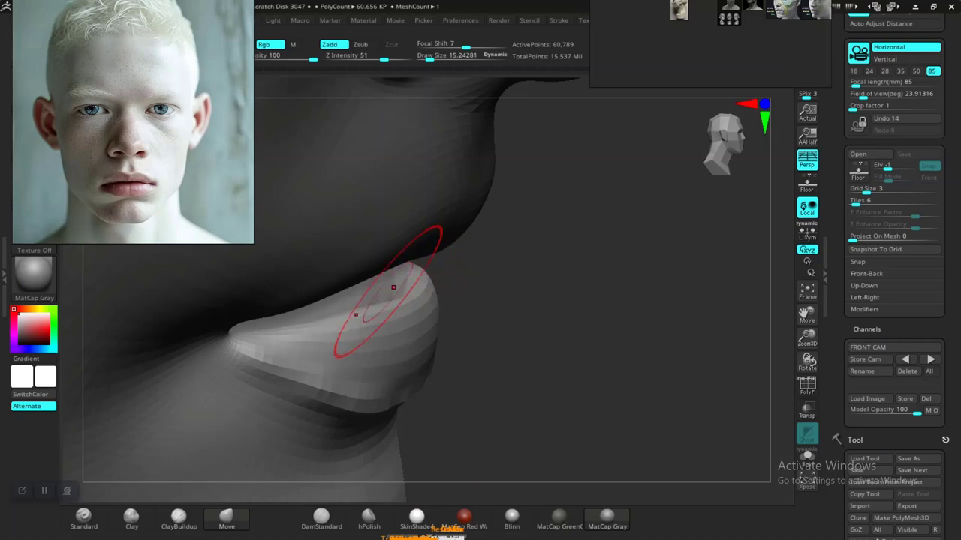
drag(448, 298, 469, 300)
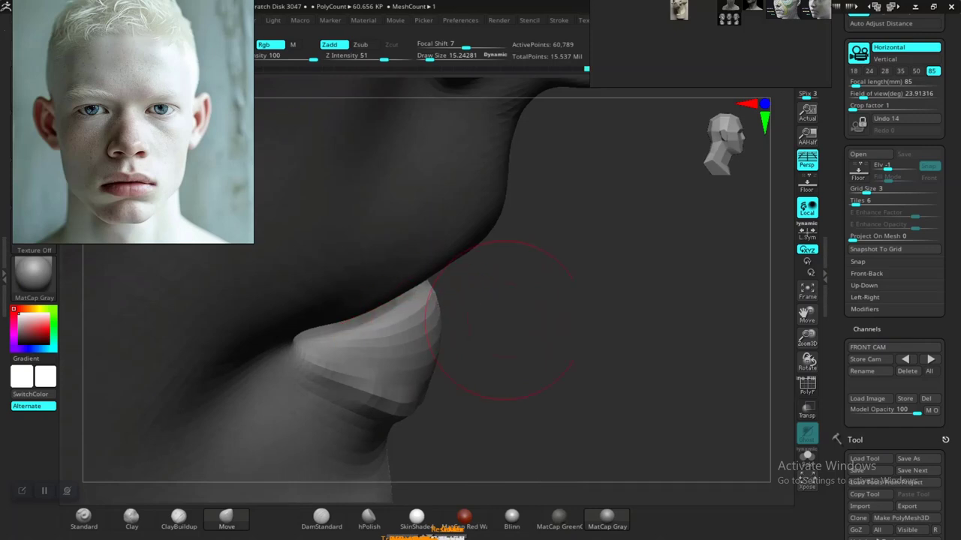
Frame the bust and zoom in close on the nose, lips and chin
key(f)
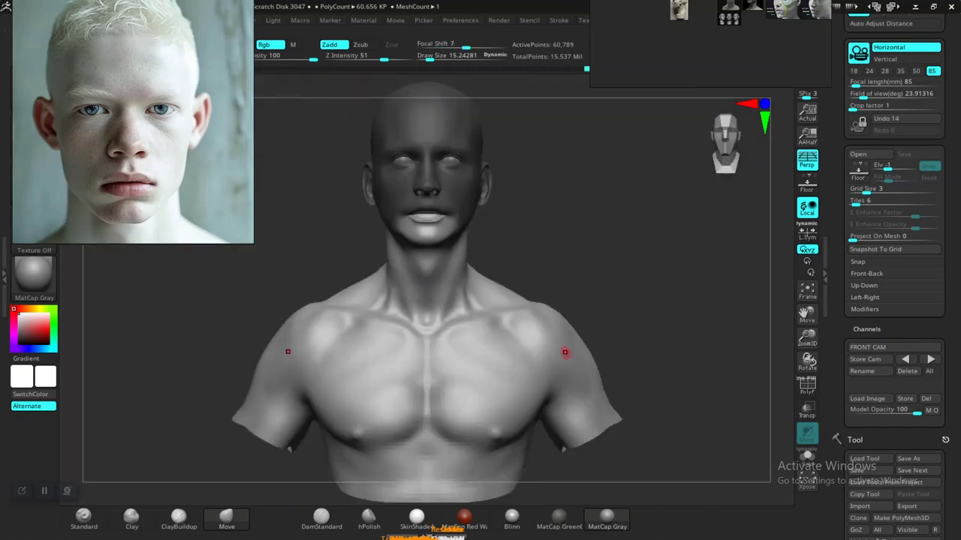
scroll(605, 268, up, 2)
scroll(590, 278, up, 2)
scroll(564, 375, up, 2)
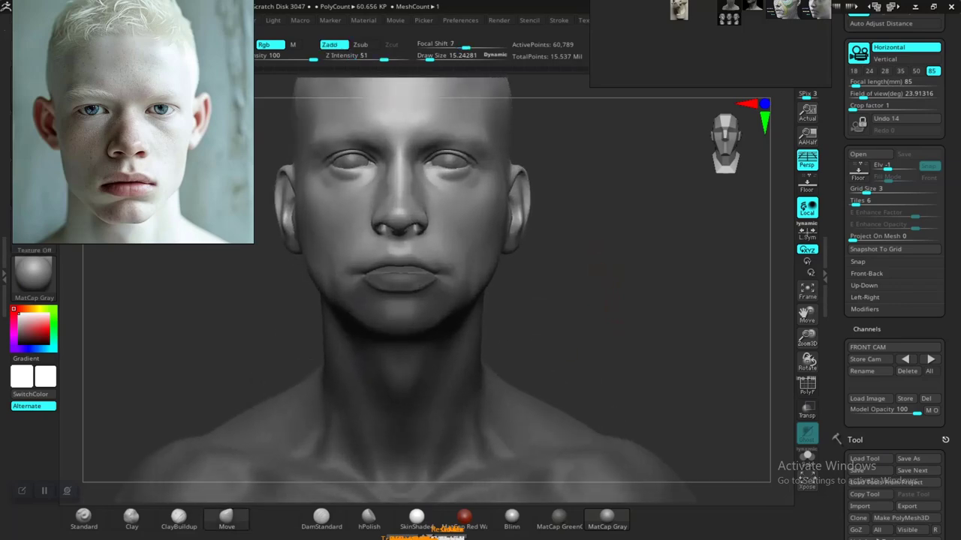
scroll(564, 376, up, 2)
alt+drag(564, 225, 563, 413)
scroll(563, 375, up, 1)
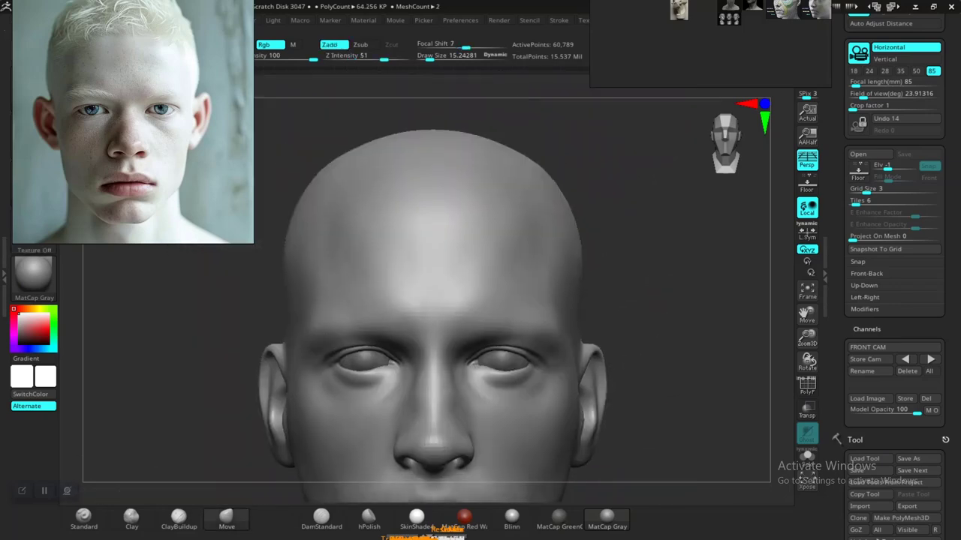
mouse_move(665, 279)
alt+mouse_down()
mouse_move(681, 344)
mouse_move(524, 353)
alt+mouse_up()
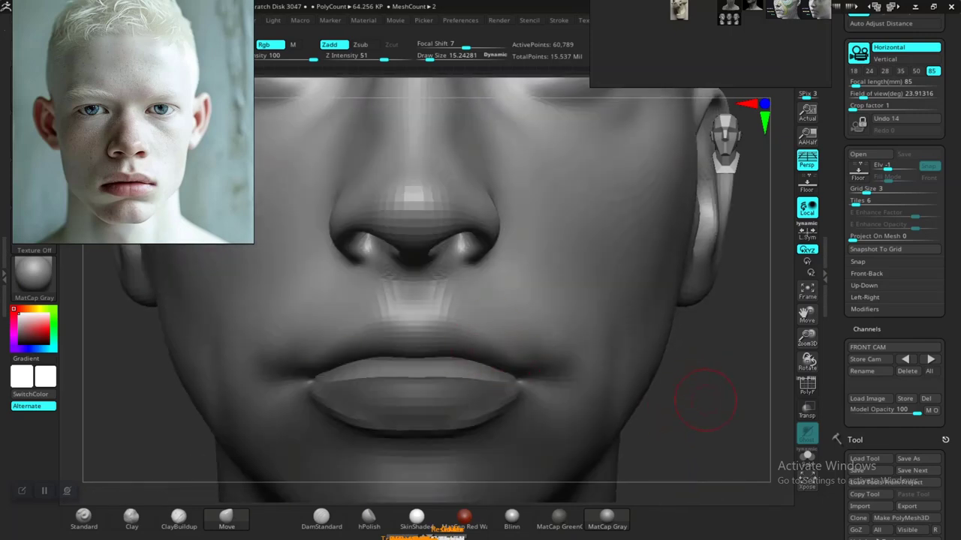
mouse_move(706, 400)
right_down()
mouse_move(747, 397)
mouse_move(589, 384)
right_up()
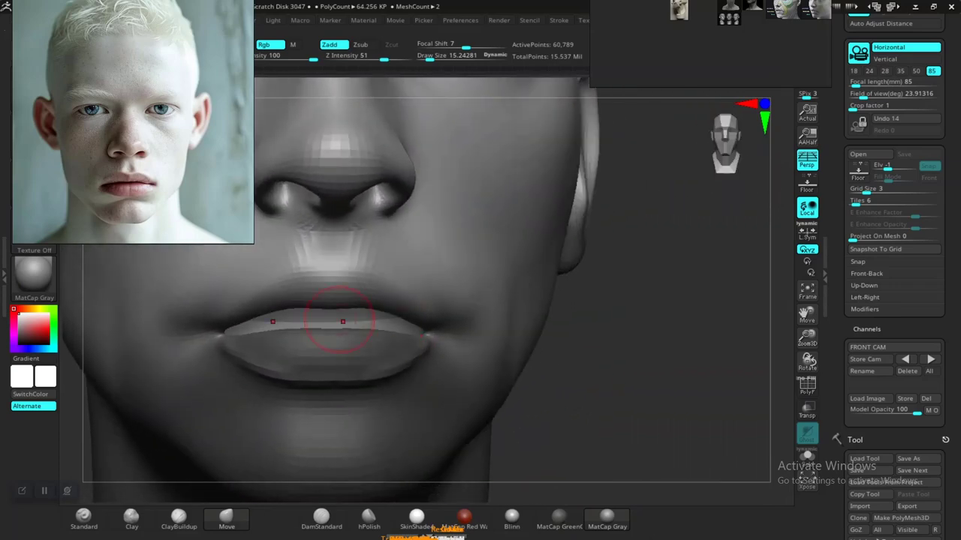
mouse_move(650, 349)
alt+right_down()
mouse_move(686, 332)
mouse_move(681, 382)
mouse_move(707, 347)
mouse_move(687, 368)
mouse_move(593, 361)
mouse_move(729, 364)
mouse_move(638, 368)
mouse_move(707, 257)
mouse_move(654, 322)
mouse_move(655, 222)
mouse_move(545, 253)
alt+right_up()
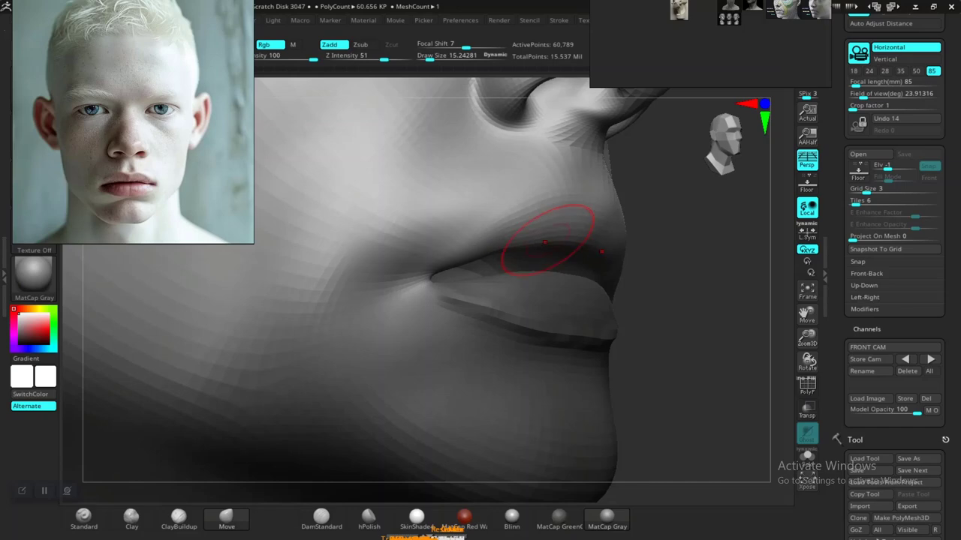
key(space)
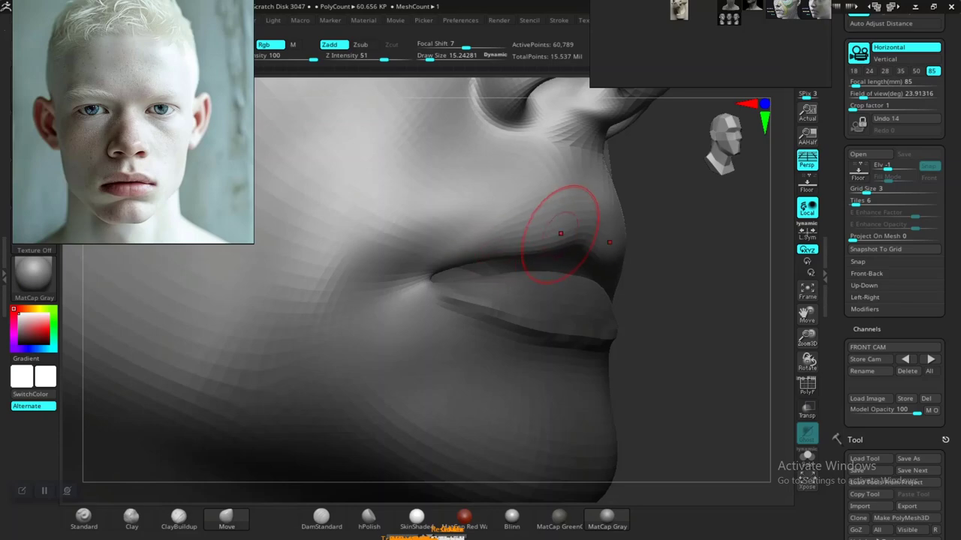
Smooth the faceted upper lip and deepen the crease between the lips
right_drag(548, 233, 564, 229)
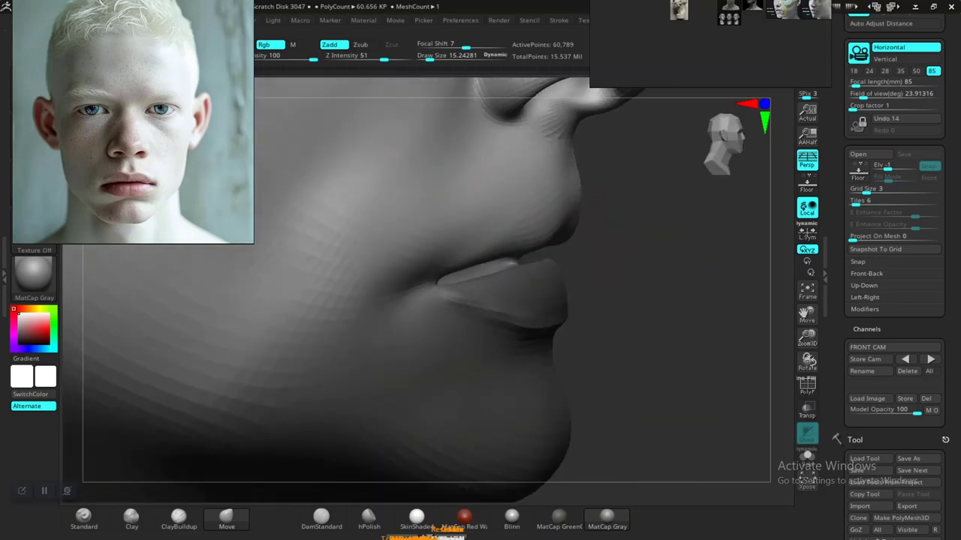
right_drag(526, 300, 450, 300)
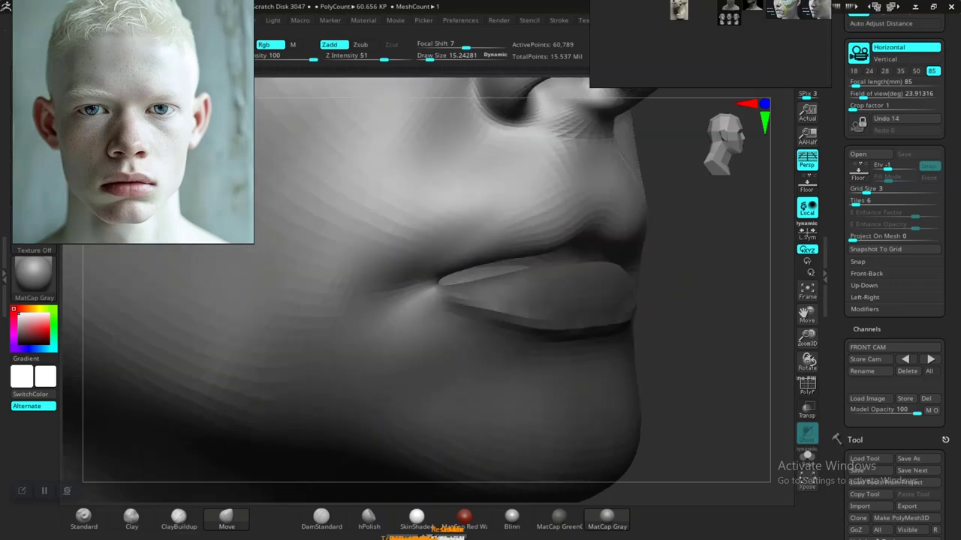
right_drag(211, 375, 549, 266)
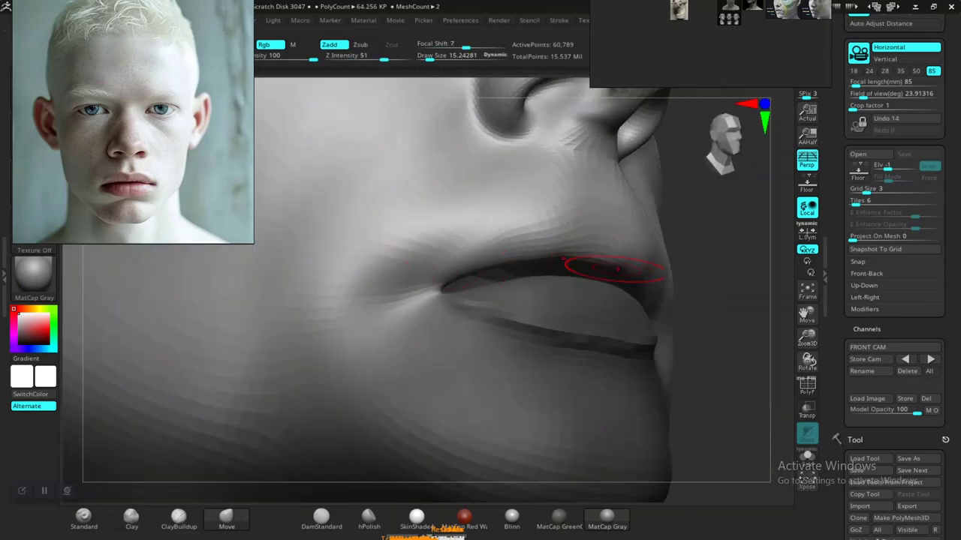
alt+right_drag(713, 299, 703, 274)
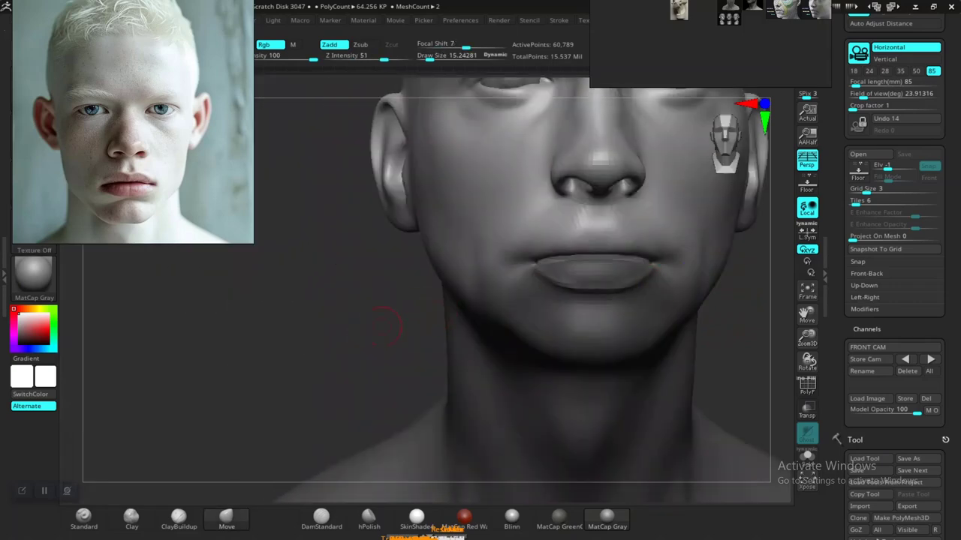
mouse_move(384, 326)
alt+right_down()
mouse_move(375, 308)
mouse_move(300, 353)
mouse_move(289, 278)
mouse_move(278, 354)
mouse_move(299, 366)
mouse_move(290, 343)
alt+right_up()
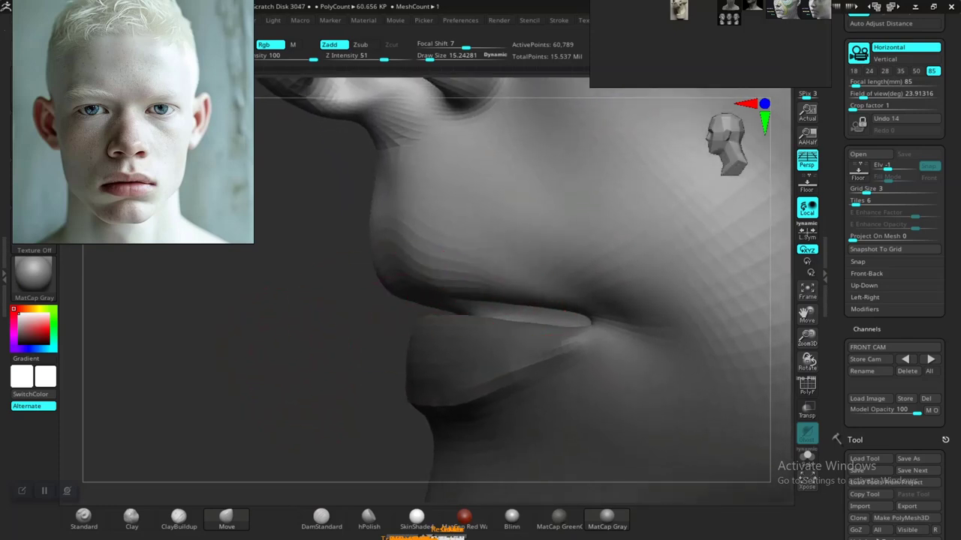
shift+drag(496, 286, 480, 281)
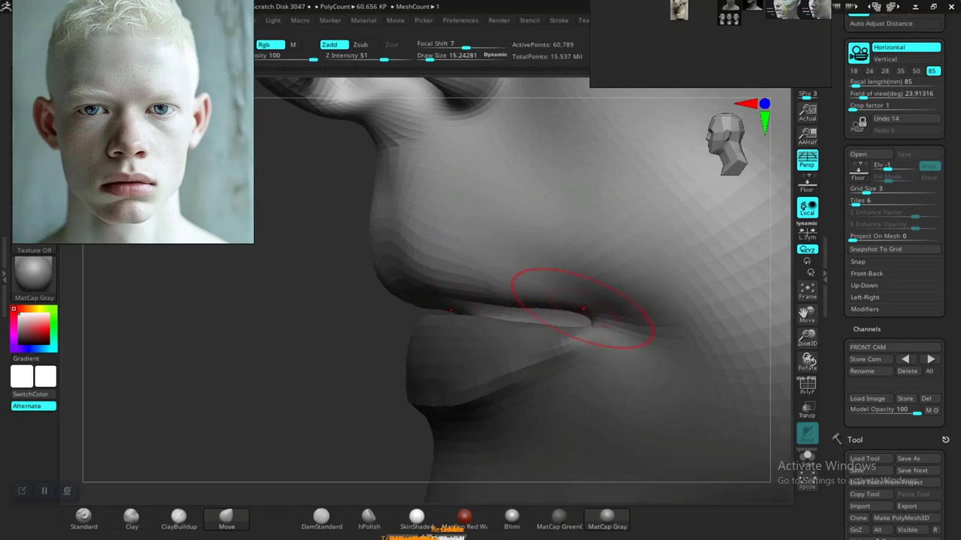
drag(529, 305, 590, 329)
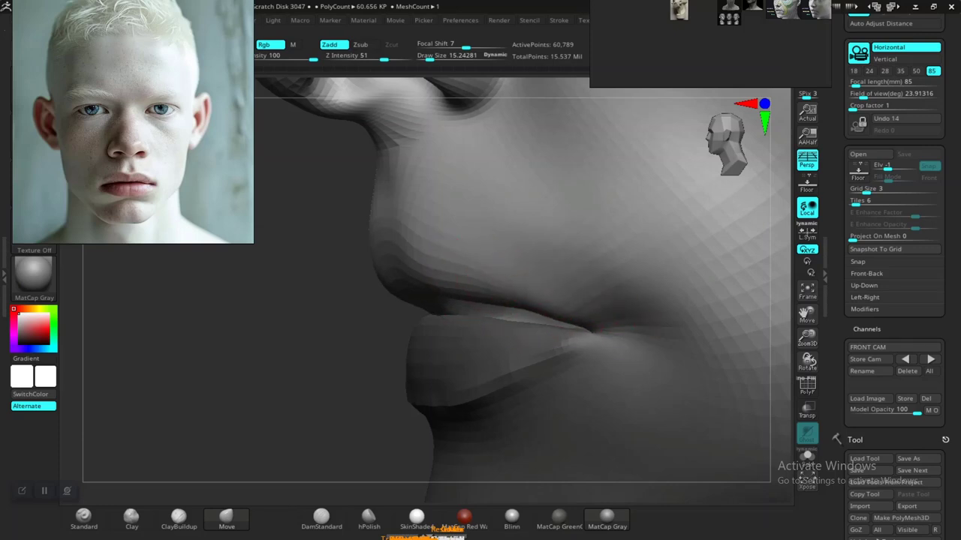
shift+drag(523, 306, 495, 300)
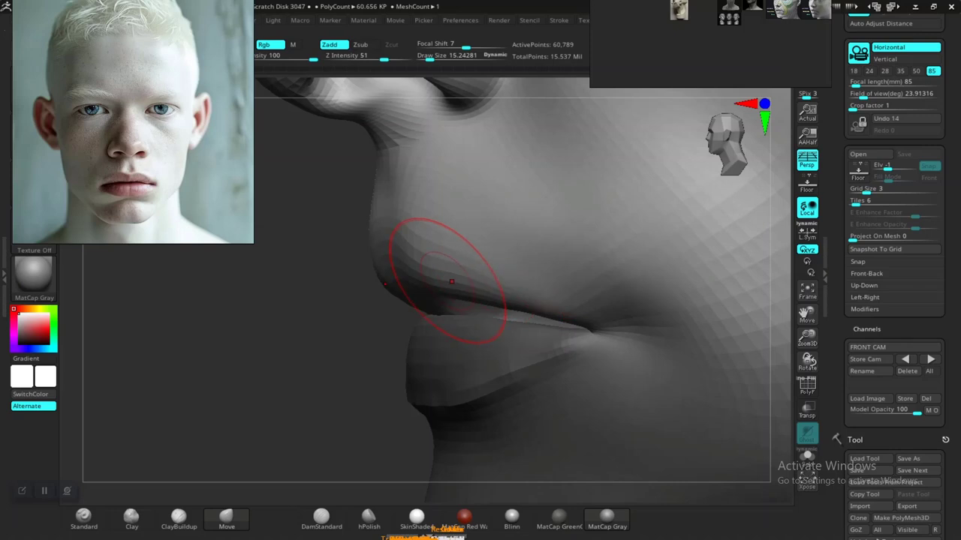
Refine the slit between the lips and reshape the upper-lip edge
right_drag(444, 300, 375, 291)
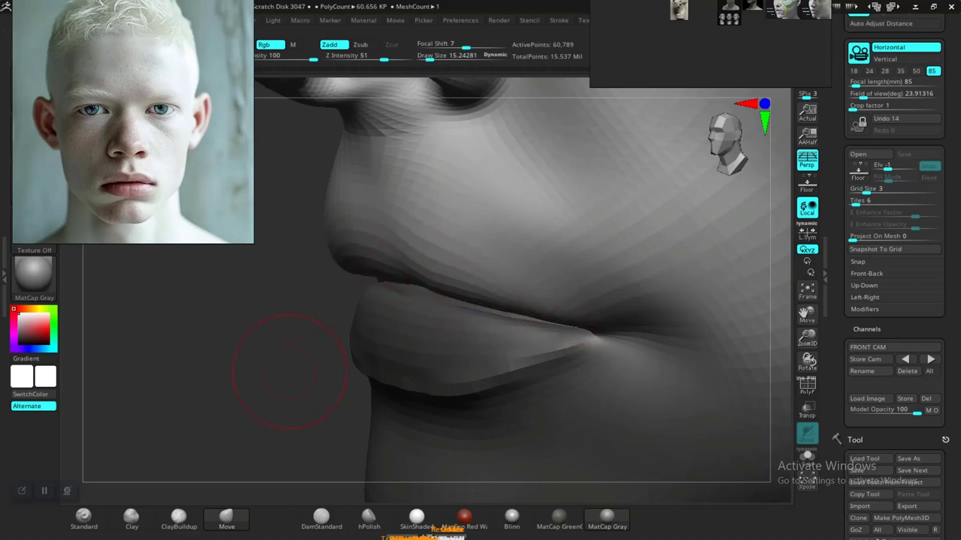
mouse_move(289, 370)
right_down()
mouse_move(278, 408)
mouse_move(376, 412)
right_up()
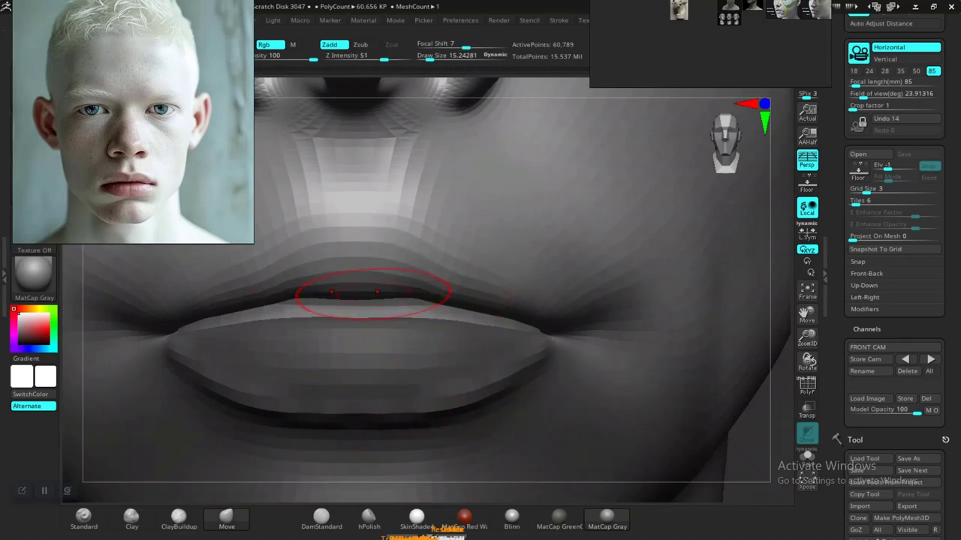
drag(378, 292, 367, 298)
drag(284, 304, 225, 314)
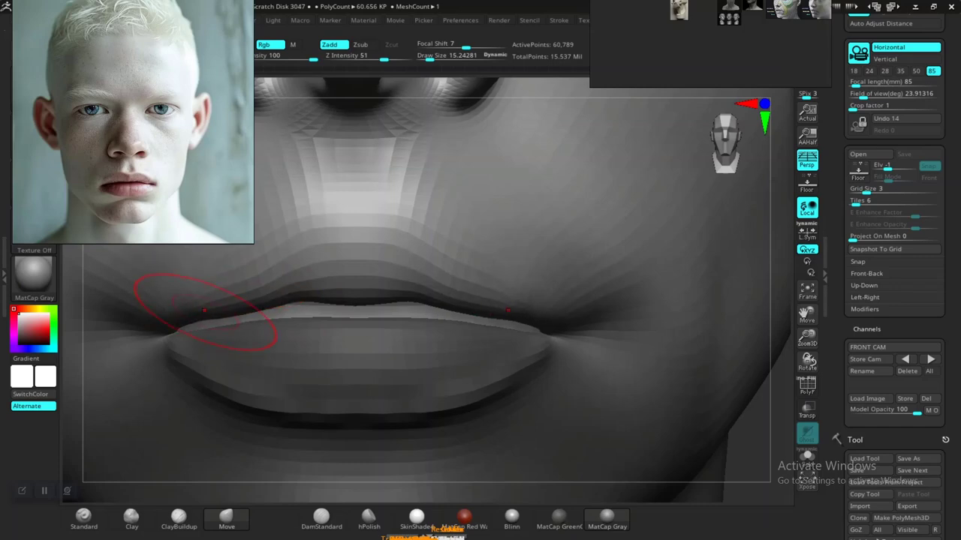
drag(266, 301, 356, 299)
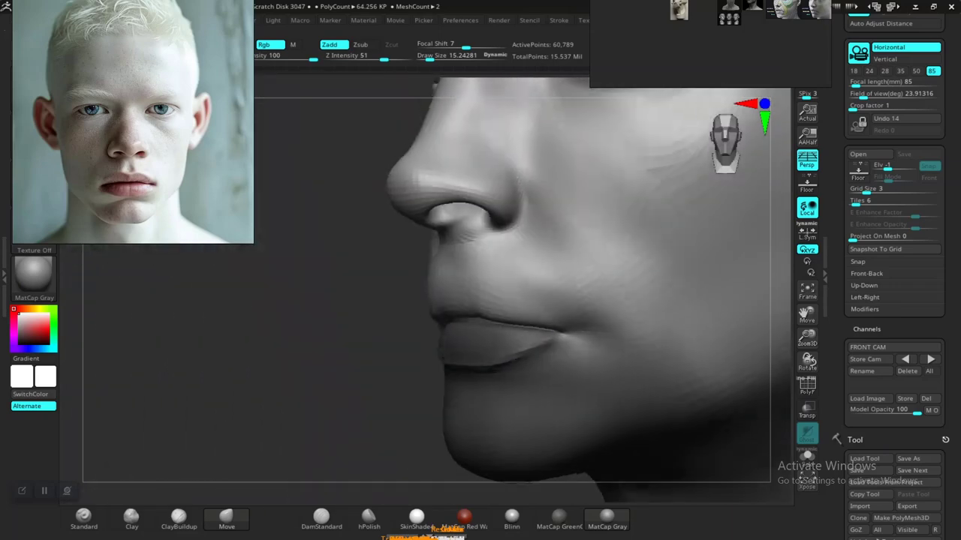
mouse_move(630, 379)
mouse_down()
mouse_move(525, 375)
mouse_move(637, 347)
mouse_move(484, 306)
mouse_up()
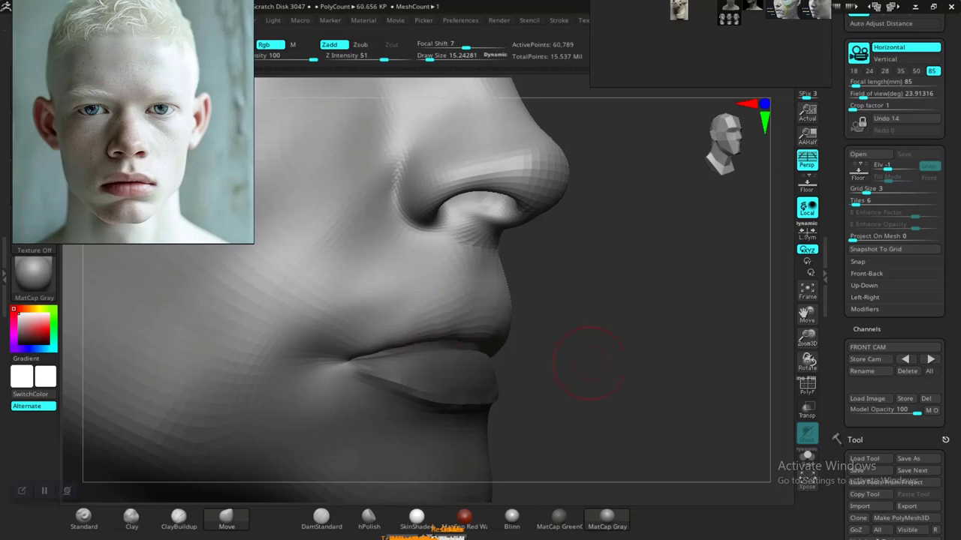
mouse_move(589, 364)
mouse_down()
mouse_move(568, 333)
mouse_move(525, 321)
mouse_up()
key(space)
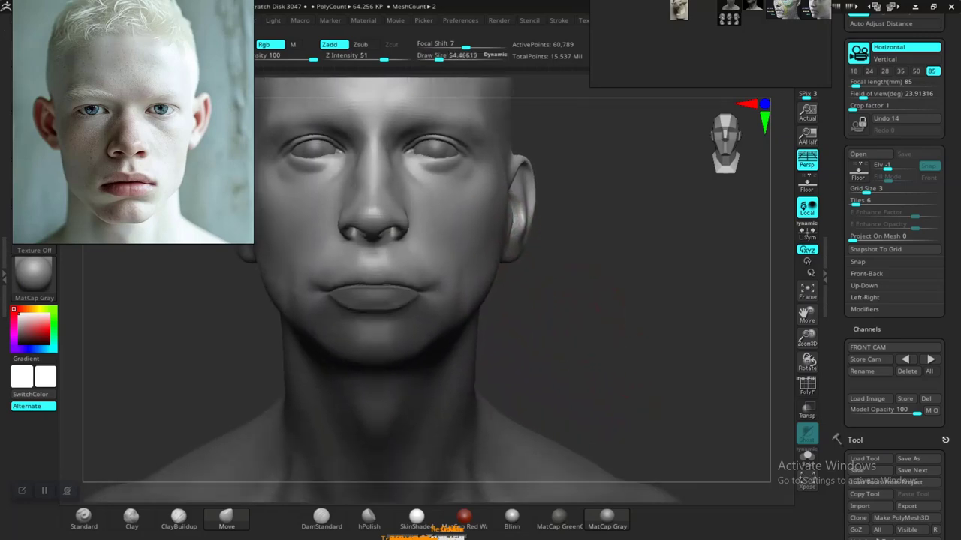
Enlarge the brush to about 54 draw size and turn the head between views
alt+drag(622, 365, 403, 263)
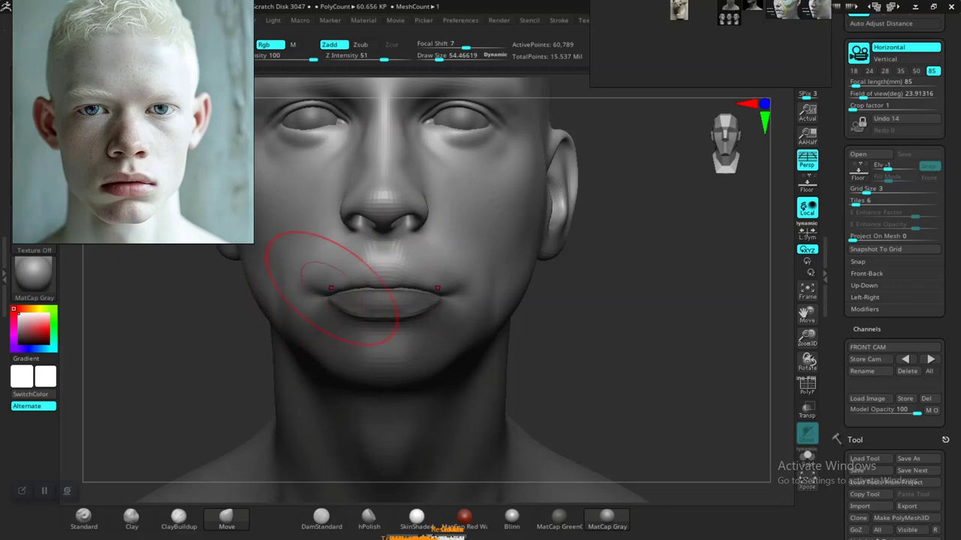
drag(631, 350, 392, 277)
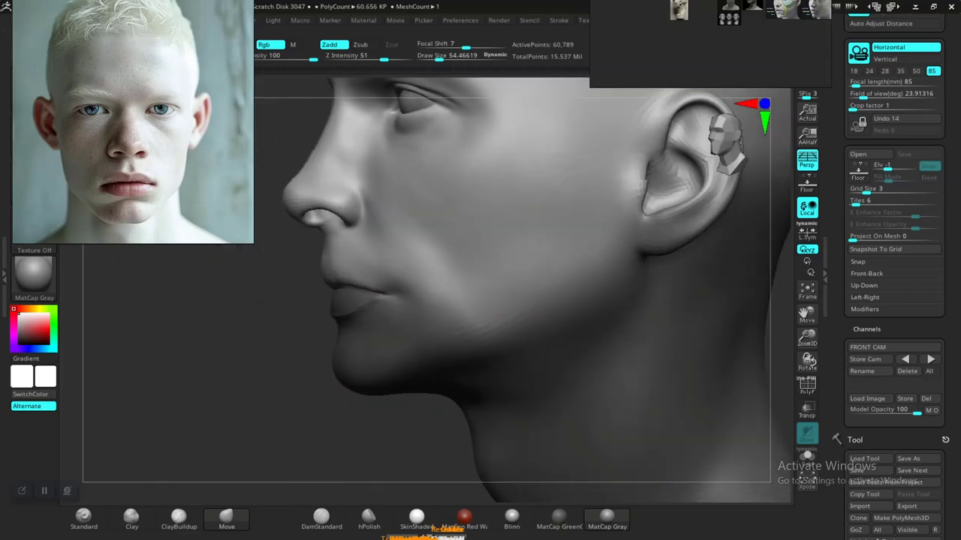
mouse_move(265, 359)
mouse_down()
mouse_move(521, 276)
mouse_move(510, 321)
mouse_move(568, 311)
mouse_move(536, 333)
mouse_move(503, 349)
mouse_move(526, 215)
mouse_move(526, 300)
mouse_move(420, 253)
mouse_move(515, 322)
mouse_up()
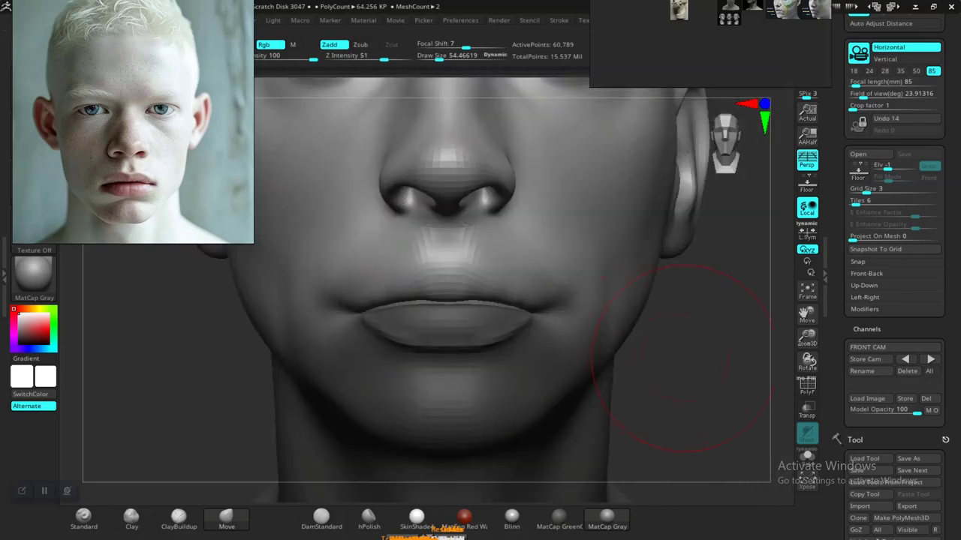
mouse_move(681, 359)
mouse_down()
mouse_move(647, 331)
mouse_move(651, 338)
mouse_up()
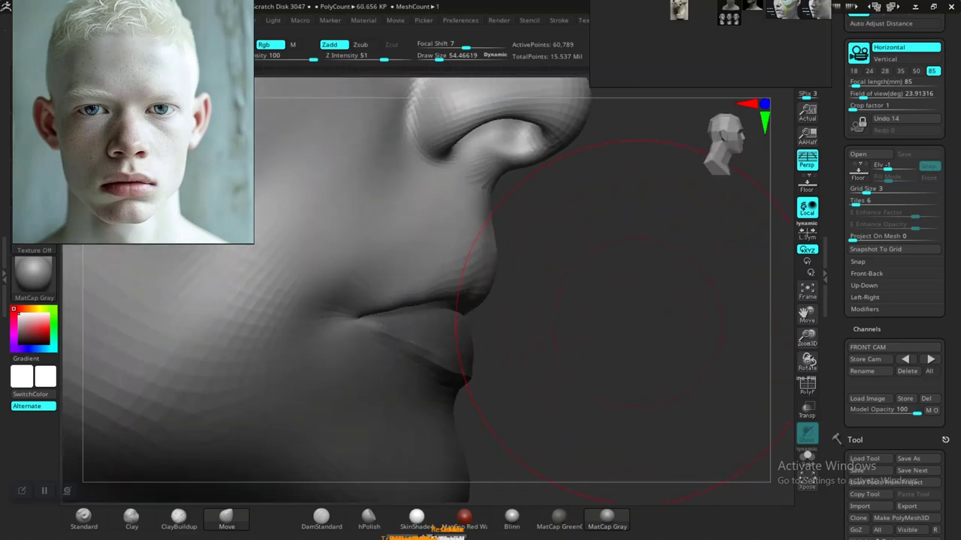
drag(652, 338, 547, 263)
key(space)
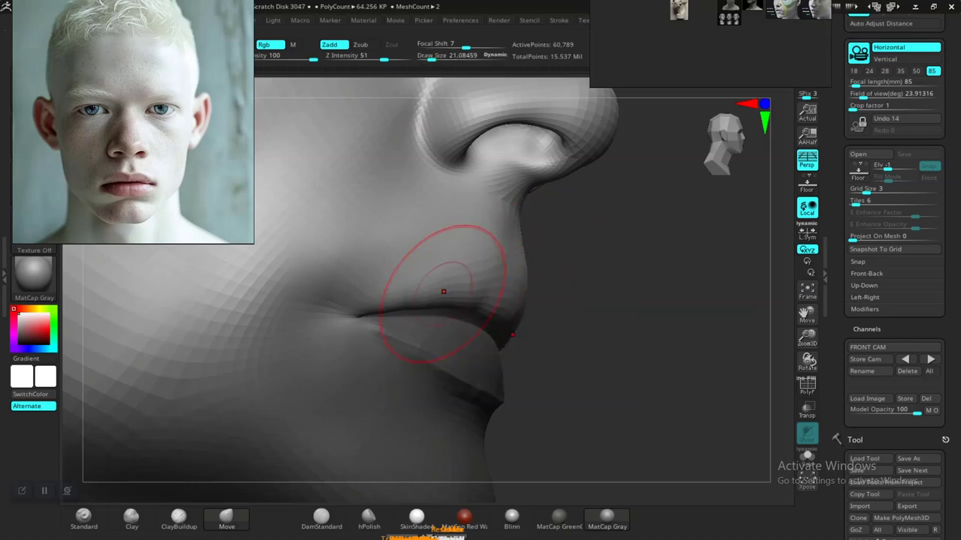
key(shift)
Orbit around the face to check the lip silhouette and frame the nose and lips
shift+drag(638, 382, 578, 360)
drag(714, 387, 540, 375)
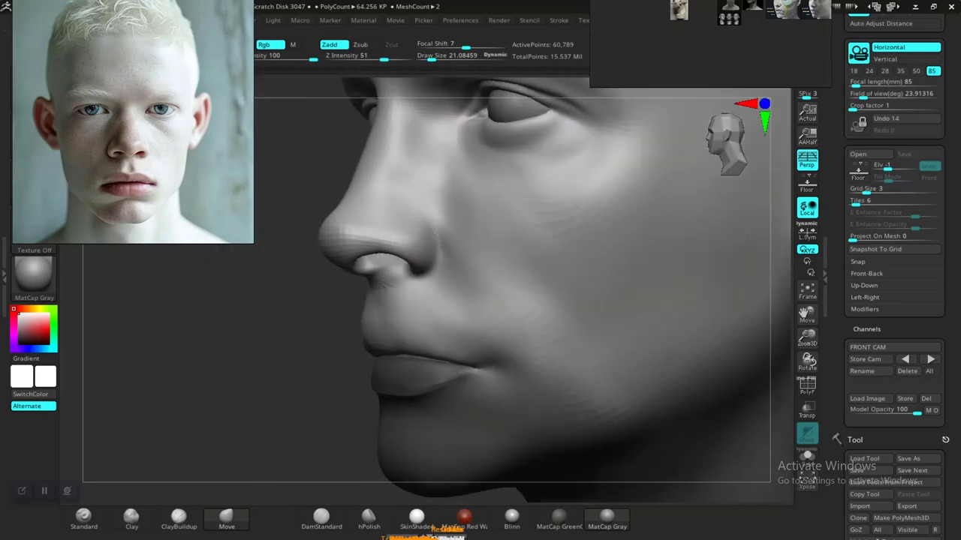
mouse_move(600, 380)
shift+mouse_down()
mouse_move(658, 382)
mouse_move(611, 373)
mouse_move(600, 382)
mouse_move(589, 360)
shift+mouse_up()
drag(572, 337, 456, 311)
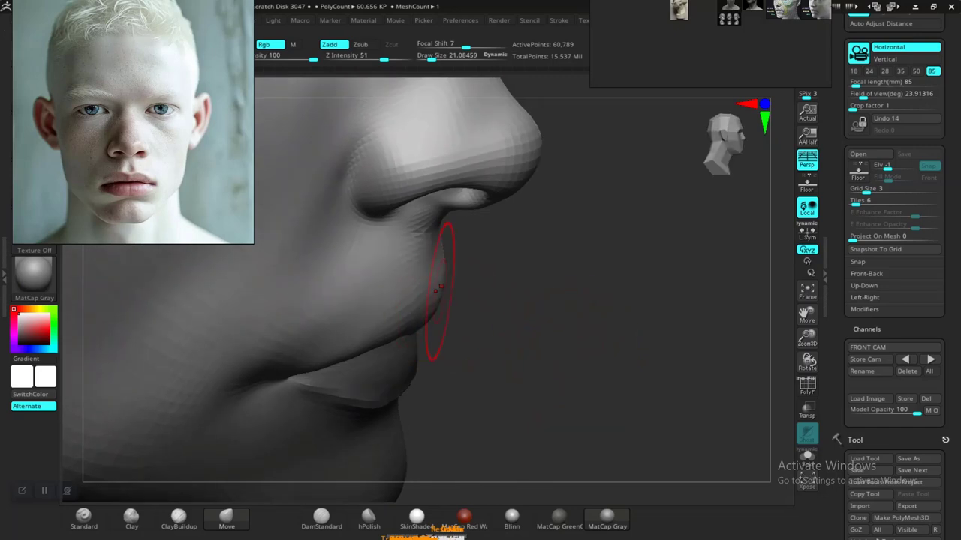
mouse_move(460, 295)
mouse_down()
mouse_move(440, 285)
mouse_move(578, 375)
mouse_up()
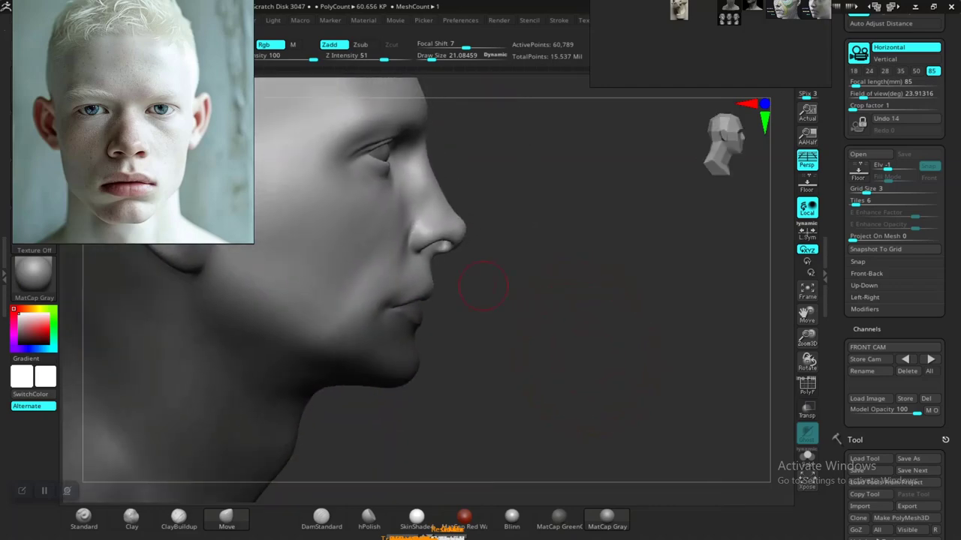
drag(638, 376, 678, 413)
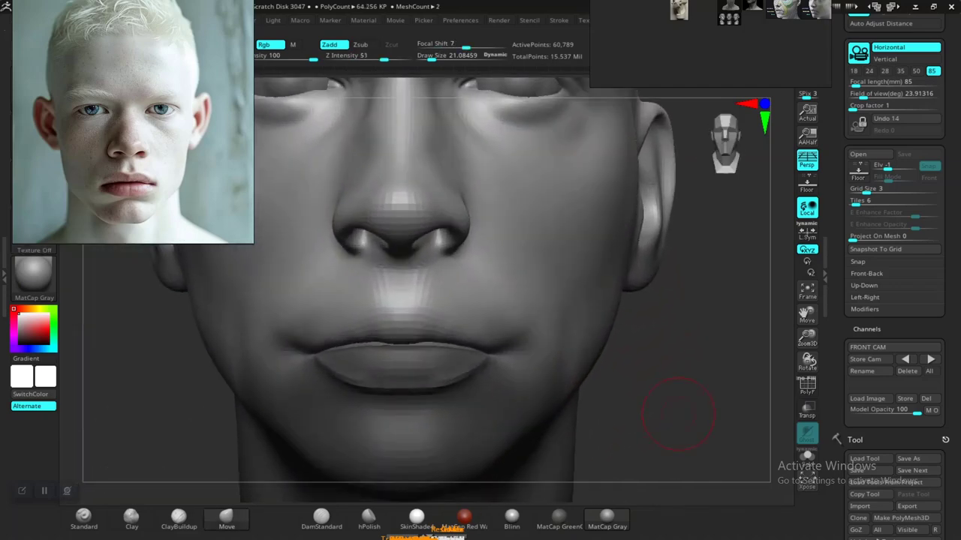
drag(679, 367, 697, 350)
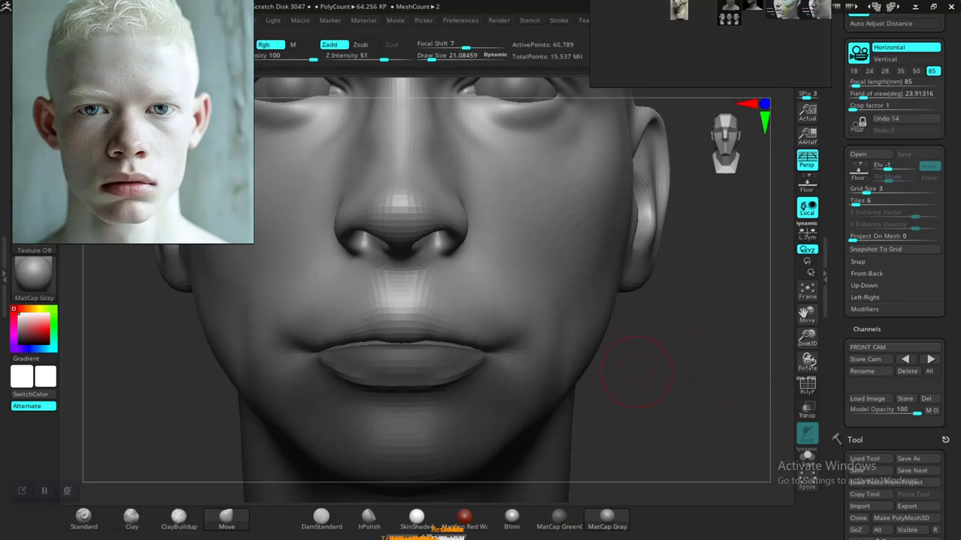
drag(660, 387, 660, 379)
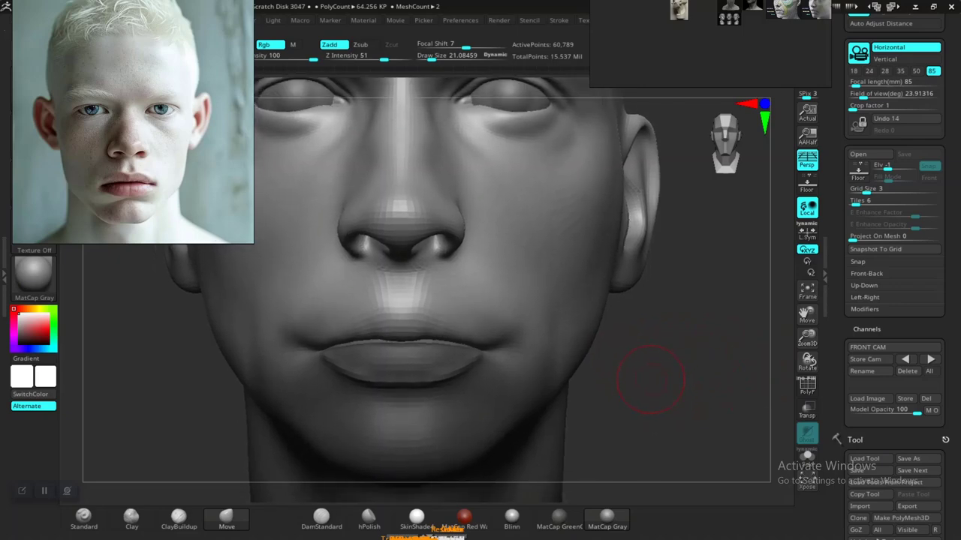
Raise the subdivision level, return to the front camera and stroke along the lips
key(d)
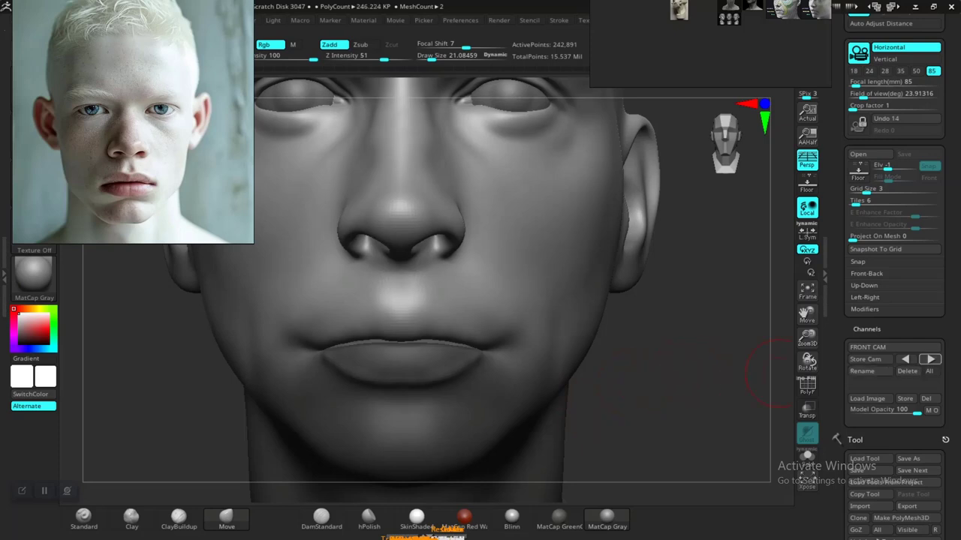
click(930, 360)
mouse_move(469, 391)
mouse_down()
mouse_move(442, 395)
mouse_move(500, 366)
mouse_up()
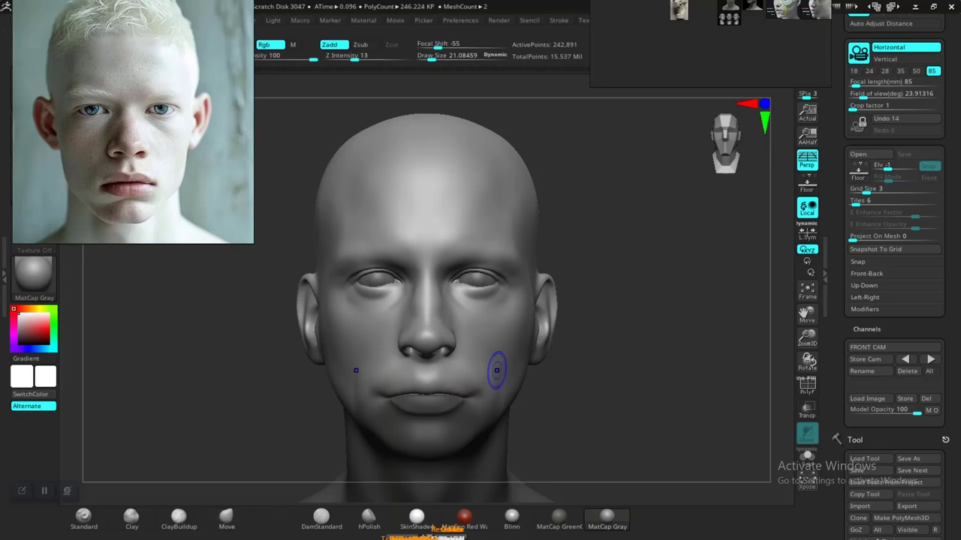
Trace the lip line over the reference photo, then reshape the upper lip without it
key(o)
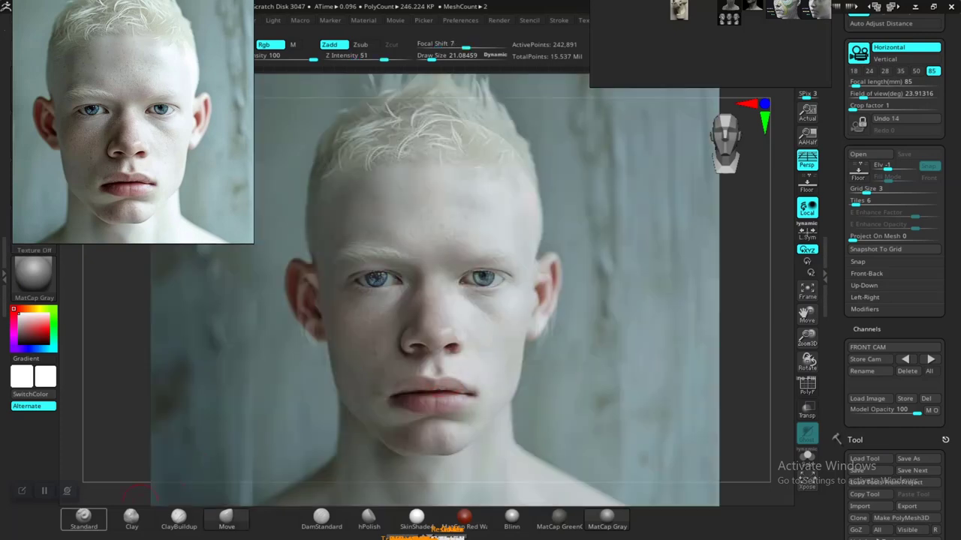
click(83, 516)
drag(380, 392, 471, 391)
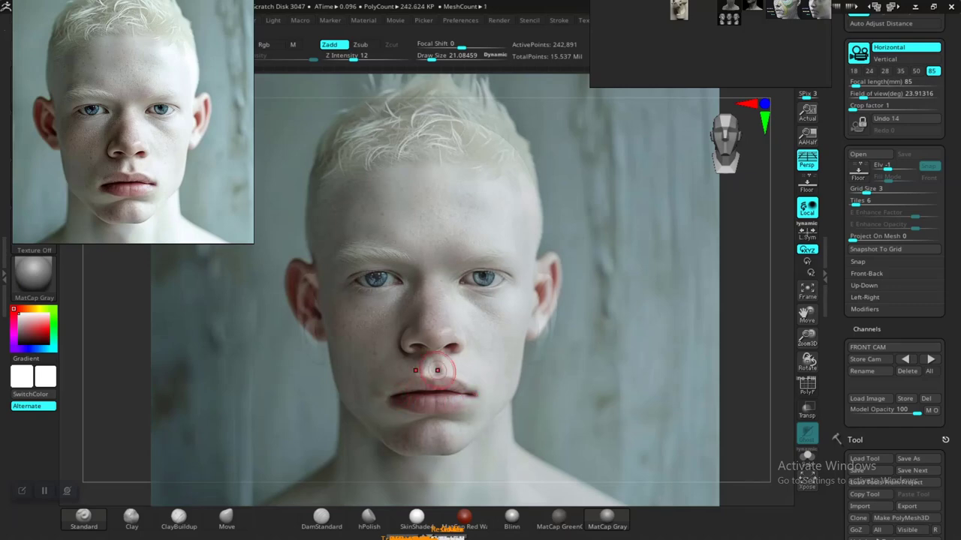
key(o)
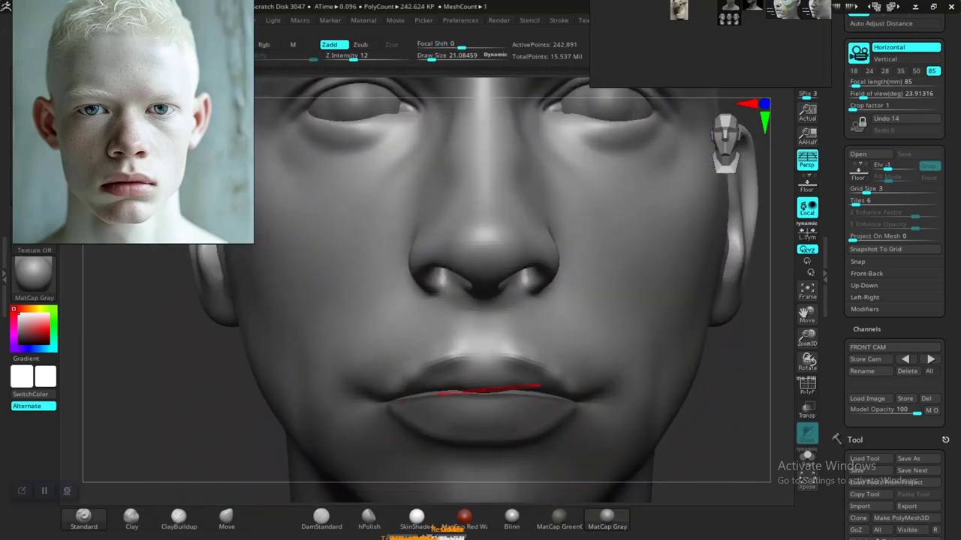
mouse_move(471, 365)
mouse_down()
mouse_move(468, 343)
mouse_move(496, 361)
mouse_up()
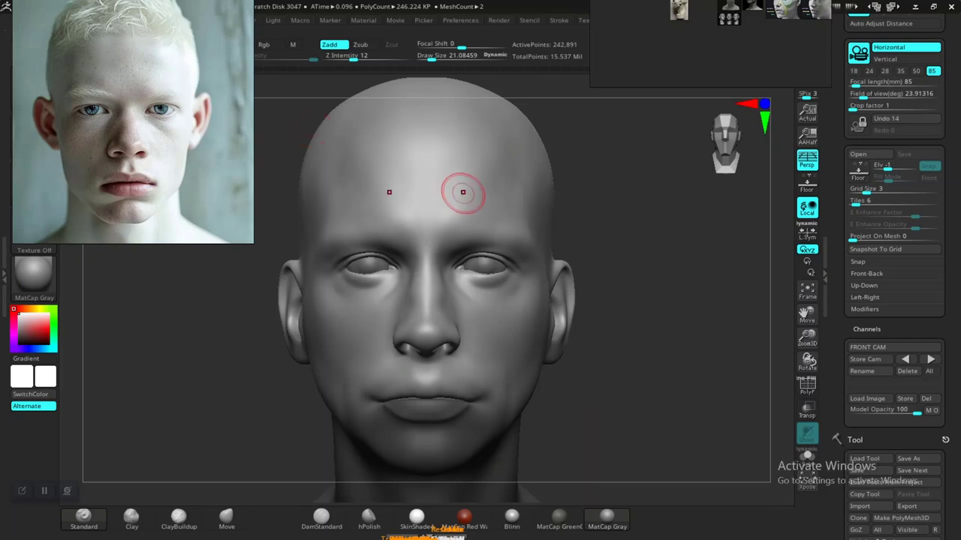
scroll(632, 375, up, 2)
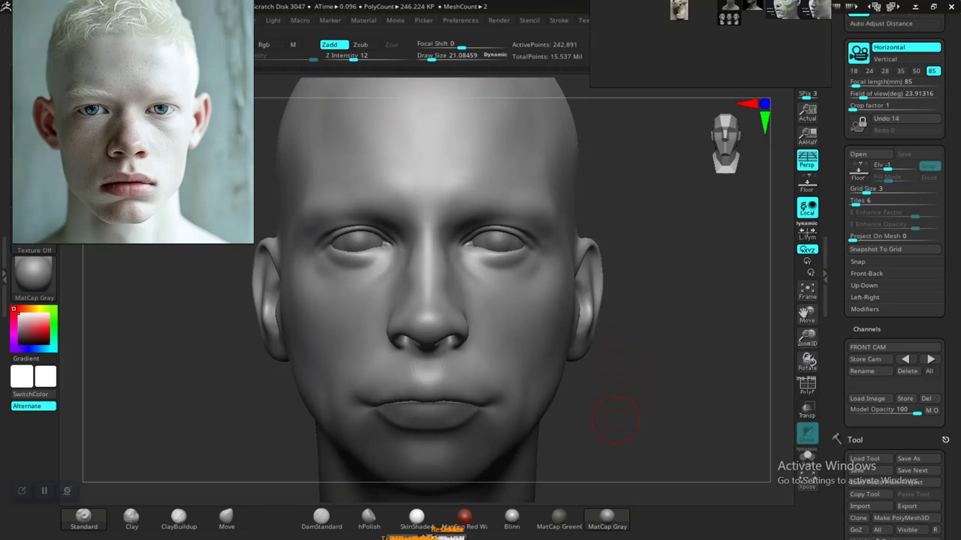
scroll(639, 385, up, 1)
scroll(671, 377, up, 1)
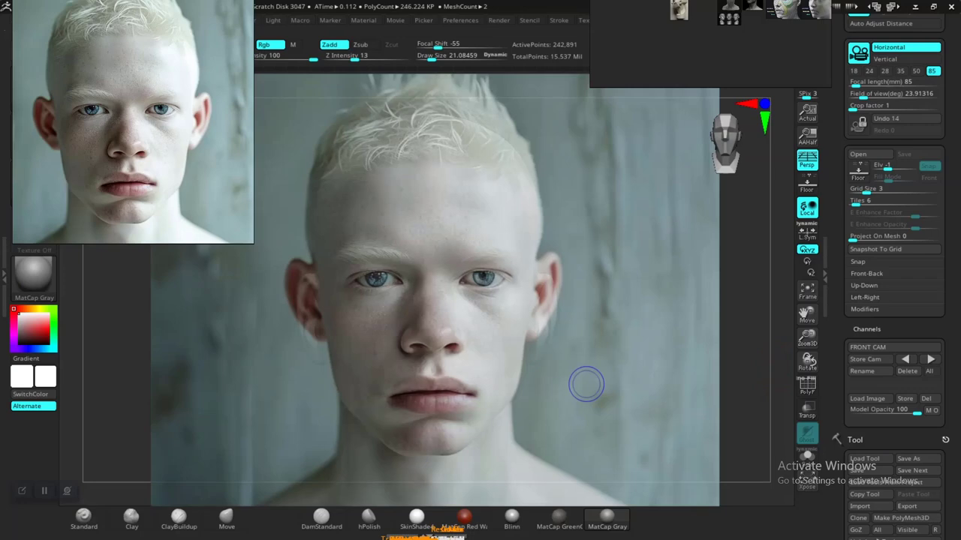
key(b)
key(s)
key(t)
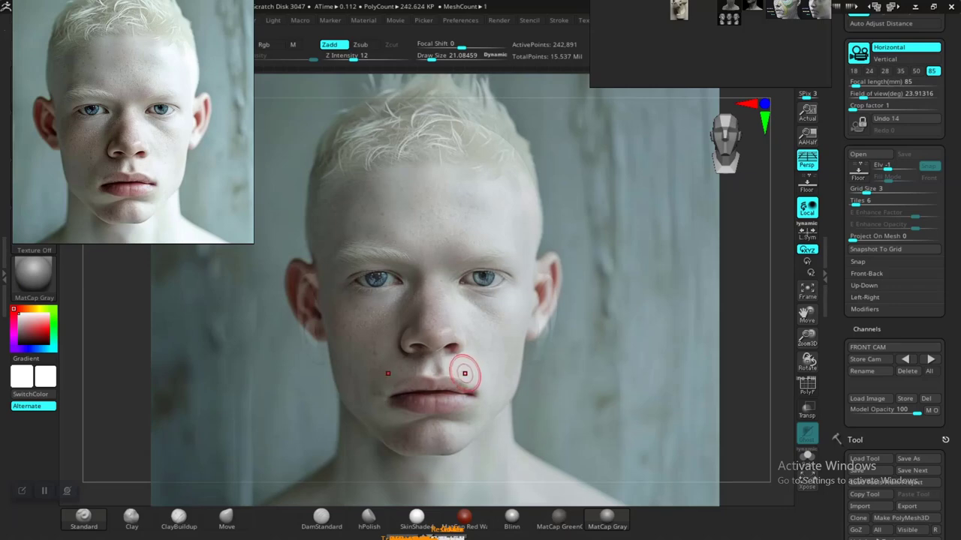
Make the upper lip fuller and more protruding from a three-quarter view
ctrl+shift+click(461, 375)
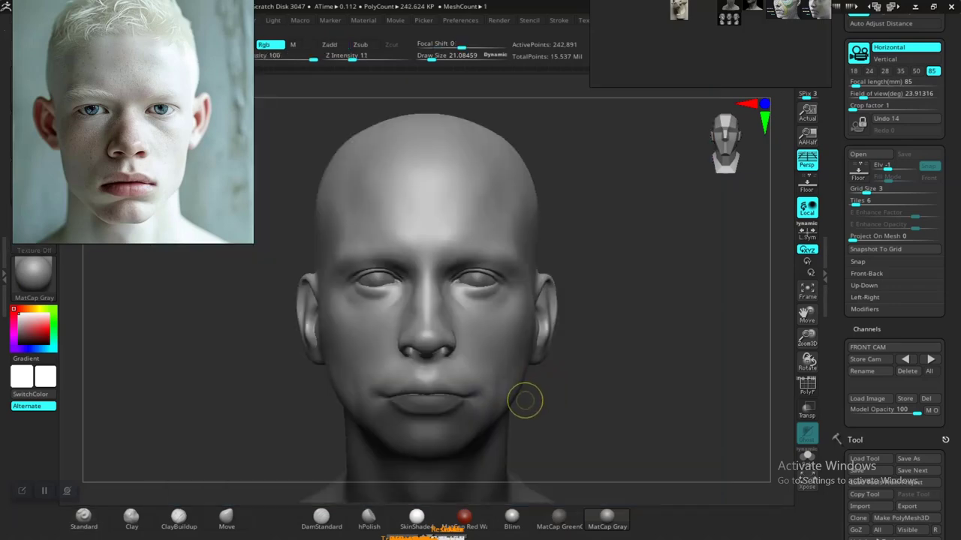
key(shift+z)
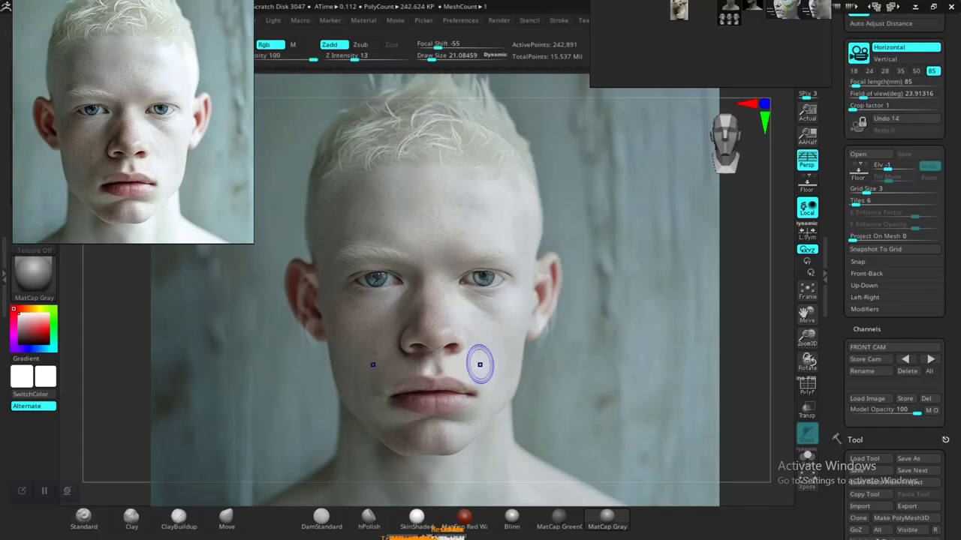
ctrl+shift+click(480, 365)
scroll(607, 397, up, 3)
drag(225, 420, 606, 397)
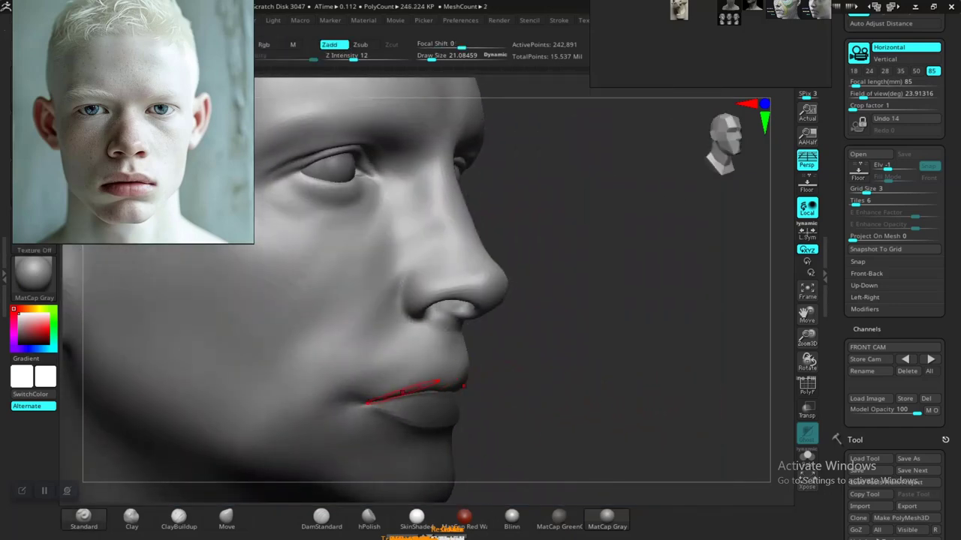
drag(392, 379, 447, 364)
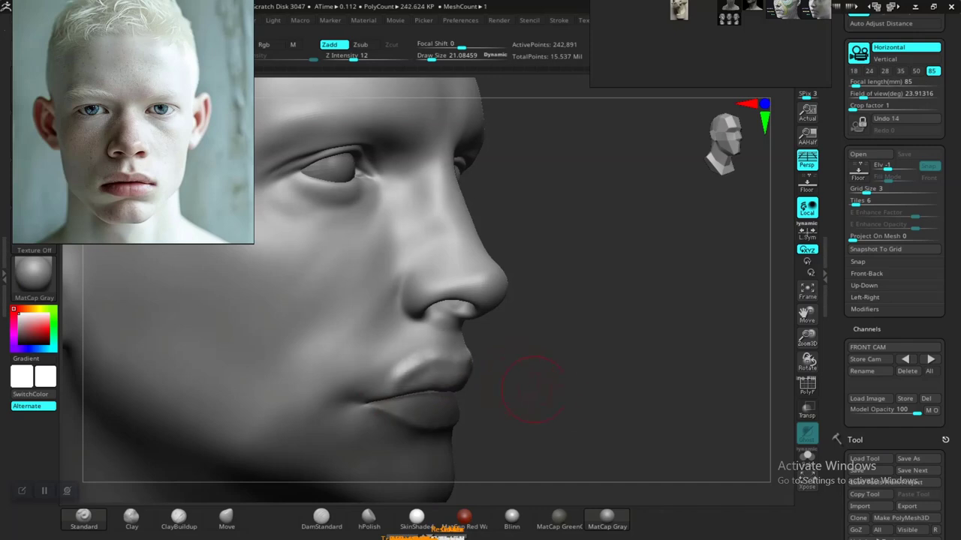
scroll(582, 415, down, 3)
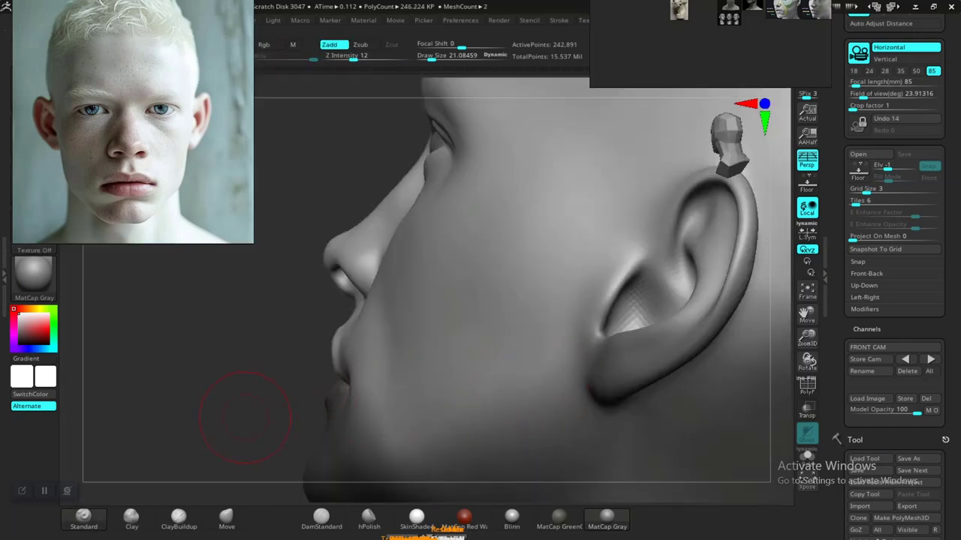
Carve and deepen mirrored creases down the cheeks beside the nose
drag(236, 408, 391, 398)
drag(315, 420, 493, 365)
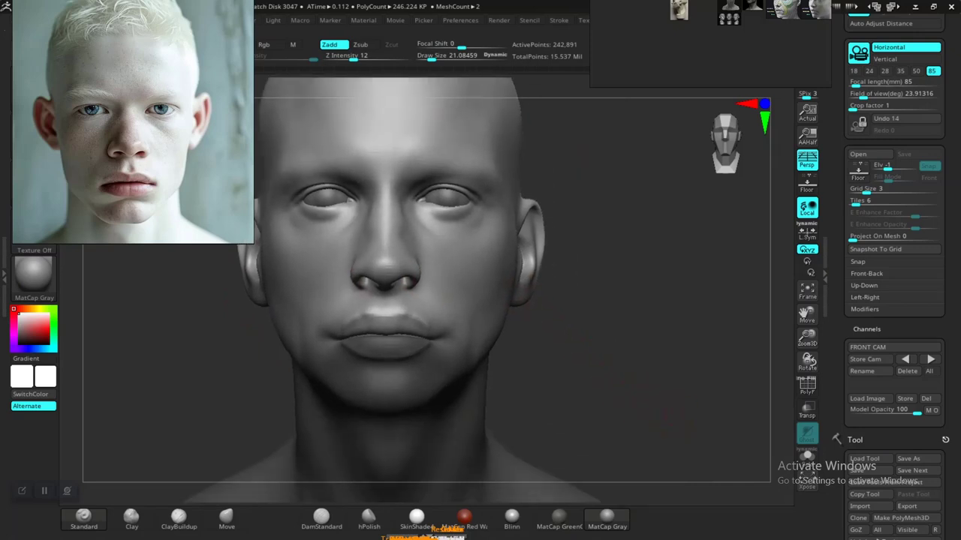
scroll(525, 360, up, 3)
scroll(607, 369, up, 2)
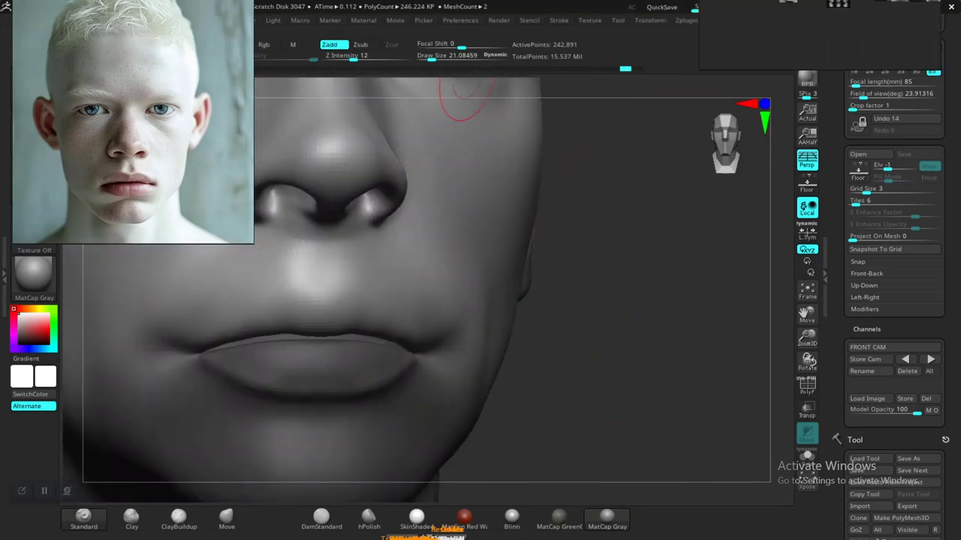
click(558, 20)
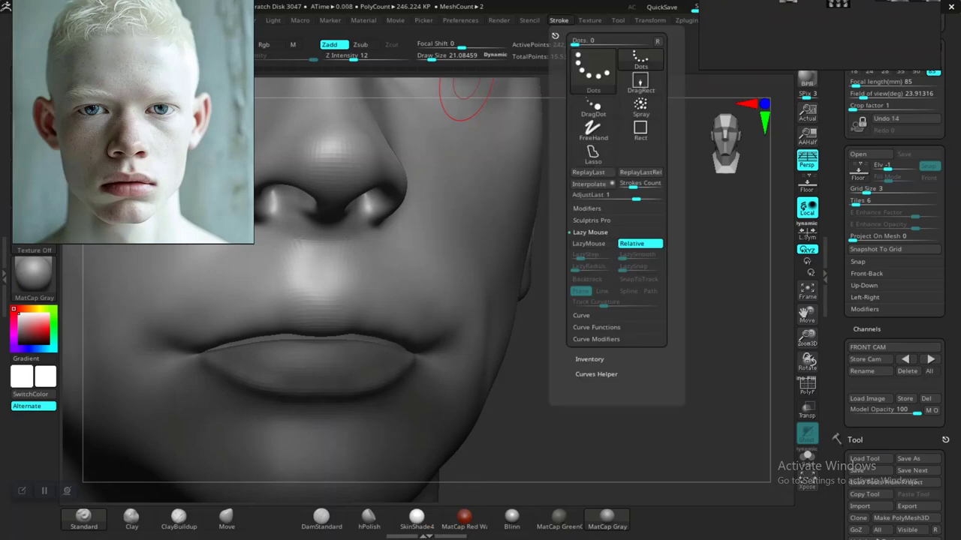
drag(507, 289, 544, 342)
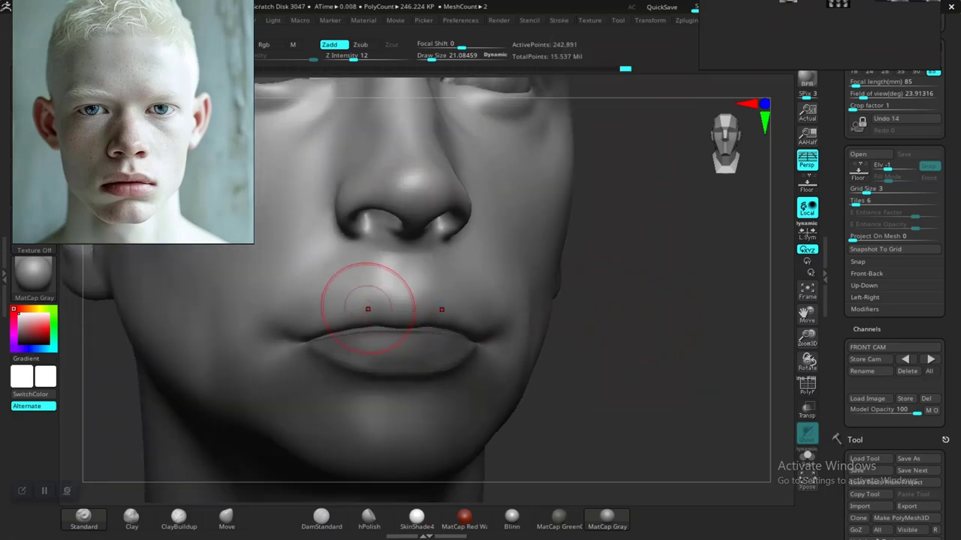
drag(306, 188, 294, 278)
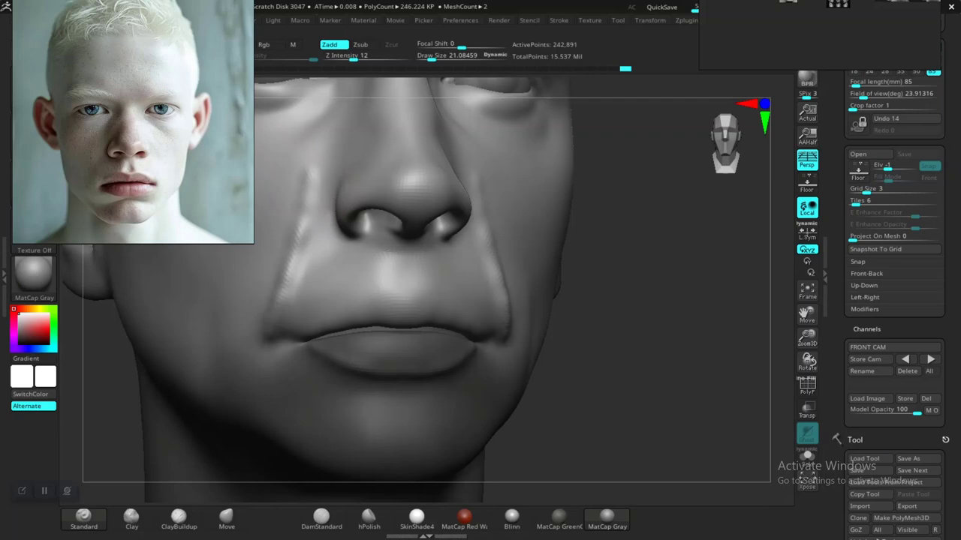
drag(644, 300, 572, 289)
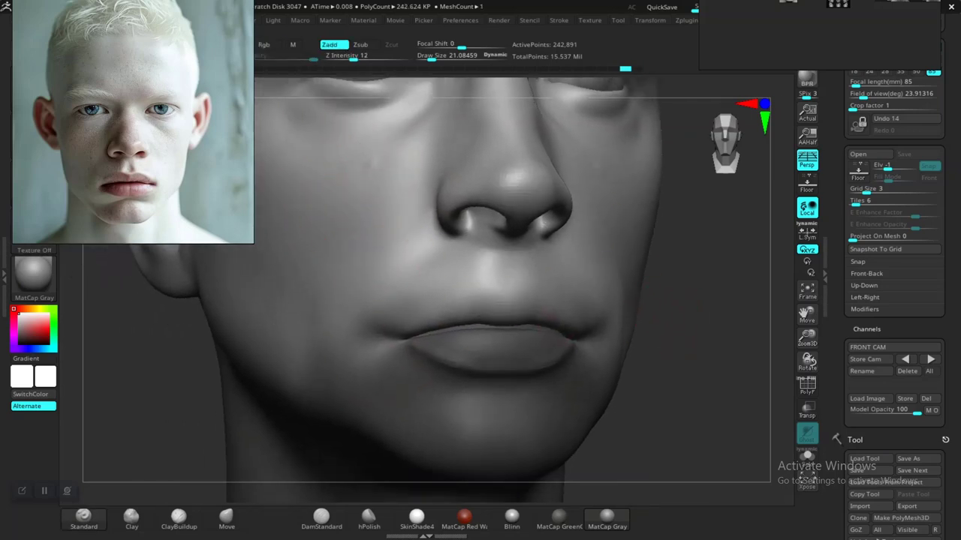
drag(371, 163, 328, 309)
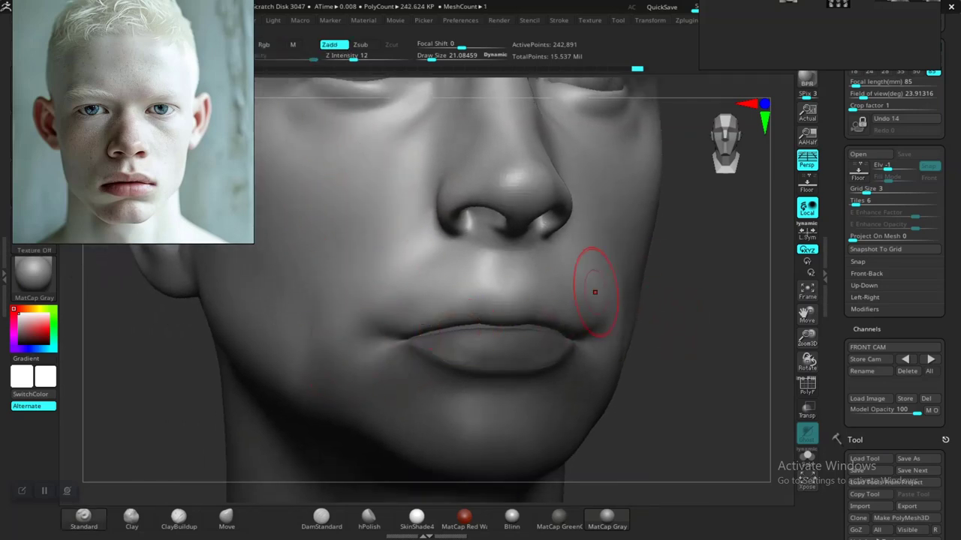